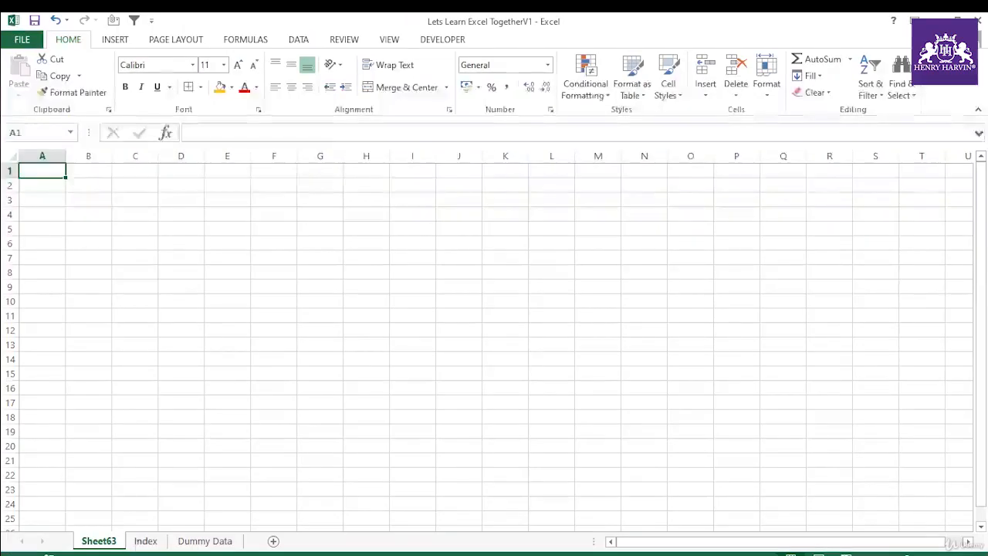
# Step: Switch to the Excel workbook, enter 12 in K105 of the Index sheet, and copy it into K107
pyautogui.hotkey('ctrl', 'pagedown')
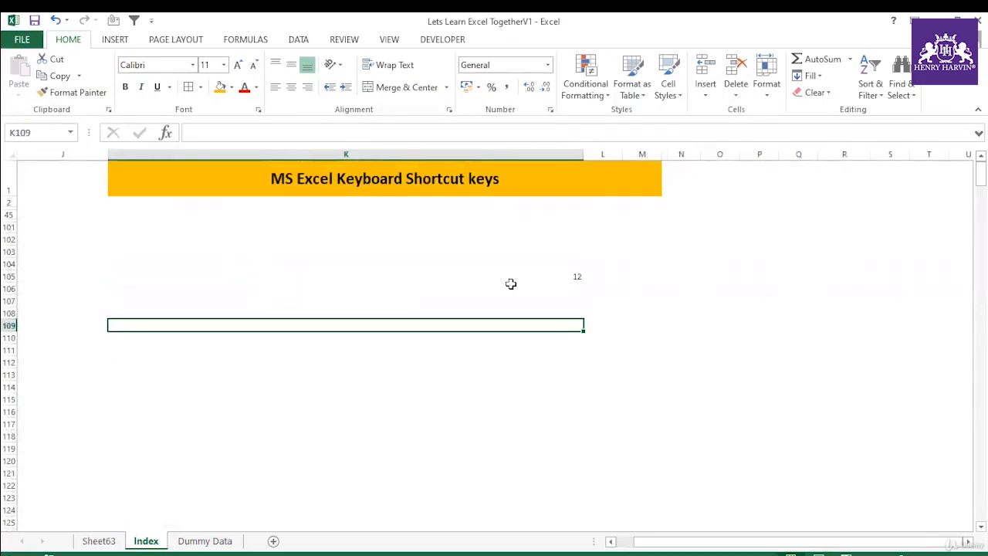
pyautogui.click(550, 277)
pyautogui.hotkey('ctrl', 'c')
pyautogui.click(558, 296)
pyautogui.hotkey('ctrl', 'v')
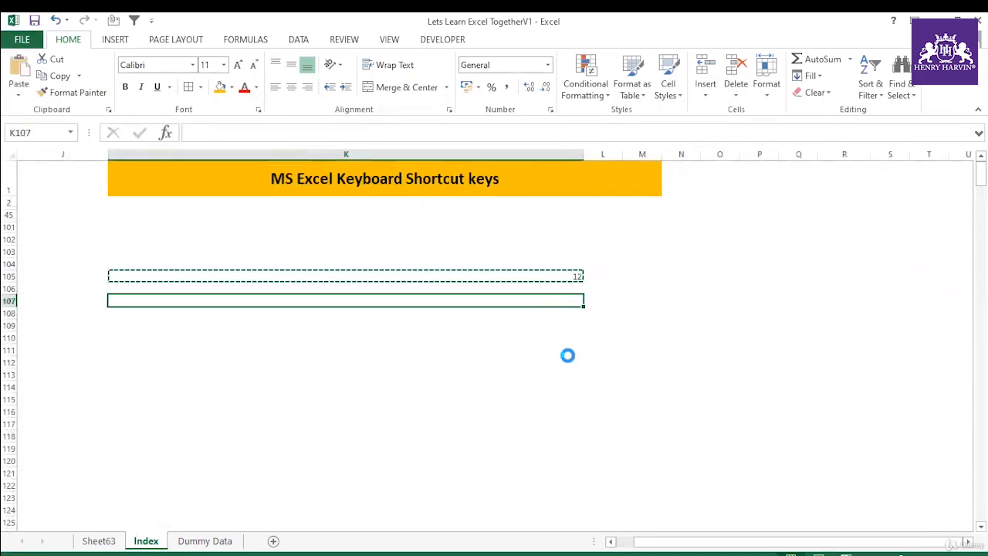
pyautogui.click(568, 355)
pyautogui.press('Escape')
# Step: Copy the value in K105 again and paste it into K109
pyautogui.click(571, 276)
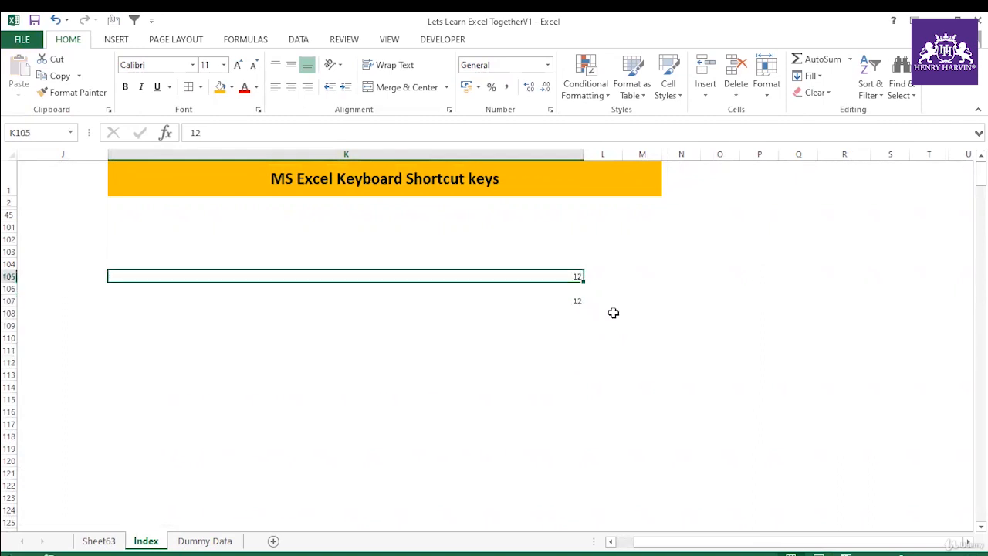
pyautogui.hotkey('ctrl', 'c')
pyautogui.click(570, 325)
pyautogui.hotkey('ctrl', 'v')
pyautogui.click(538, 375)
pyautogui.click(563, 271)
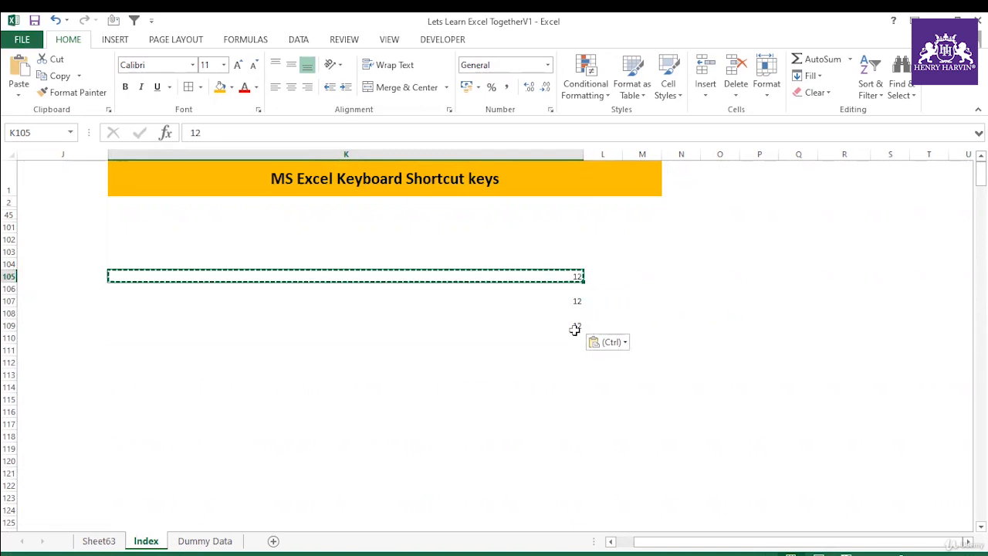
# Step: Clear the contents of cells K105 through K111 on the Index sheet
pyautogui.moveTo(553, 261); pyautogui.dragTo(557, 327)
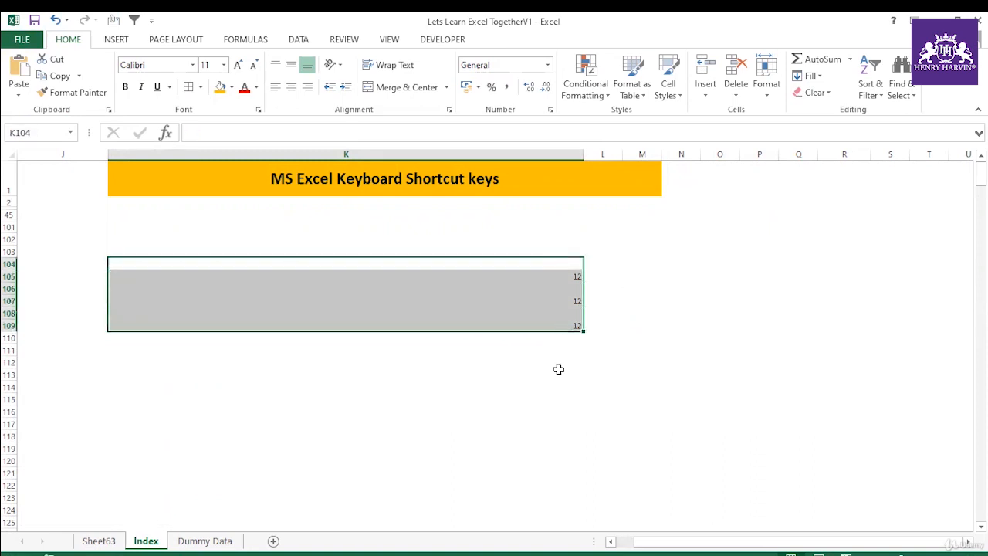
pyautogui.press('Escape')
pyautogui.click(558, 365)
pyautogui.click(534, 277)
pyautogui.keyDown('shift'); pyautogui.click(542, 351); pyautogui.keyUp('shift')
pyautogui.press('Delete')
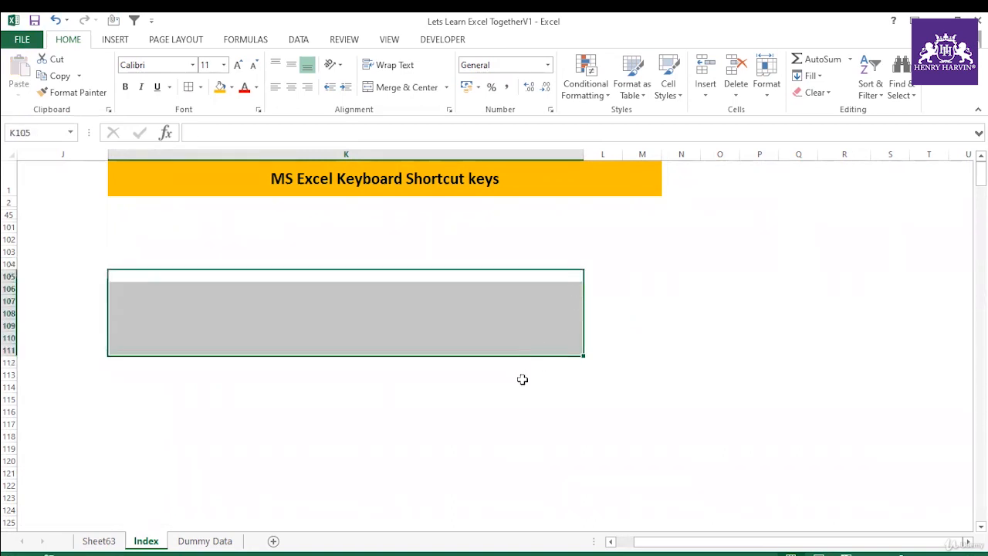
pyautogui.click(522, 376)
# Step: Delete the Sheet63 worksheet from the workbook and confirm the deletion
pyautogui.rightClick(109, 543)
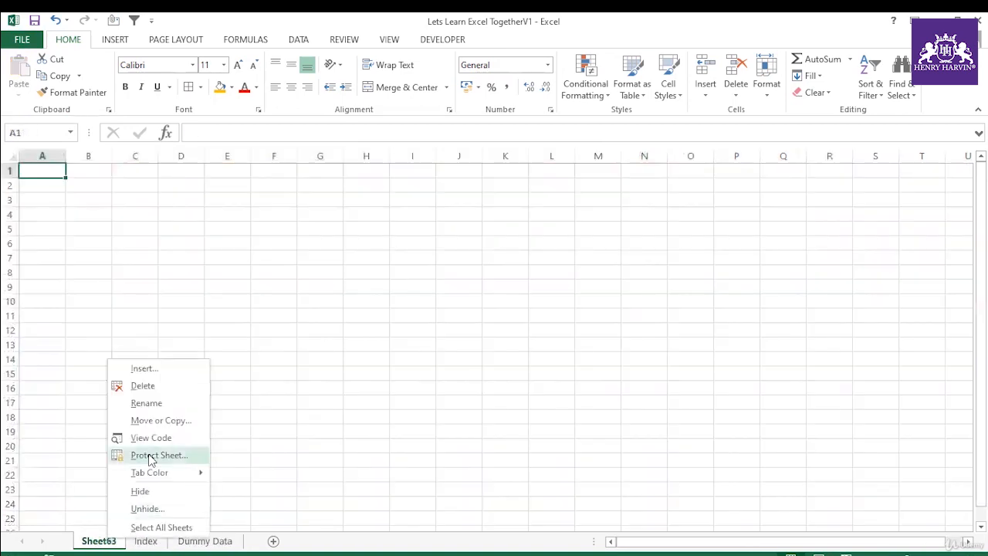
pyautogui.click(161, 386)
pyautogui.click(468, 334)
# Step: Create a new blank workbook and close it again to return to the Index sheet
pyautogui.click(398, 314)
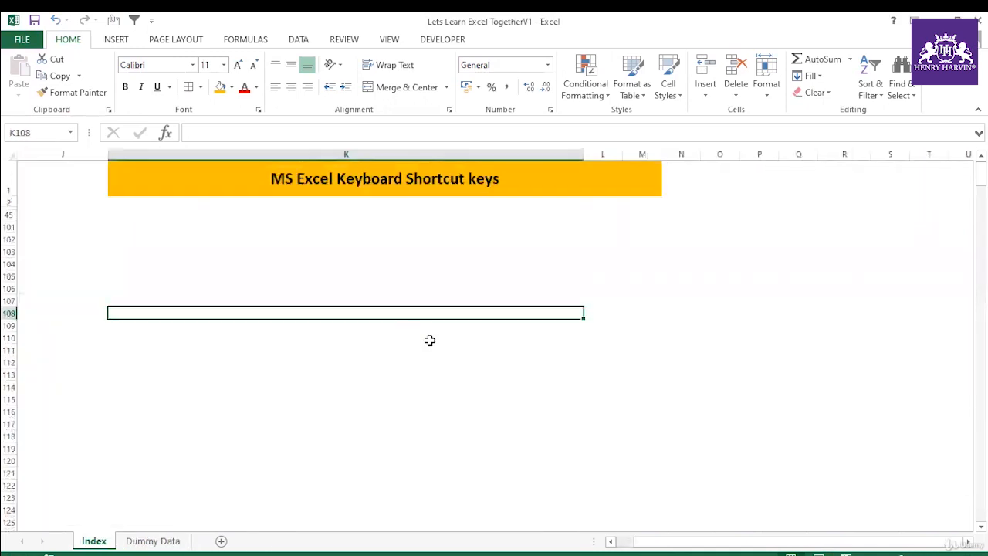
pyautogui.hotkey('ctrl', 'n')
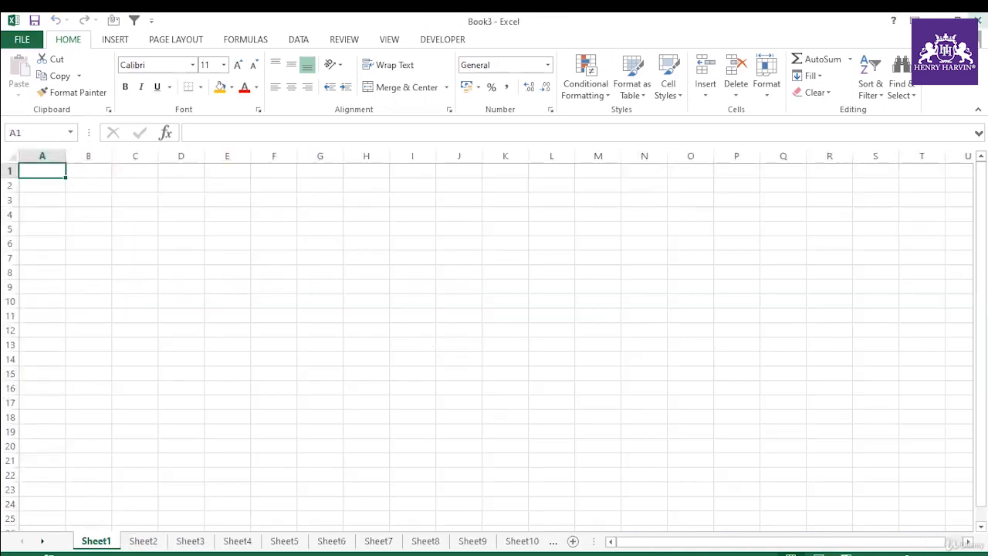
pyautogui.click(979, 21)
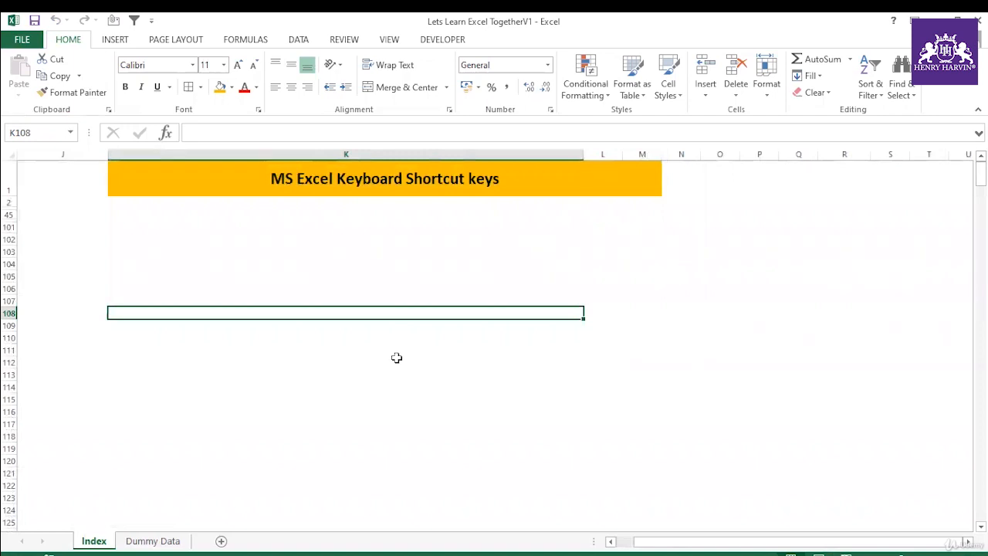
# Step: Insert a new worksheet before the Index sheet and delete it again
pyautogui.hotkey('shift', 'F11')
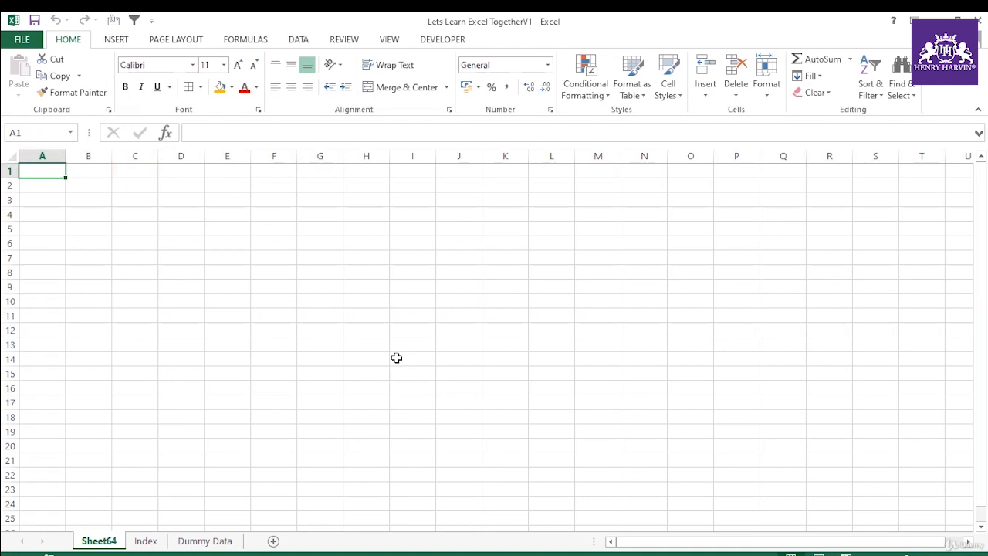
pyautogui.rightClick(118, 543)
pyautogui.click(158, 394)
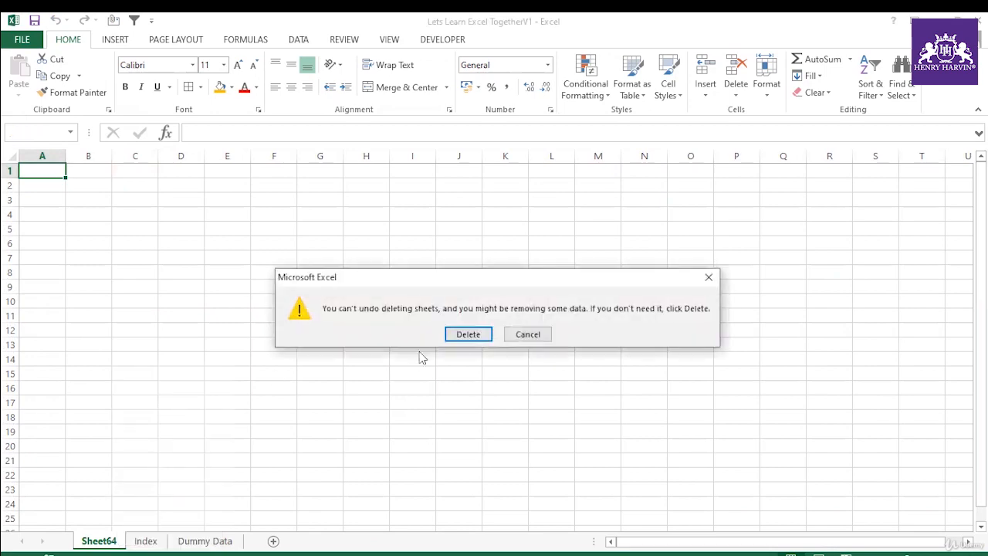
pyautogui.click(465, 333)
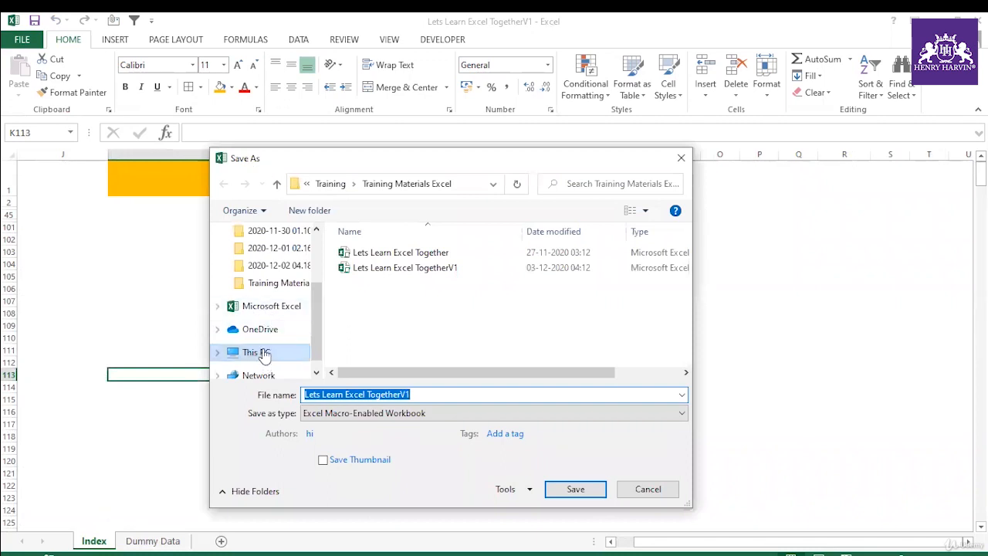
# Step: Browse to This PC in the Save As dialog for the workbook and cancel without saving
pyautogui.click(257, 353)
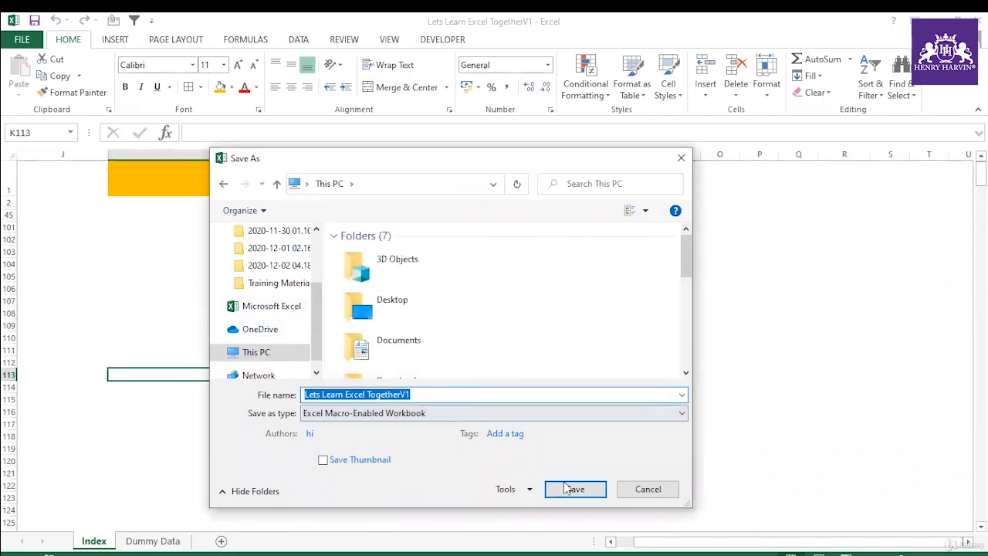
pyautogui.moveTo(320, 335); pyautogui.dragTo(313, 274)
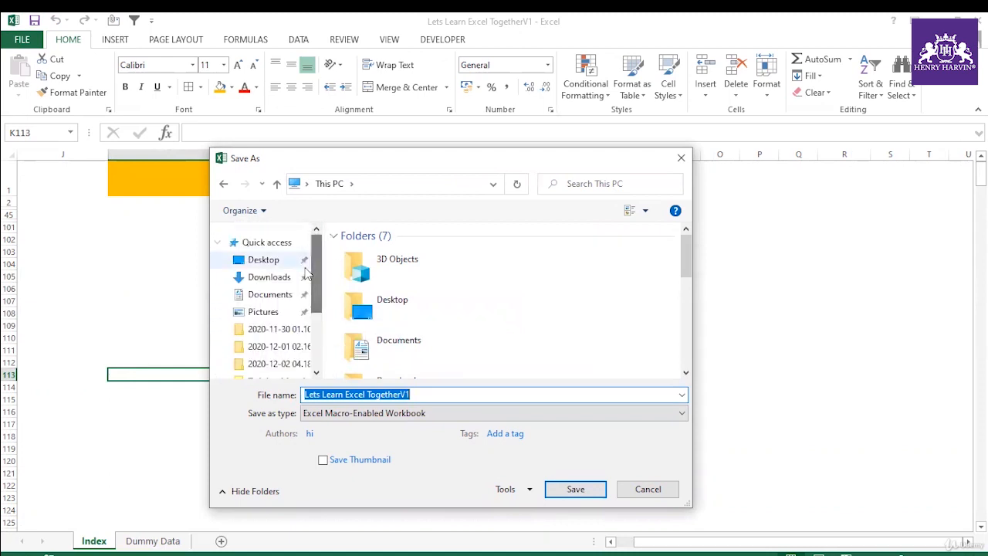
pyautogui.click(647, 490)
pyautogui.click(317, 312)
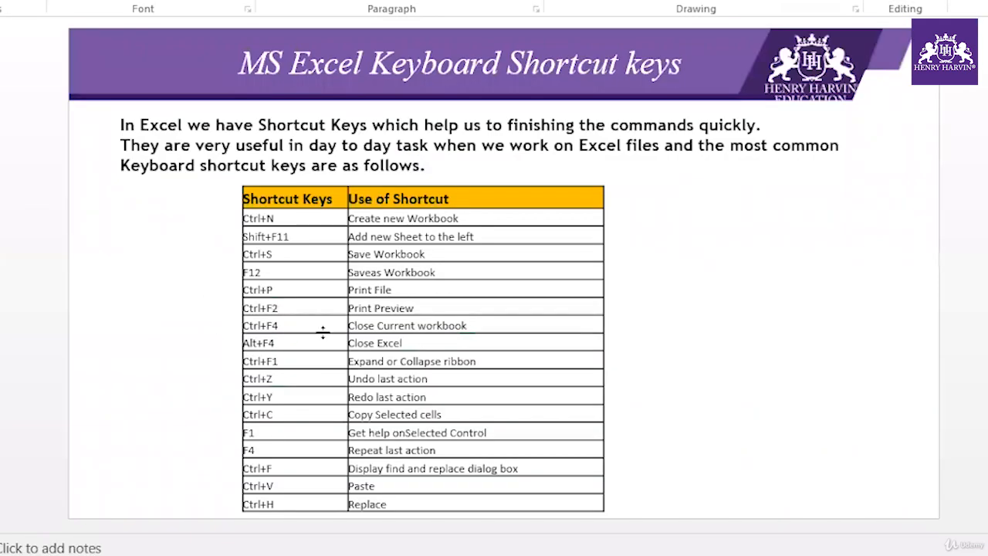
# Step: Switch from the slide to Excel, open the workbook's print page, and return to the Index sheet
pyautogui.hotkey('alt', 'Tab')
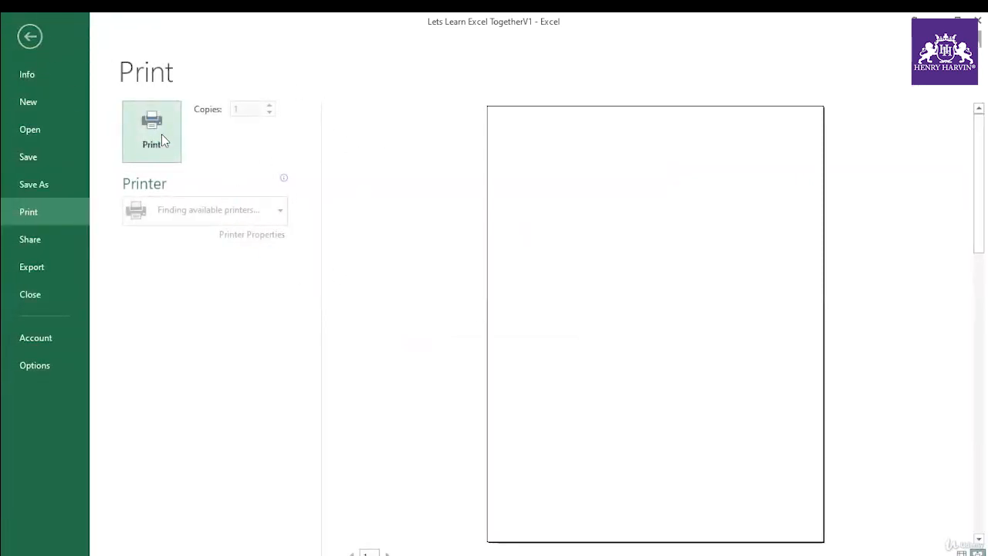
pyautogui.press('Escape')
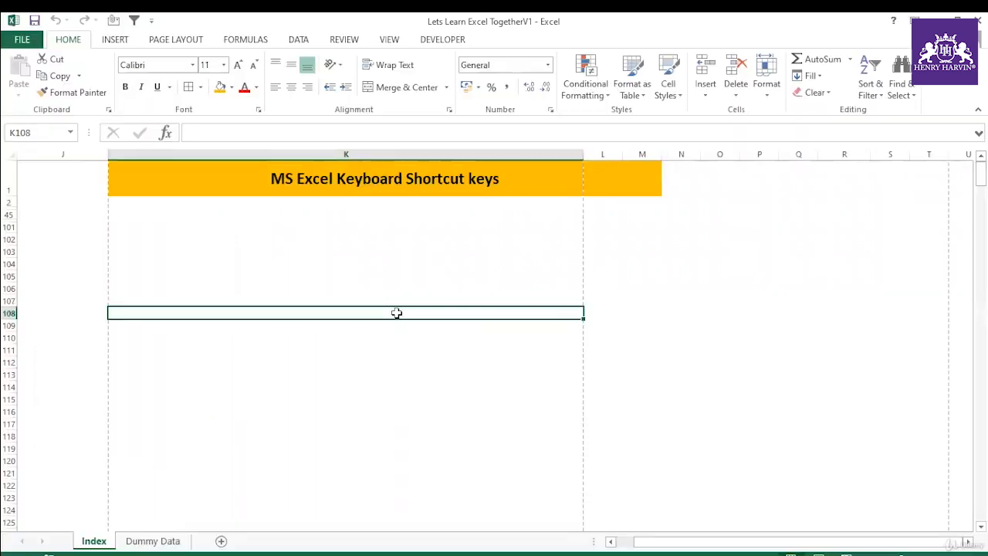
pyautogui.click(382, 362)
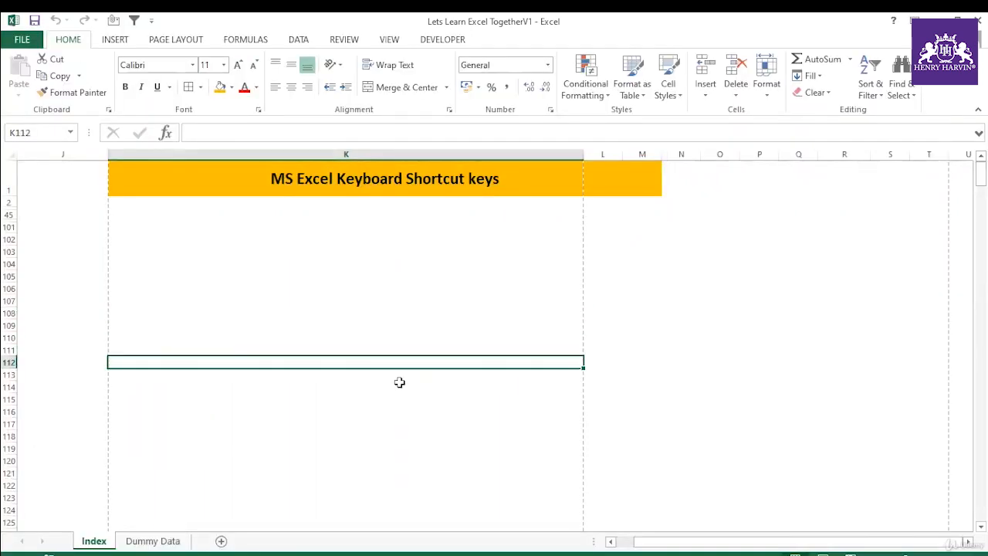
pyautogui.click(371, 375)
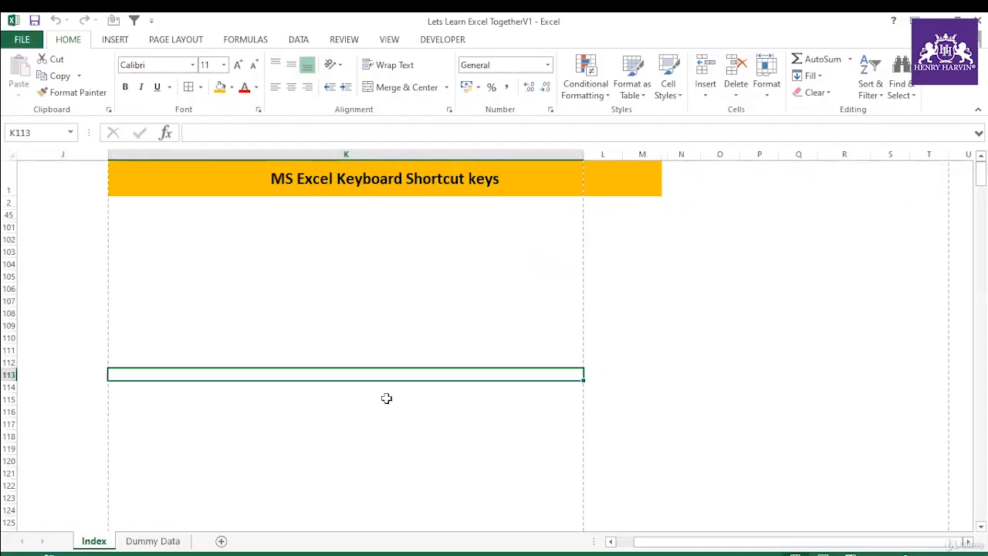
# Step: Show the print preview of the Index sheet and go back to the worksheet
pyautogui.hotkey('ctrl', 'p')
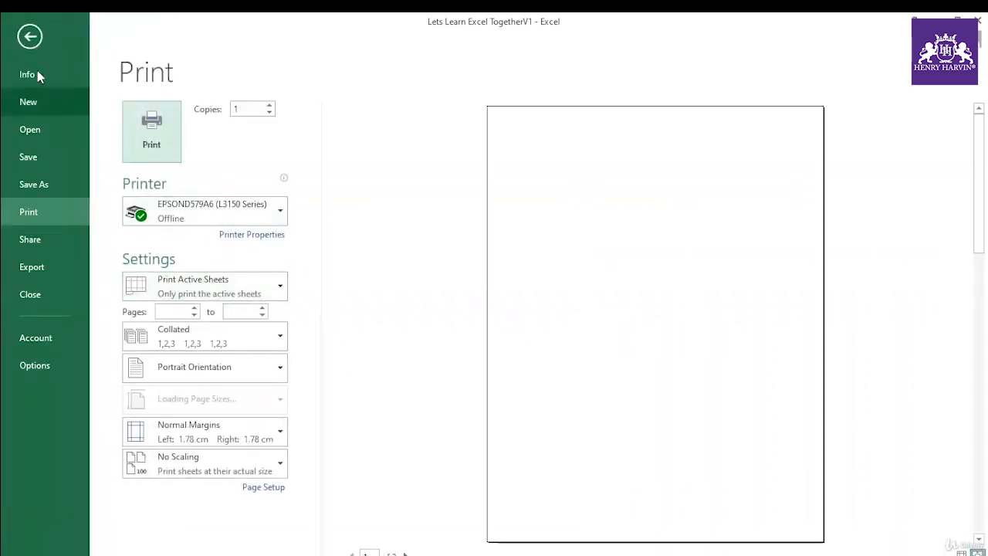
pyautogui.click(29, 36)
pyautogui.click(355, 313)
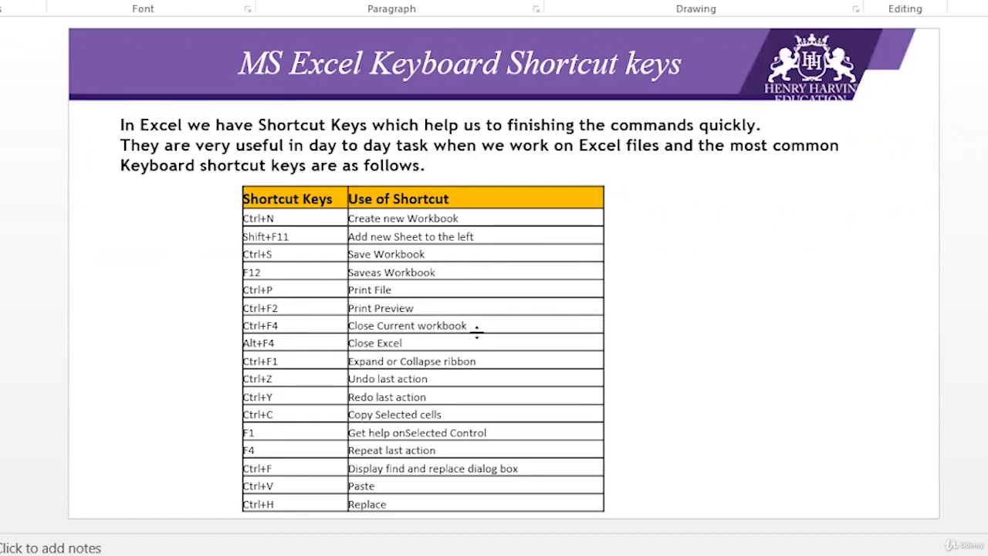
pyautogui.moveTo(474, 325); pyautogui.dragTo(348, 326)
pyautogui.click(281, 341)
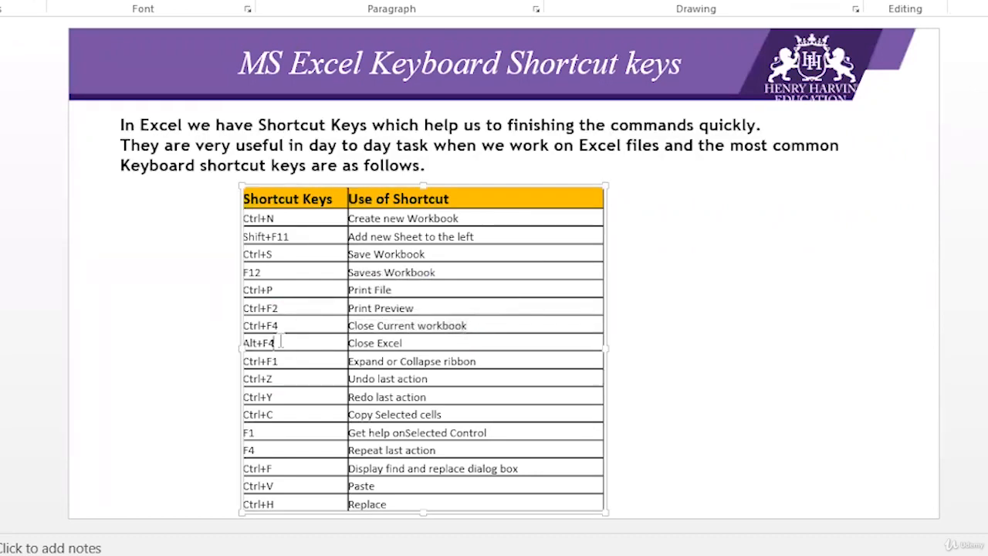
pyautogui.click(427, 344)
pyautogui.click(278, 395)
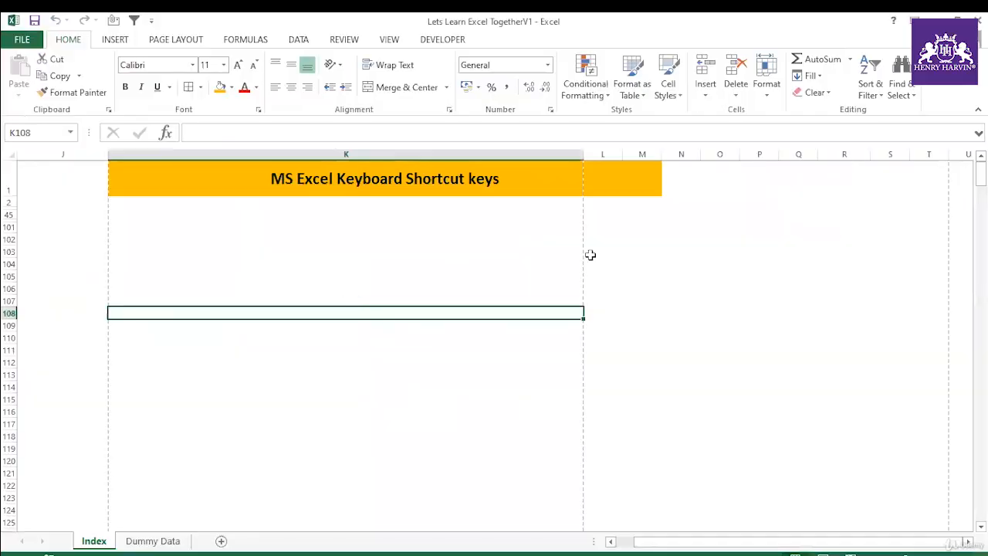
pyautogui.click(590, 254)
pyautogui.write('Ctrl')
pyautogui.press('BackSpace')
pyautogui.press('BackSpace')
pyautogui.press('BackSpace')
pyautogui.press('BackSpace')
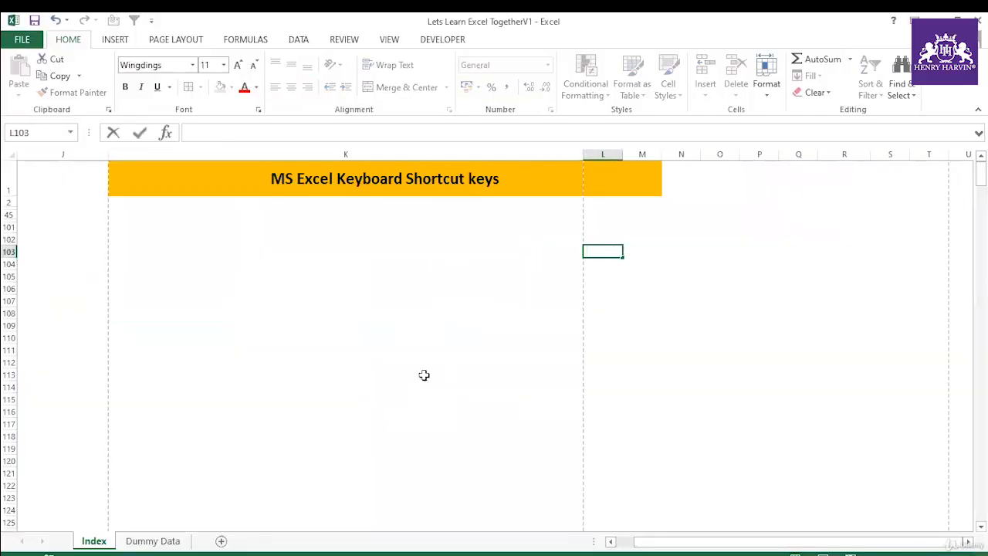
# Step: Enter the text Ctrl+Z in cell K113 of the Index sheet
pyautogui.click(423, 376)
pyautogui.write('Ctrl')
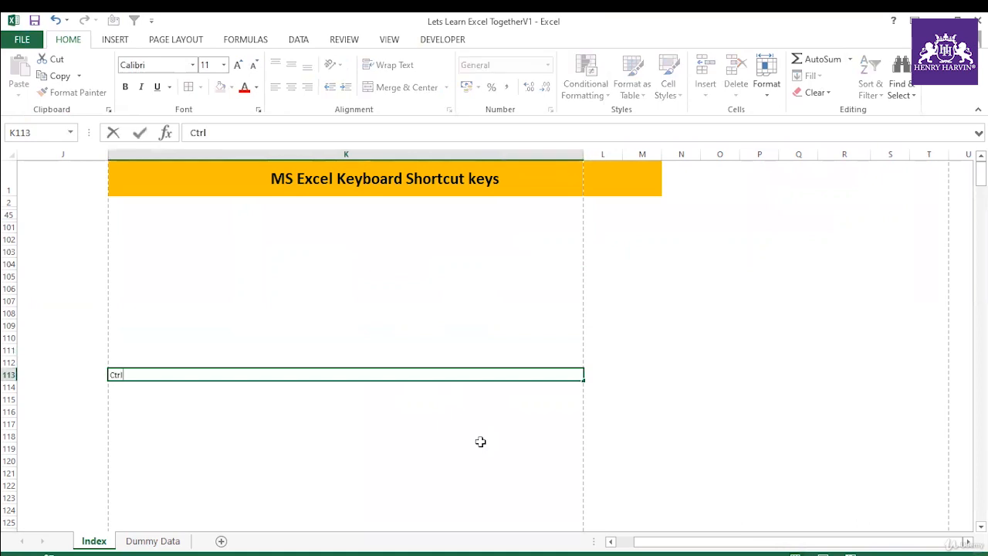
pyautogui.write('+Z')
pyautogui.click(241, 395)
pyautogui.click(234, 386)
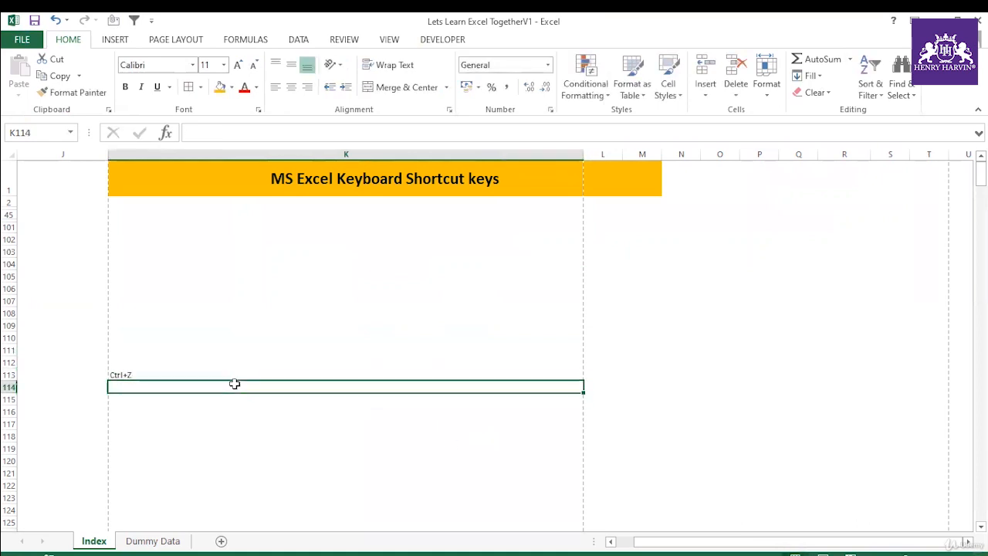
# Step: Enter 12 in cell K102 and undo the entry
pyautogui.click(255, 233)
pyautogui.write('12')
pyautogui.click(180, 301)
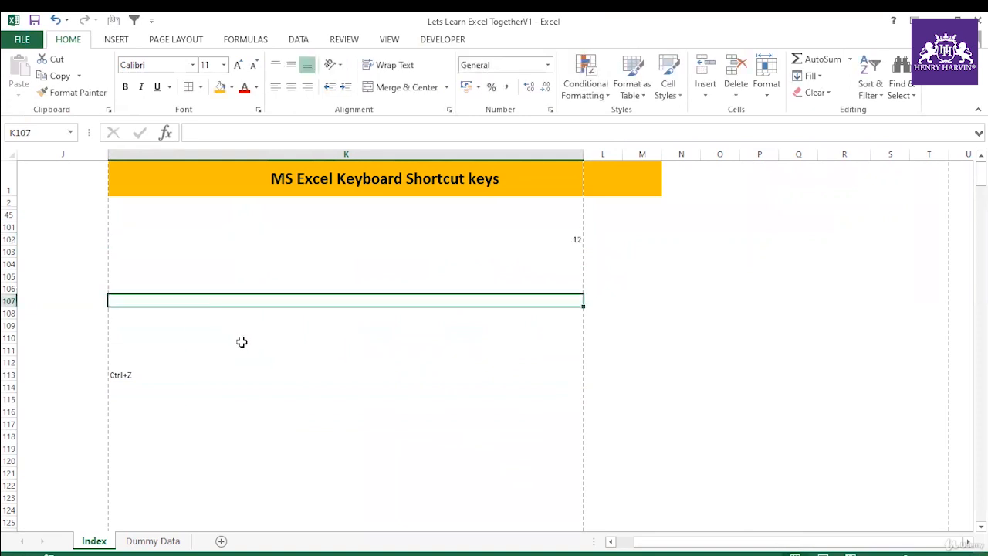
pyautogui.hotkey('ctrl', 'z')
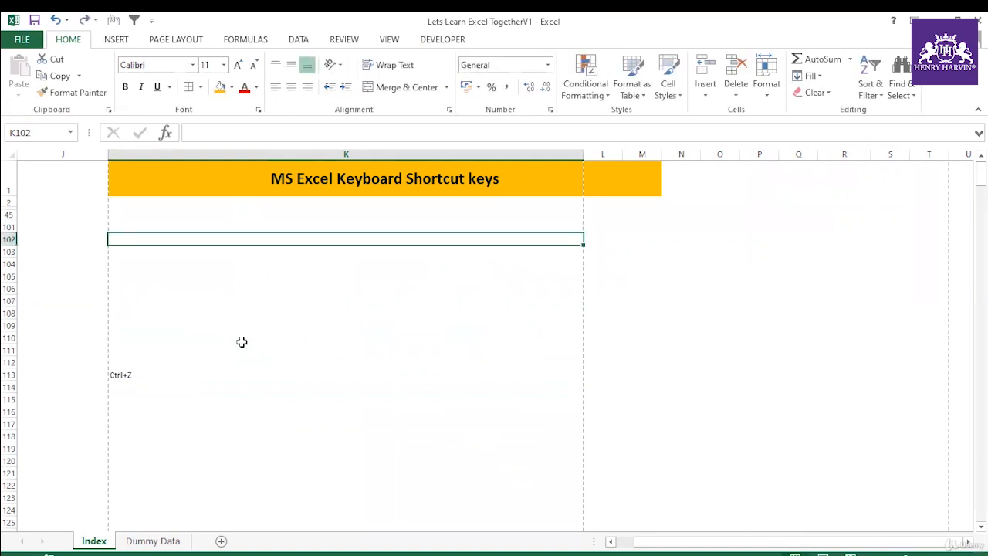
# Step: Enter 1233 in cell K106, undo the entry, and redo it
pyautogui.click(241, 287)
pyautogui.write('1233')
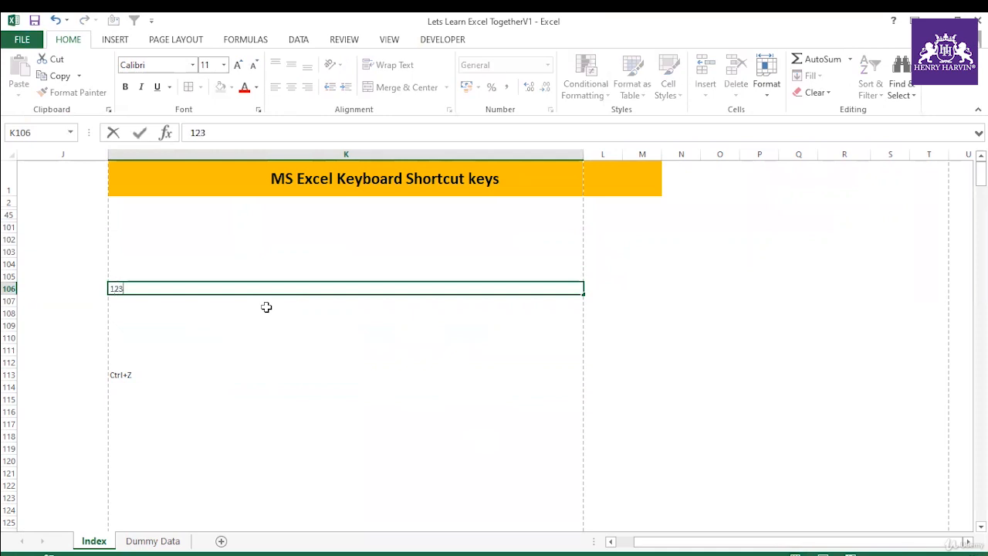
pyautogui.click(244, 349)
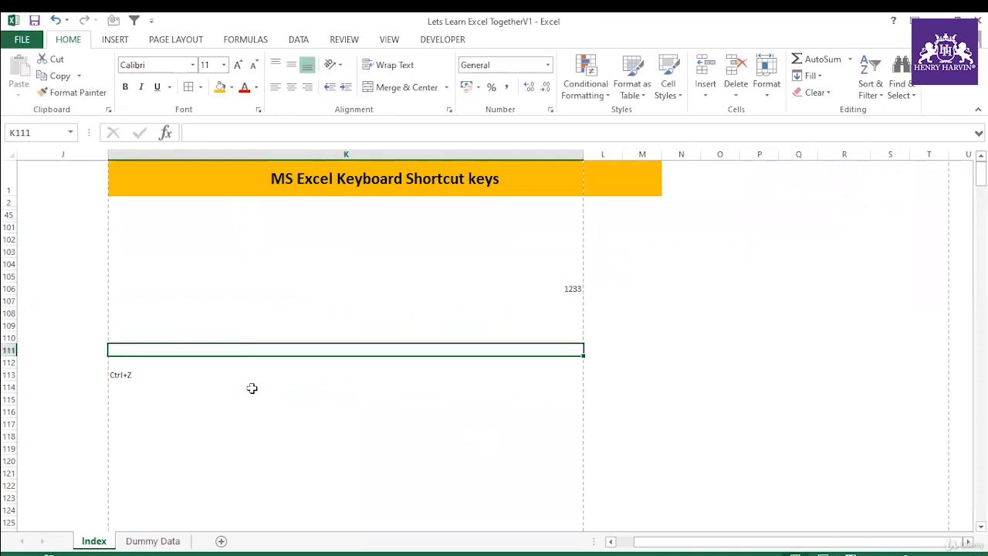
pyautogui.hotkey('ctrl', 'z')
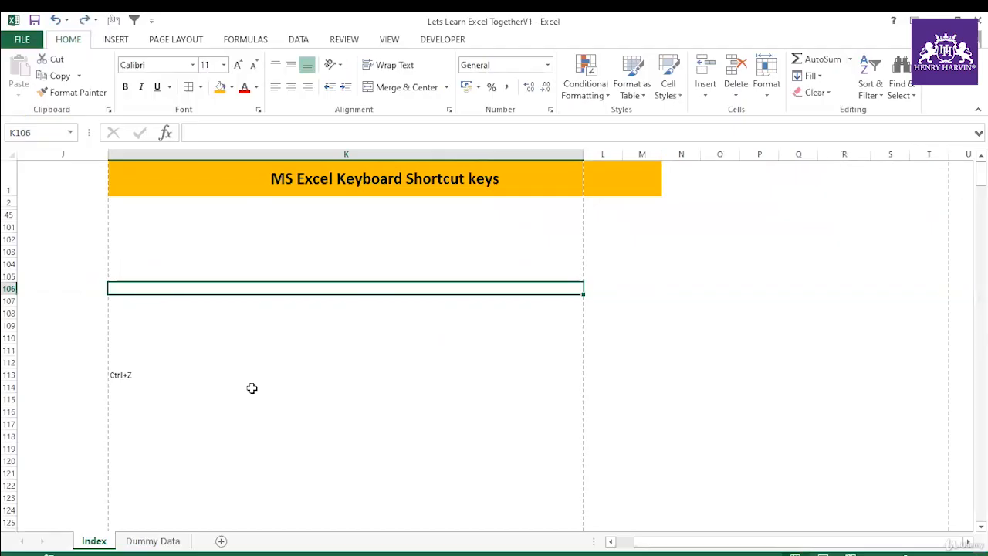
pyautogui.hotkey('ctrl', 'y')
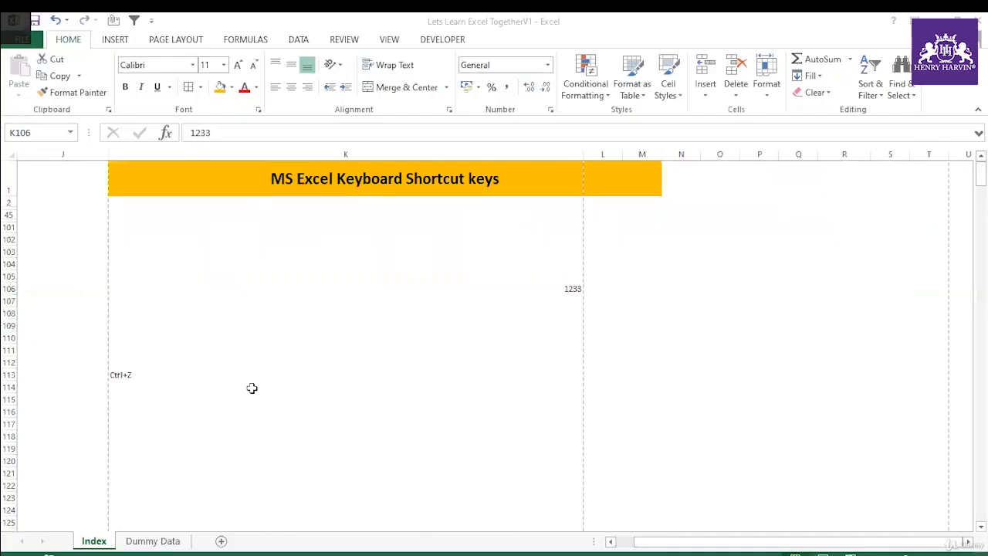
# Step: Clear the contents of cells K104 through K113 on the Index sheet
pyautogui.moveTo(388, 265); pyautogui.dragTo(386, 370)
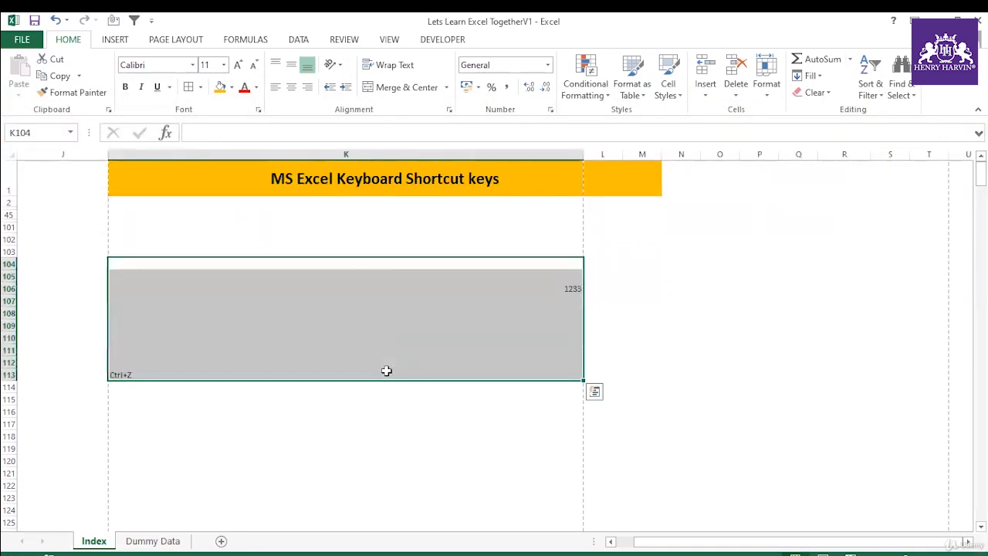
pyautogui.press('Delete')
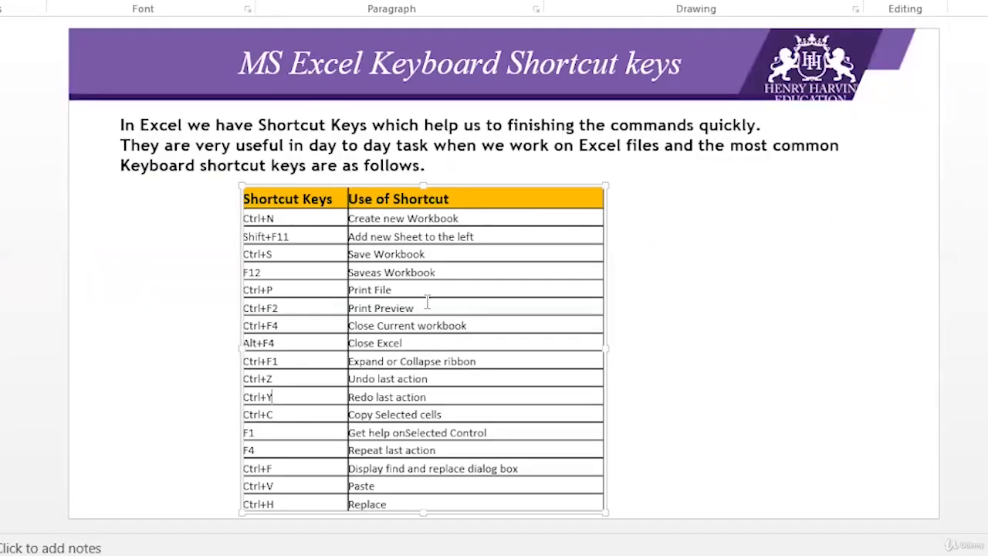
pyautogui.press('pagedown')
pyautogui.press('pageup')
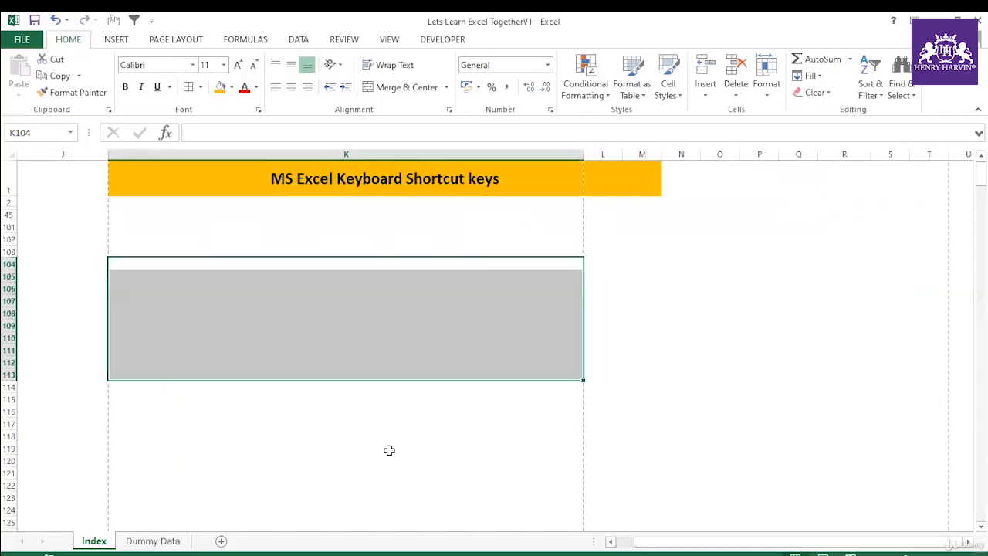
# Step: Enter the text What is F4 in cell K105 of the Index sheet
pyautogui.click(364, 417)
pyautogui.click(308, 352)
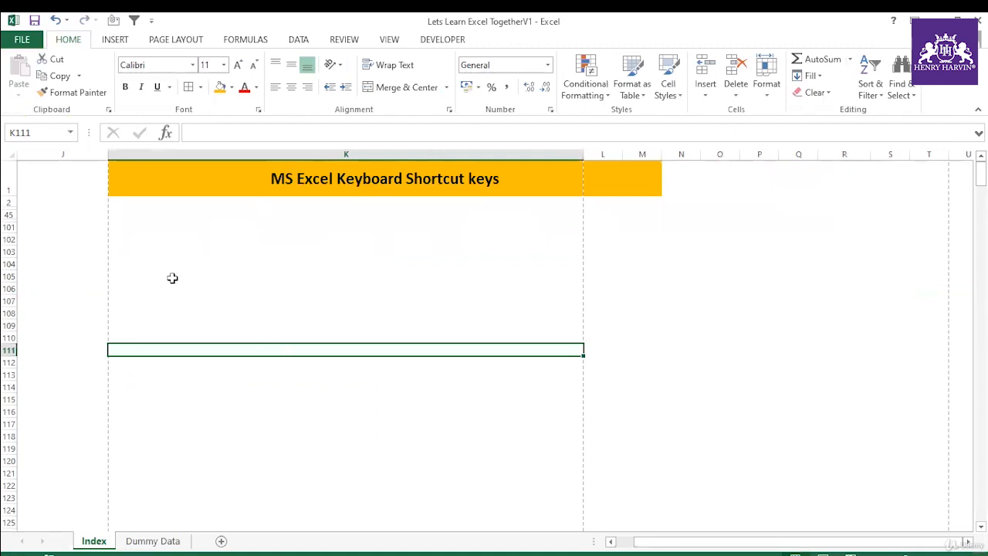
pyautogui.click(173, 277)
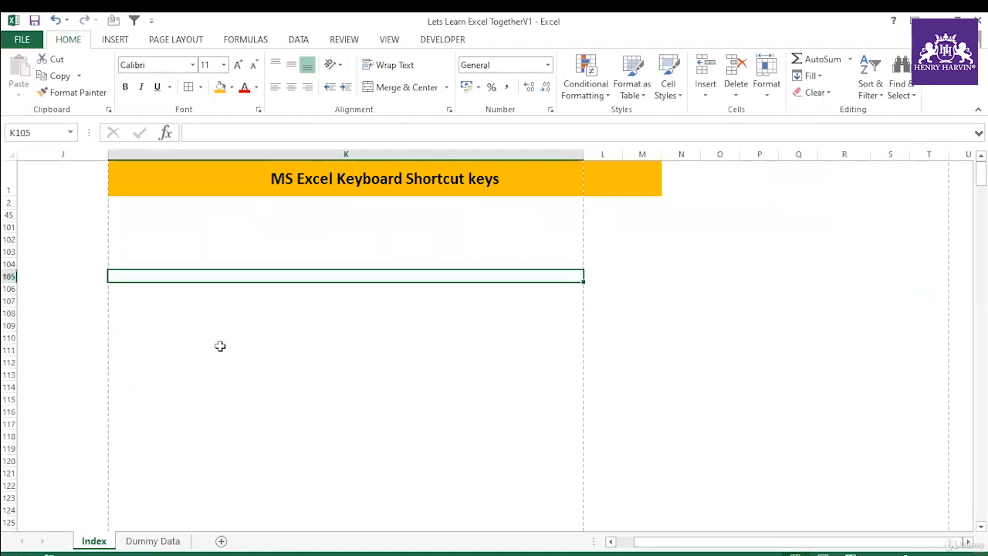
pyautogui.write('What')
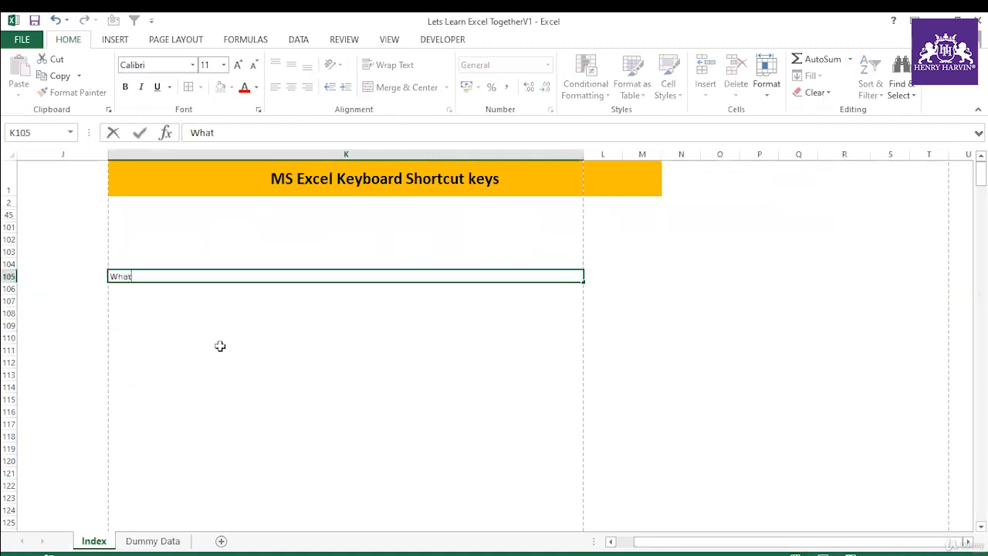
pyautogui.write(' is F4')
pyautogui.click(232, 349)
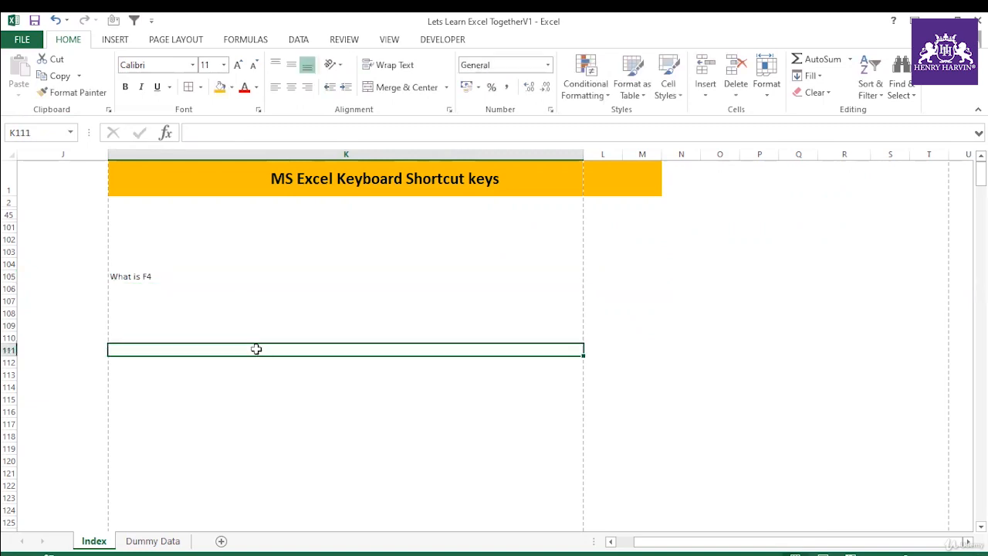
# Step: Insert a new worksheet directly after the Index sheet and delete it
pyautogui.click(222, 542)
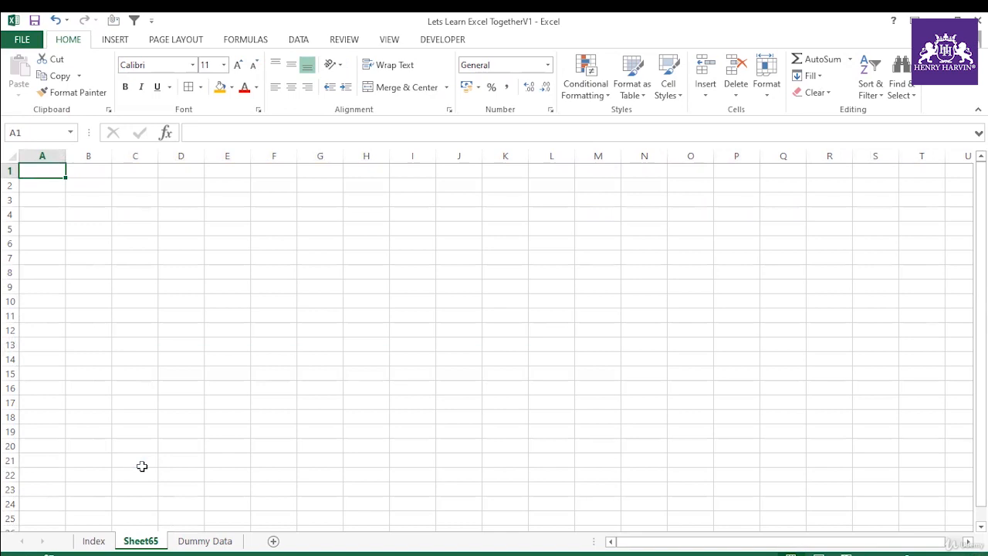
pyautogui.rightClick(145, 547)
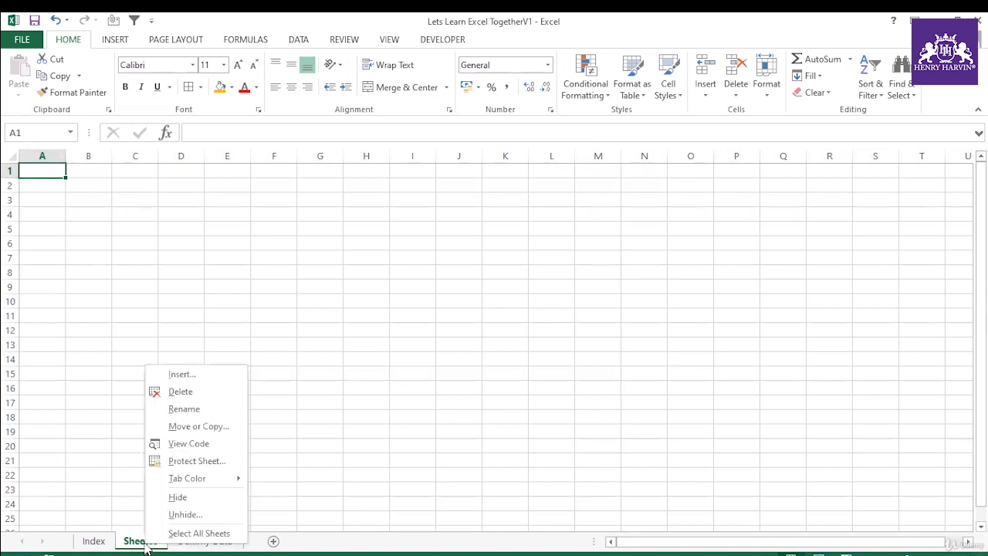
pyautogui.click(166, 391)
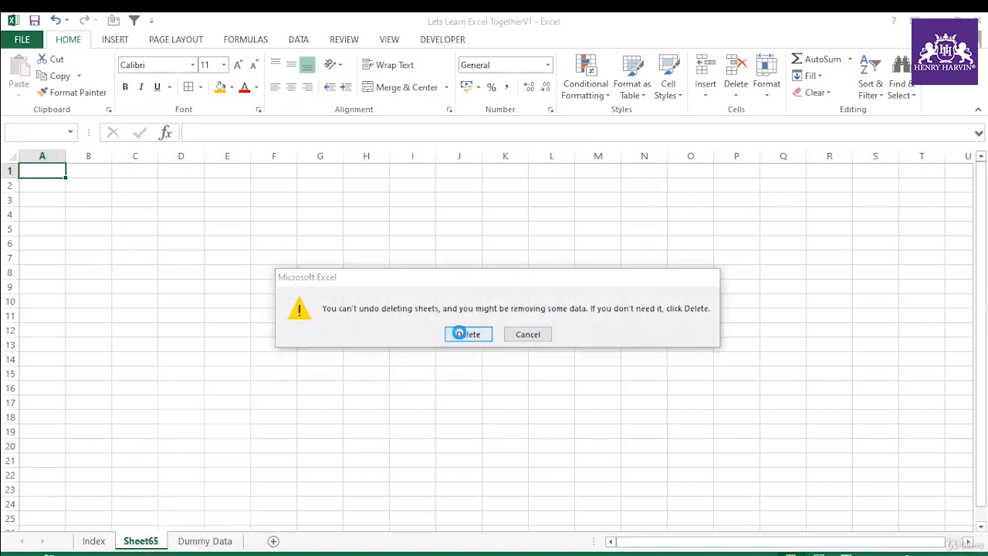
pyautogui.click(463, 334)
# Step: Add a new worksheet after the Dummy Data sheet, then remove that sheet from the workbook
pyautogui.click(222, 543)
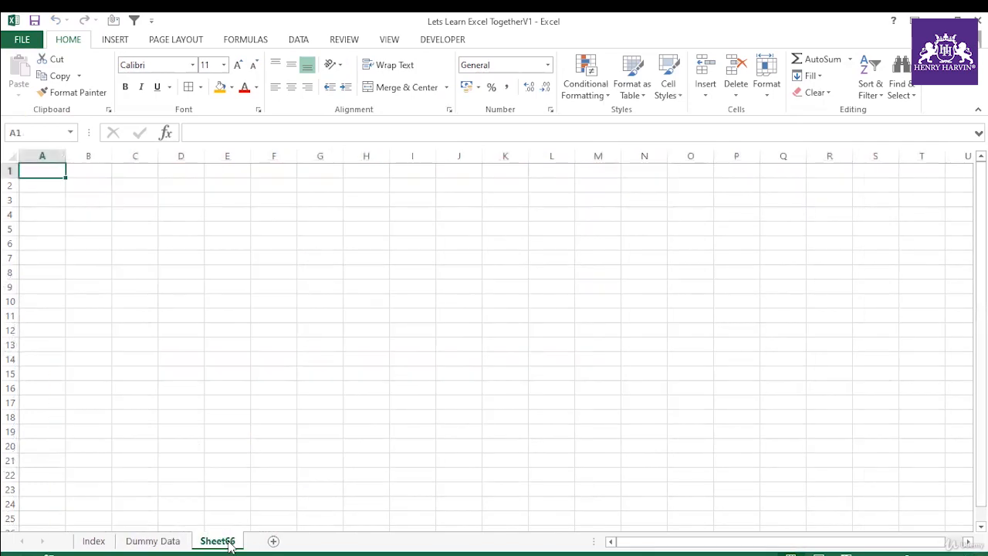
pyautogui.click(170, 542)
pyautogui.click(217, 543)
pyautogui.rightClick(217, 543)
pyautogui.click(254, 391)
pyautogui.click(450, 339)
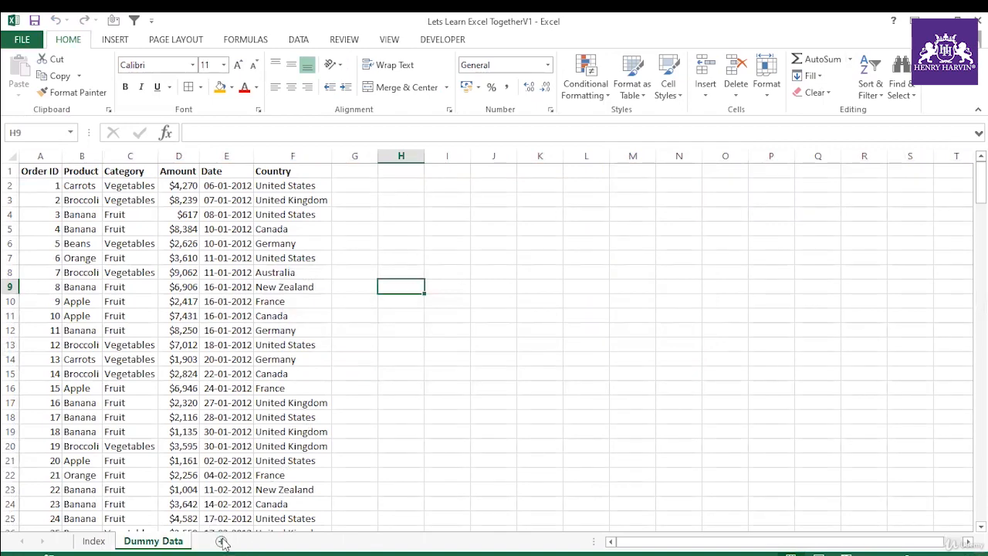
# Step: Add two new worksheets after Dummy Data, starting and cancelling the deletion of each one
pyautogui.click(222, 543)
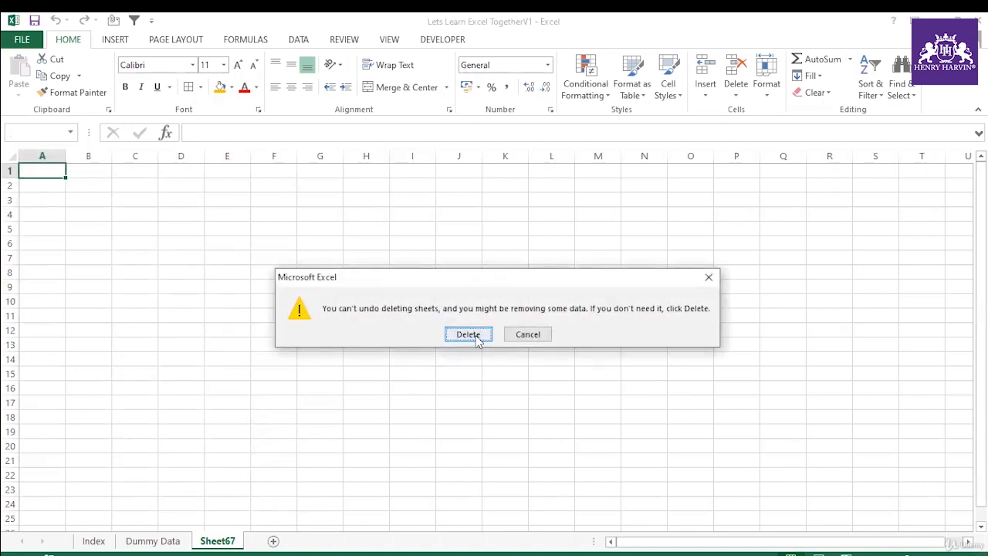
pyautogui.click(527, 334)
pyautogui.click(320, 444)
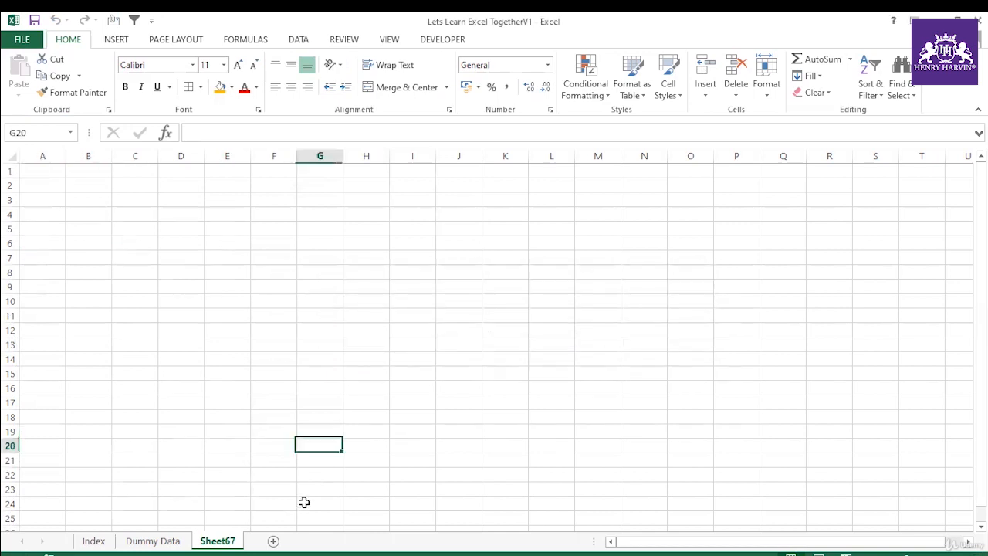
pyautogui.click(273, 542)
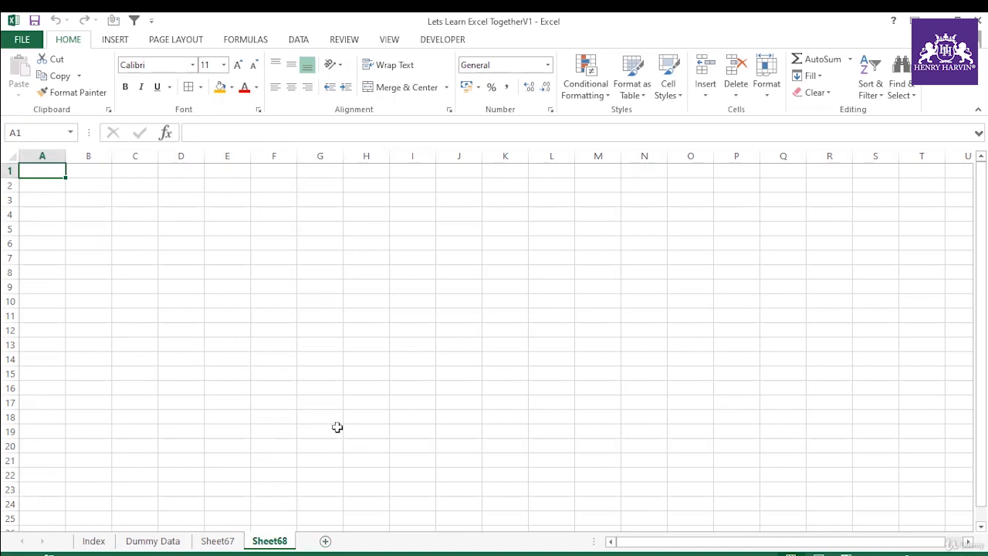
pyautogui.hotkey('alt', 'e')
pyautogui.press('l')
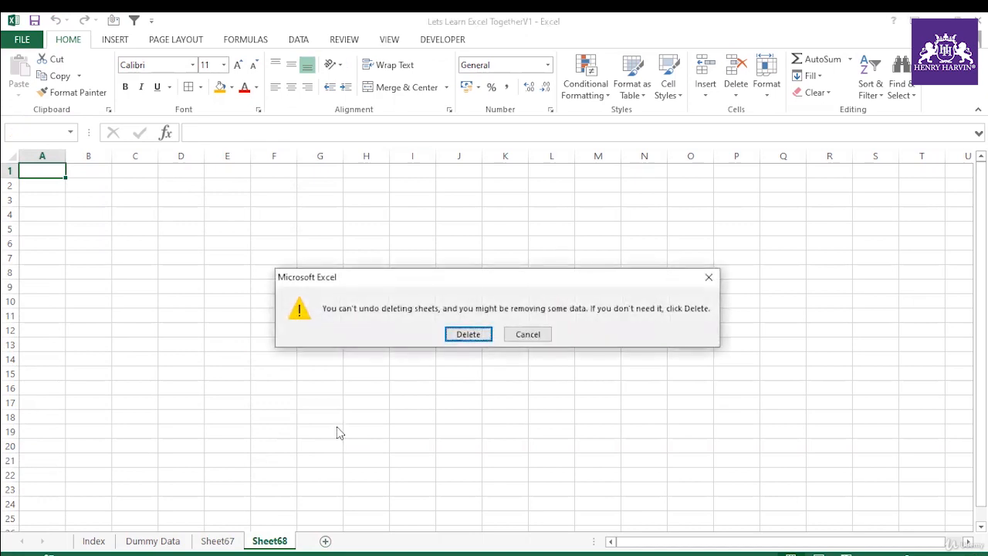
pyautogui.click(527, 334)
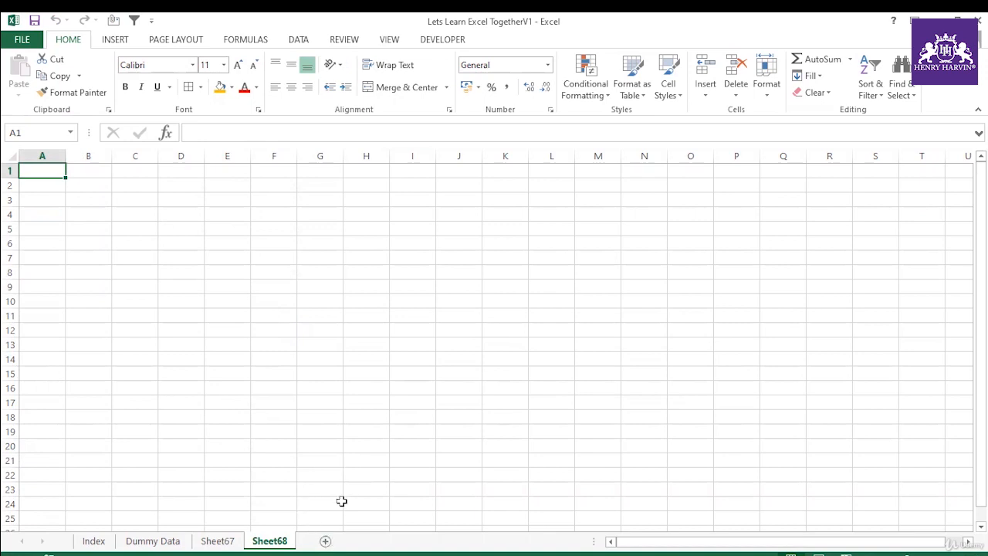
# Step: Insert eleven new worksheets one after another to the left of Sheet68
pyautogui.hotkey('shift', 'F11')
pyautogui.hotkey('shift', 'F11')
pyautogui.hotkey('shift', 'F11')
pyautogui.hotkey('shift', 'F11')
pyautogui.hotkey('shift', 'F11')
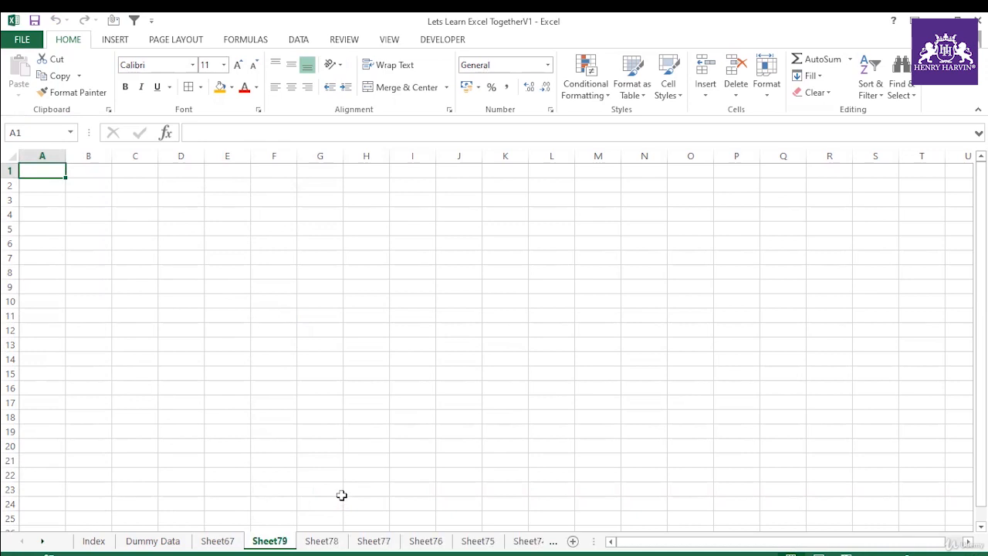
# Step: Group the sheets from Sheet78 through Sheet68 and delete them all at once
pyautogui.click(332, 545)
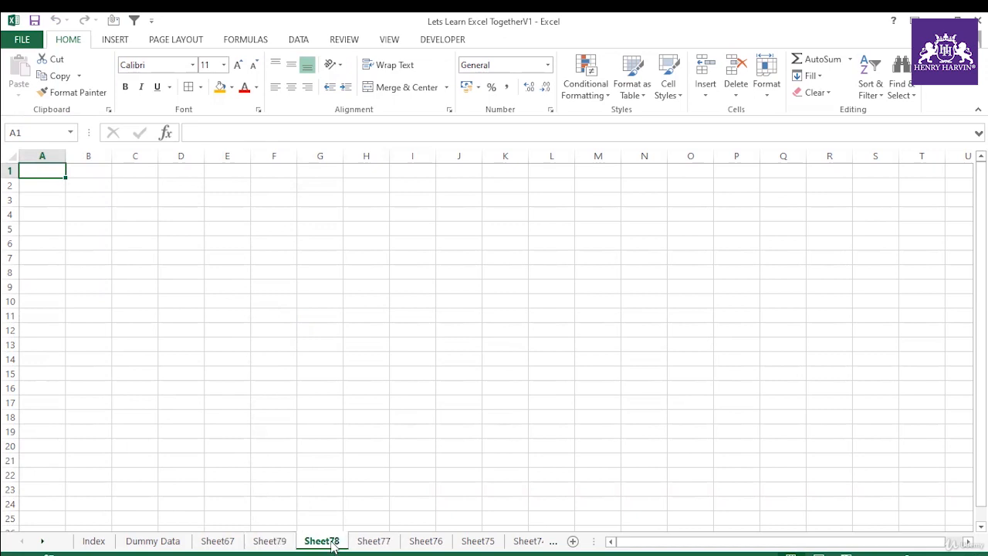
pyautogui.click(42, 541)
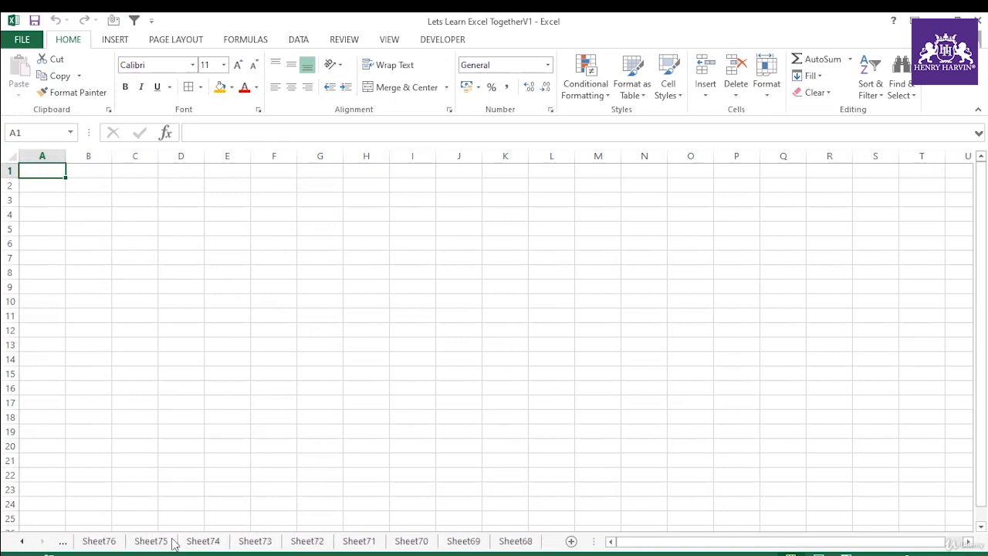
pyautogui.keyDown('shift'); pyautogui.click(517, 543); pyautogui.keyUp('shift')
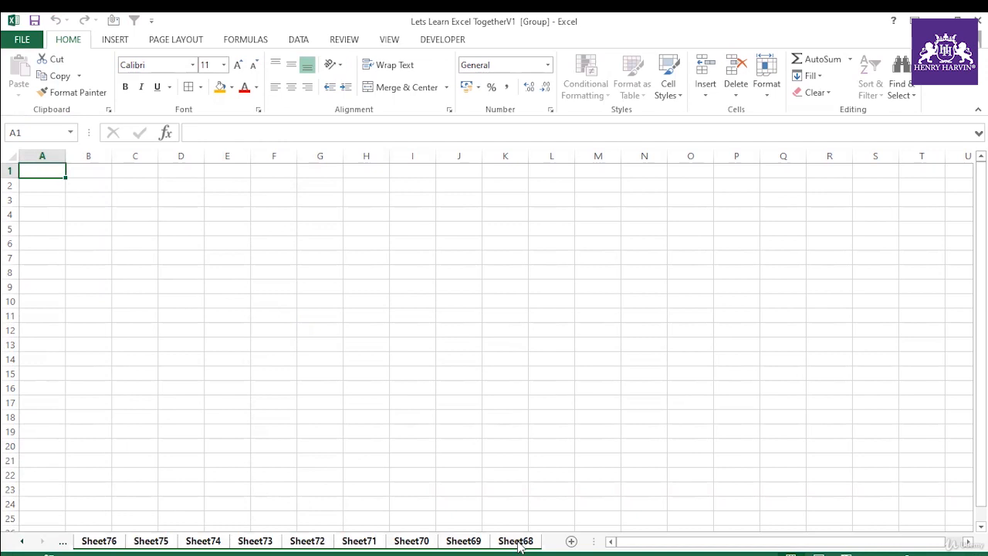
pyautogui.rightClick(519, 544)
pyautogui.click(553, 372)
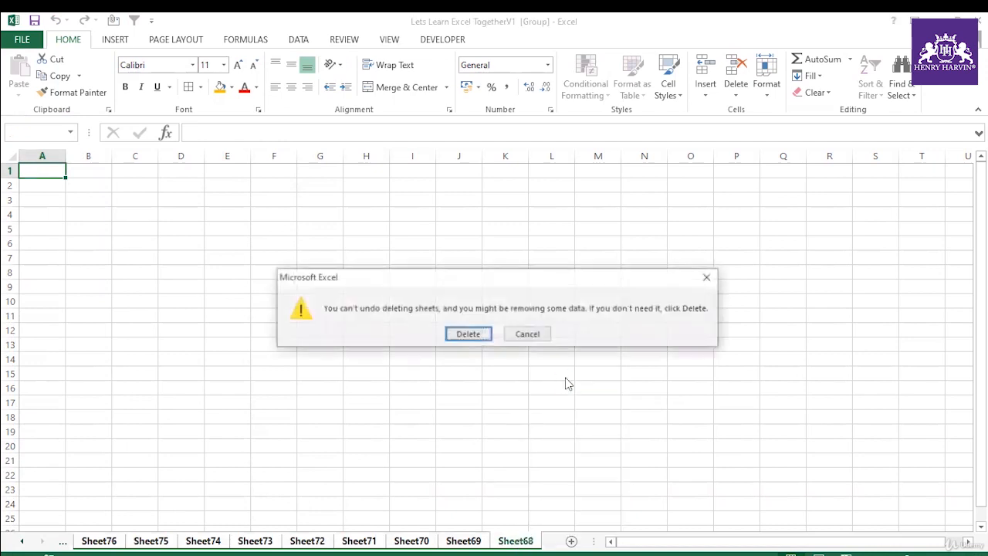
pyautogui.click(454, 337)
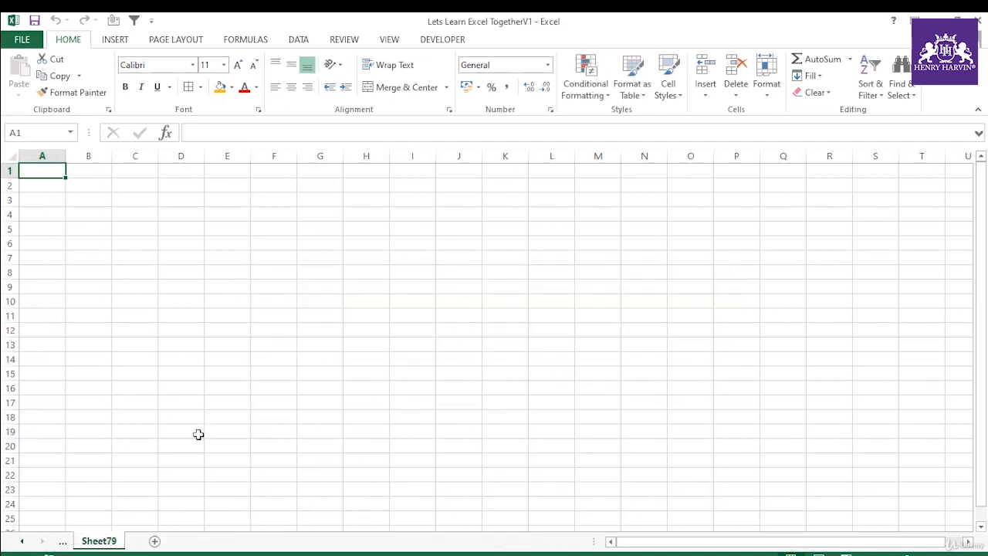
# Step: Enter Sunday in cell K114 and Monday in cell K115 of the Index sheet
pyautogui.click(20, 543)
pyautogui.click(21, 543)
pyautogui.click(21, 543)
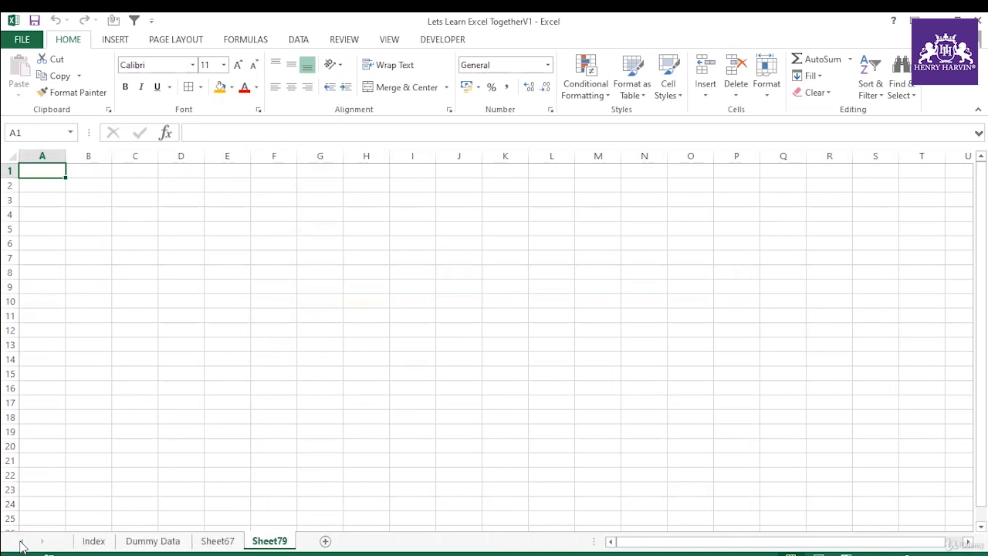
pyautogui.click(94, 542)
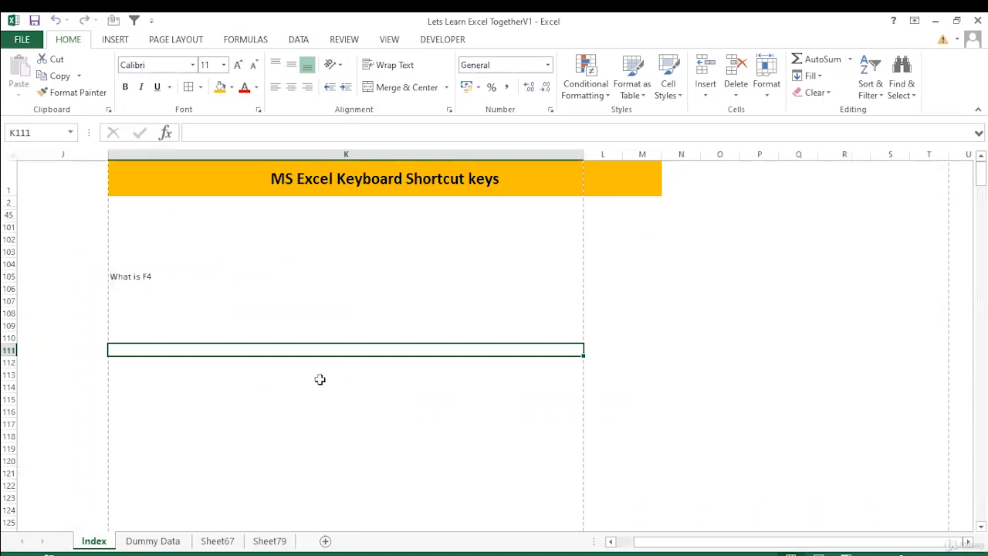
pyautogui.click(321, 389)
pyautogui.write('Sunday')
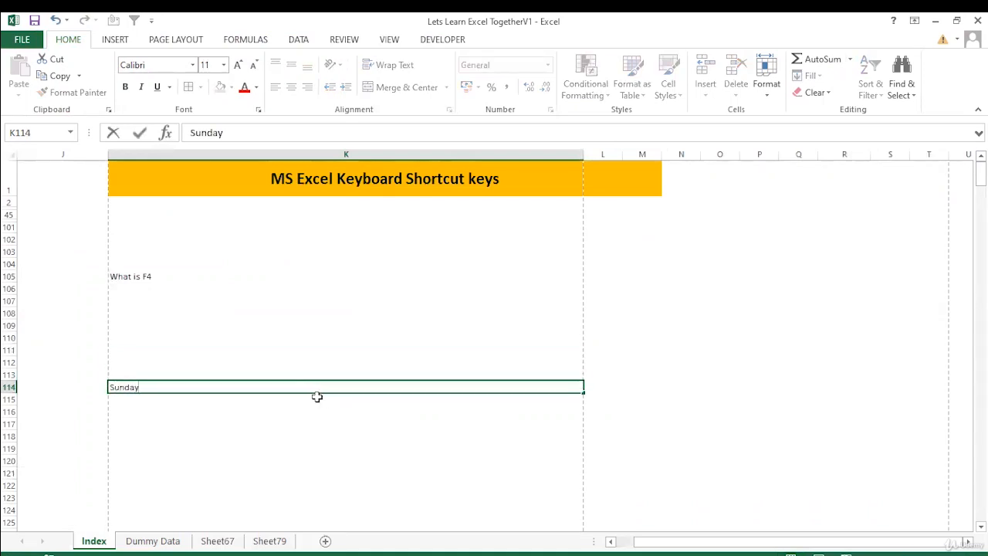
pyautogui.press('Return')
pyautogui.write('Monday')
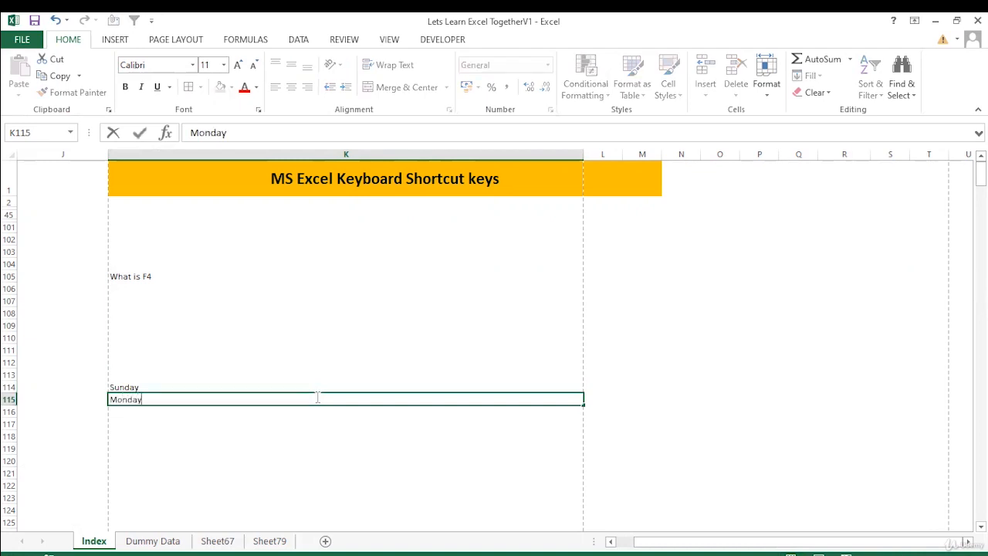
pyautogui.press('Return')
# Step: Autofill the weekdays from K114 down to K121 and clear the repeated Sunday in K121
pyautogui.click(198, 399)
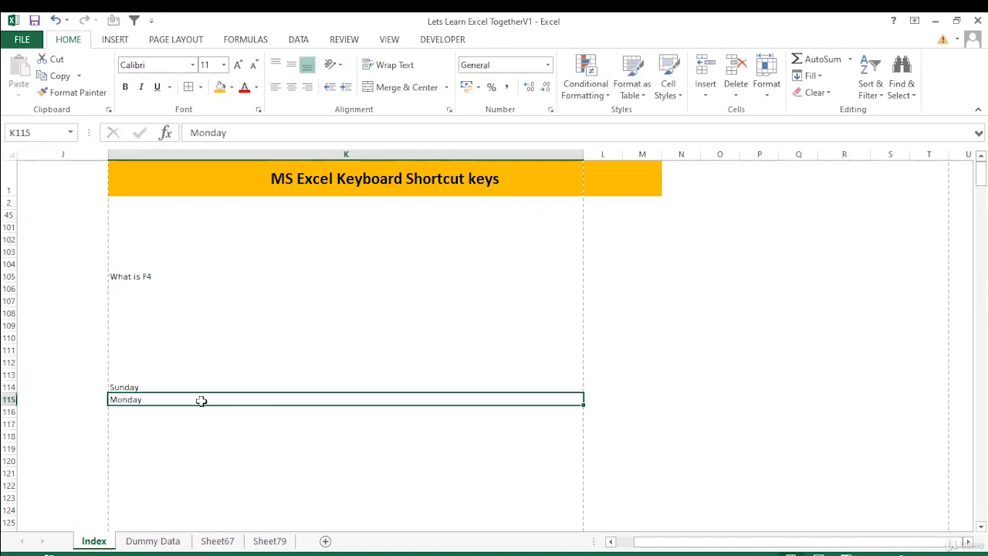
pyautogui.click(261, 388)
pyautogui.moveTo(585, 392); pyautogui.dragTo(574, 481)
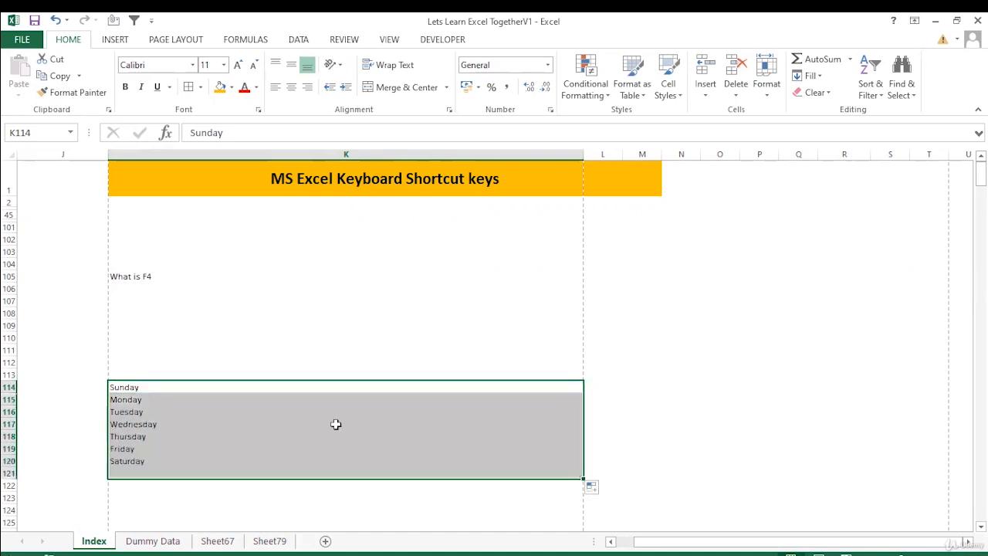
pyautogui.click(134, 471)
pyautogui.press('Delete')
pyautogui.click(236, 440)
# Step: Search the weekday list in K114:K120 for day, going through the matches one by one
pyautogui.moveTo(154, 390); pyautogui.dragTo(167, 468)
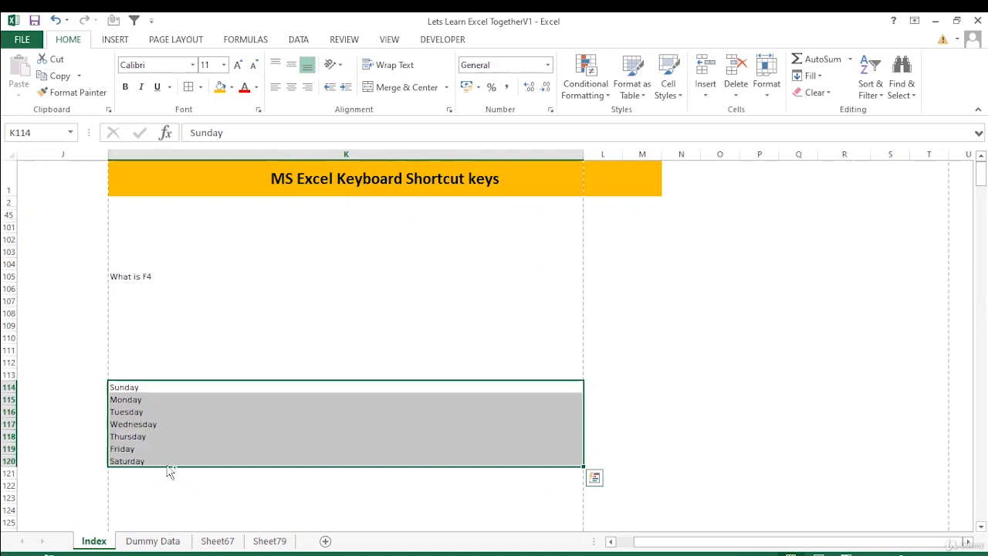
pyautogui.hotkey('ctrl', 'f')
pyautogui.write('day')
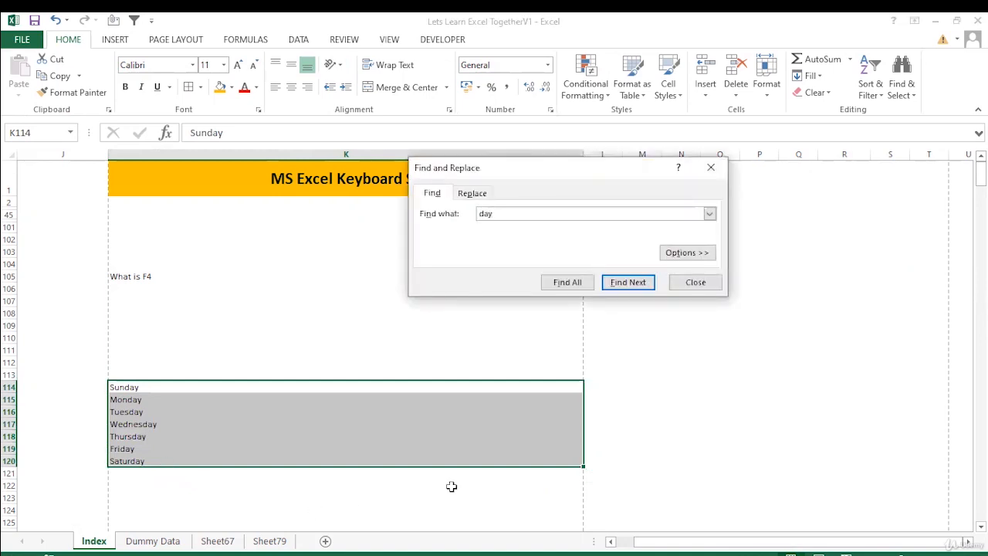
pyautogui.click(618, 285)
pyautogui.click(620, 285)
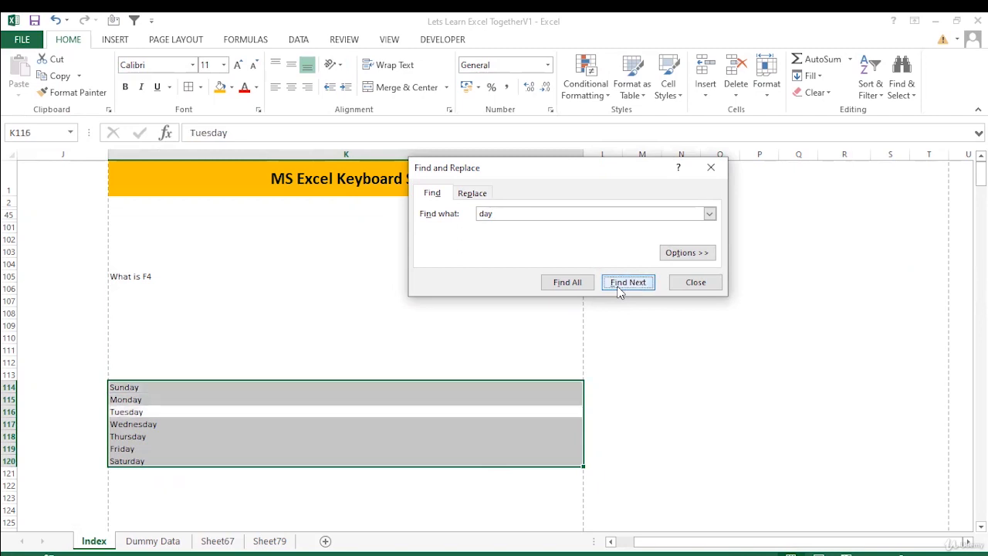
pyautogui.click(620, 285)
pyautogui.click(621, 286)
pyautogui.click(620, 285)
pyautogui.click(620, 286)
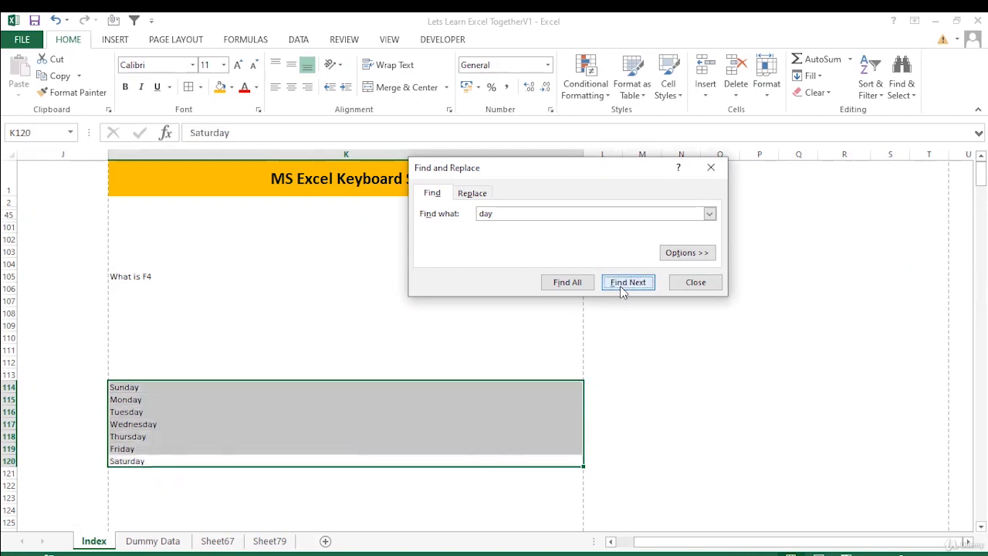
pyautogui.click(620, 286)
pyautogui.click(696, 282)
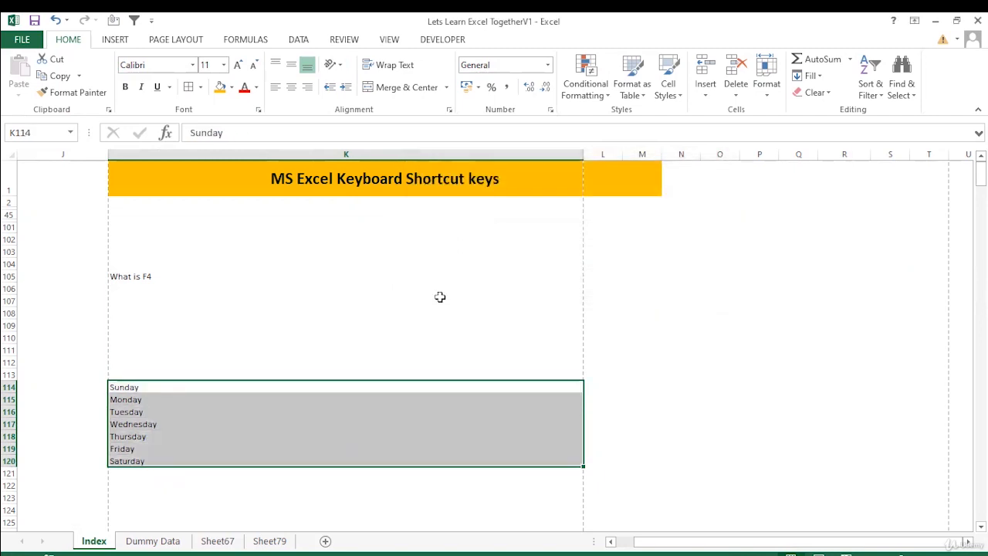
# Step: Replace all occurrences of day with jou in the weekday list K114:K120
pyautogui.click(401, 314)
pyautogui.moveTo(130, 387); pyautogui.dragTo(177, 463)
pyautogui.hotkey('ctrl', 'h')
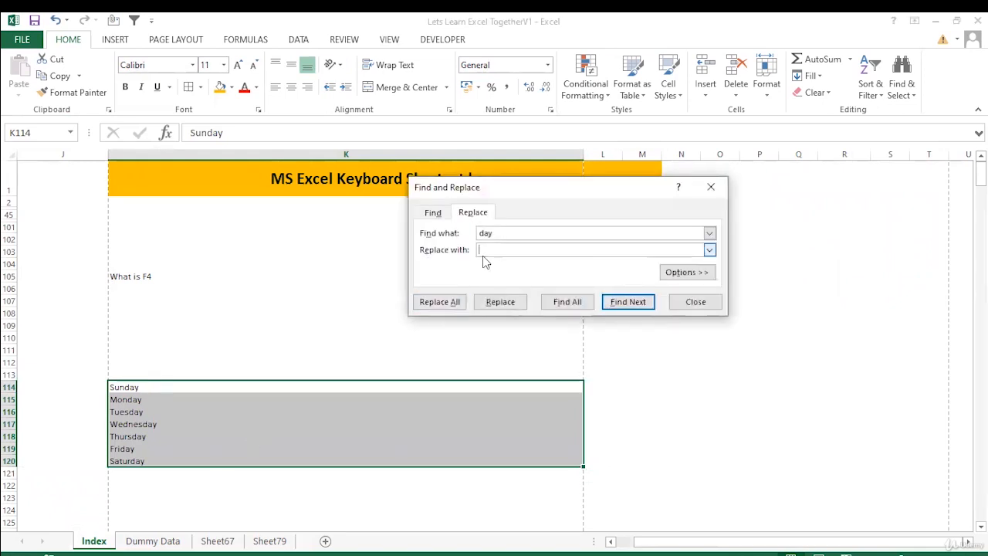
pyautogui.write('jou')
pyautogui.click(442, 305)
pyautogui.press('Escape')
pyautogui.press('Escape')
pyautogui.click(193, 386)
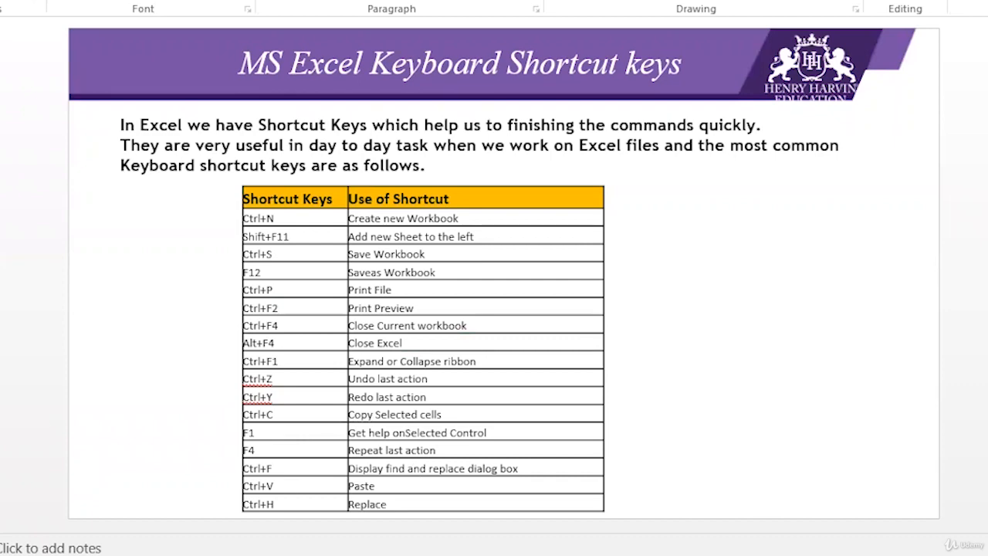
# Step: Switch to the workbook and copy the order data A1:F14 from the Dummy Data sheet into a new sheet starting at A1
pyautogui.press('pagedown')
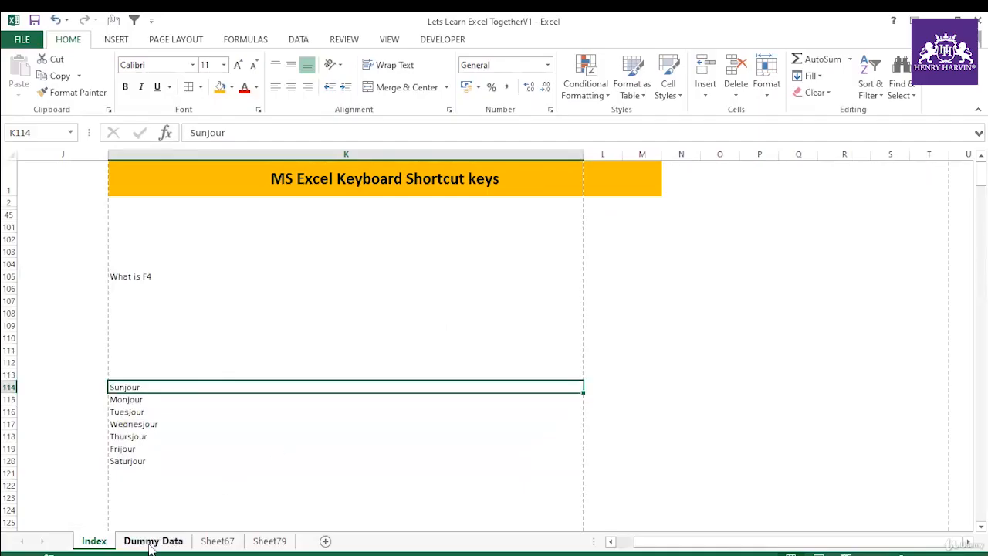
pyautogui.click(153, 541)
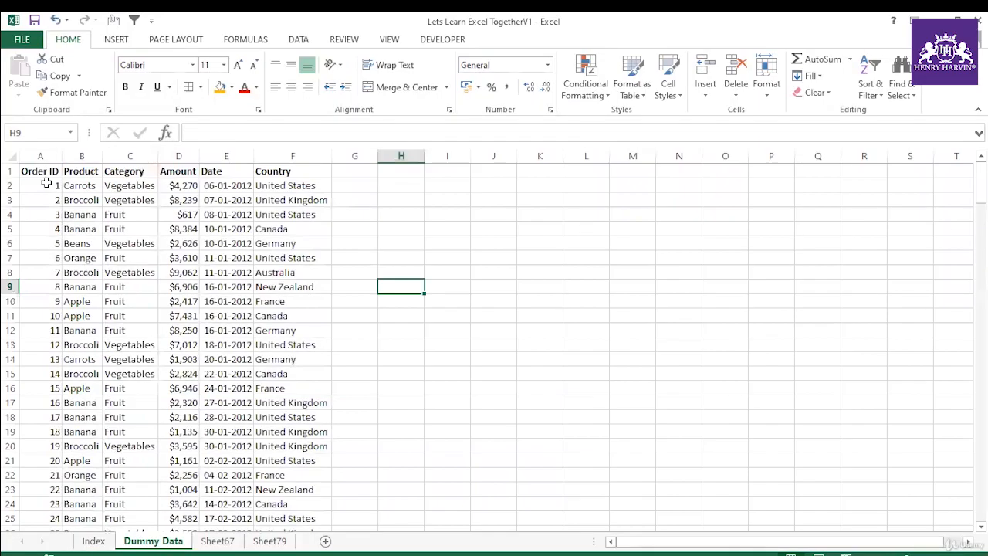
pyautogui.hotkey('ctrl', 'Home')
pyautogui.hotkey('ctrl', 'shift', 'Right')
pyautogui.hotkey('shift', 'Down')
pyautogui.hotkey('shift', 'Down')
pyautogui.hotkey('shift', 'Down')
pyautogui.hotkey('shift', 'Down')
pyautogui.hotkey('shift', 'Down')
pyautogui.hotkey('shift', 'Down')
pyautogui.hotkey('shift', 'Down')
pyautogui.hotkey('shift', 'Down')
pyautogui.hotkey('shift', 'Down')
pyautogui.hotkey('shift', 'Down')
pyautogui.hotkey('shift', 'Down')
pyautogui.hotkey('shift', 'Down')
pyautogui.hotkey('shift', 'Down')
pyautogui.hotkey('ctrl', 'c')
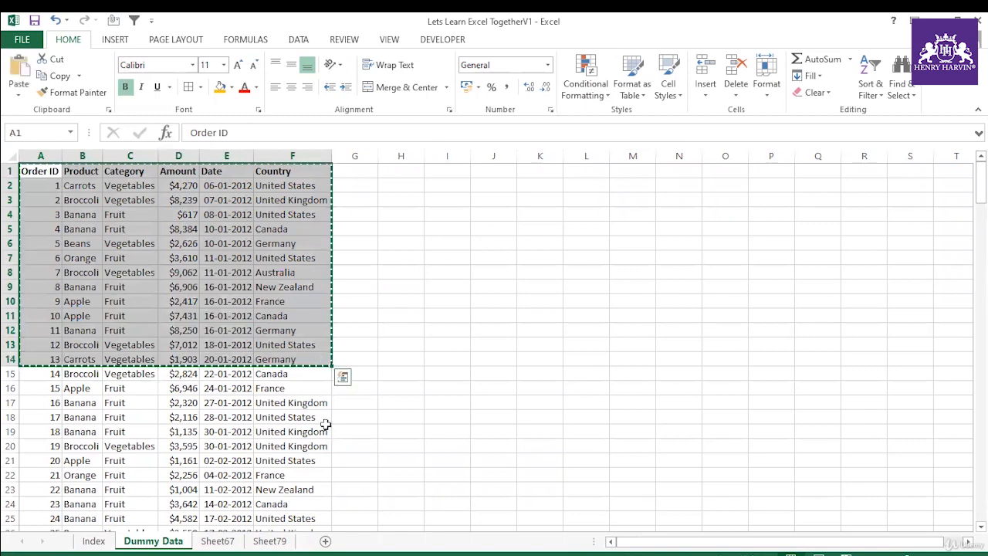
pyautogui.click(323, 540)
pyautogui.hotkey('ctrl', 'v')
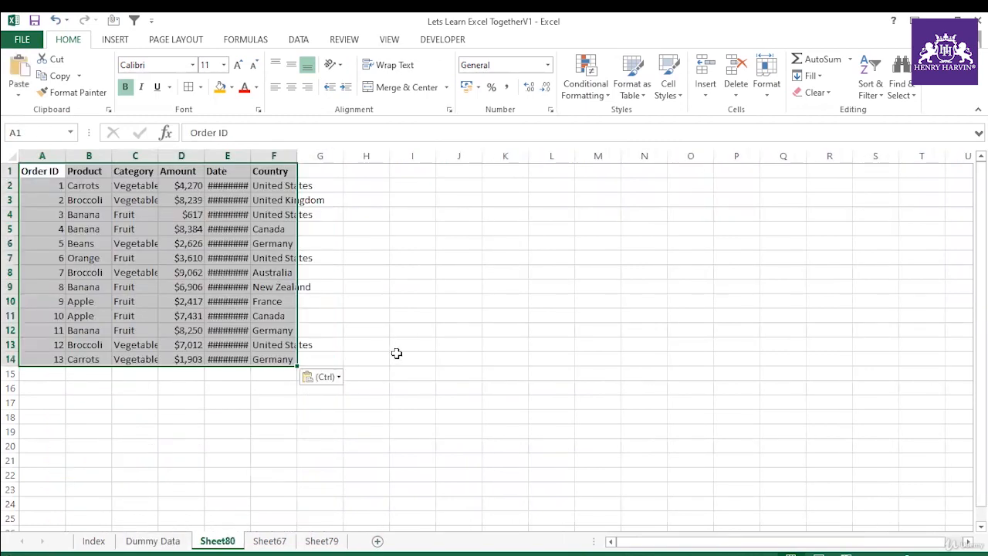
# Step: Turn the pasted data A1:F14 into a table, slightly widen the Country column and autofit the Date column
pyautogui.hotkey('ctrl', 't')
pyautogui.press('Return')
pyautogui.click(46, 163)
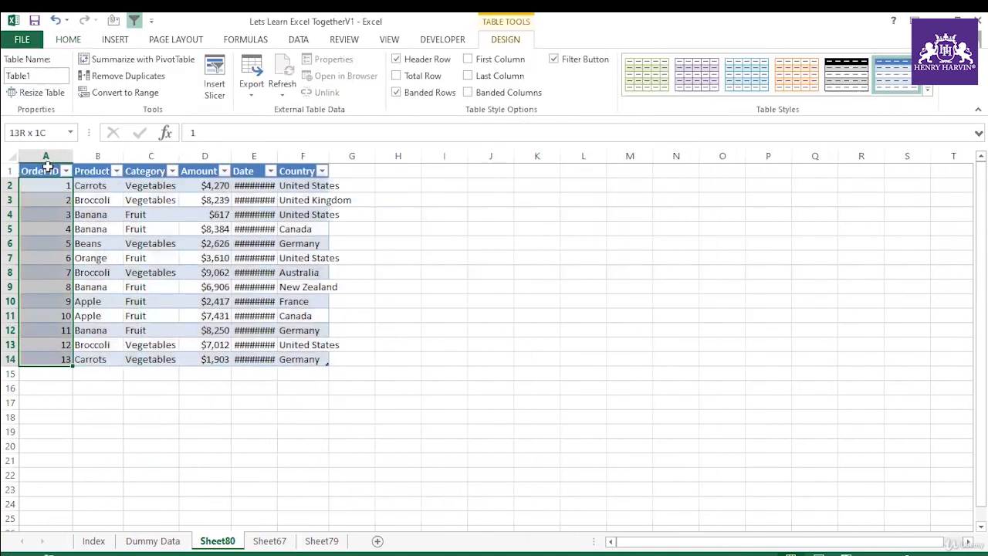
pyautogui.moveTo(106, 192); pyautogui.dragTo(309, 289)
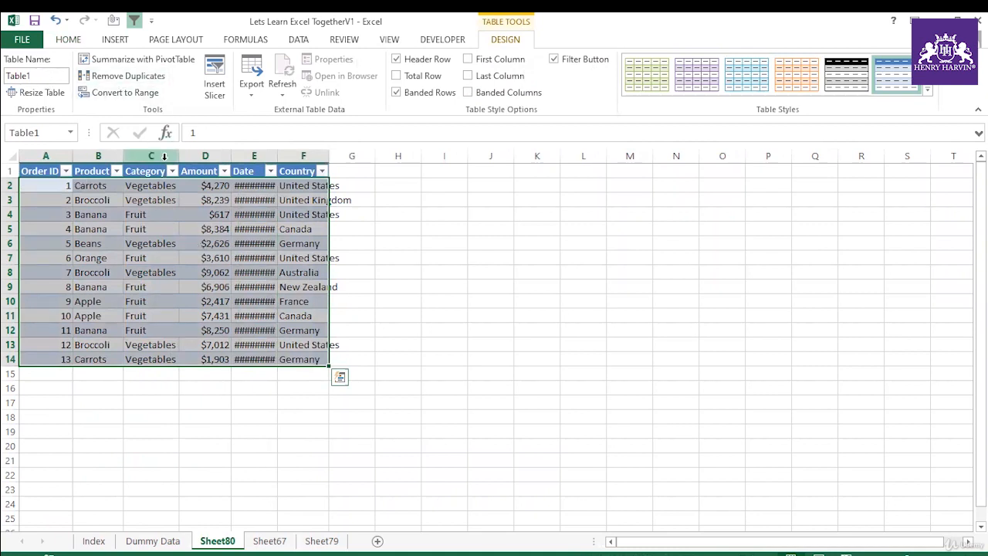
pyautogui.moveTo(329, 156); pyautogui.dragTo(340, 156)
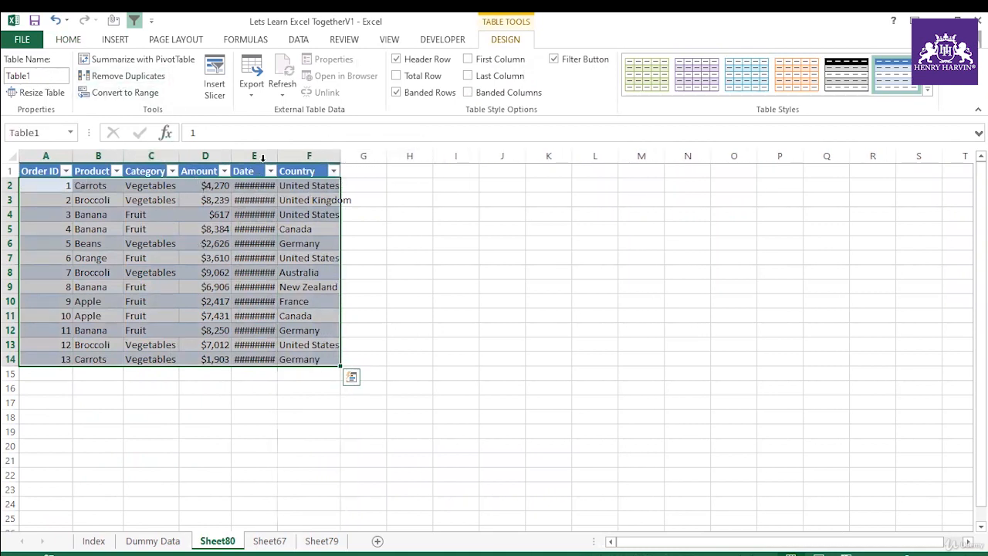
pyautogui.doubleClick(278, 156)
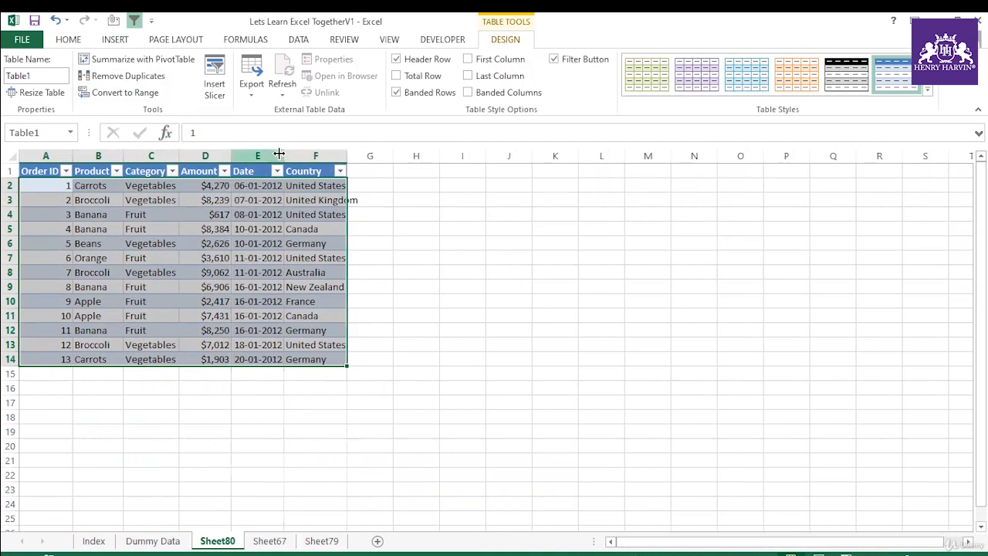
# Step: Convert the new table on Sheet80 back to a normal range
pyautogui.click(155, 94)
pyautogui.click(447, 331)
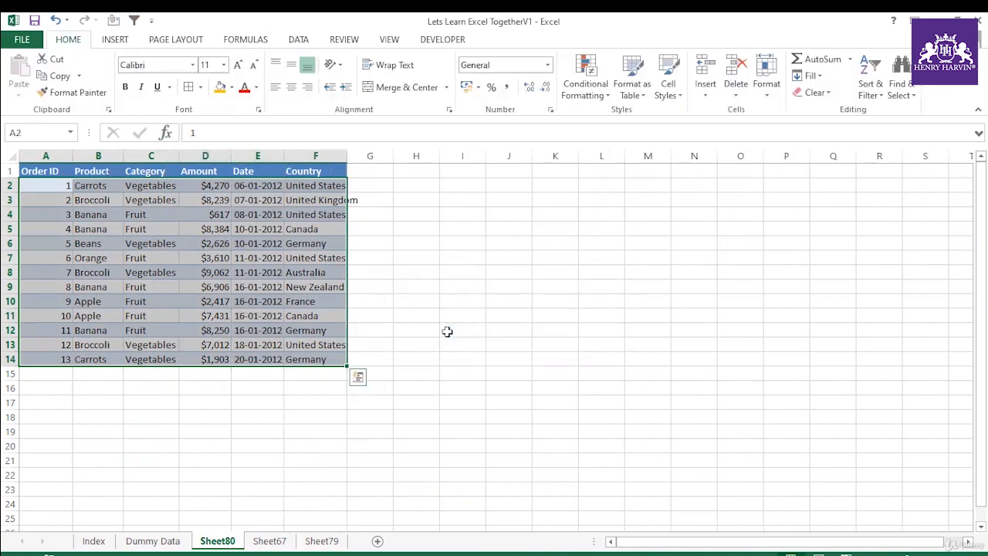
pyautogui.click(242, 261)
pyautogui.click(159, 232)
pyautogui.moveTo(60, 169); pyautogui.dragTo(339, 359)
pyautogui.moveTo(60, 173); pyautogui.dragTo(340, 359)
pyautogui.click(207, 272)
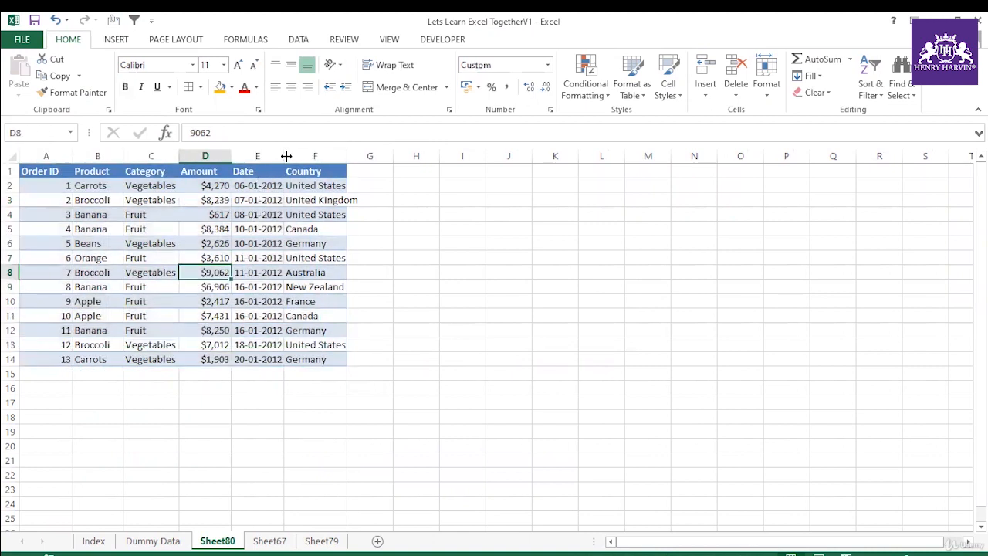
# Step: Select the whole formatted data range A1:F14 starting from the Order ID header
pyautogui.moveTo(58, 172); pyautogui.dragTo(294, 357)
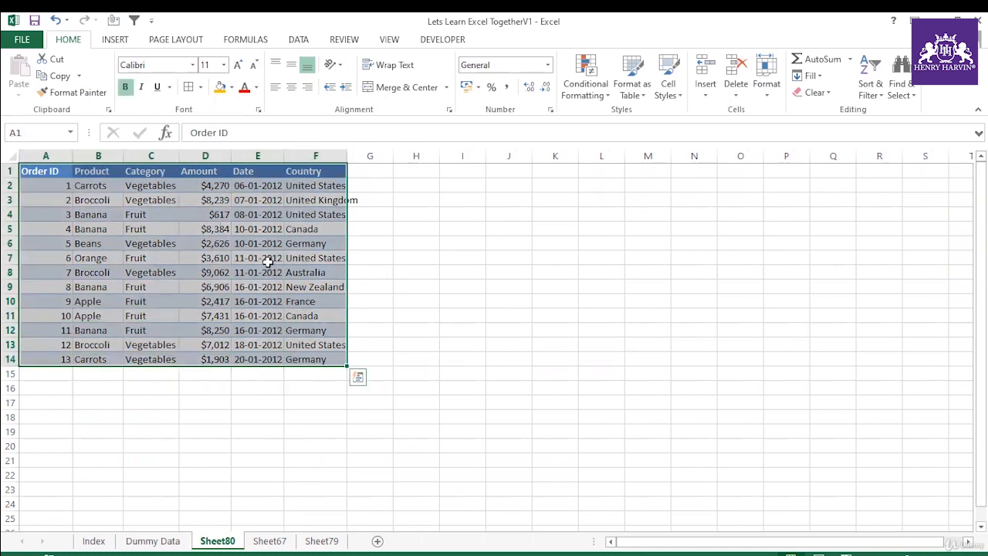
pyautogui.click(45, 170)
pyautogui.moveTo(44, 171); pyautogui.dragTo(308, 360)
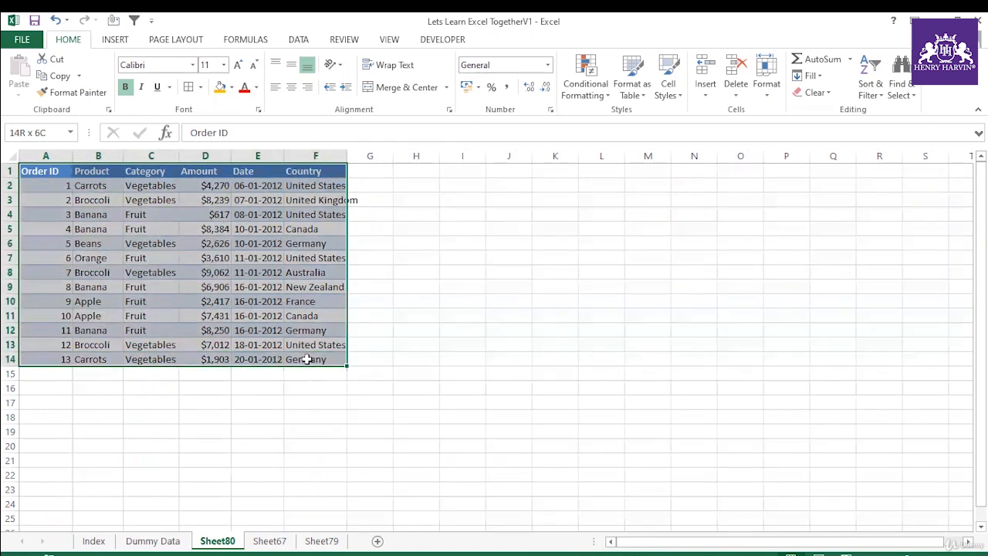
pyautogui.click(177, 230)
pyautogui.moveTo(31, 171); pyautogui.dragTo(311, 361)
pyautogui.moveTo(45, 170); pyautogui.dragTo(311, 356)
pyautogui.moveTo(53, 169); pyautogui.dragTo(322, 358)
pyautogui.click(66, 171)
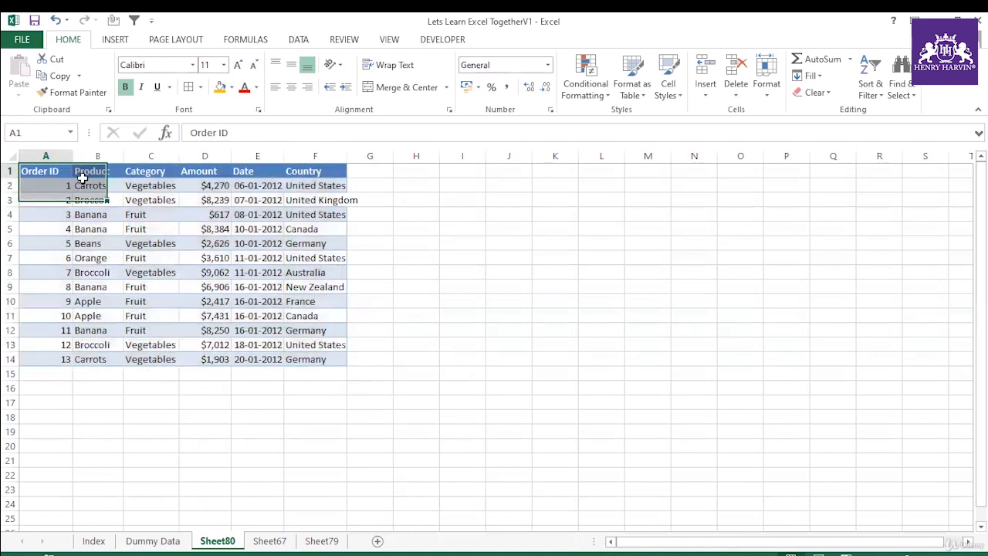
pyautogui.hotkey('ctrl', 'a')
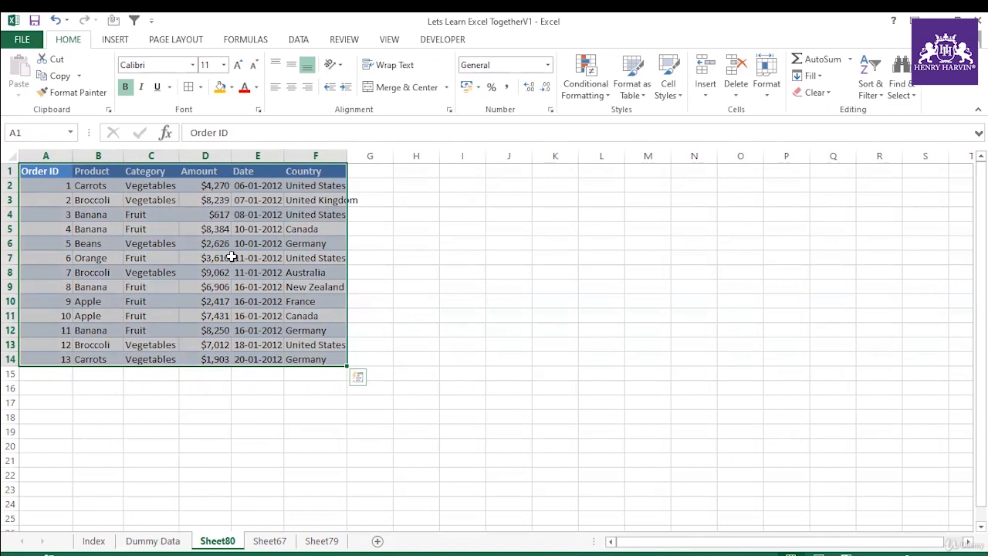
# Step: Undo the range conversion, the column width changes and the table creation on Sheet80
pyautogui.hotkey('ctrl', 't')
pyautogui.press('Return')
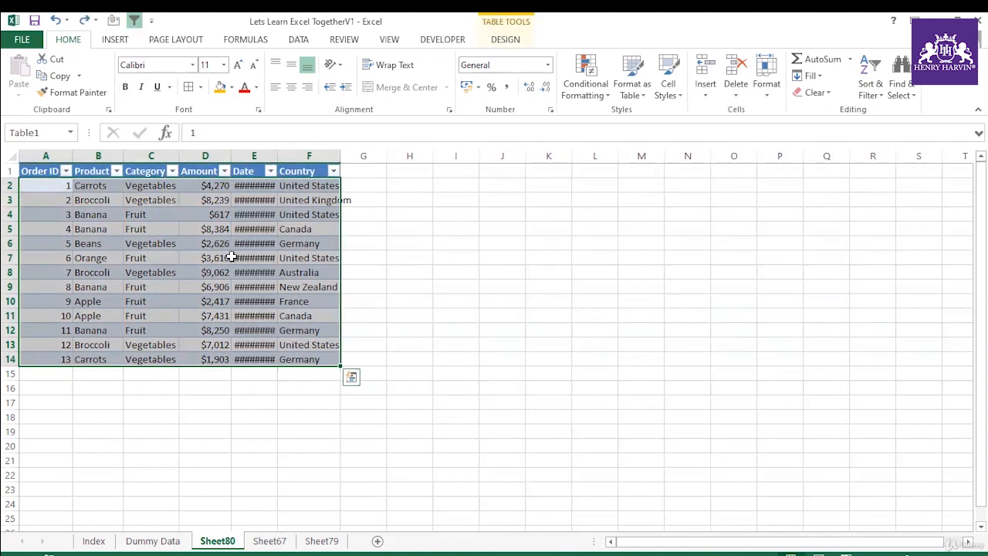
pyautogui.click(487, 276)
pyautogui.click(294, 242)
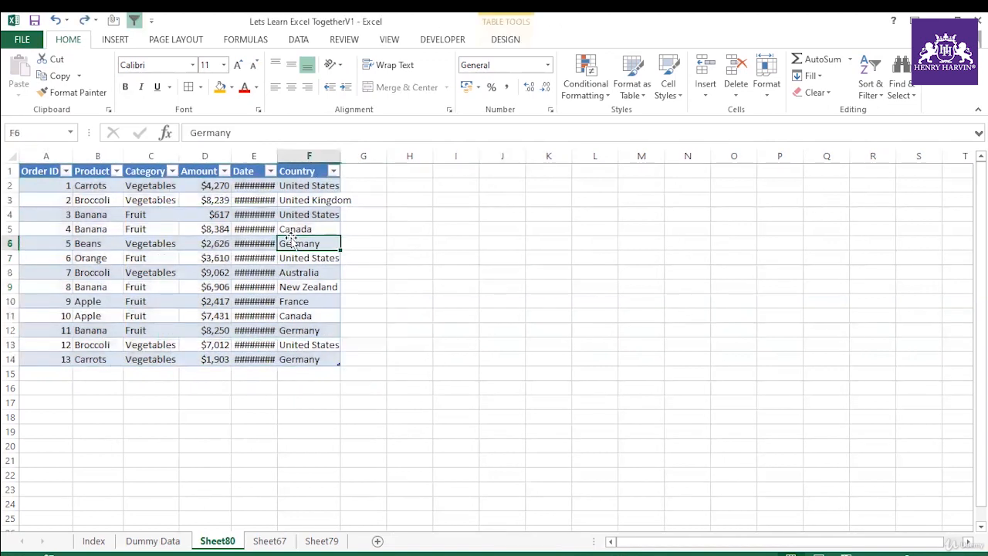
pyautogui.click(506, 43)
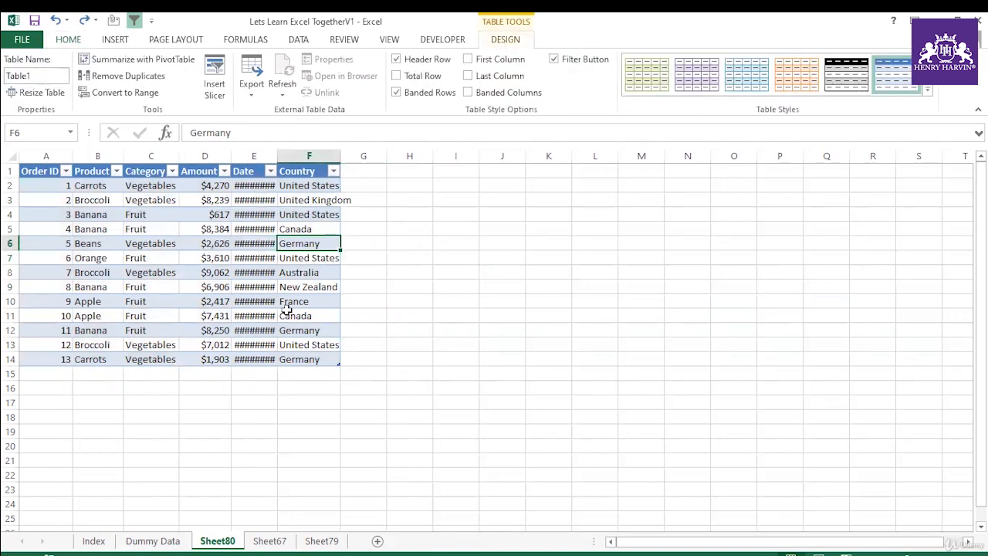
pyautogui.hotkey('ctrl', 'z')
pyautogui.click(442, 252)
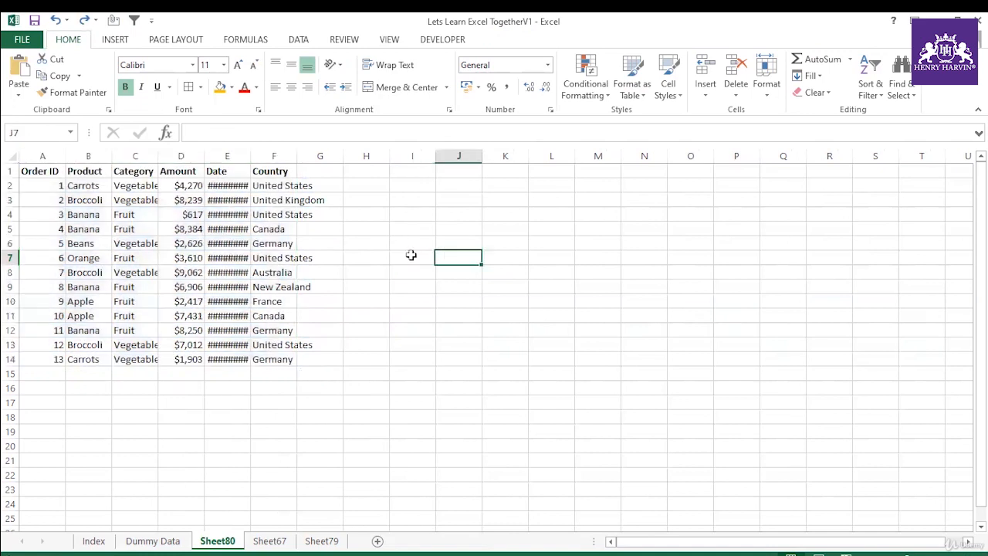
# Step: Select A1:F14 on Sheet80 and look through the Dummy Data, Sheet67 and Sheet79 sheets before returning to it
pyautogui.moveTo(47, 170); pyautogui.dragTo(288, 360)
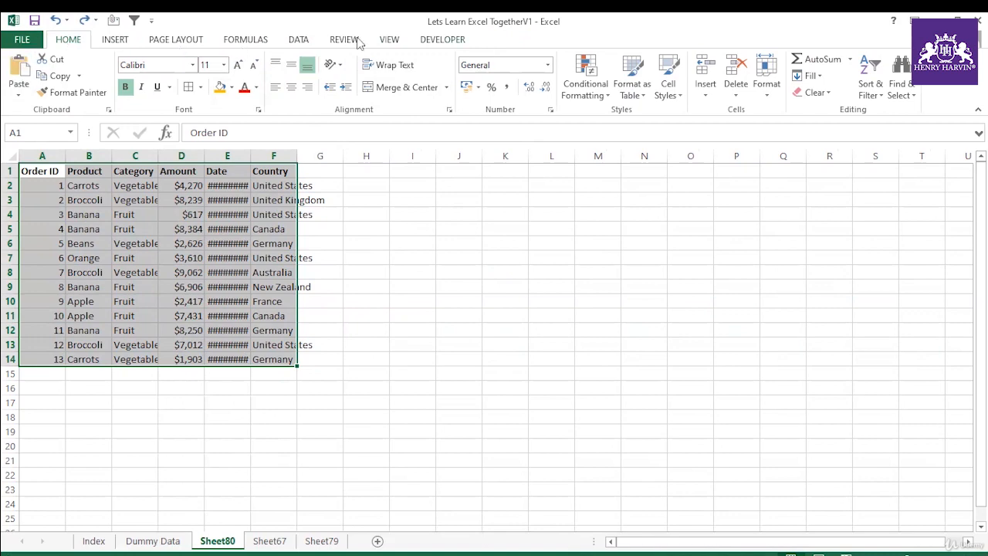
pyautogui.click(151, 542)
pyautogui.click(217, 541)
pyautogui.click(321, 541)
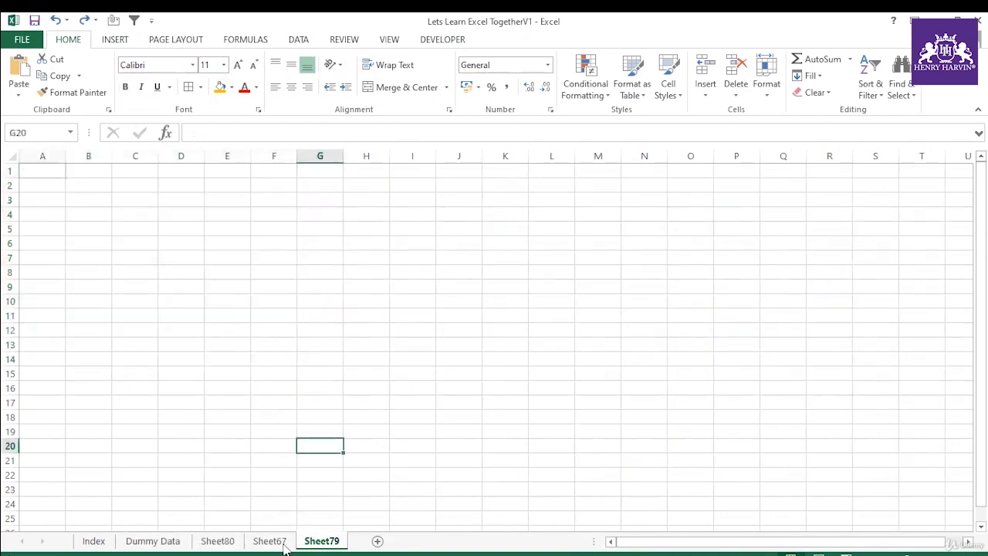
pyautogui.click(162, 541)
pyautogui.click(208, 542)
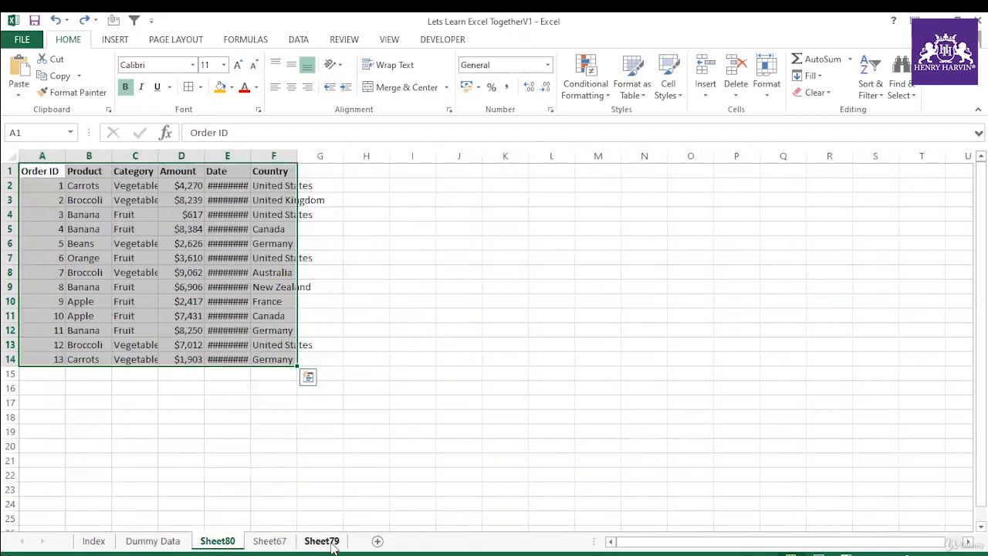
pyautogui.click(320, 541)
pyautogui.click(270, 541)
pyautogui.click(213, 541)
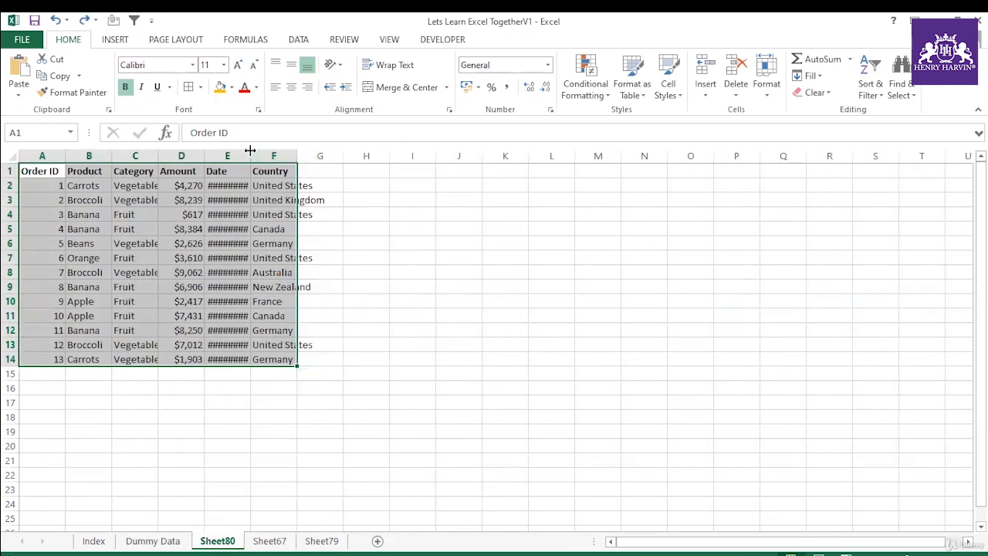
# Step: Autofit the Date column and turn the range A1:F14 into a table with headers
pyautogui.doubleClick(250, 156)
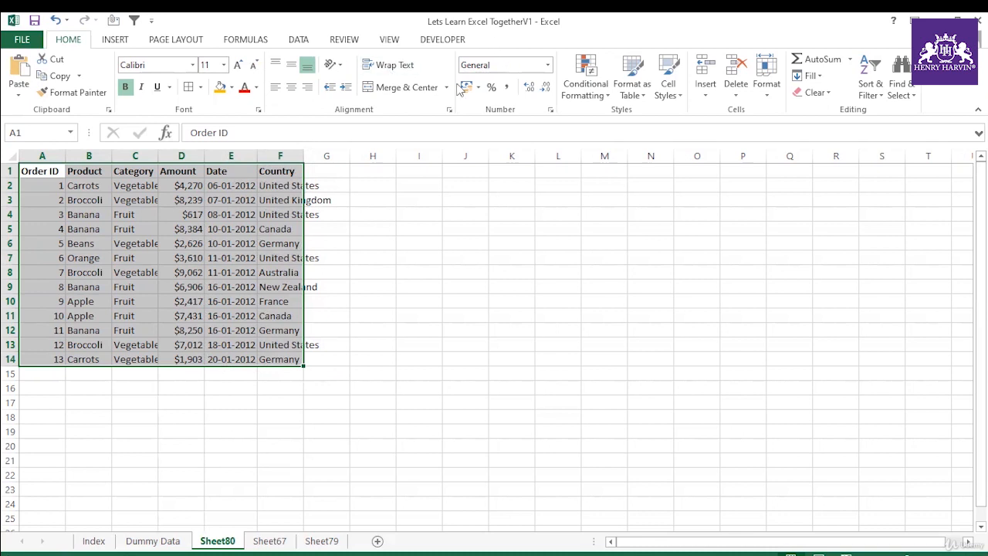
pyautogui.hotkey('ctrl', 't')
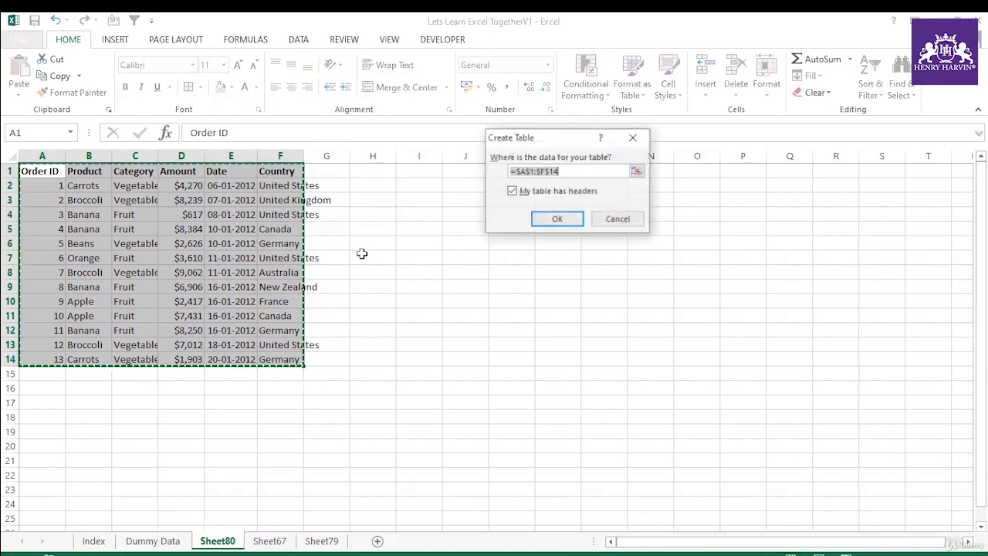
pyautogui.click(556, 219)
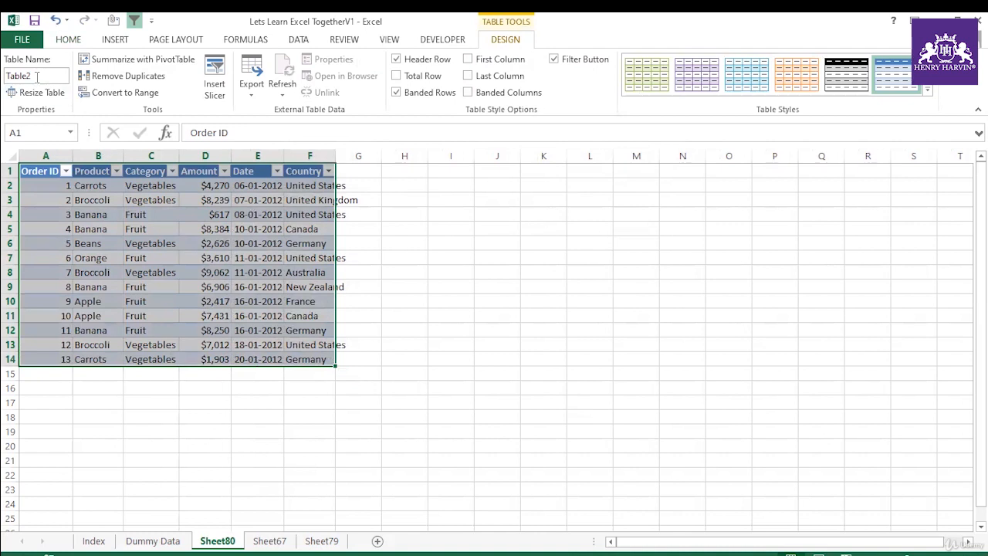
# Step: Convert the order data table into a normal range, keeping its formatting
pyautogui.moveTo(49, 169); pyautogui.dragTo(327, 360)
pyautogui.click(122, 92)
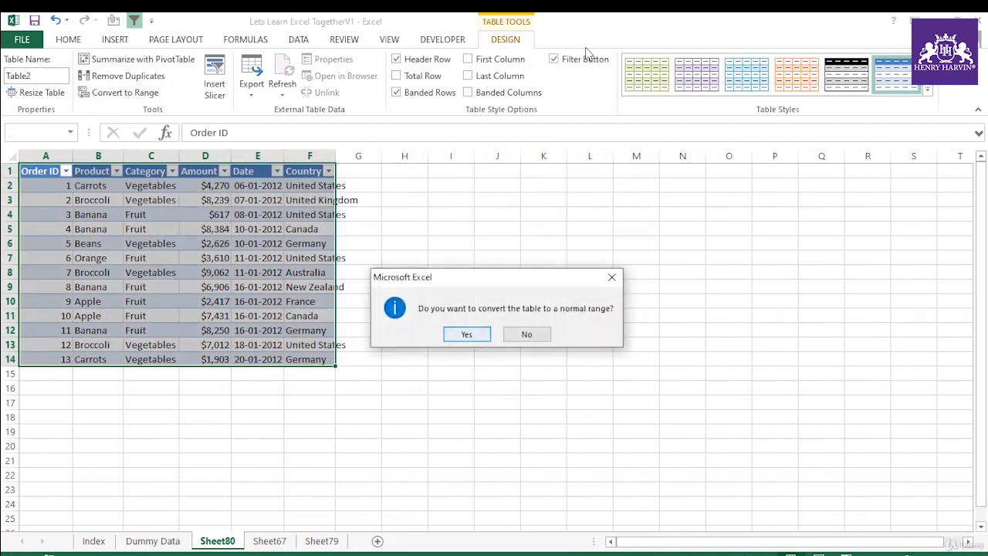
pyautogui.click(468, 333)
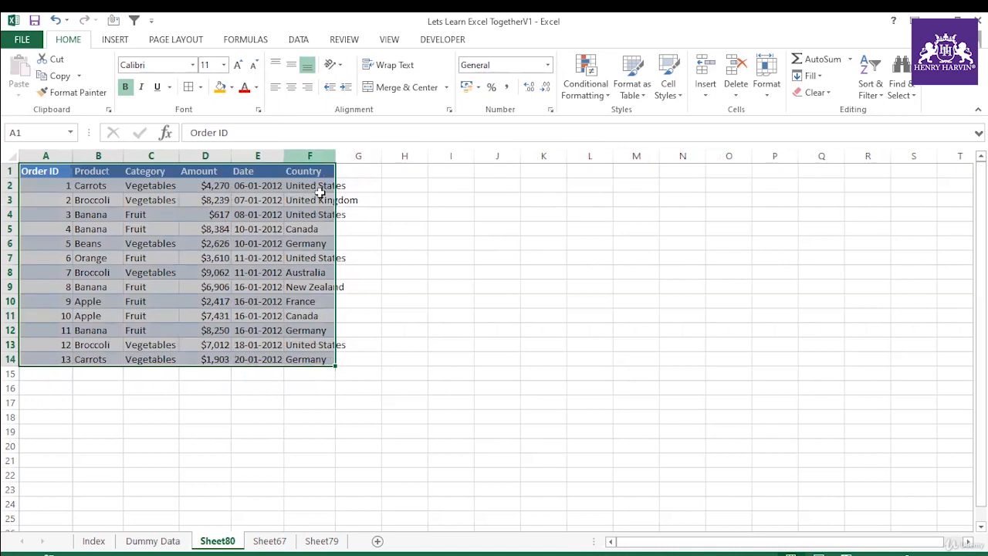
pyautogui.click(62, 185)
pyautogui.click(261, 272)
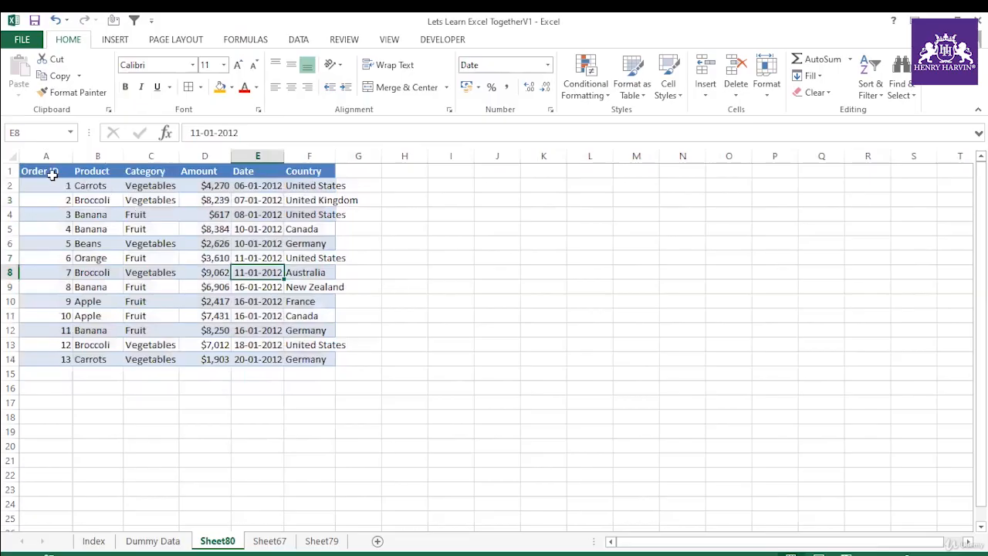
# Step: Select the entire data block A1:F14 from the Order ID header cell A1, repeating the selection once
pyautogui.click(46, 171)
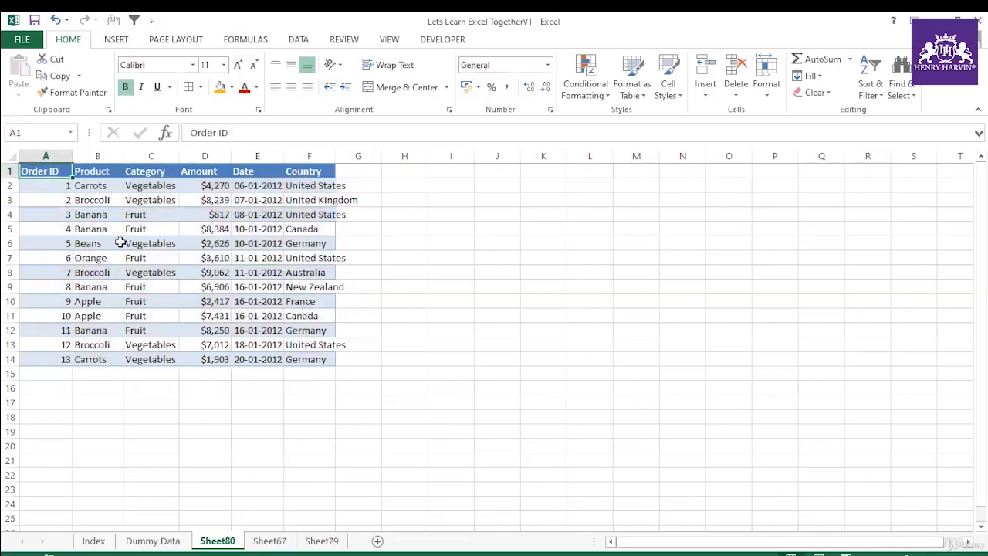
pyautogui.hotkey('ctrl', 'a')
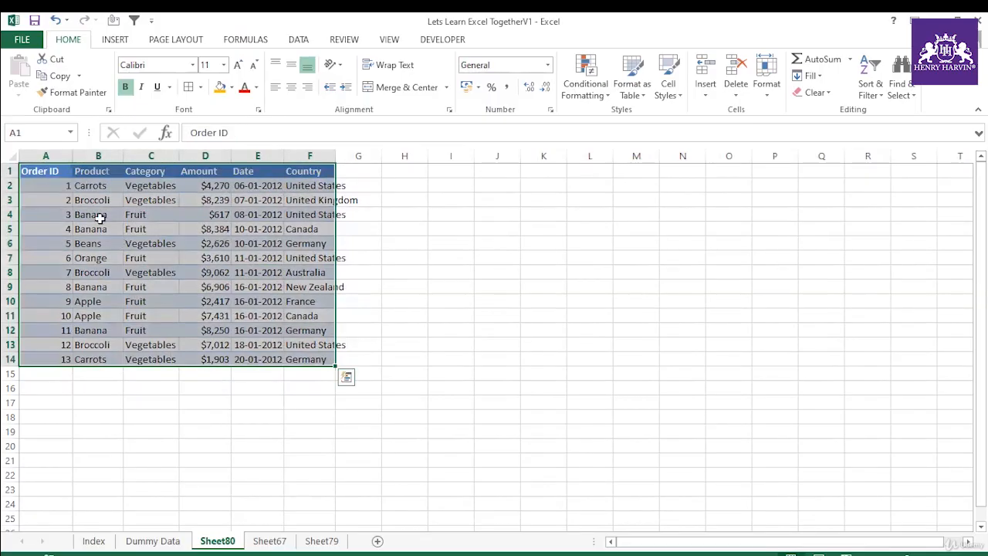
pyautogui.click(59, 173)
pyautogui.hotkey('ctrl', 'a')
# Step: Insert a blank column between the Amount and Date columns
pyautogui.click(257, 156)
pyautogui.rightClick(259, 157)
pyautogui.click(287, 255)
pyautogui.click(502, 315)
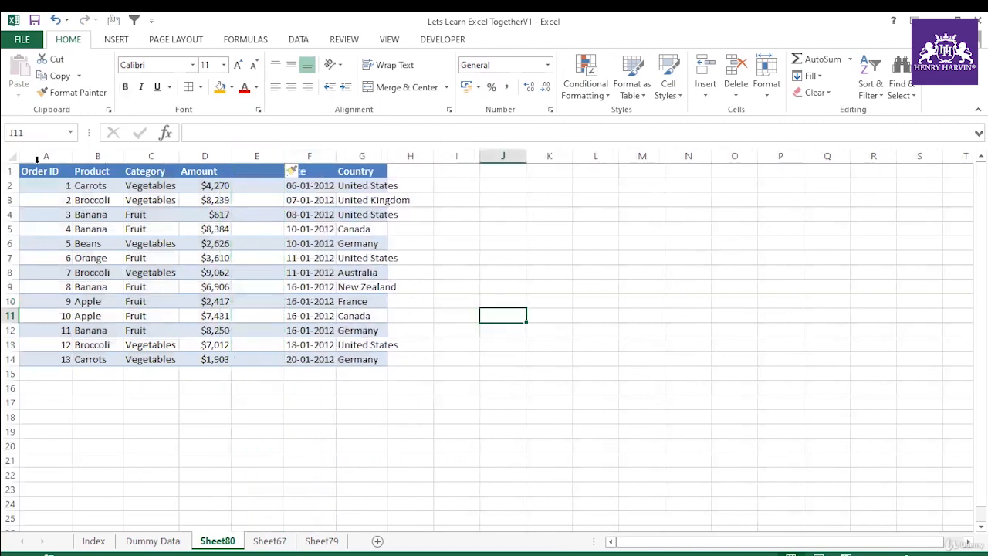
# Step: Select the contiguous block A1:D14 before the blank column from the Order ID header, and clear the selection
pyautogui.click(46, 171)
pyautogui.hotkey('ctrl', 'a')
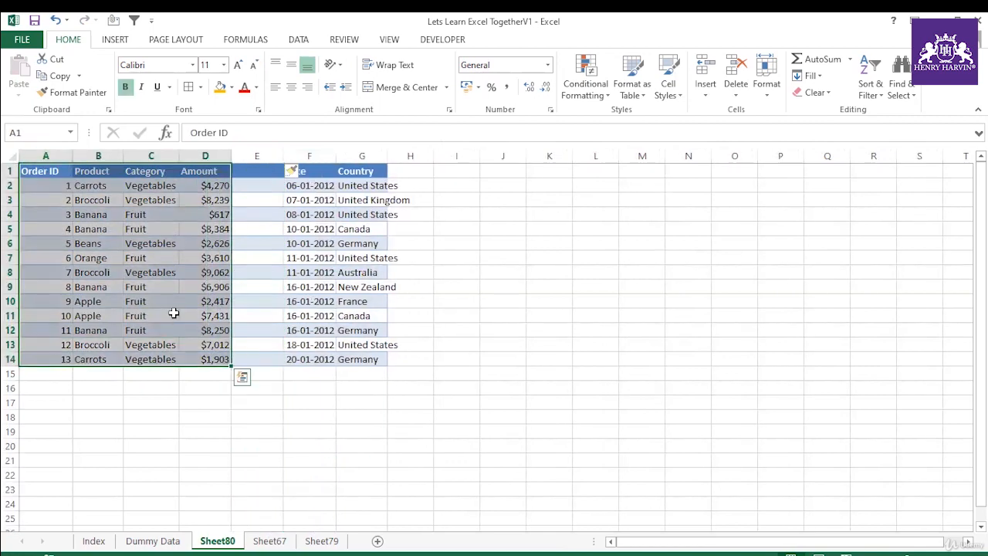
pyautogui.click(293, 288)
pyautogui.click(29, 171)
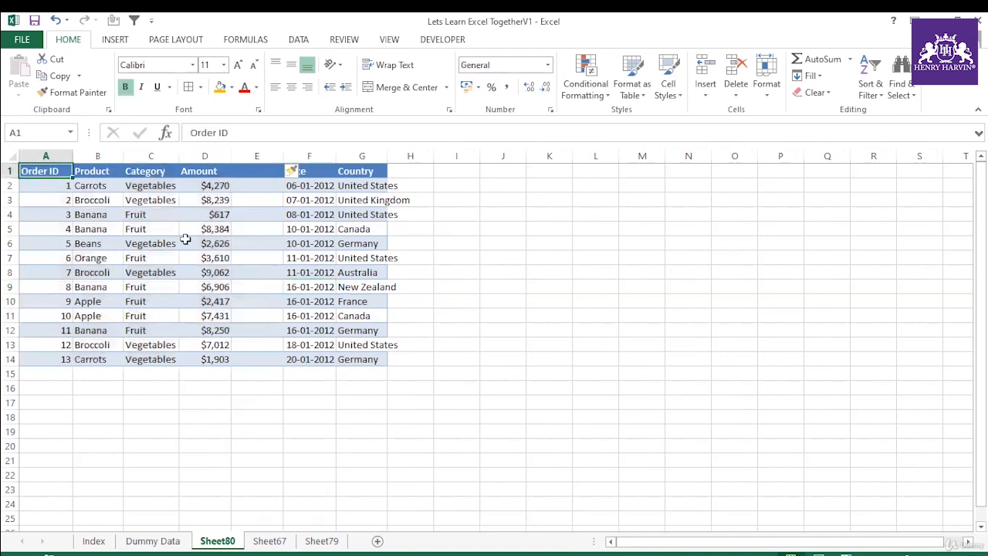
pyautogui.click(185, 240)
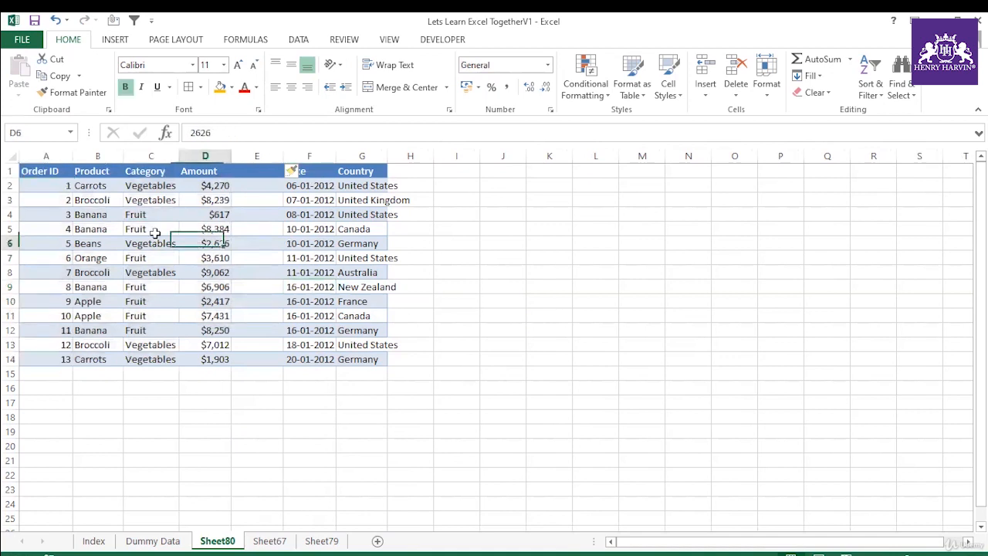
# Step: Select the data block around the Order ID header once more and clear the selection
pyautogui.click(58, 173)
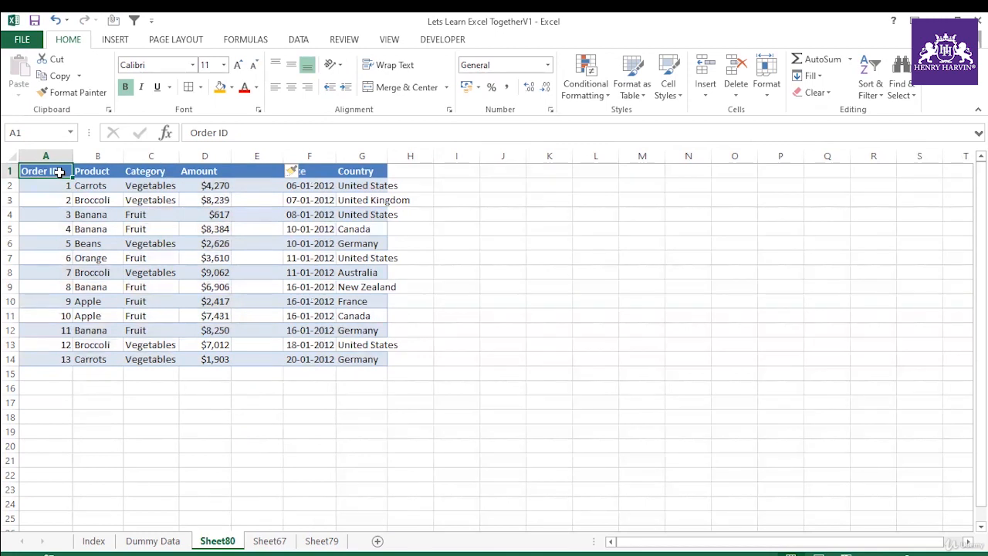
pyautogui.hotkey('ctrl', 'a')
pyautogui.click(591, 310)
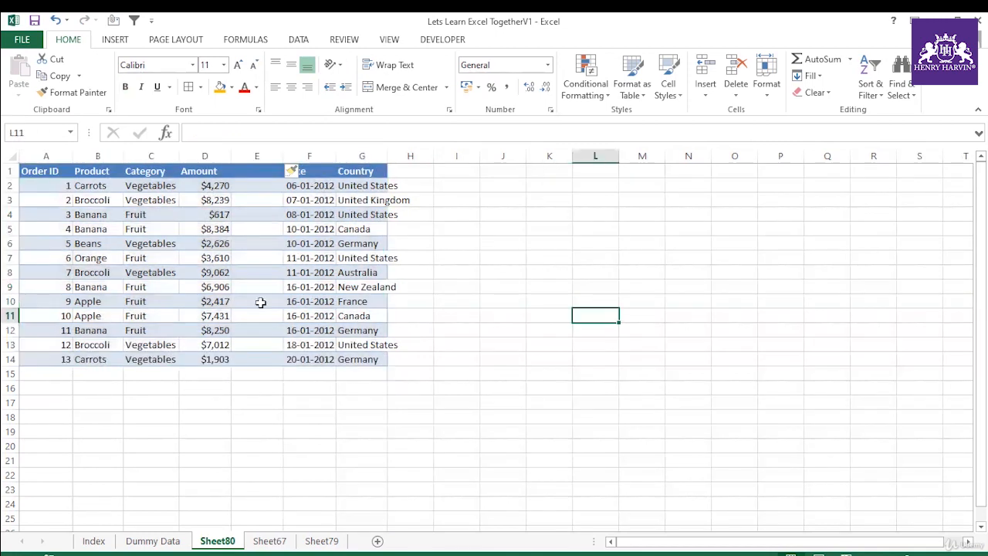
pyautogui.click(371, 329)
# Step: Insert a second blank column at column E, between the Amount and Date columns
pyautogui.click(259, 156)
pyautogui.rightClick(261, 158)
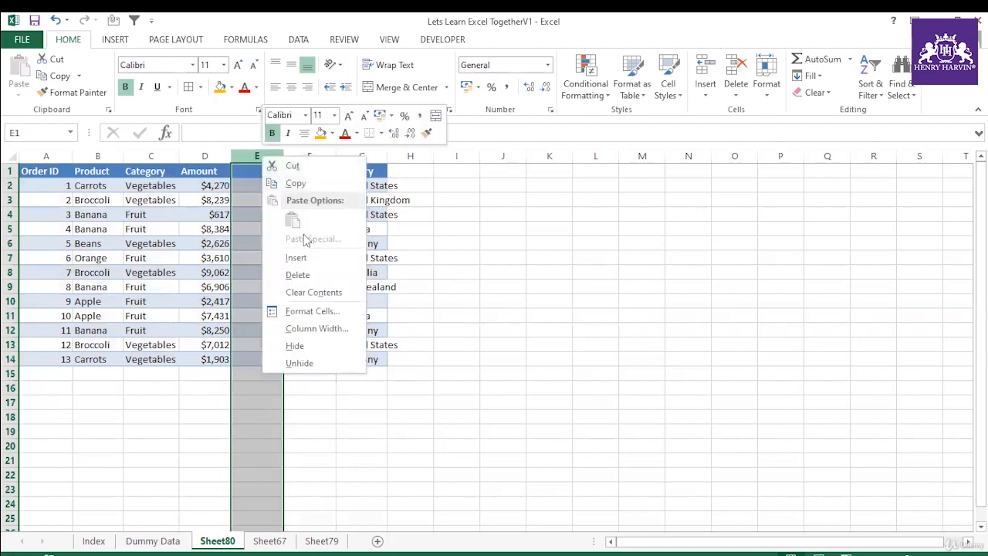
pyautogui.click(296, 257)
# Step: Select the contiguous block A1:D14 from cell A1 beside the two blank columns, and clear the selection
pyautogui.click(57, 171)
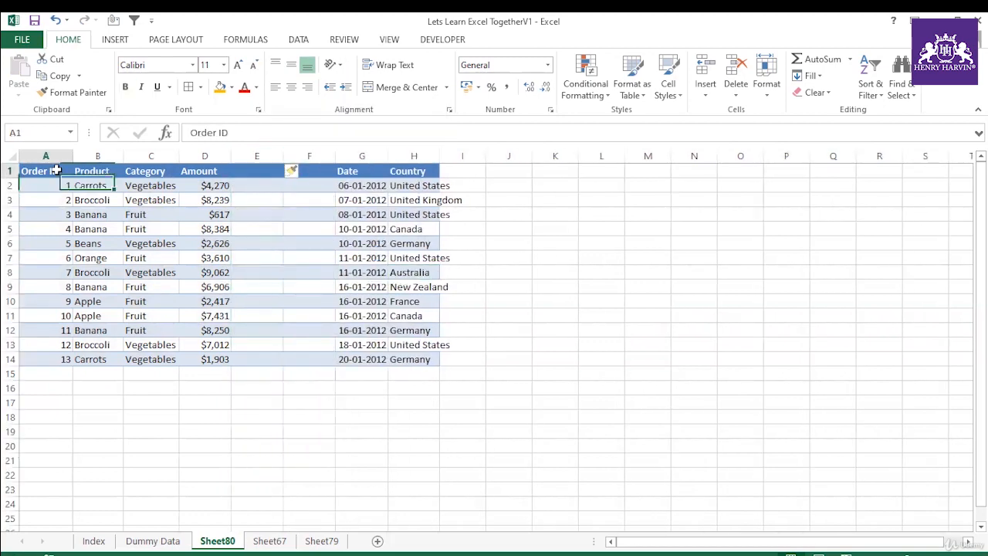
pyautogui.hotkey('ctrl', 'a')
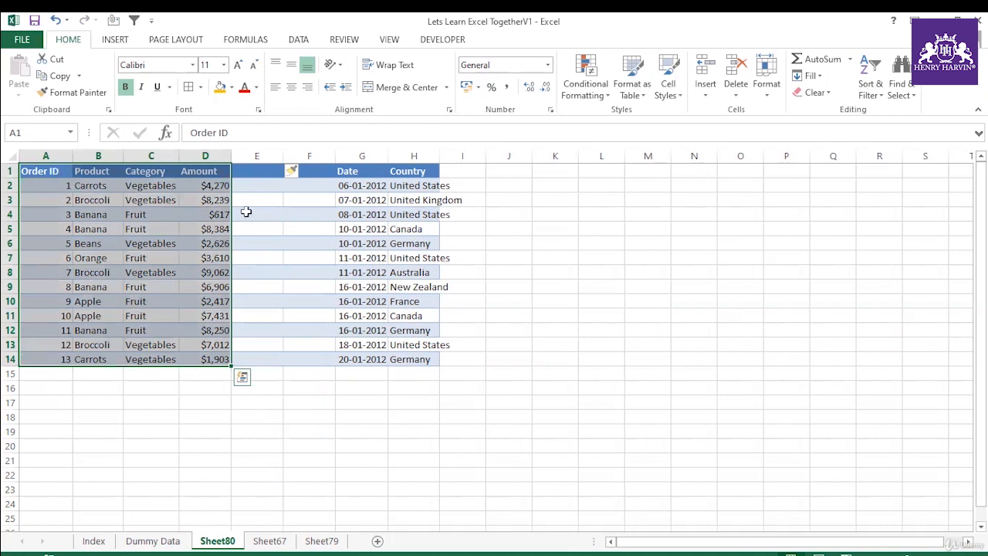
pyautogui.click(325, 386)
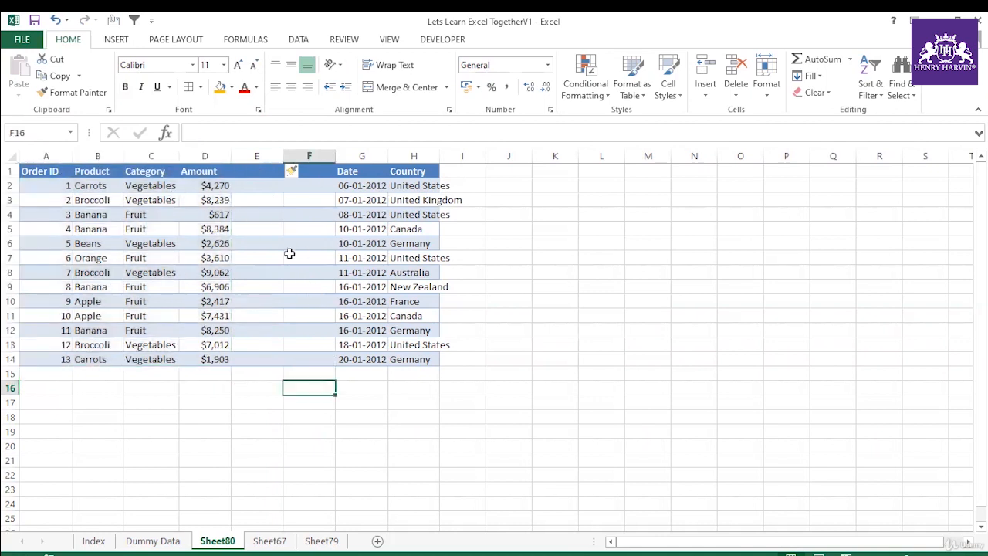
# Step: Copy the whole range A1:H14, including the two blank columns, and add a new worksheet
pyautogui.click(62, 172)
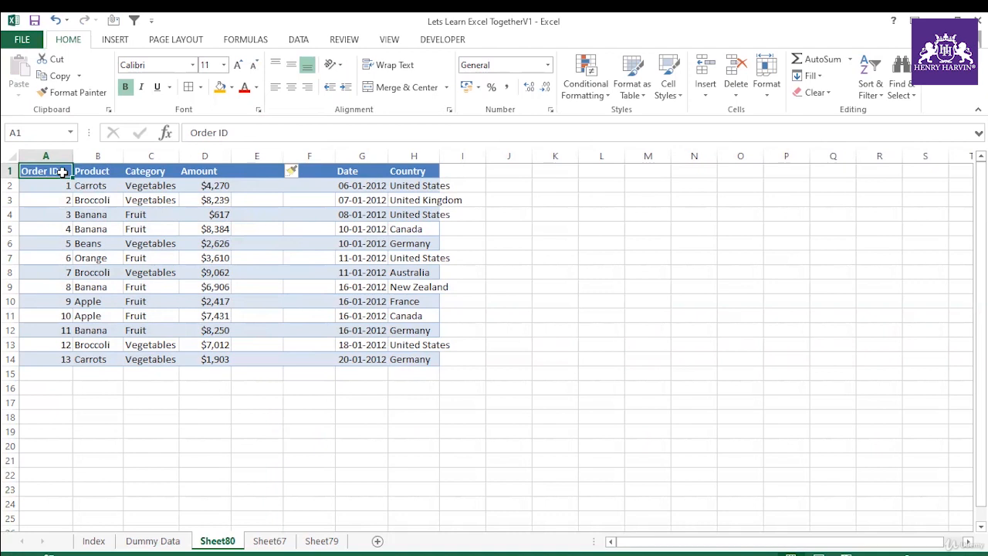
pyautogui.hotkey('ctrl', 'a')
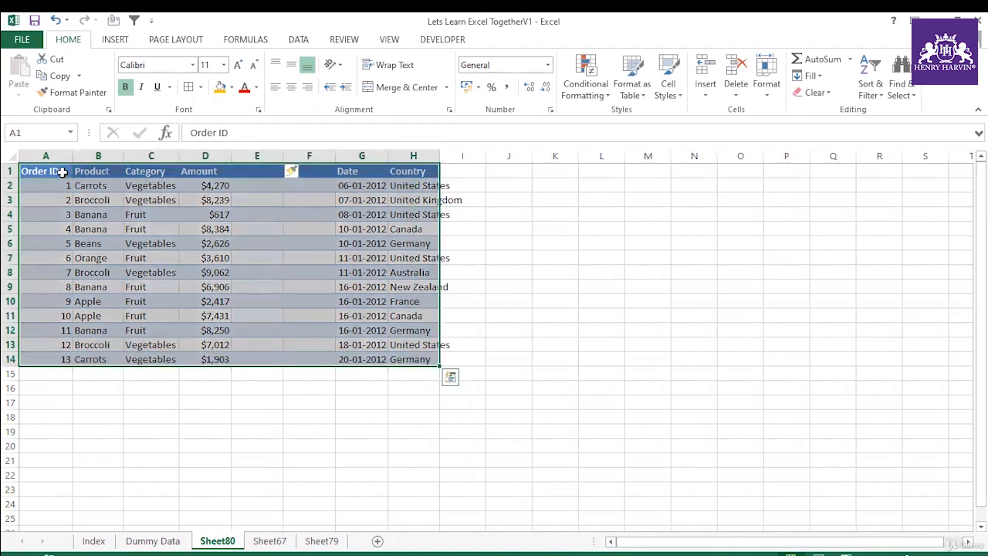
pyautogui.hotkey('ctrl', 'c')
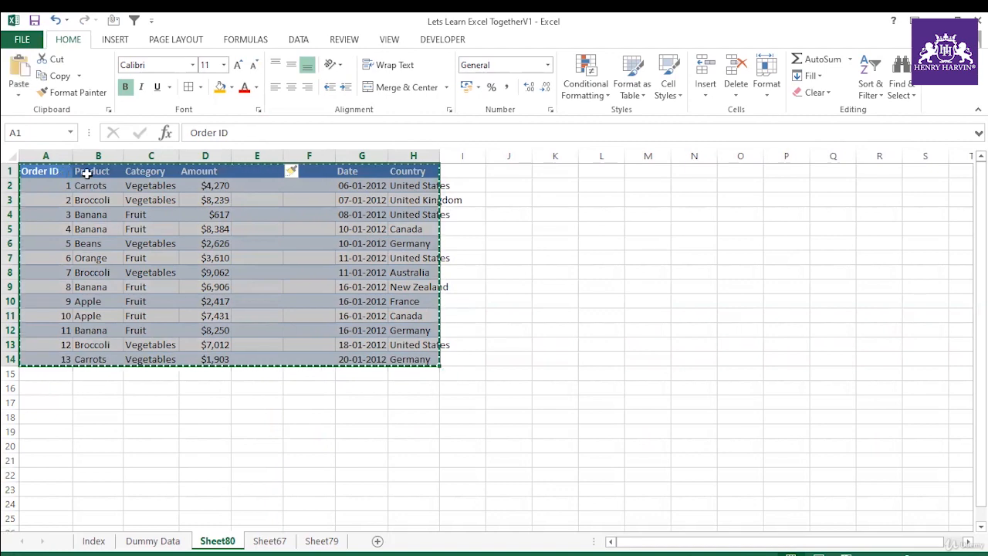
pyautogui.click(377, 541)
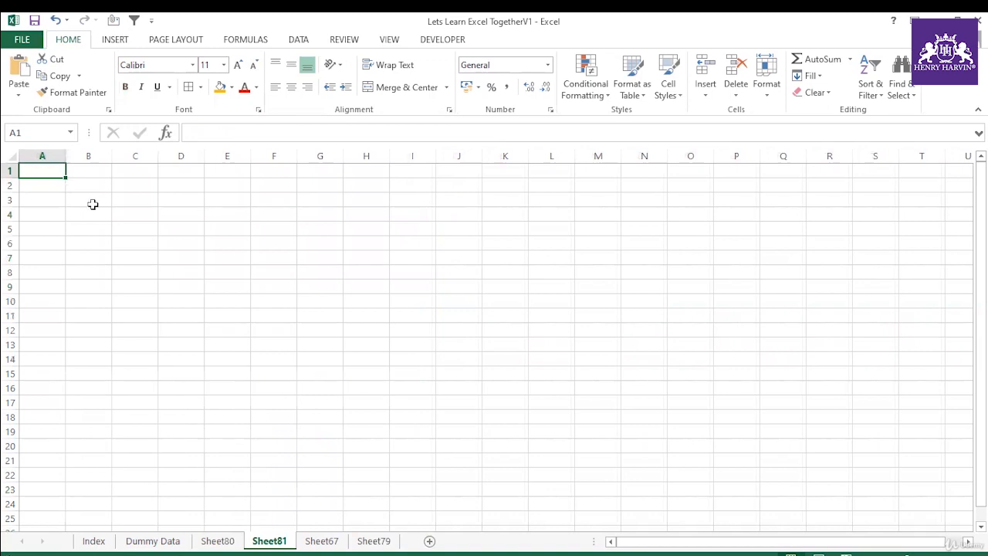
# Step: Paste the copied order data as values only at cell A1 of the new sheet using Paste Special
pyautogui.hotkey('ctrl', 'alt', 'v')
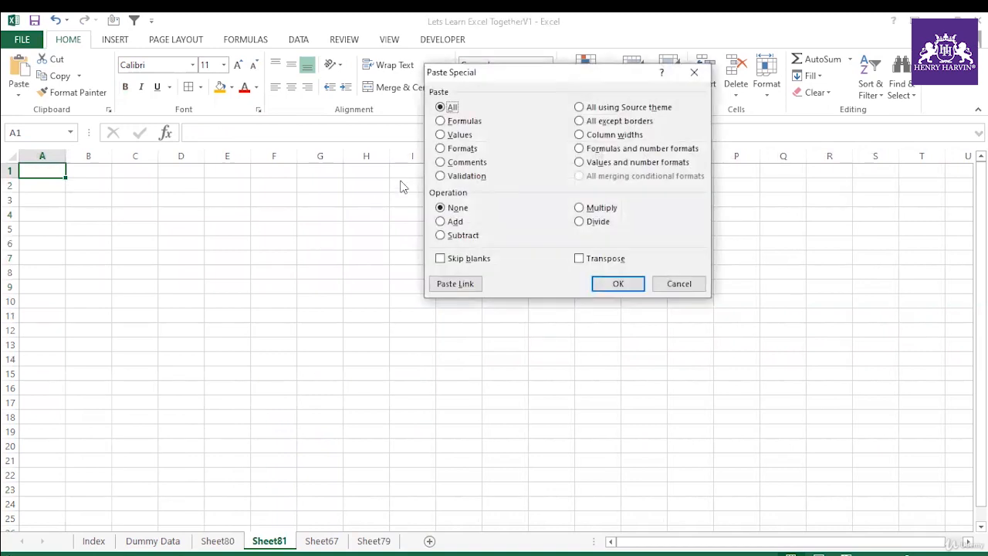
pyautogui.click(466, 136)
pyautogui.click(678, 284)
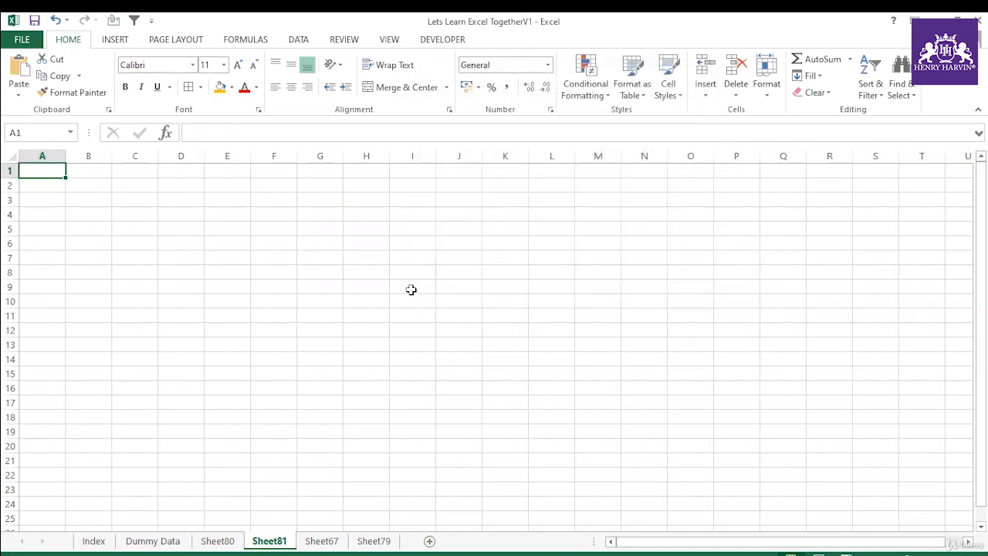
pyautogui.hotkey('ctrl', 'alt', 'v')
pyautogui.press('v')
pyautogui.press('Return')
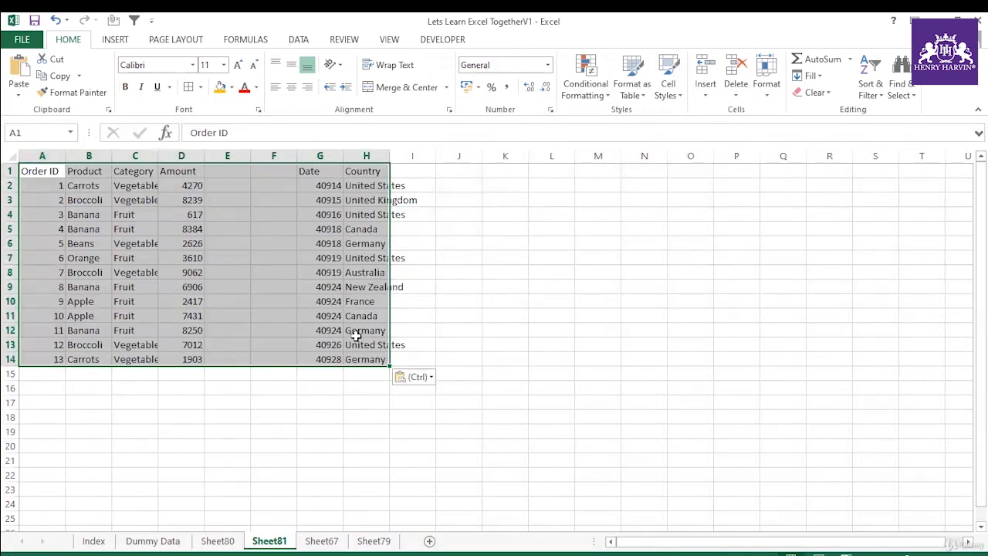
# Step: Clear the pasted values from A1:H14 on Sheet81
pyautogui.moveTo(57, 176); pyautogui.dragTo(376, 359)
pyautogui.press('Delete')
pyautogui.click(236, 388)
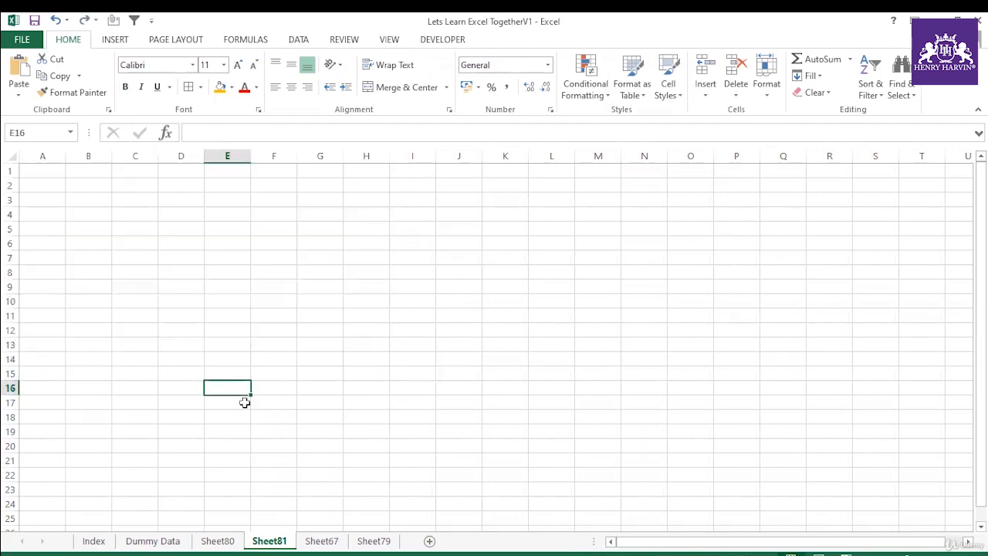
# Step: Paste the order data copied from Sheet80, with its formatting, at cell A1 of Sheet81
pyautogui.click(217, 541)
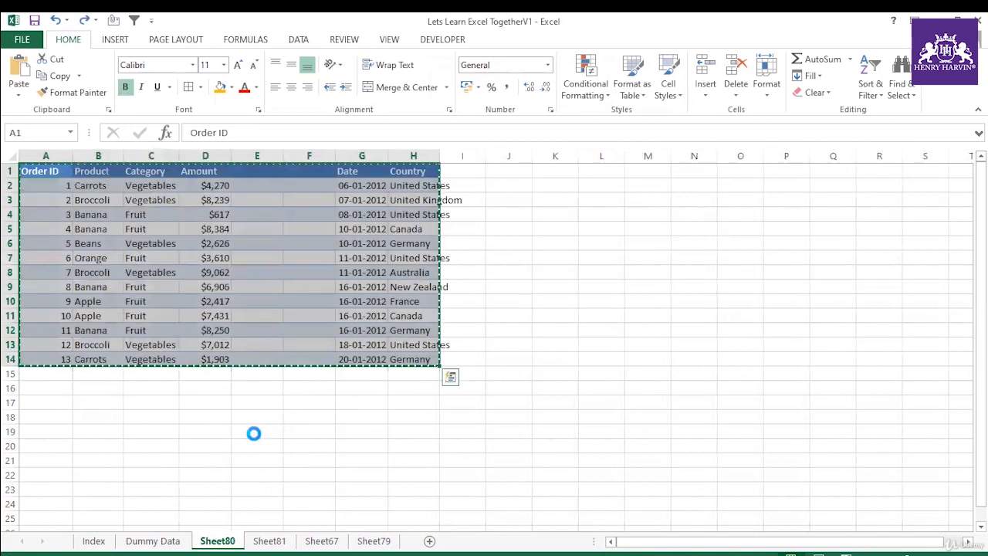
pyautogui.click(285, 543)
pyautogui.click(60, 171)
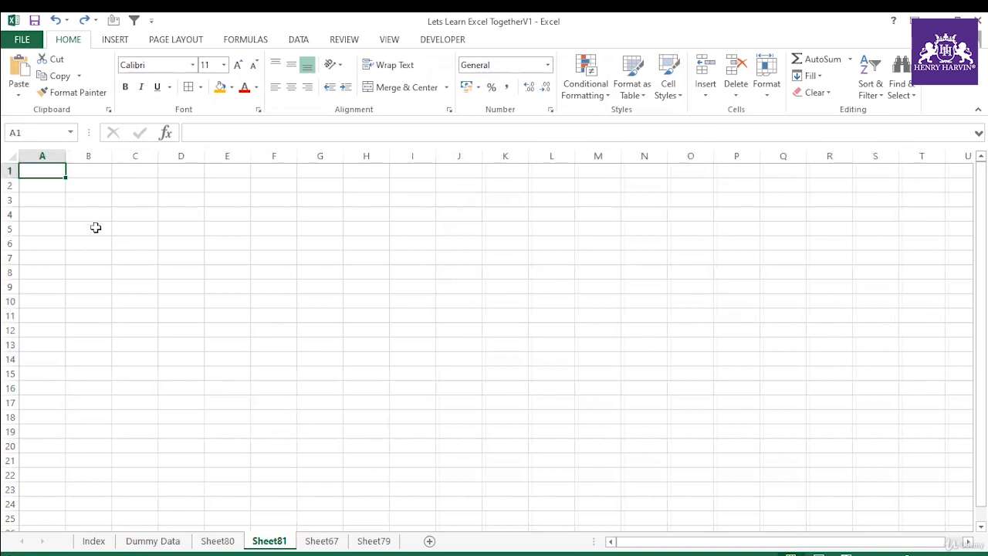
pyautogui.hotkey('ctrl', 'v')
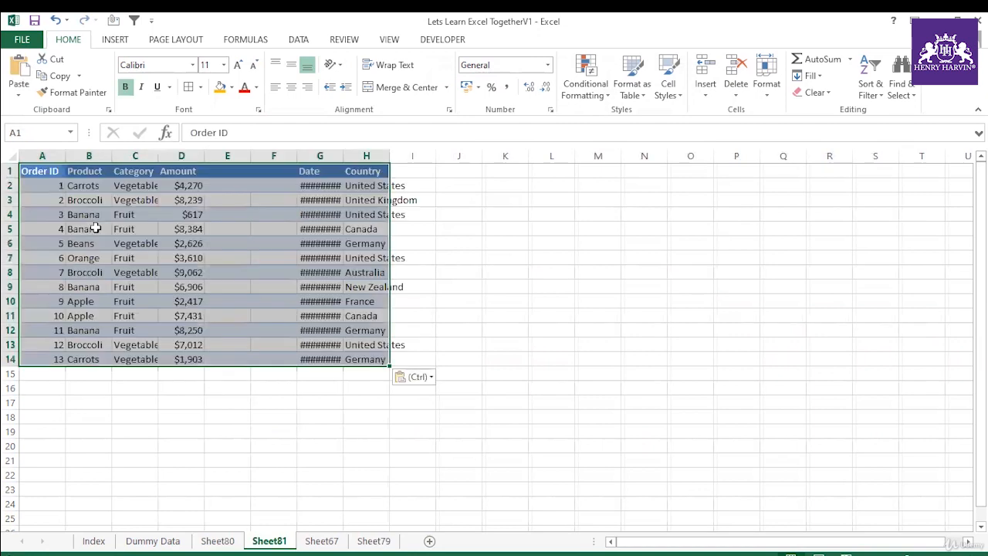
# Step: Autofit the width of the Date column G
pyautogui.click(155, 373)
pyautogui.click(137, 254)
pyautogui.click(356, 260)
pyautogui.click(330, 272)
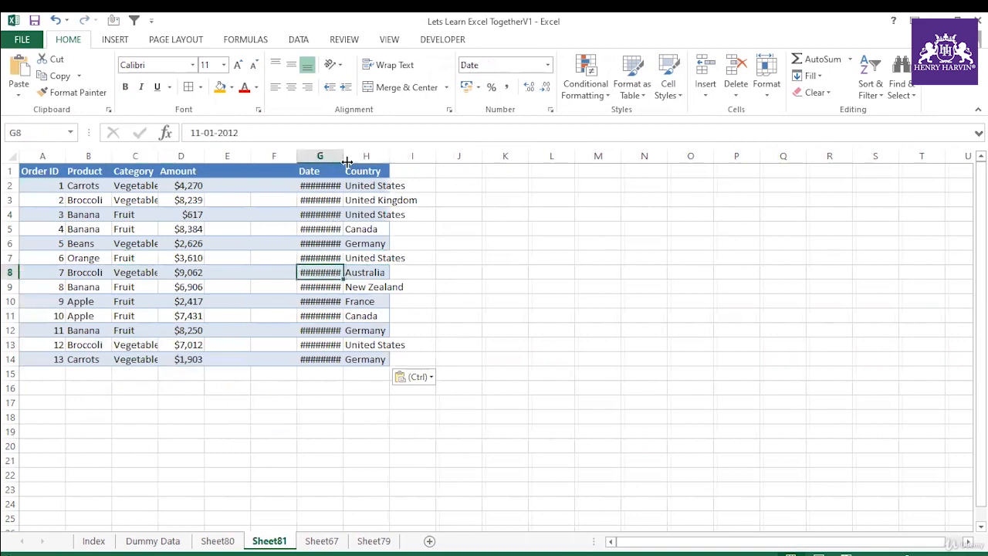
pyautogui.doubleClick(344, 156)
# Step: Copy A1:H14, paste it as values only at cell L1, and autofit the pasted Country column S
pyautogui.moveTo(57, 170); pyautogui.dragTo(373, 355)
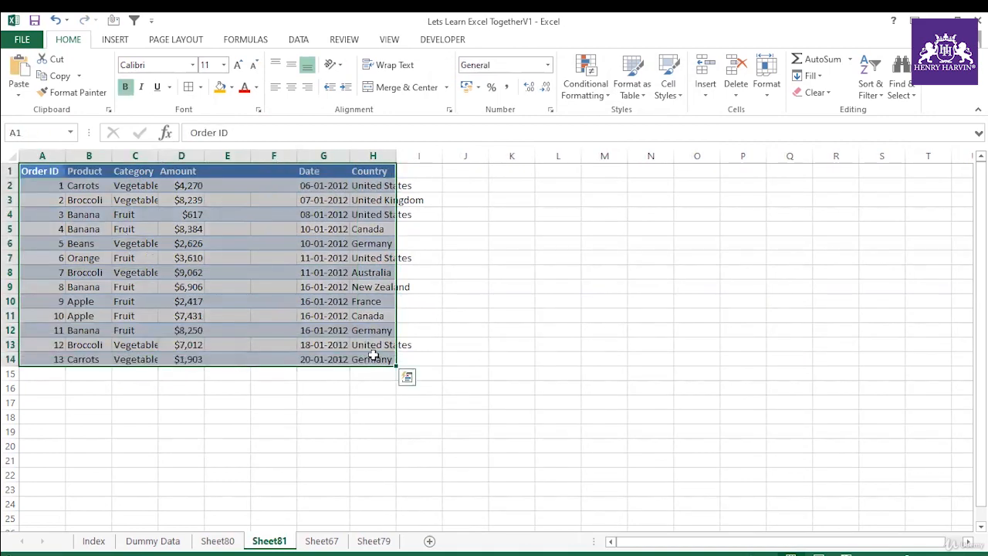
pyautogui.hotkey('ctrl', 'c')
pyautogui.click(544, 171)
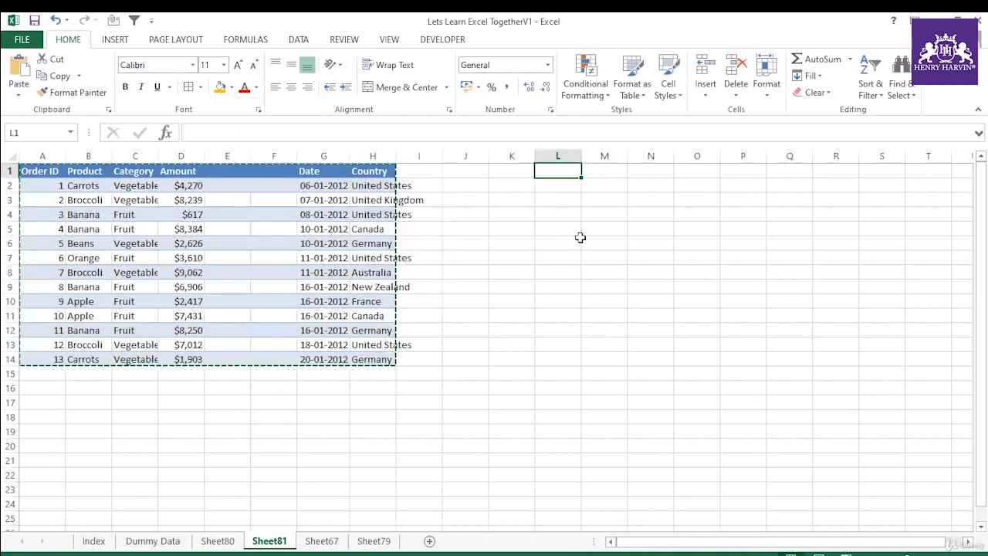
pyautogui.hotkey('ctrl', 'alt', 'v')
pyautogui.press('v')
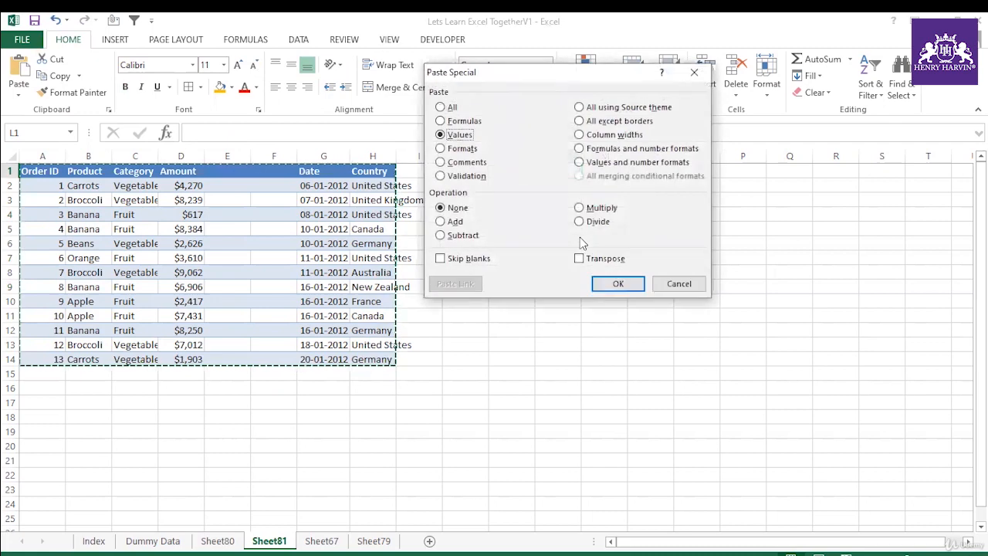
pyautogui.press('Return')
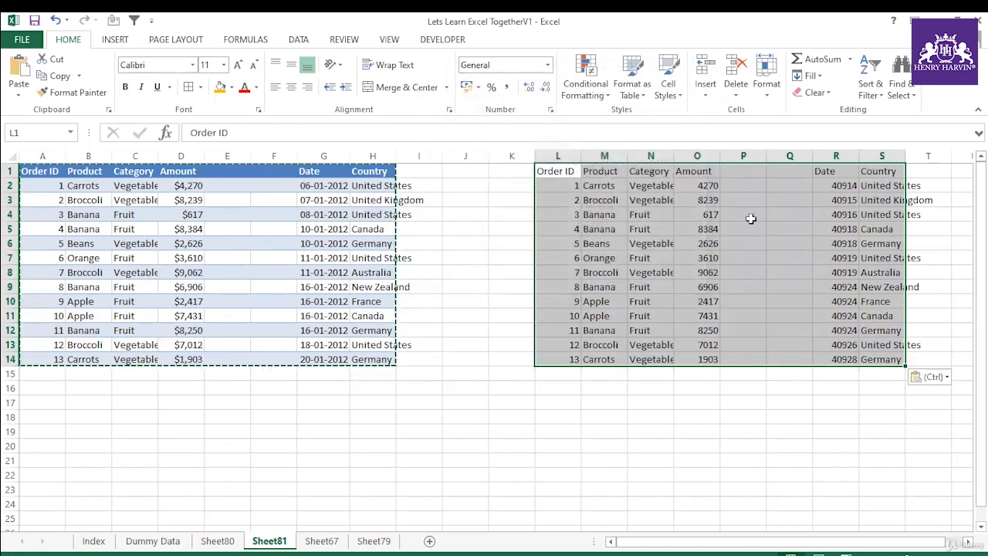
pyautogui.doubleClick(906, 156)
pyautogui.click(589, 228)
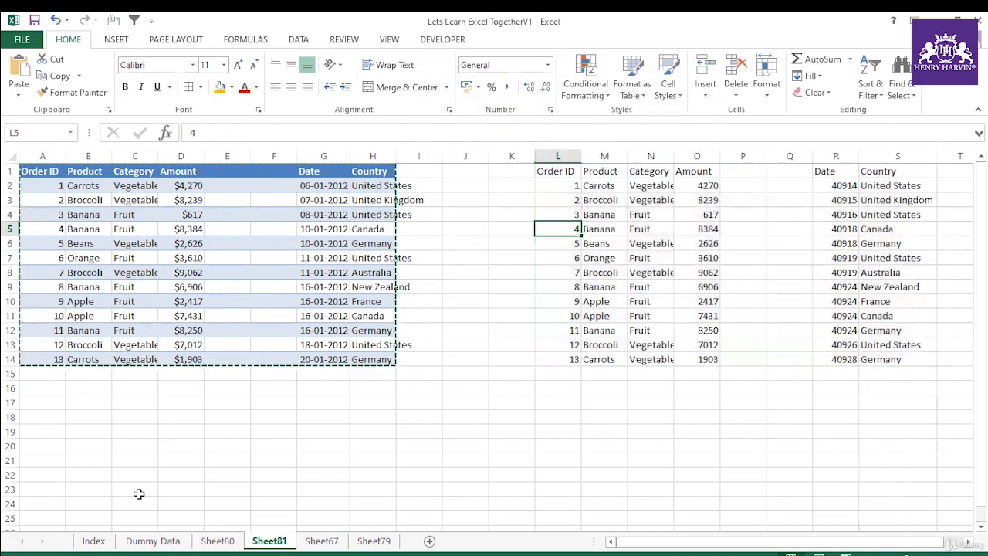
# Step: Add a new worksheet after the Index sheet and select the entire column I from cell I3, repeating the selection from I10
pyautogui.click(93, 542)
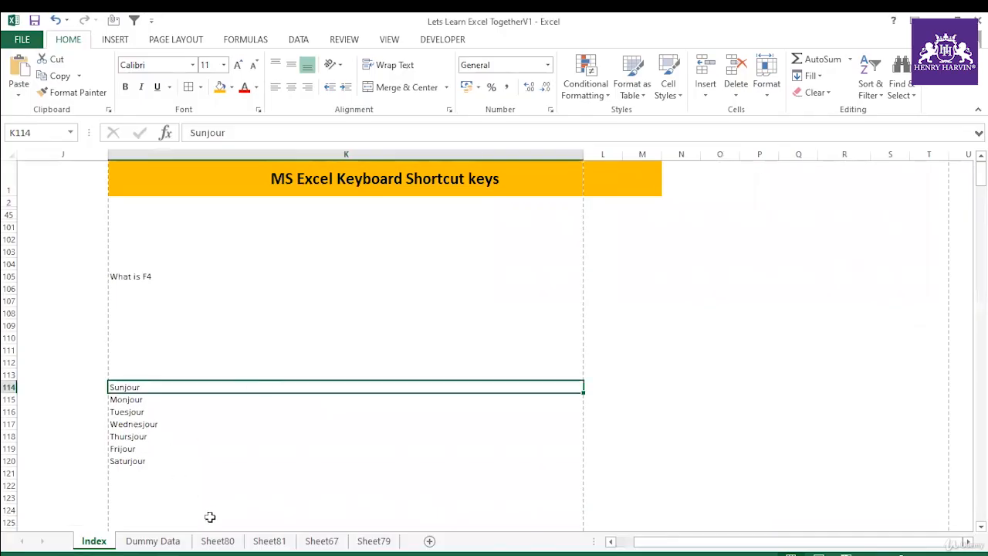
pyautogui.click(429, 540)
pyautogui.click(414, 202)
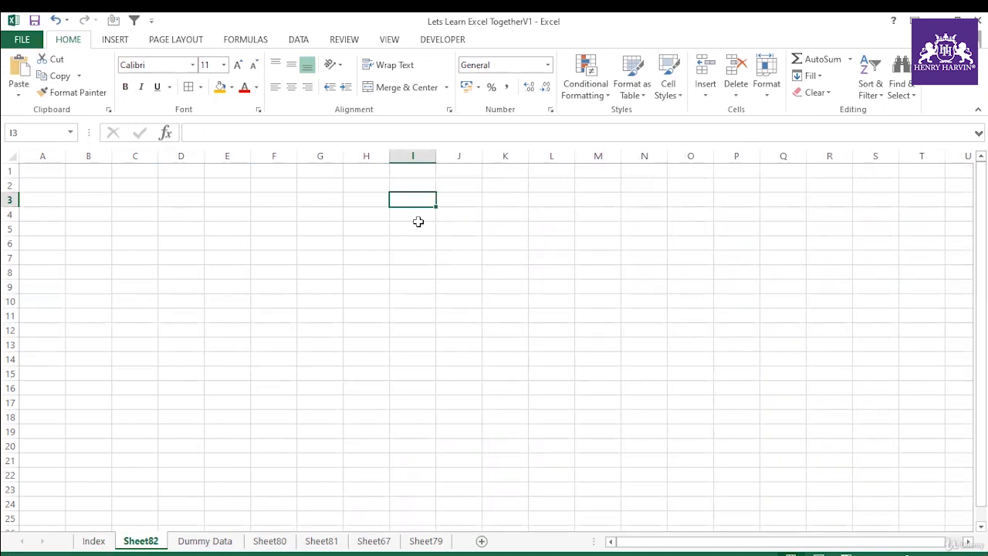
pyautogui.hotkey('ctrl', 'space')
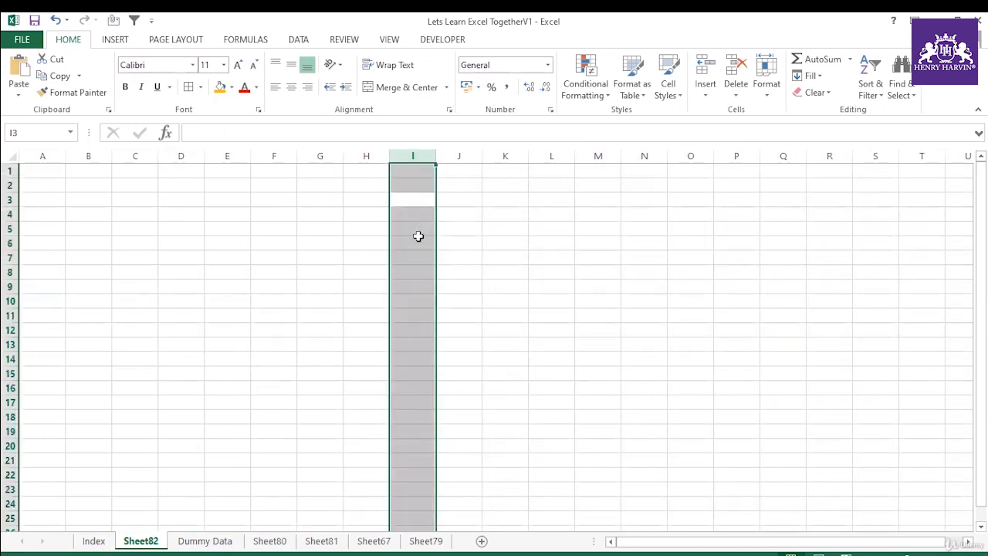
pyautogui.click(413, 241)
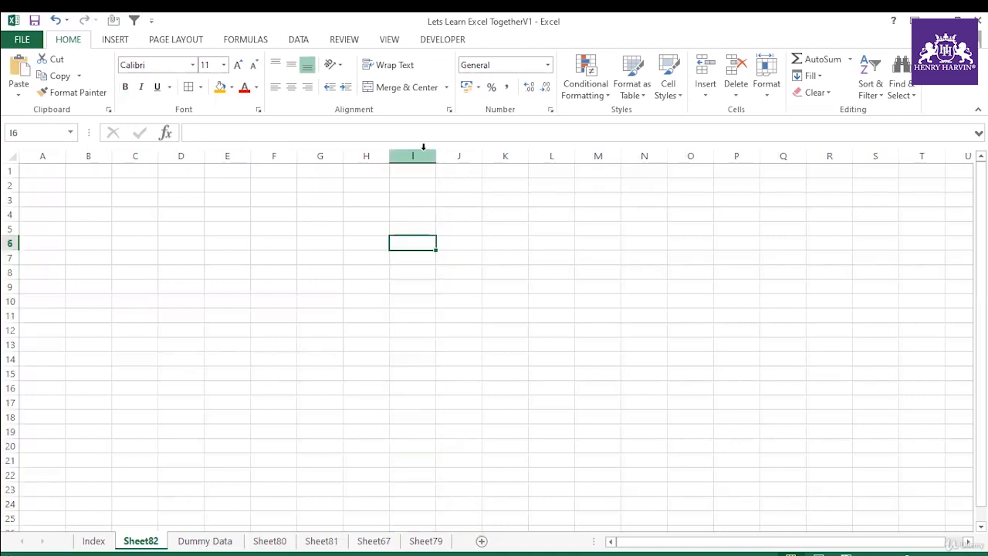
pyautogui.click(410, 298)
pyautogui.hotkey('ctrl', 'space')
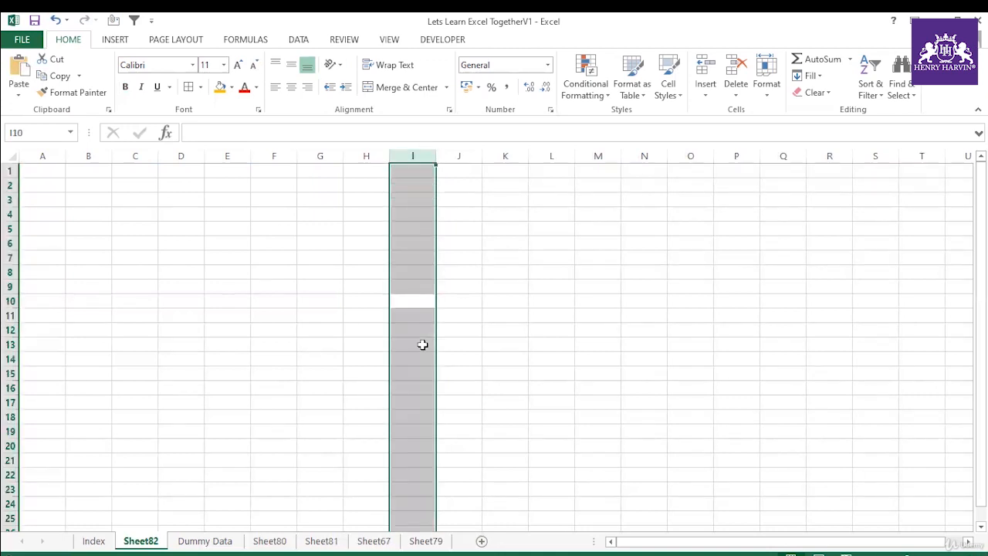
# Step: Select the entire row 13 from cell I13, and clear the selection
pyautogui.click(422, 345)
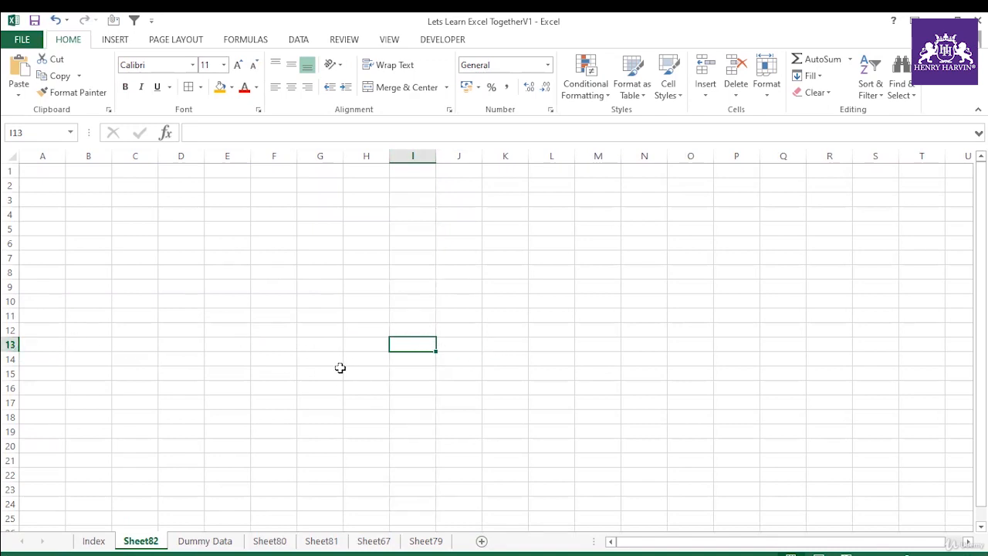
pyautogui.hotkey('shift', 'space')
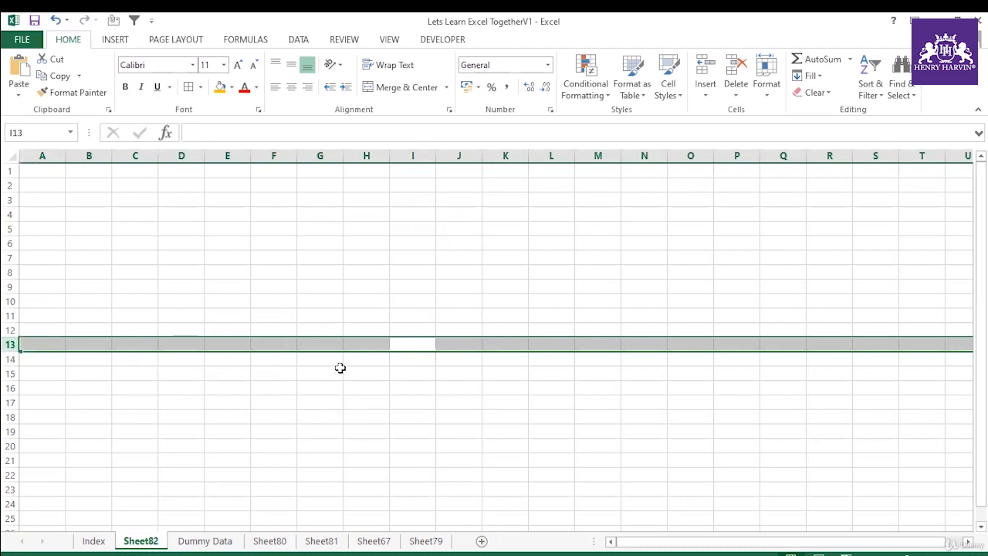
pyautogui.click(389, 388)
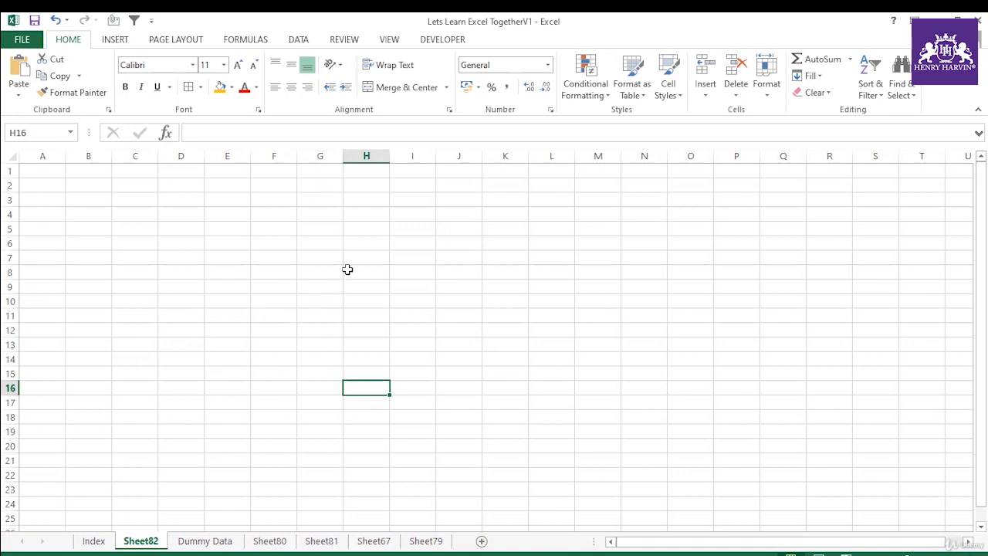
# Step: Insert a blank row at row 4 of the empty sheet
pyautogui.click(12, 214)
pyautogui.rightClick(11, 214)
pyautogui.click(61, 313)
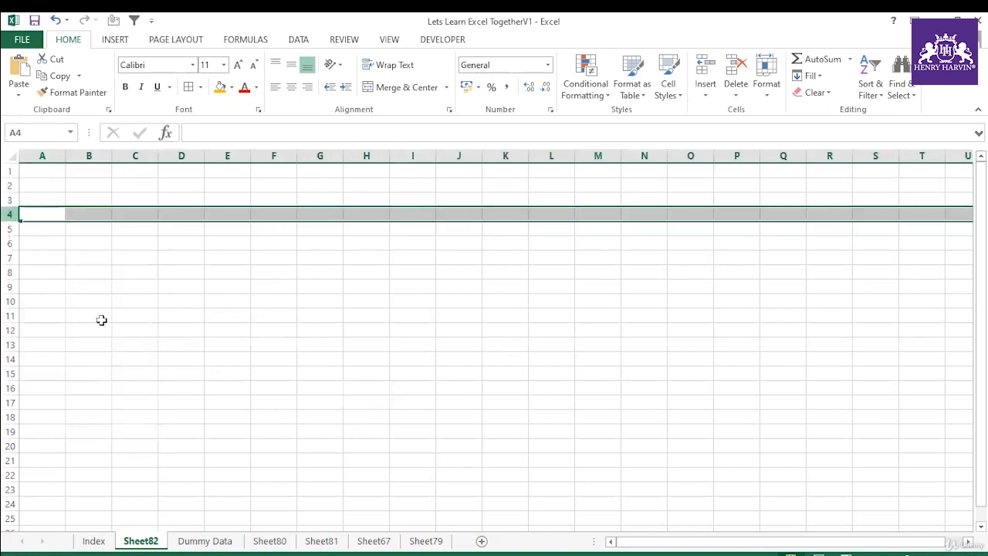
pyautogui.click(55, 253)
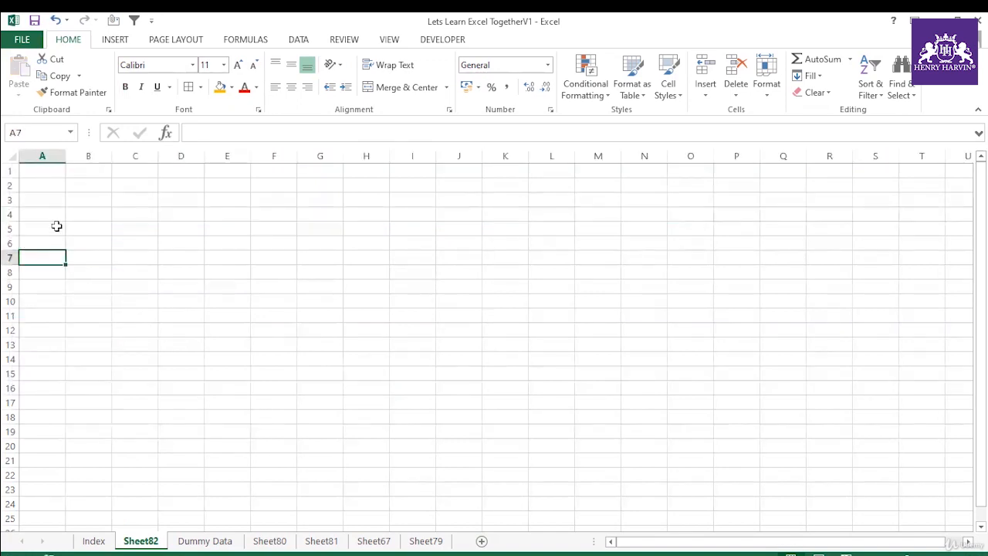
# Step: Enter 122 in cell A4 and select the entire row 4
pyautogui.click(56, 214)
pyautogui.write('122')
pyautogui.click(53, 257)
pyautogui.click(12, 214)
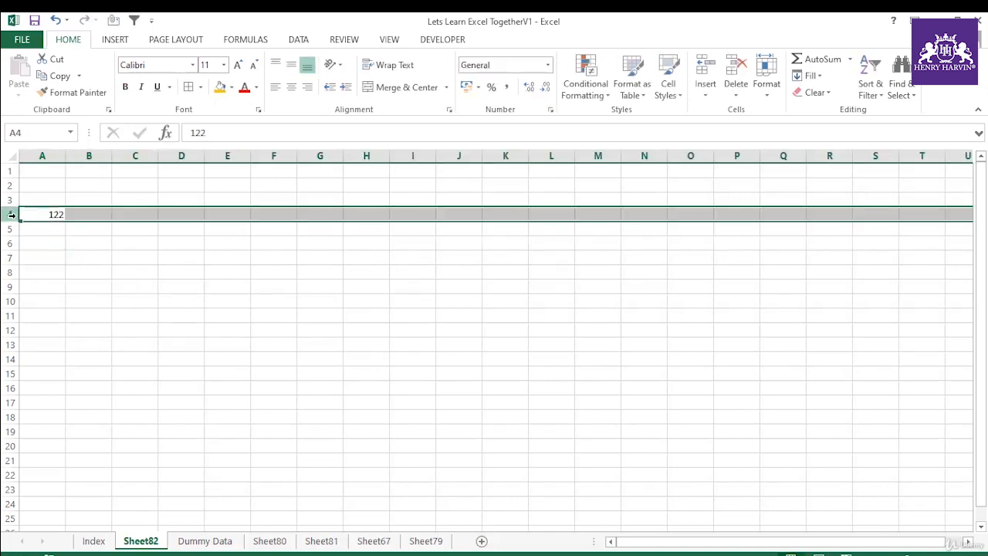
pyautogui.rightClick(12, 214)
pyautogui.press('Escape')
# Step: Enter 1 in cell A1 and fill a number series from 1 to 14 down to cell A14
pyautogui.click(54, 175)
pyautogui.write('1')
pyautogui.click(61, 241)
pyautogui.click(61, 174)
pyautogui.moveTo(67, 176); pyautogui.dragTo(71, 363)
pyautogui.click(78, 377)
pyautogui.click(147, 393)
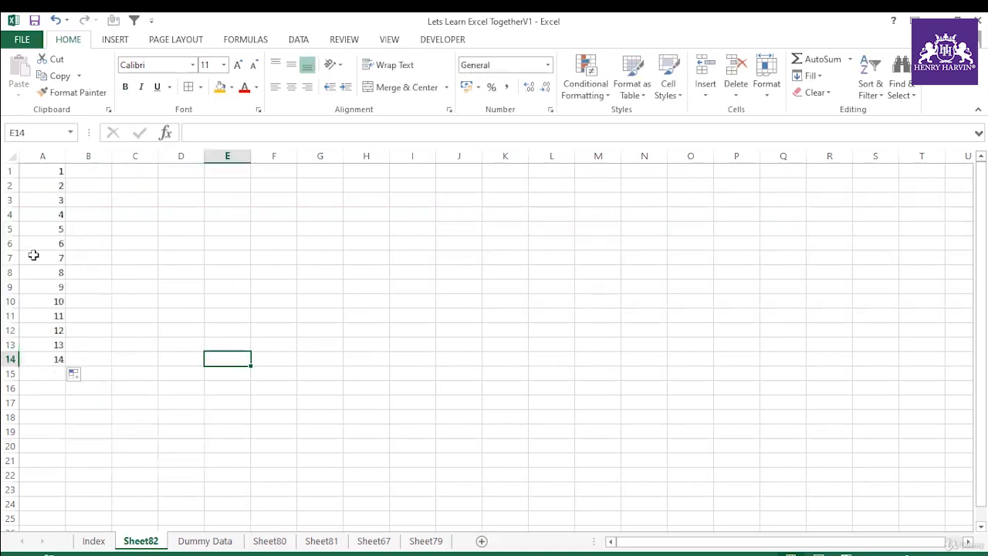
# Step: Insert a blank row above row 6 and repeat the insertion until rows 6 to 16 are blank
pyautogui.click(12, 244)
pyautogui.rightClick(12, 244)
pyautogui.click(48, 345)
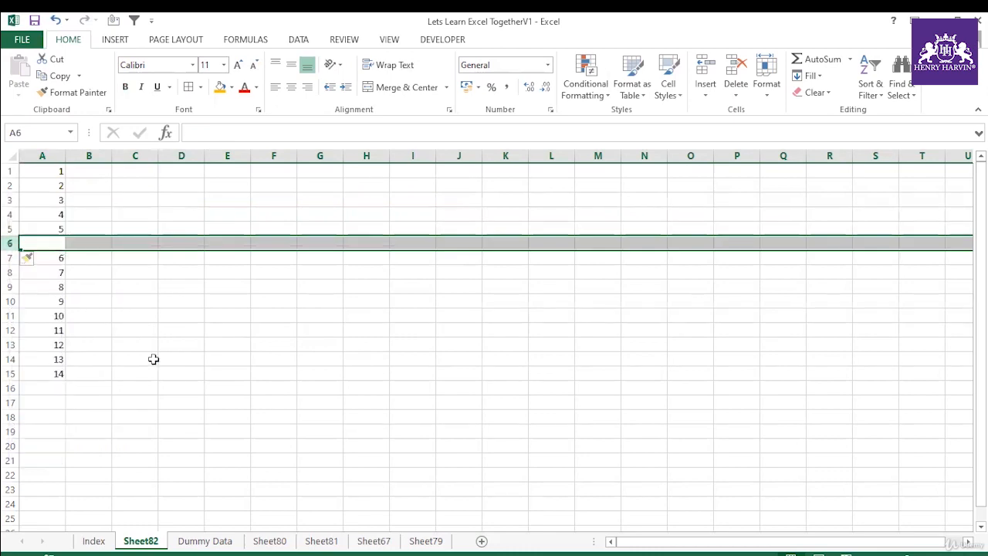
pyautogui.press('F4')
pyautogui.press('F4')
pyautogui.press('F4')
pyautogui.press('F4')
pyautogui.press('F4')
pyautogui.press('F4')
pyautogui.press('F4')
pyautogui.press('F4')
pyautogui.press('F4')
pyautogui.press('F4')
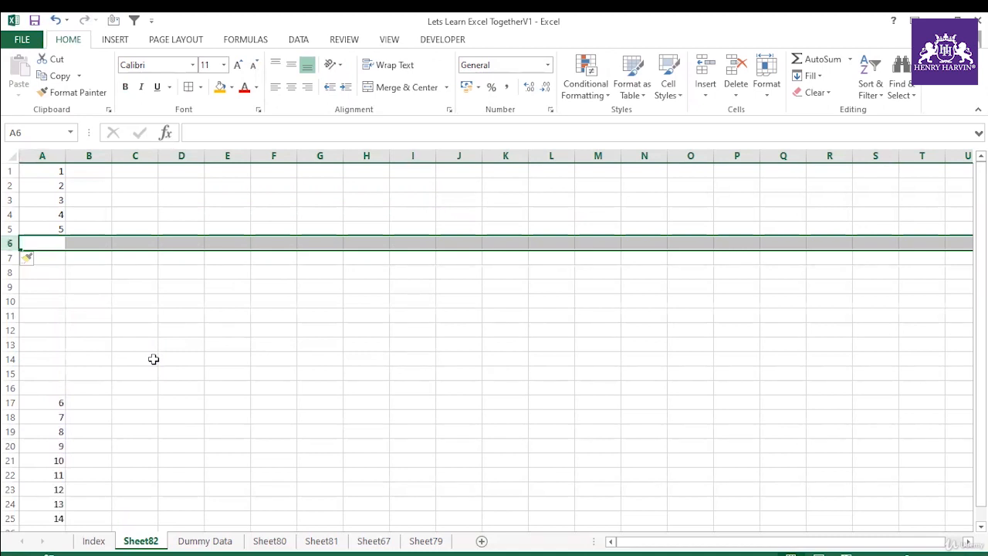
pyautogui.click(194, 363)
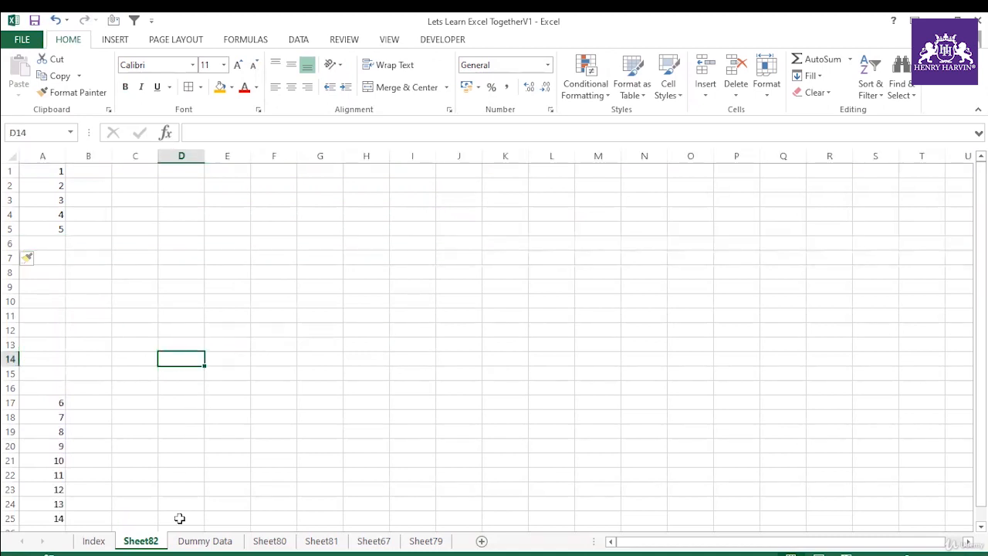
# Step: Add a new worksheet, then switch to the Dummy Data sheet through the list of all sheets
pyautogui.click(481, 544)
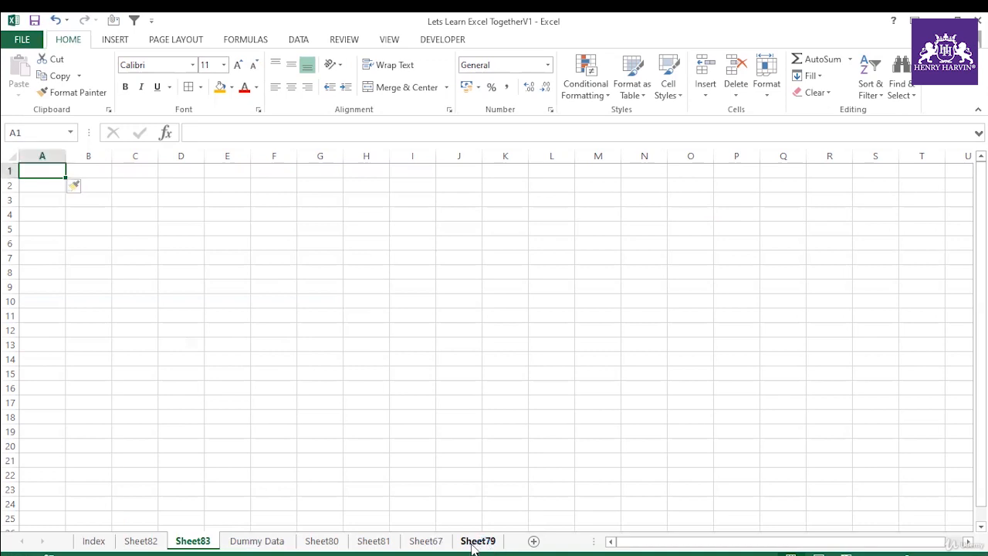
pyautogui.rightClick(41, 542)
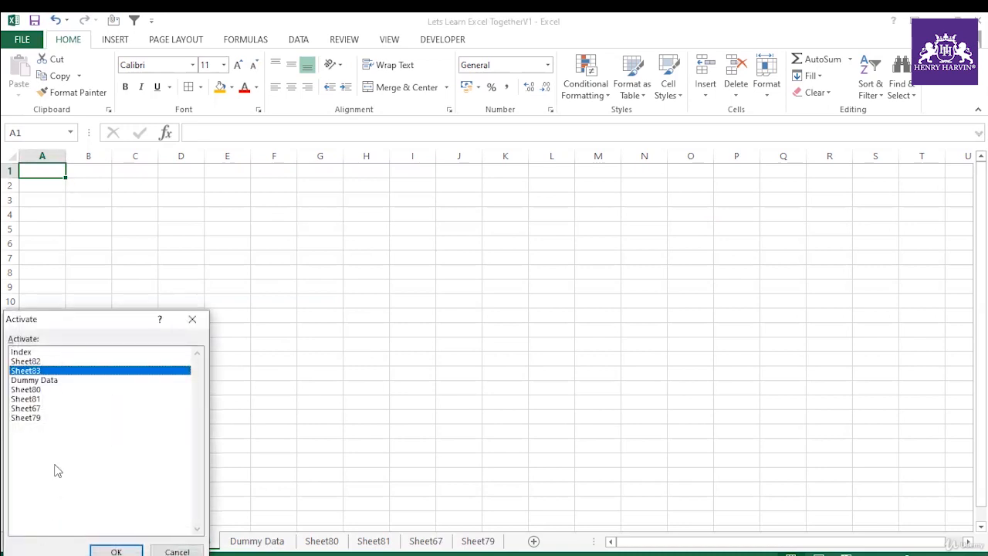
pyautogui.click(45, 380)
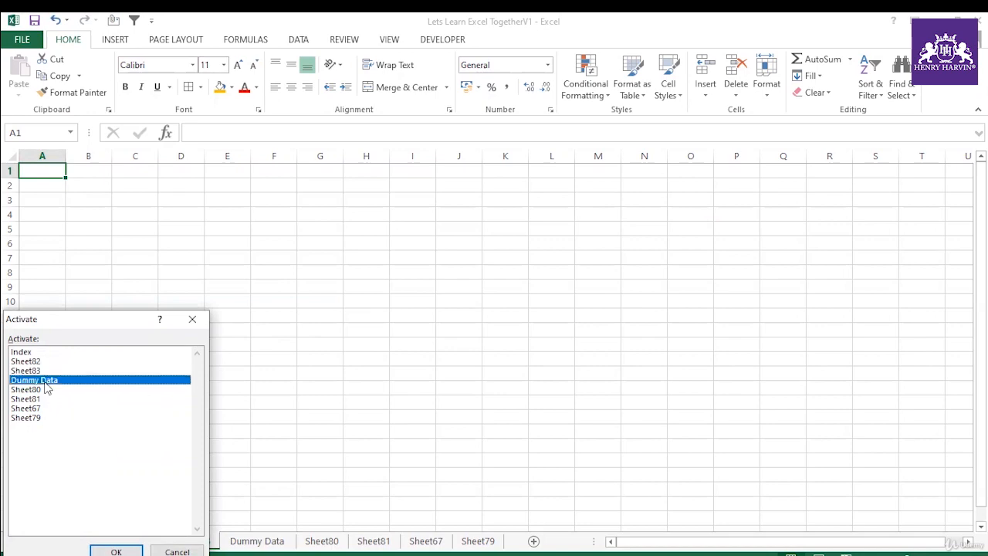
pyautogui.click(114, 543)
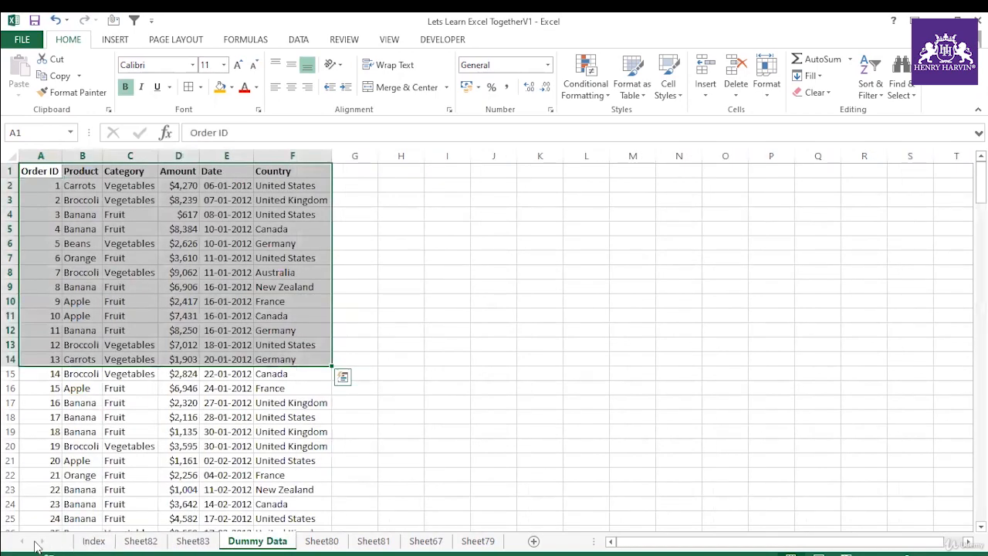
# Step: Use the list of all sheets to jump to Sheet79 and from there to the Index sheet
pyautogui.rightClick(35, 547)
pyautogui.click(39, 418)
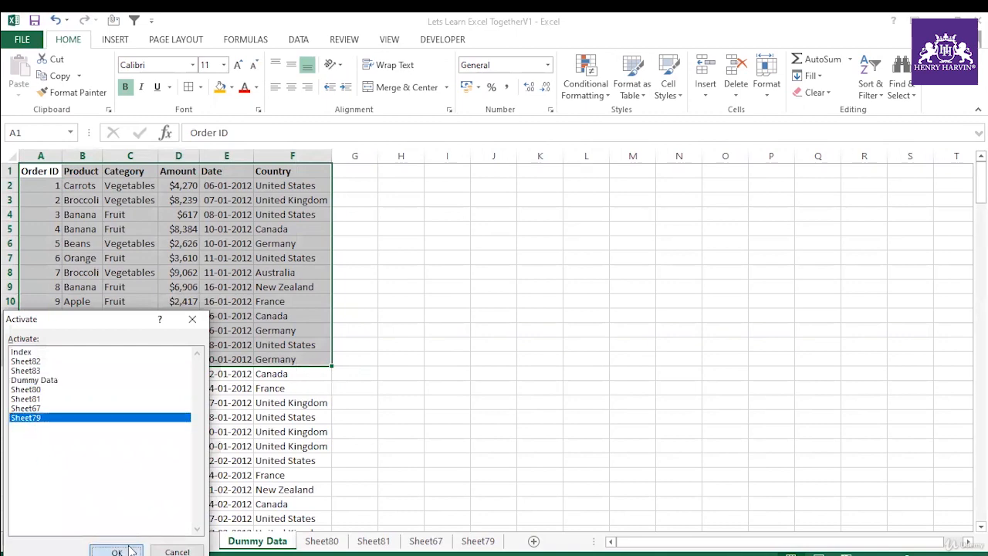
pyautogui.click(117, 550)
pyautogui.rightClick(33, 547)
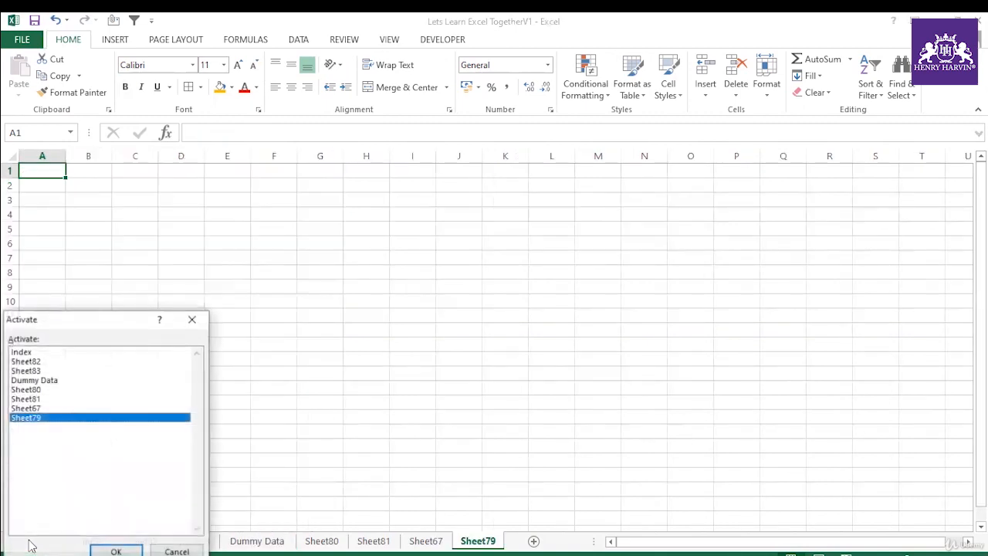
pyautogui.click(31, 353)
pyautogui.click(116, 550)
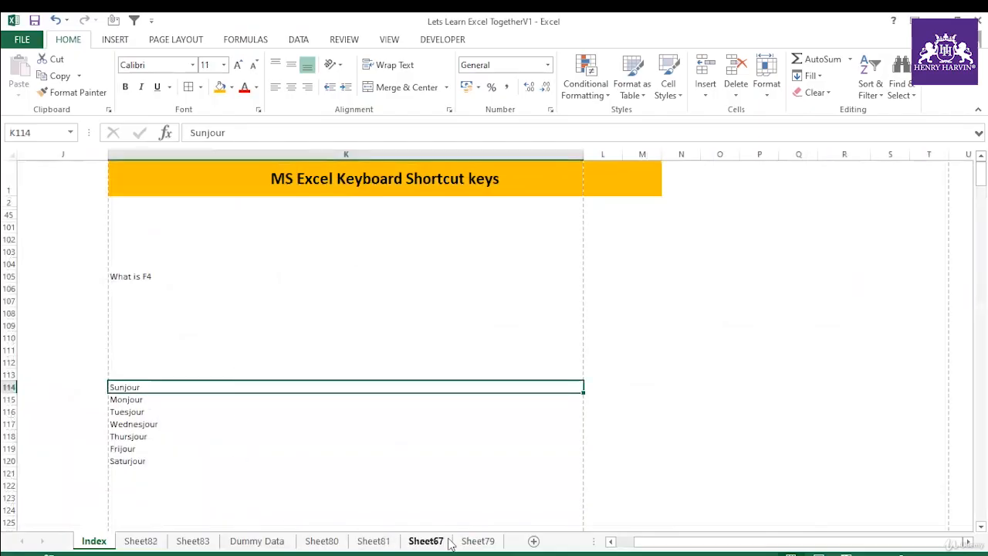
# Step: Insert a blank worksheet before Sheet79 and repeat the insertion several times
pyautogui.click(474, 543)
pyautogui.rightClick(473, 543)
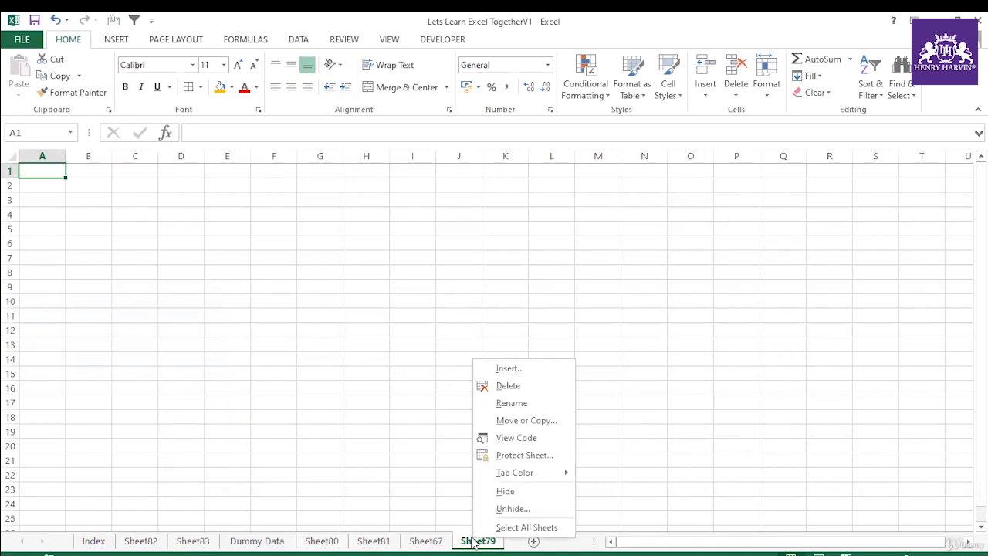
pyautogui.click(506, 369)
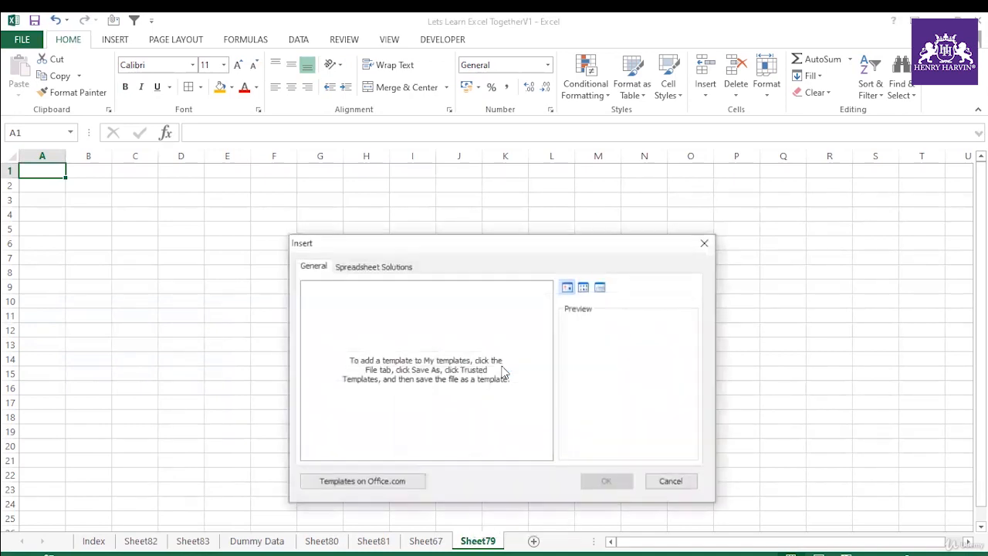
pyautogui.click(607, 482)
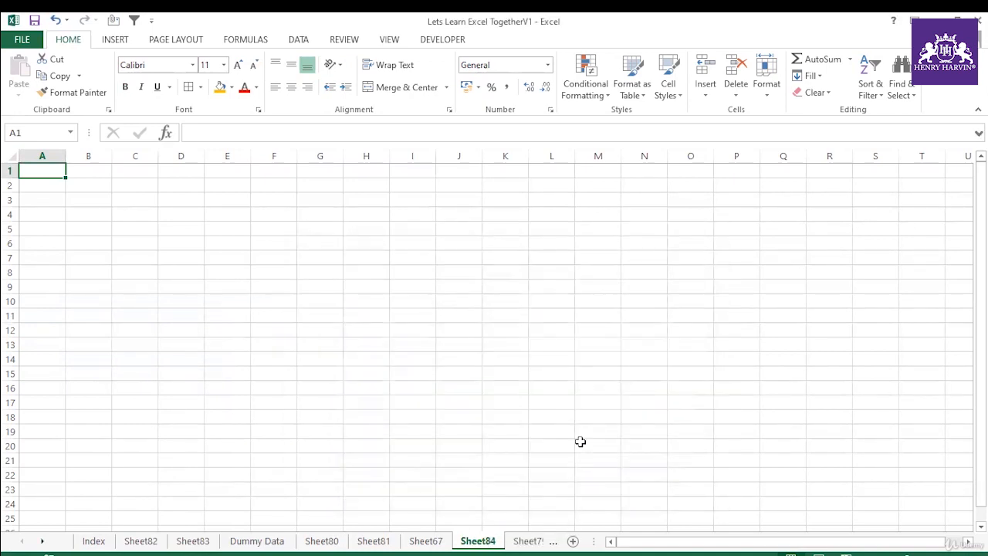
pyautogui.press('F4')
pyautogui.press('F4')
pyautogui.press('F4')
pyautogui.press('F4')
pyautogui.press('F4')
pyautogui.press('F4')
pyautogui.press('F4')
# Step: Insert another worksheet before Sheet90 and add several more blank worksheets
pyautogui.rightClick(529, 541)
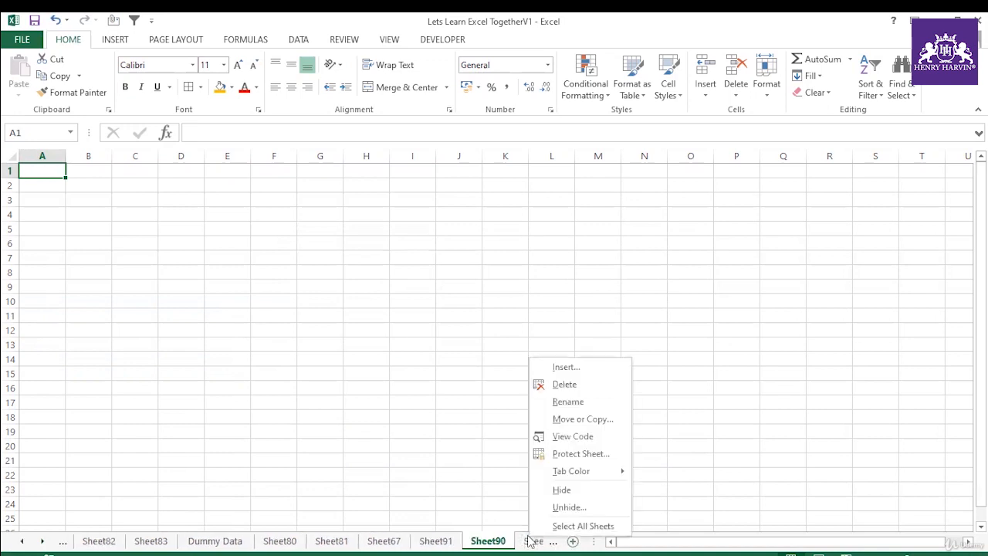
pyautogui.press('Escape')
pyautogui.rightClick(522, 540)
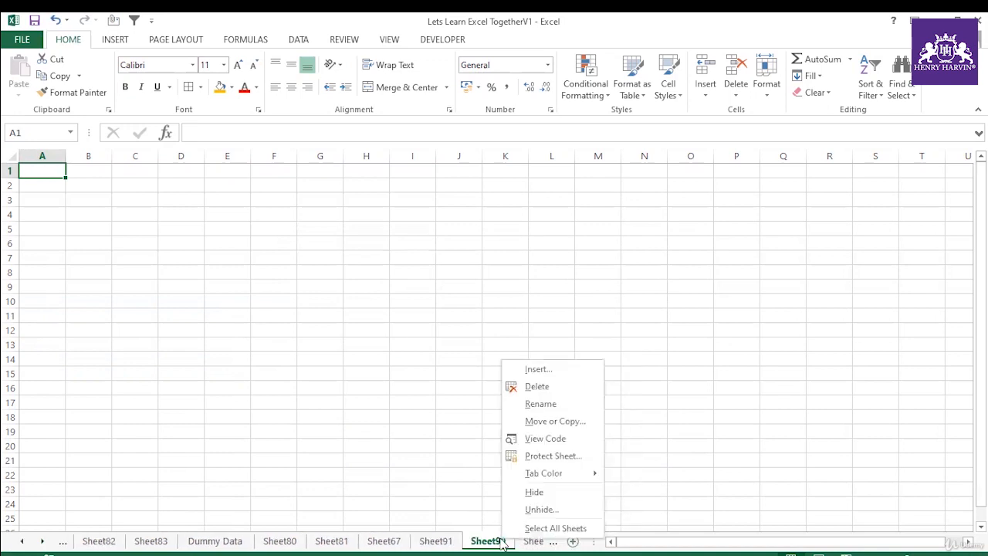
pyautogui.click(548, 369)
pyautogui.click(647, 486)
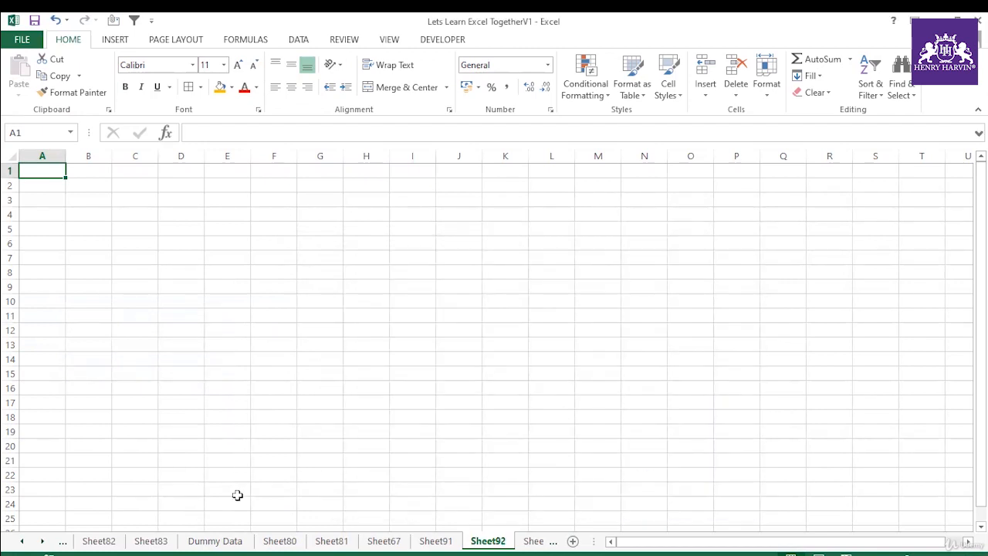
pyautogui.hotkey('shift', 'F11')
pyautogui.hotkey('shift', 'F11')
pyautogui.hotkey('shift', 'F11')
pyautogui.hotkey('shift', 'F11')
pyautogui.hotkey('shift', 'F11')
pyautogui.hotkey('shift', 'F11')
pyautogui.hotkey('shift', 'F11')
# Step: Select all sheets from Sheet80 through Sheet79 as a group and delete them
pyautogui.click(21, 543)
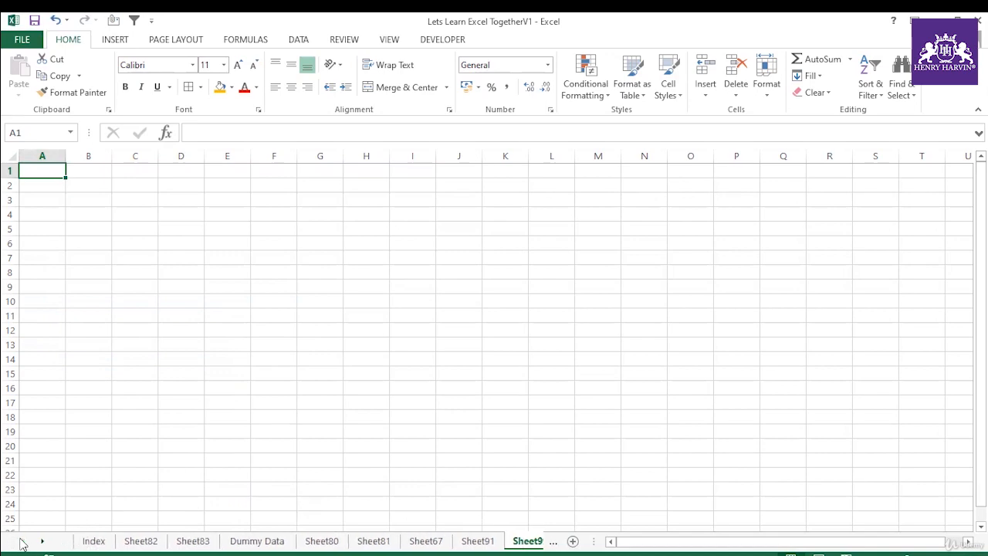
pyautogui.click(322, 541)
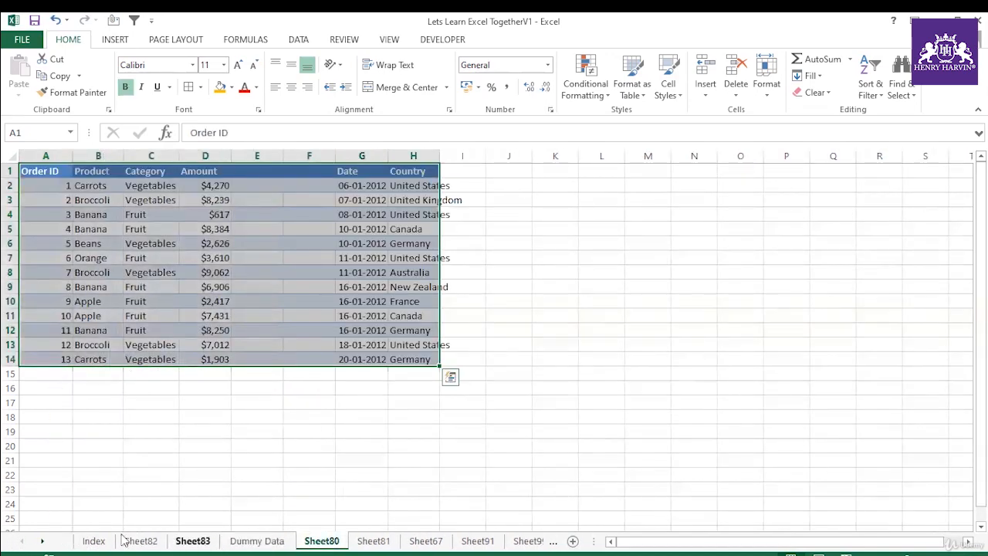
pyautogui.click(45, 545)
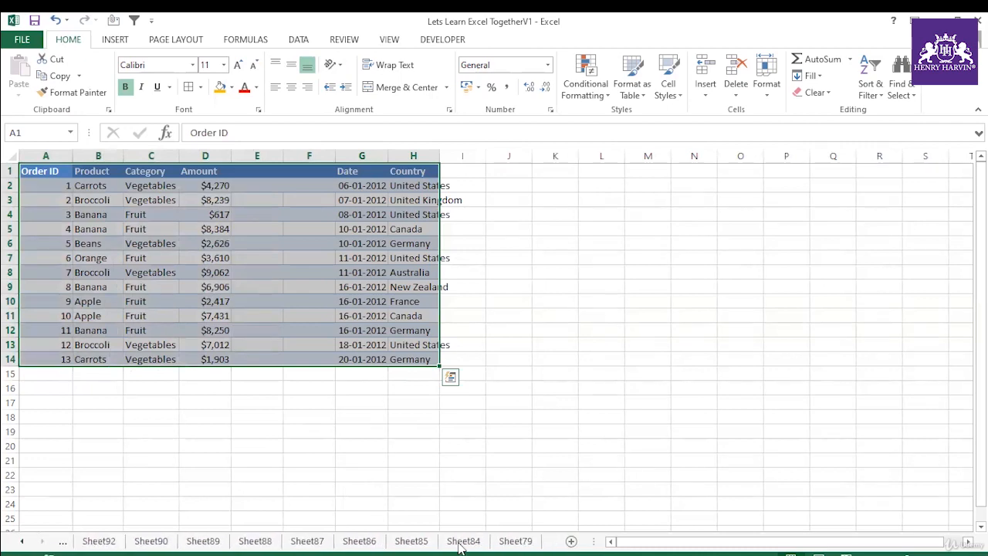
pyautogui.keyDown('shift'); pyautogui.click(516, 541); pyautogui.keyUp('shift')
pyautogui.rightClick(516, 541)
pyautogui.click(536, 367)
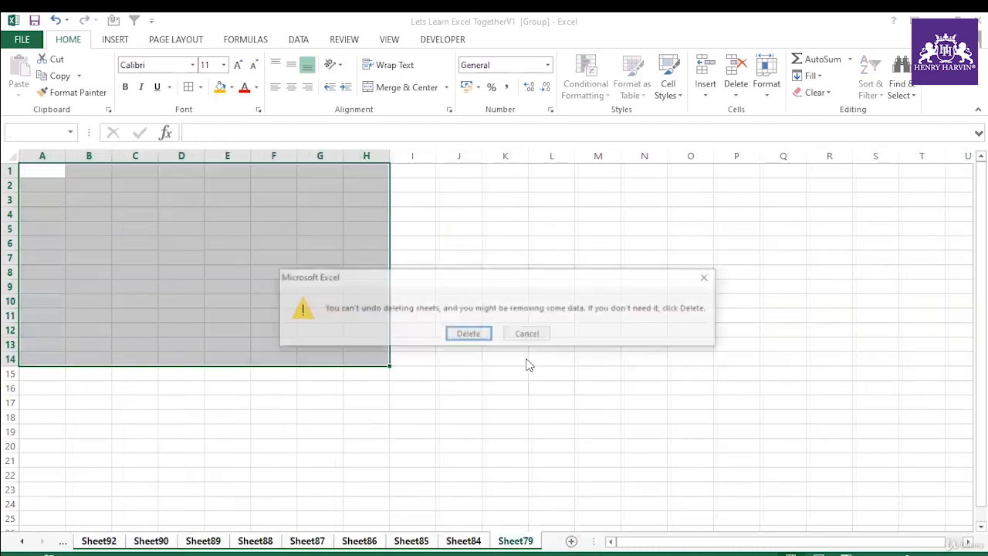
pyautogui.click(466, 334)
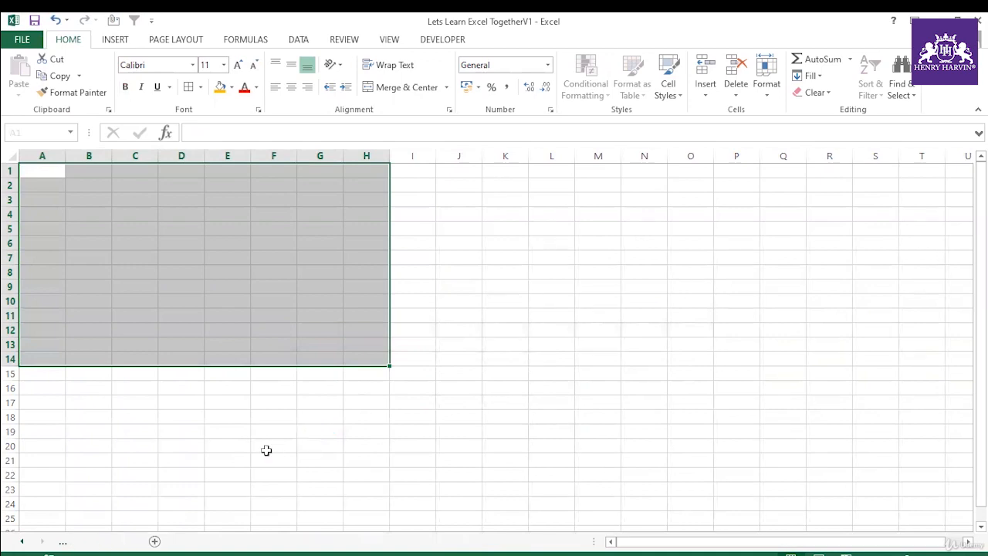
# Step: Add two blank worksheets after the Dummy Data sheet
pyautogui.click(177, 540)
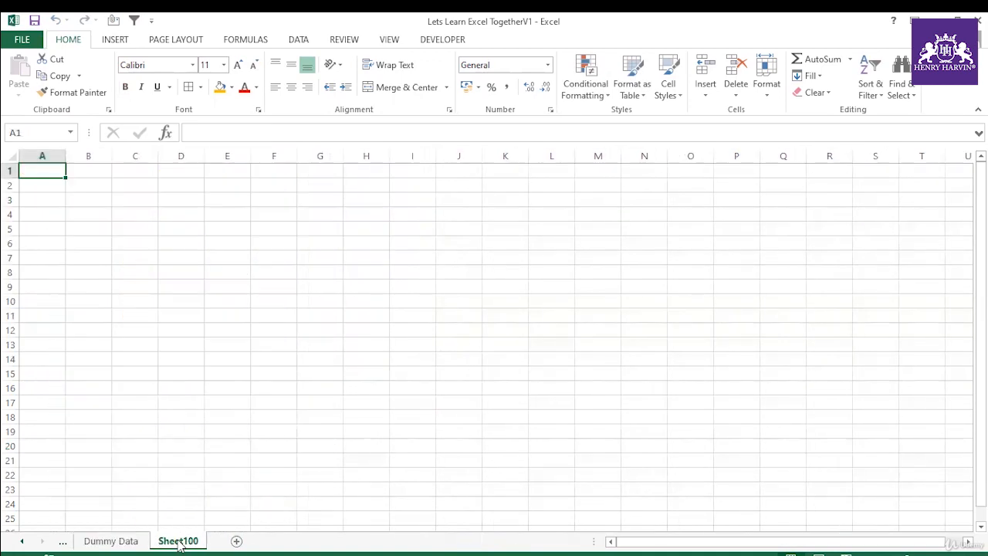
pyautogui.click(237, 542)
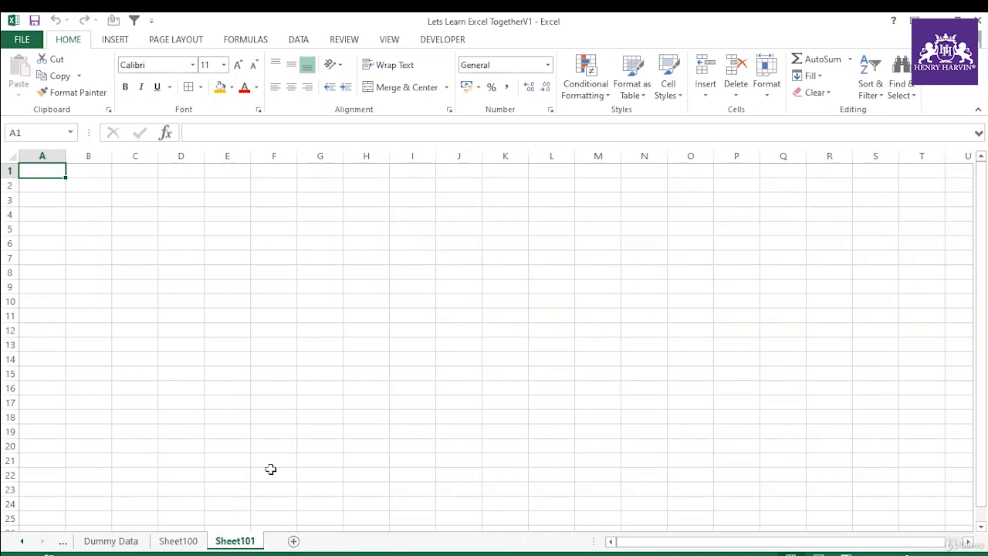
pyautogui.hotkey('alt', 'e')
pyautogui.press('l')
pyautogui.click(528, 334)
pyautogui.click(182, 418)
# Step: Insert a blank worksheet before Sheet101 and repeat the insertion several times
pyautogui.rightClick(248, 545)
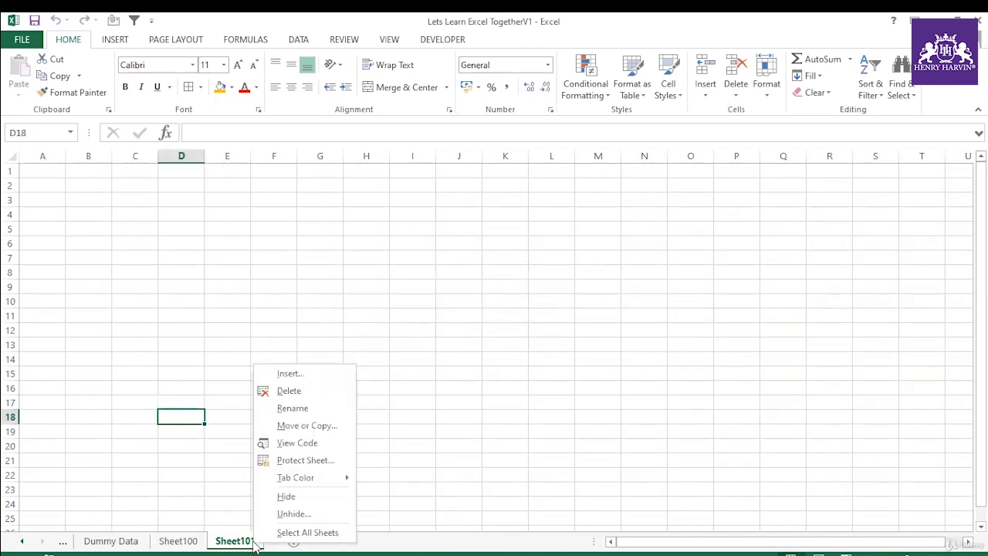
pyautogui.click(302, 374)
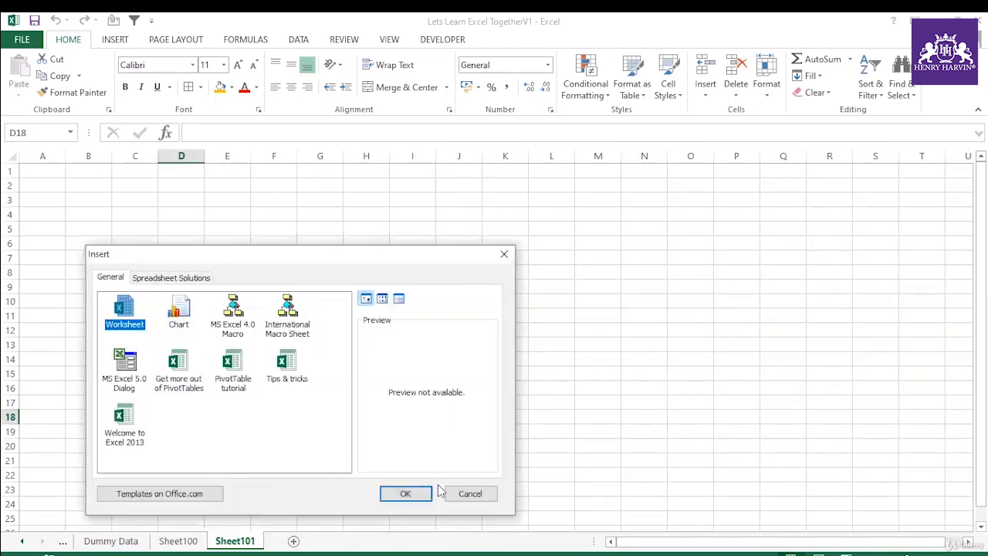
pyautogui.click(423, 493)
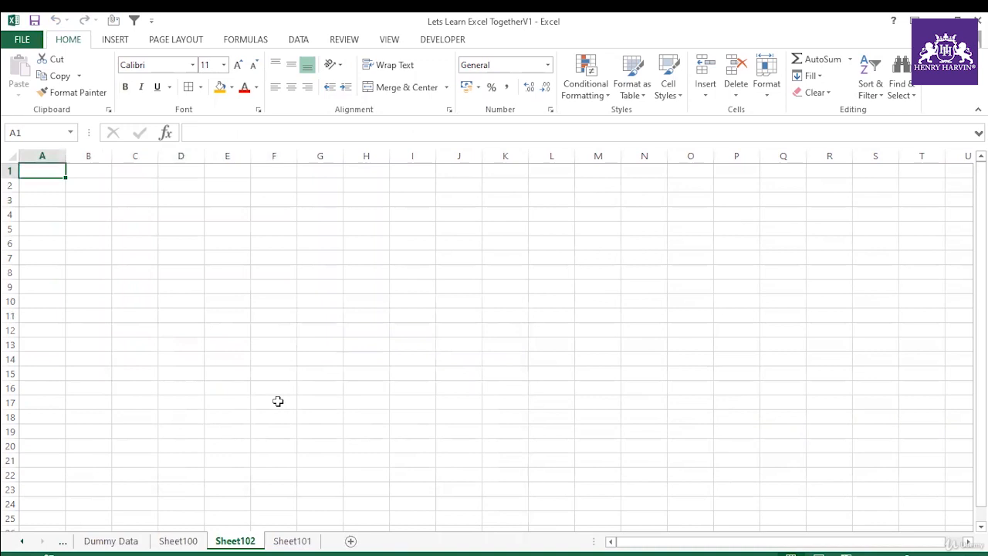
pyautogui.press('F4')
pyautogui.press('F4')
pyautogui.press('F4')
pyautogui.press('F4')
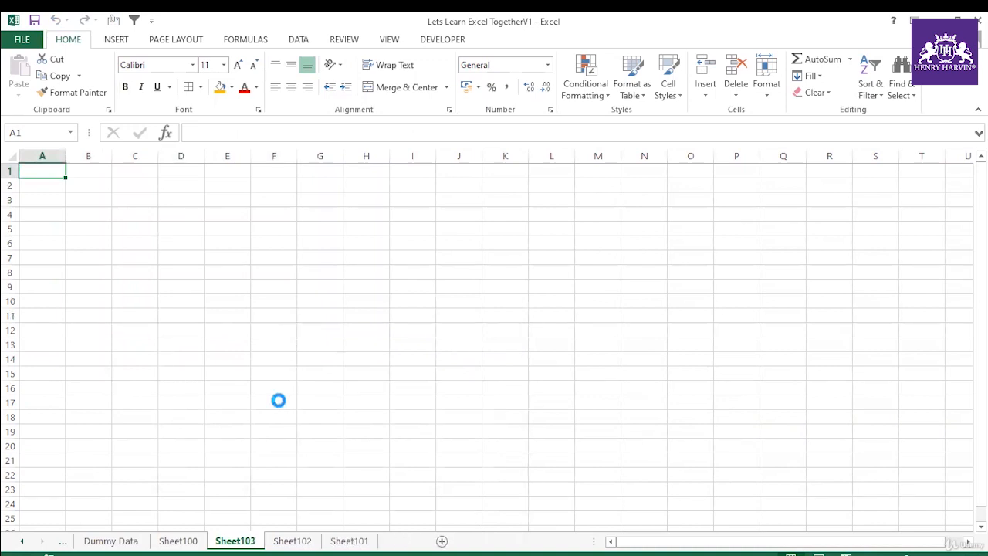
# Step: Activate Sheet105 and repeat the worksheet insertion to add several more blank sheets before it
pyautogui.click(304, 546)
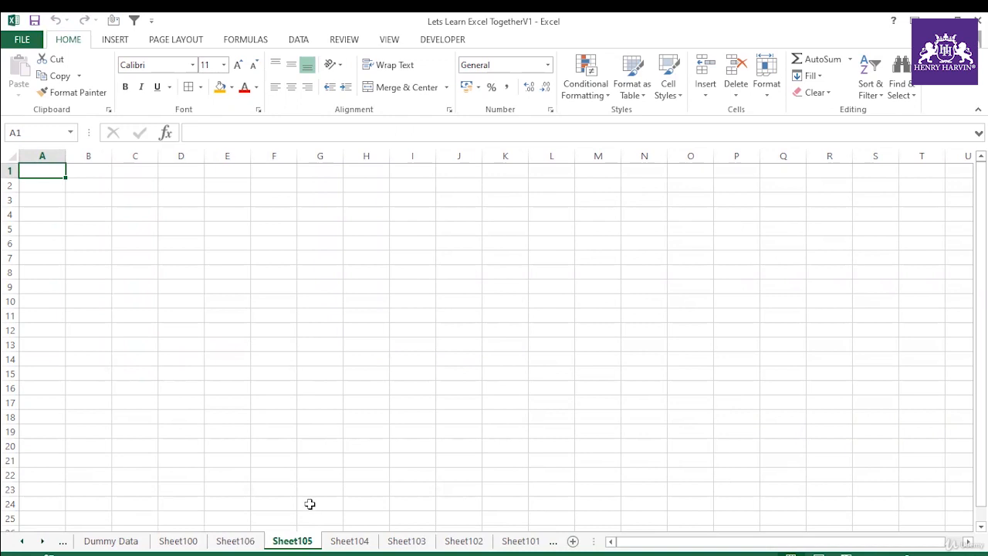
pyautogui.press('F4')
pyautogui.press('F4')
pyautogui.press('F4')
pyautogui.press('F4')
pyautogui.press('F4')
# Step: Delete the blank rows 6 to 16 on Sheet82 and clear the selection
pyautogui.click(22, 541)
pyautogui.click(21, 540)
pyautogui.click(141, 541)
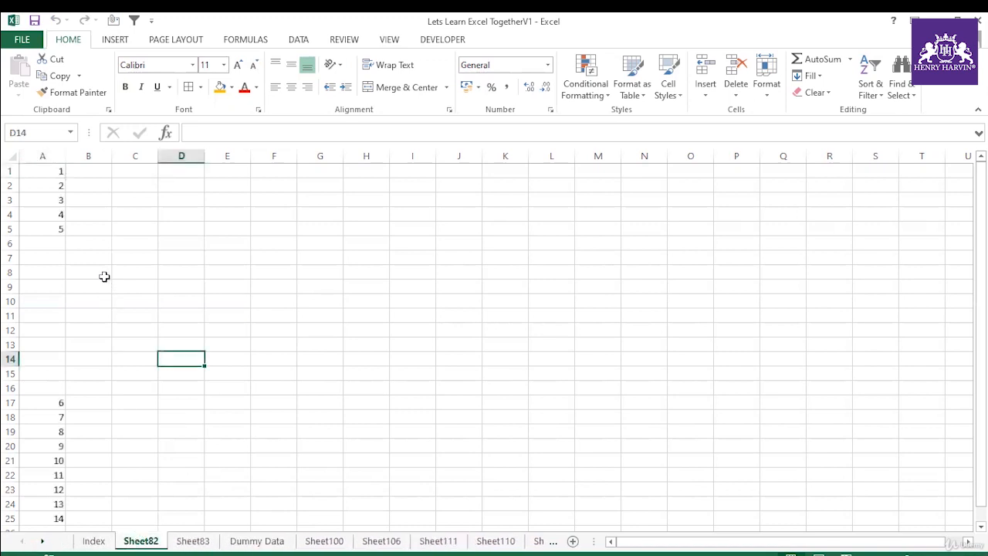
pyautogui.moveTo(9, 243); pyautogui.dragTo(10, 383)
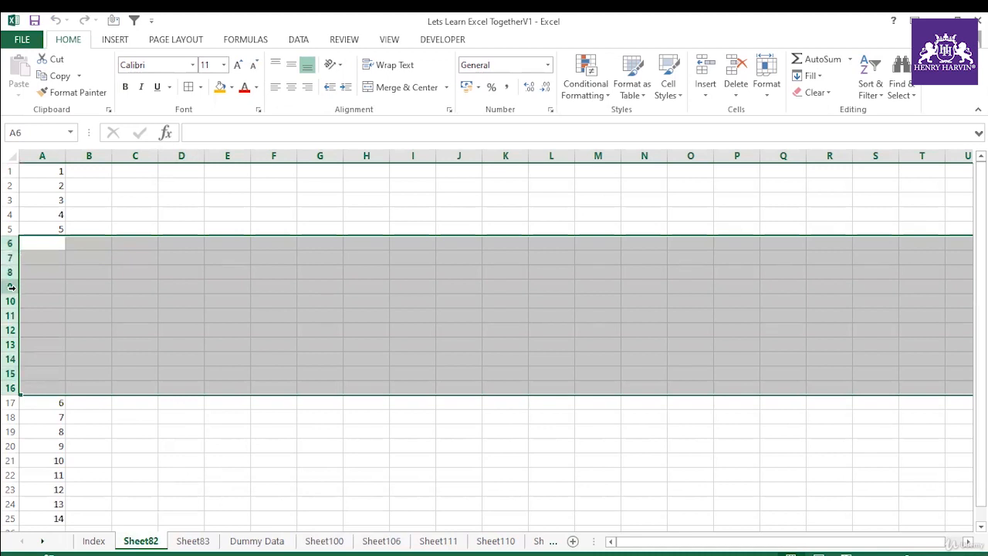
pyautogui.rightClick(11, 287)
pyautogui.click(59, 407)
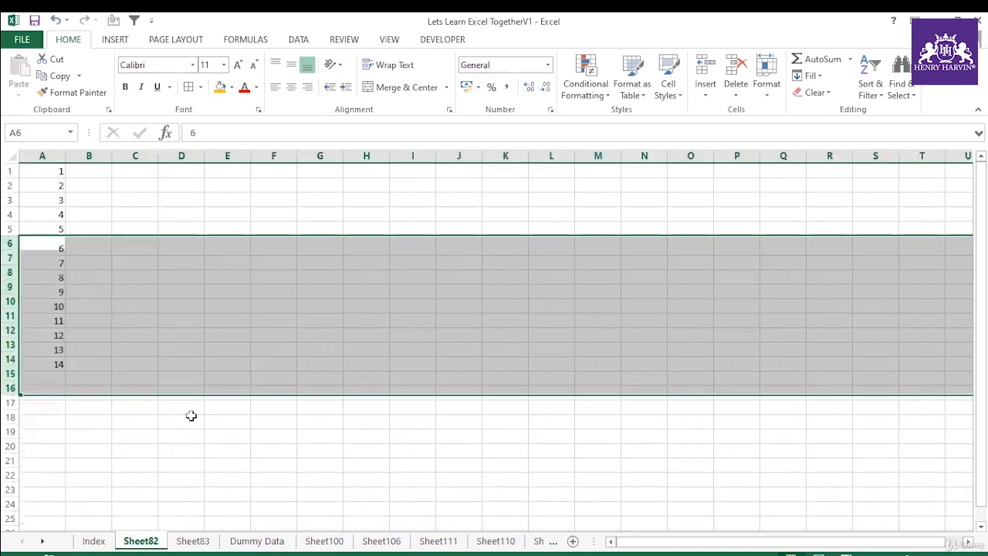
pyautogui.click(182, 427)
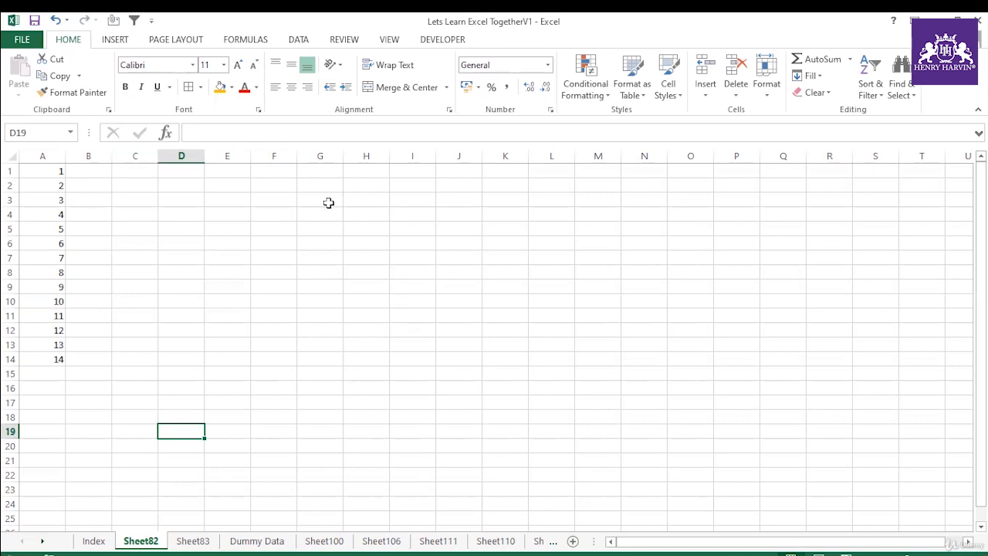
# Step: Fill the scattered cells E2, E7, L6 and G13 with orange
pyautogui.click(227, 186)
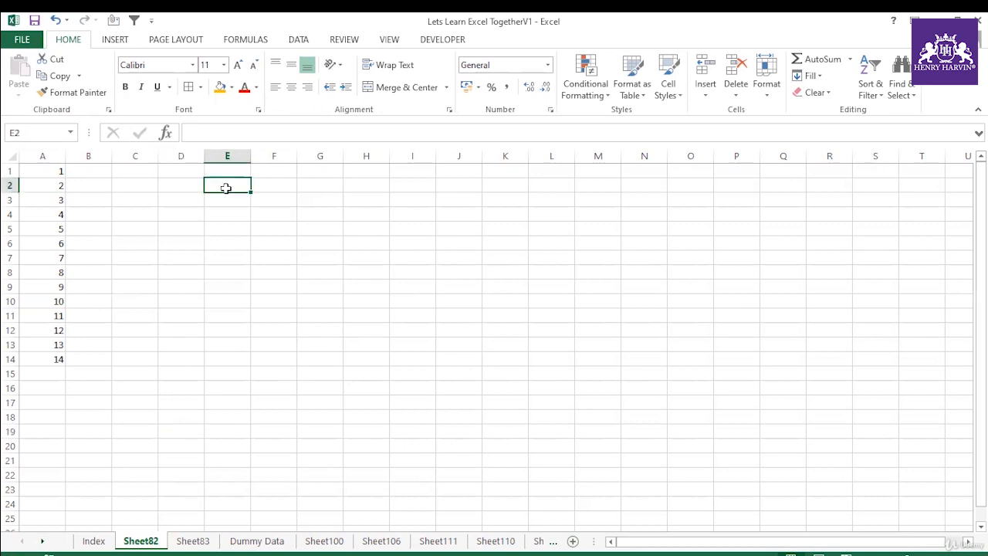
pyautogui.click(221, 90)
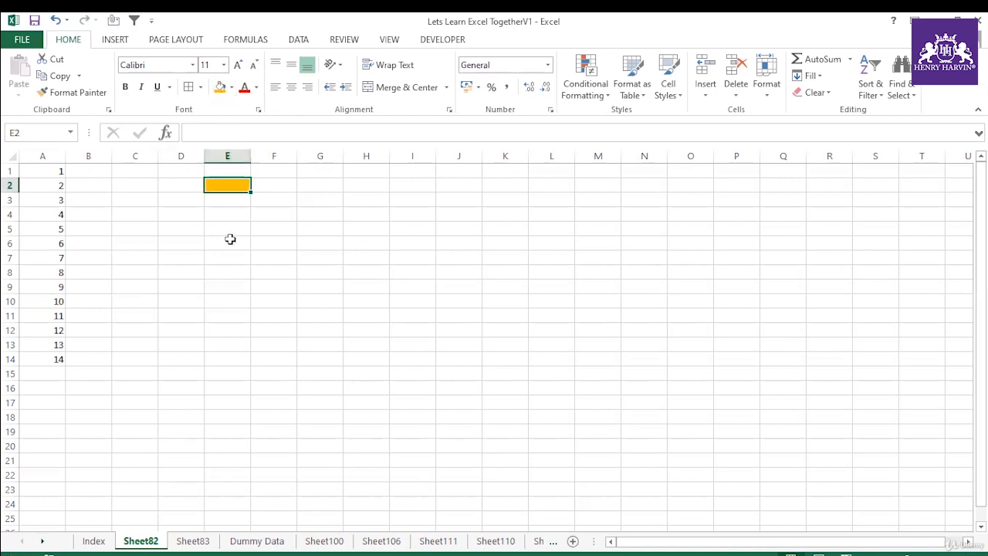
pyautogui.click(227, 255)
pyautogui.click(220, 87)
pyautogui.click(533, 244)
pyautogui.click(220, 87)
pyautogui.click(313, 344)
pyautogui.click(220, 88)
pyautogui.click(505, 330)
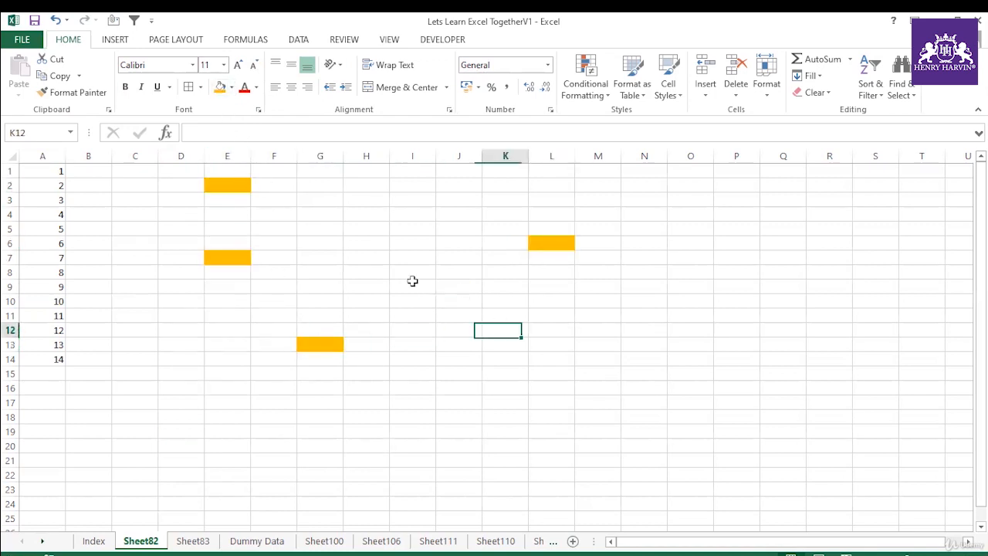
# Step: Fill the scattered cells K12, P11, P2 and E18 with orange
pyautogui.click(220, 87)
pyautogui.click(748, 314)
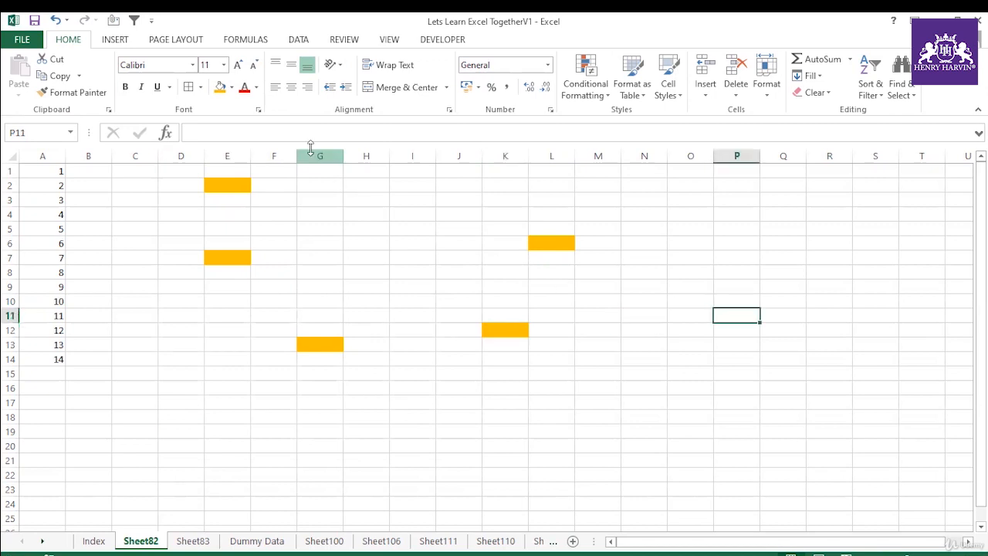
pyautogui.click(220, 87)
pyautogui.click(732, 184)
pyautogui.click(220, 87)
pyautogui.click(227, 417)
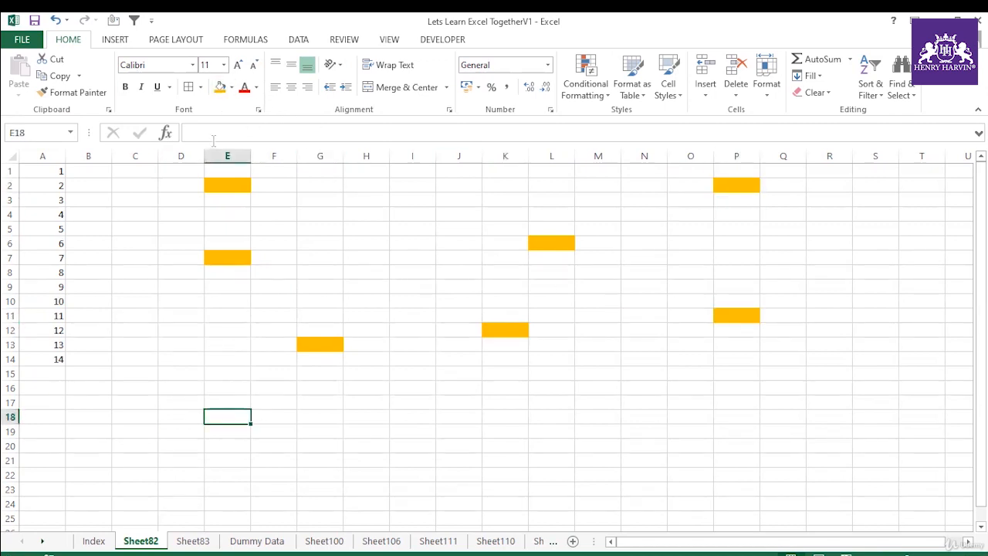
pyautogui.click(220, 87)
# Step: Fill the scattered cells H3, H5, I8, I14, K15, M9 and J2 with the standard light green colour
pyautogui.click(353, 199)
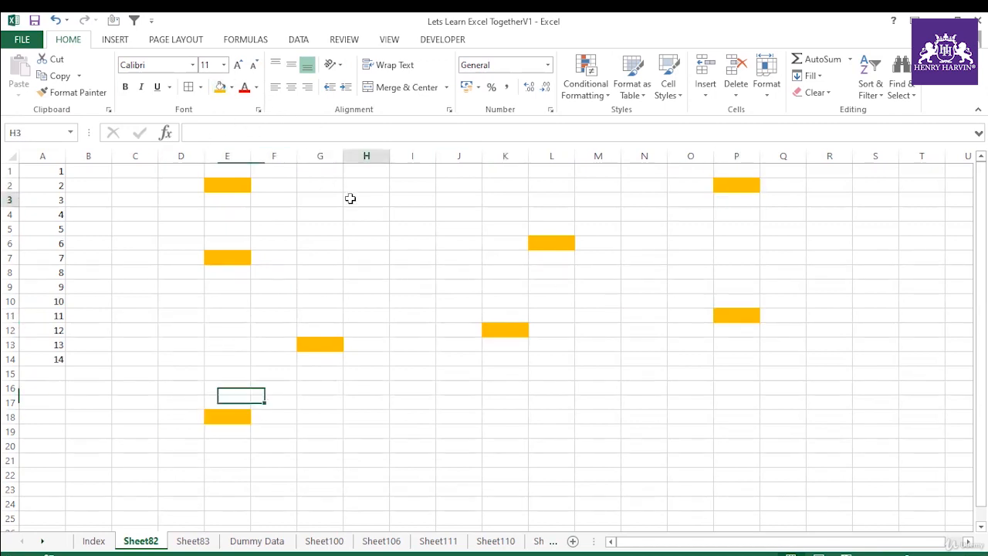
pyautogui.click(232, 87)
pyautogui.click(269, 199)
pyautogui.click(363, 227)
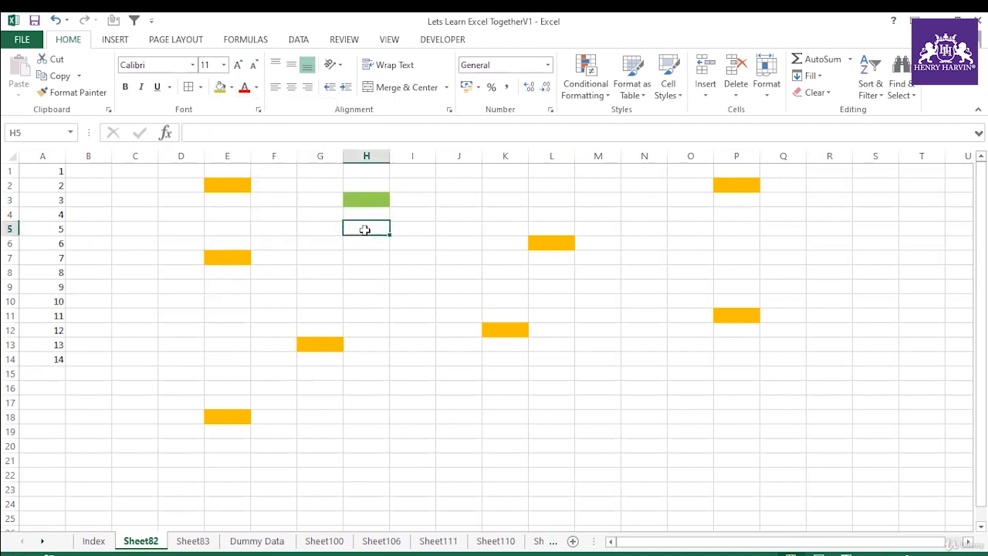
pyautogui.click(220, 88)
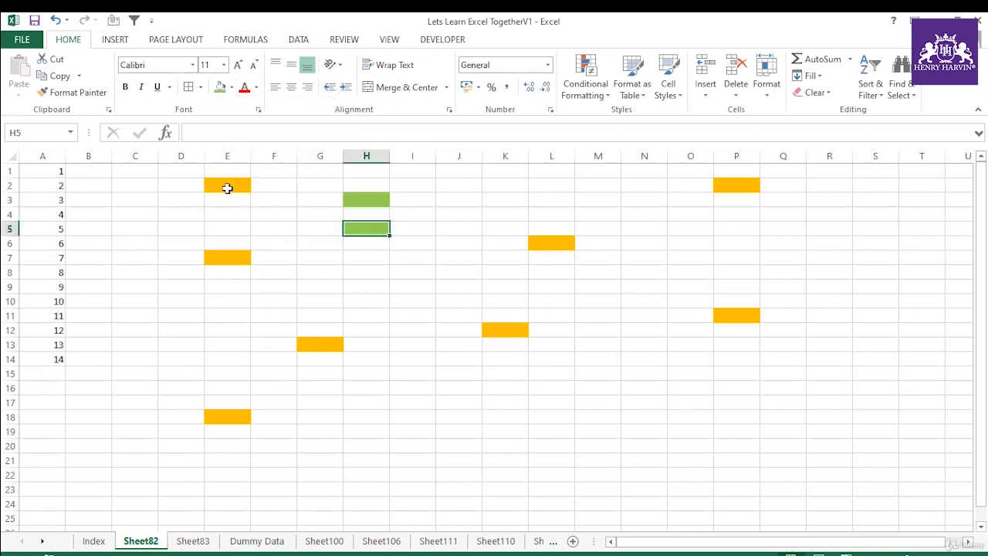
pyautogui.click(394, 277)
pyautogui.click(220, 88)
pyautogui.click(398, 365)
pyautogui.click(220, 87)
pyautogui.click(517, 371)
pyautogui.click(221, 87)
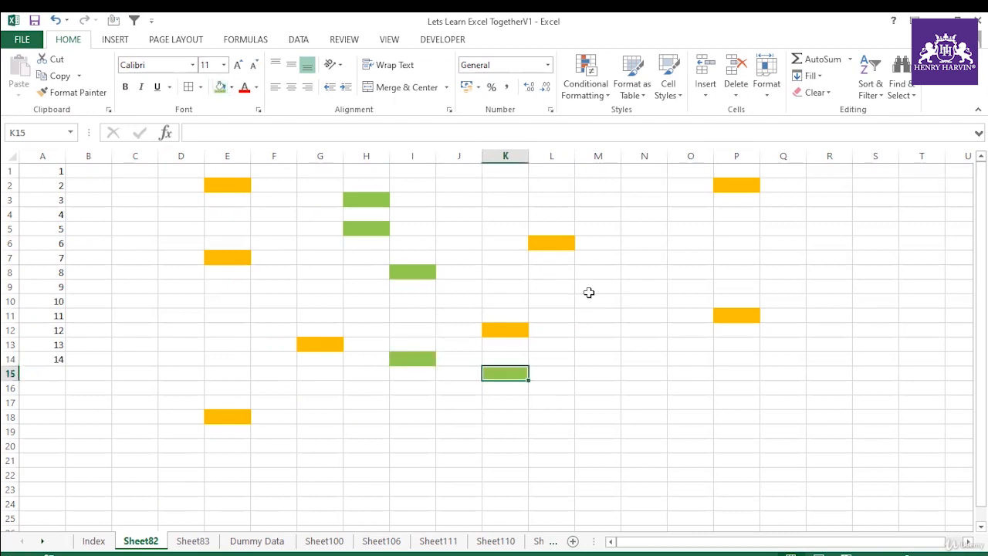
pyautogui.click(590, 285)
pyautogui.click(220, 87)
pyautogui.click(479, 179)
pyautogui.click(220, 87)
# Step: Fill cells M12, K14, N19, I19, H22, K20, P16, S17, L3 and M22 with the dark brown theme colour
pyautogui.click(598, 329)
pyautogui.click(232, 87)
pyautogui.click(245, 165)
pyautogui.click(525, 361)
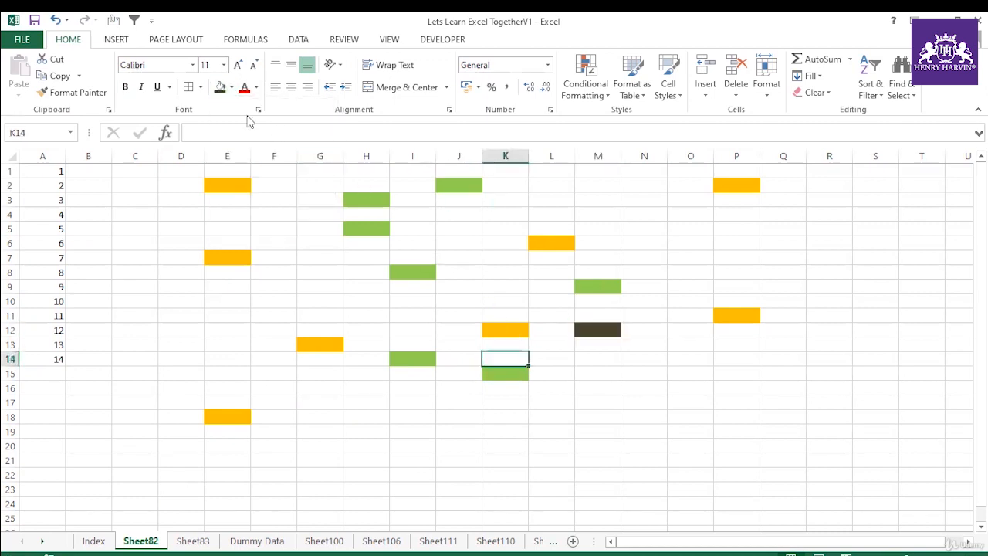
pyautogui.click(220, 87)
pyautogui.click(662, 433)
pyautogui.click(220, 87)
pyautogui.click(415, 427)
pyautogui.click(220, 87)
pyautogui.click(346, 474)
pyautogui.click(221, 87)
pyautogui.click(503, 445)
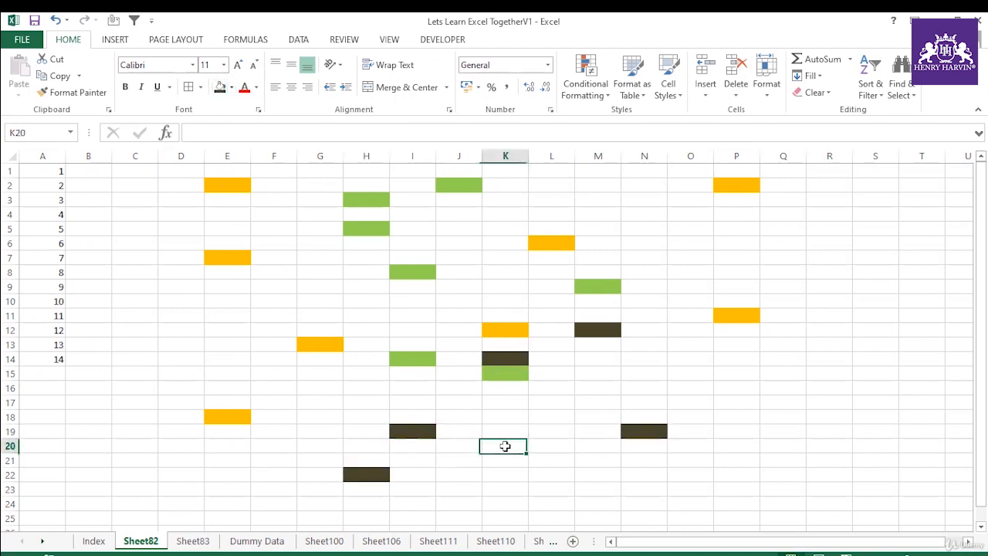
pyautogui.click(220, 88)
pyautogui.click(755, 388)
pyautogui.click(220, 87)
pyautogui.click(867, 404)
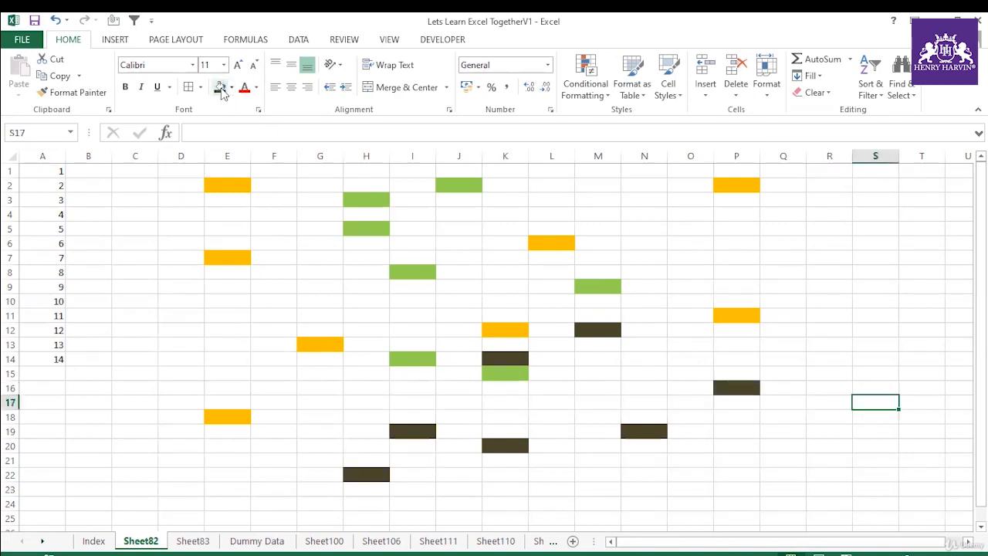
pyautogui.click(220, 88)
pyautogui.click(544, 194)
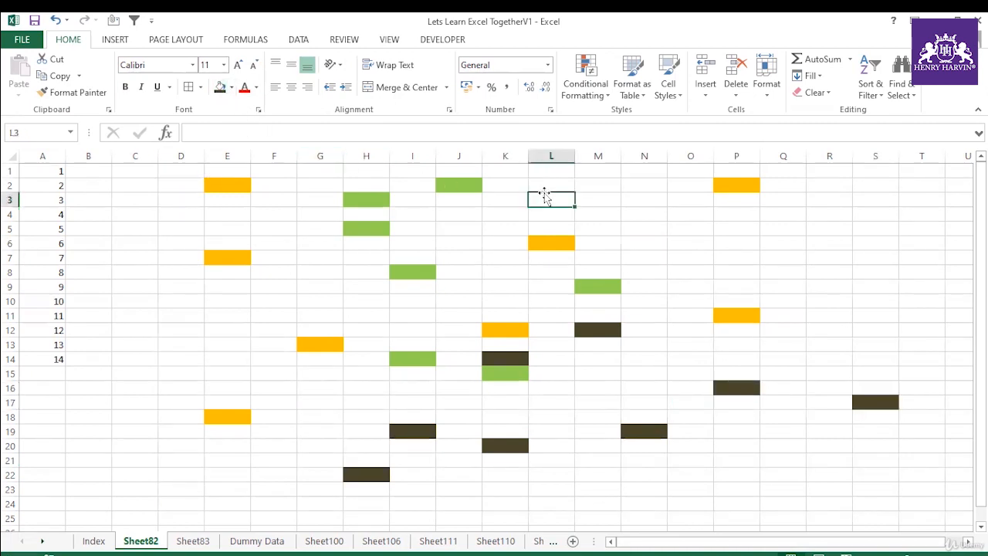
pyautogui.click(220, 88)
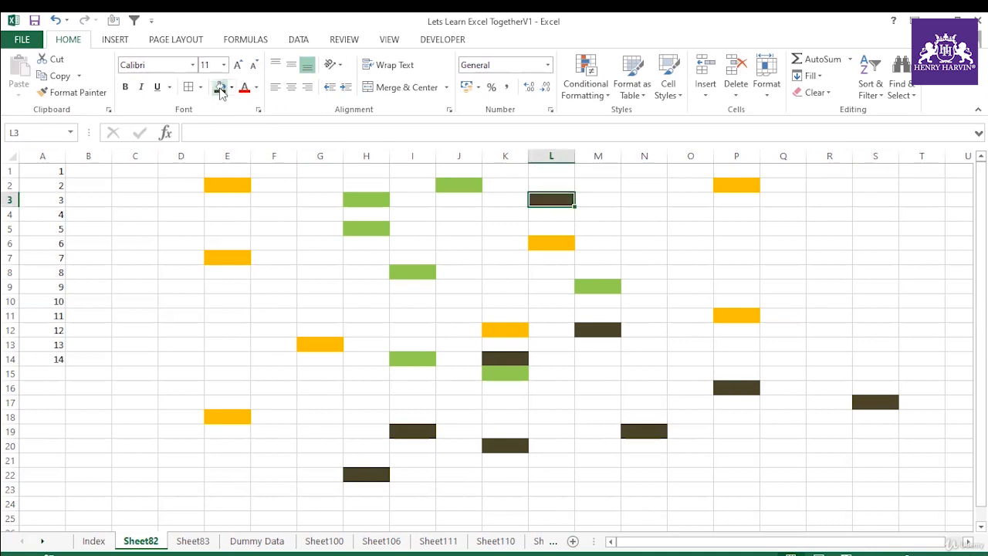
pyautogui.click(585, 477)
pyautogui.click(222, 91)
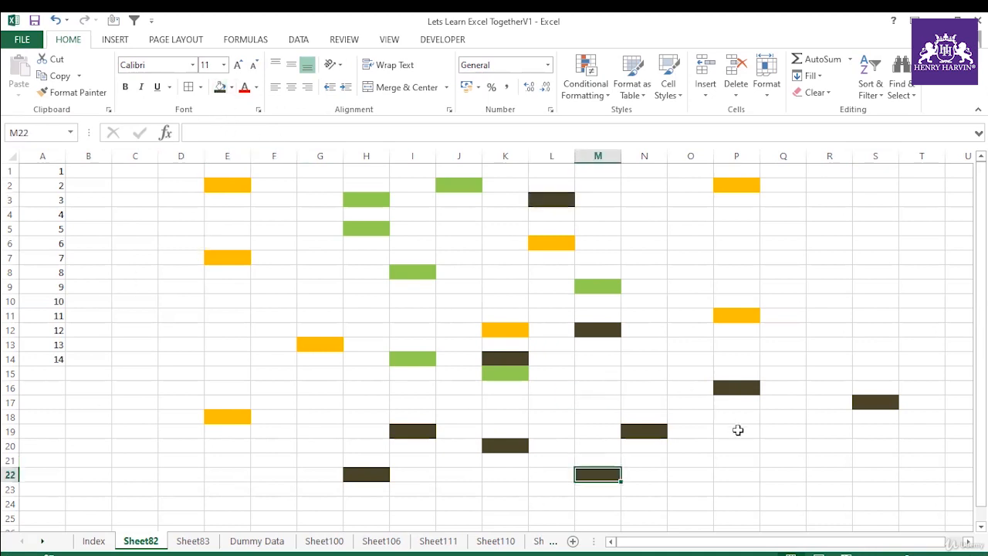
# Step: Fill cells P19, O8 and J4 with the light blue theme colour
pyautogui.click(738, 429)
pyautogui.click(232, 87)
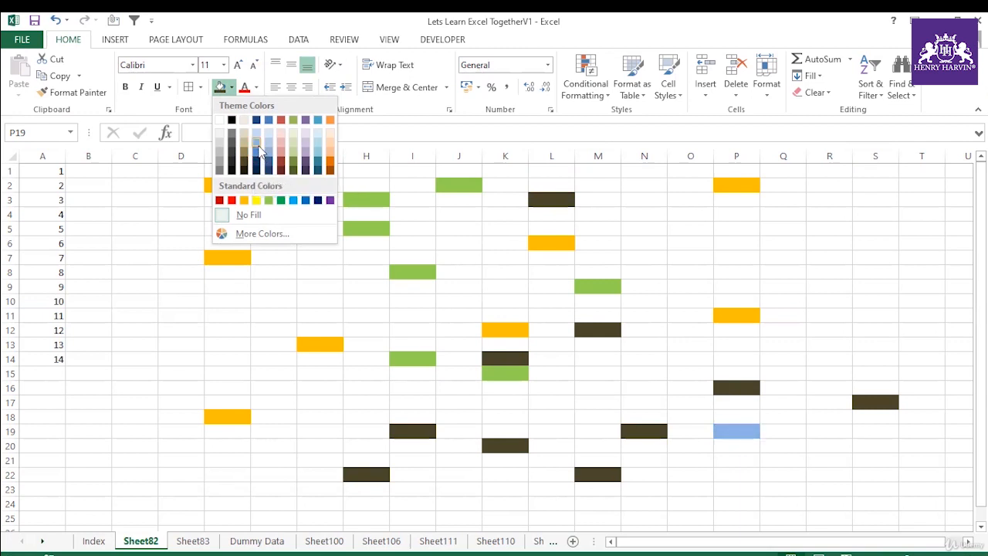
pyautogui.click(424, 196)
pyautogui.click(690, 272)
pyautogui.click(220, 86)
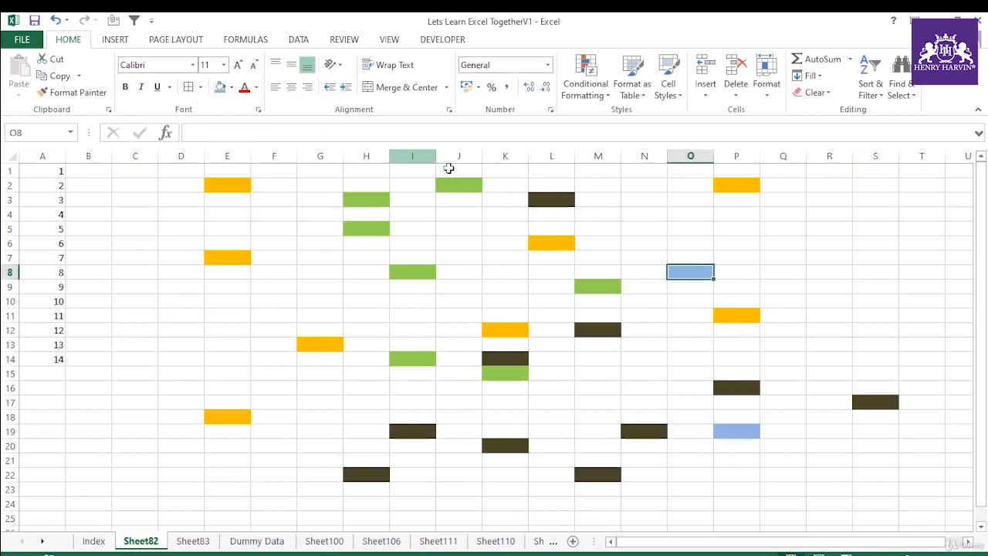
pyautogui.click(464, 214)
pyautogui.click(221, 87)
# Step: Fill cells O4, F11, F6, G8, H10 and I11 with the standard orange colour
pyautogui.click(684, 214)
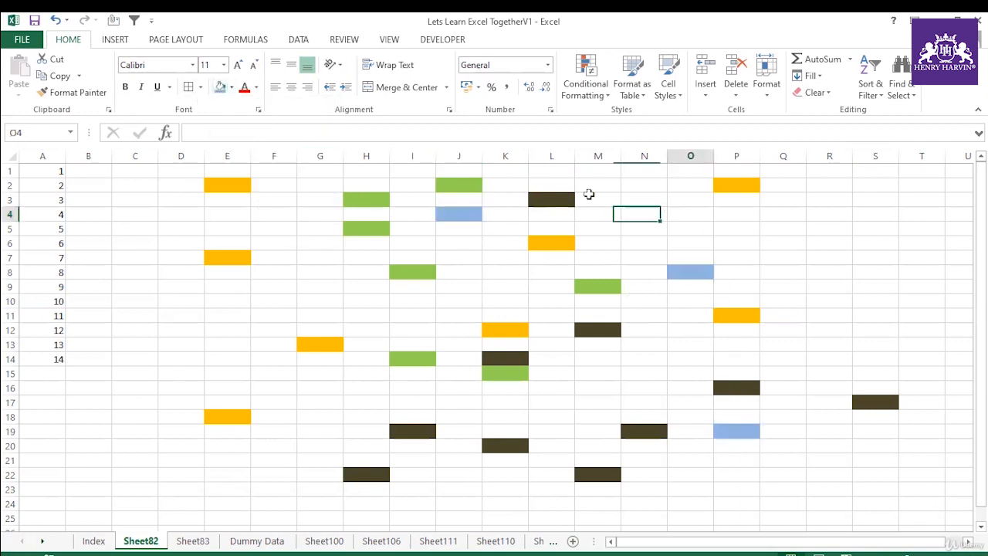
pyautogui.click(232, 86)
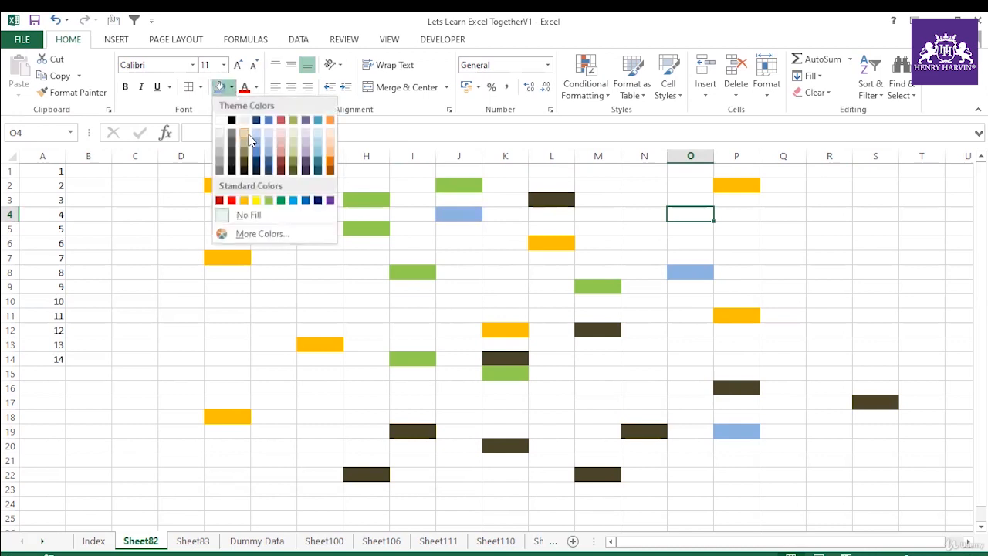
pyautogui.click(244, 200)
pyautogui.click(288, 312)
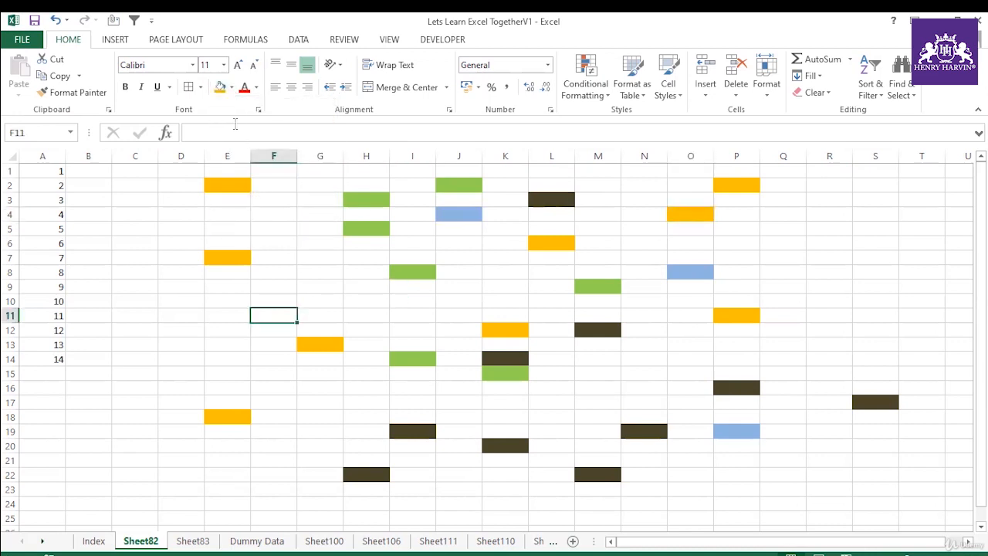
pyautogui.click(220, 87)
pyautogui.click(276, 242)
pyautogui.click(220, 86)
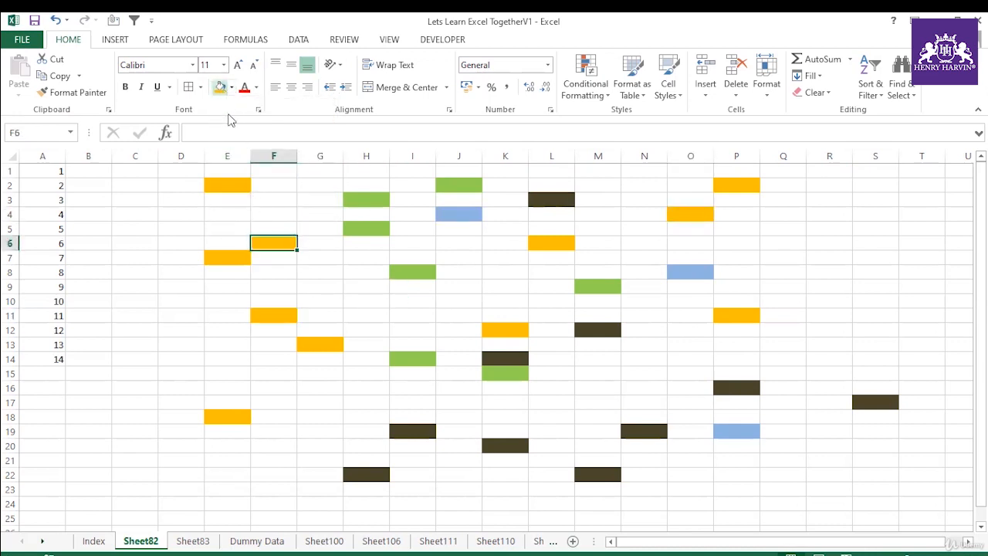
pyautogui.click(327, 271)
pyautogui.click(221, 86)
pyautogui.click(364, 301)
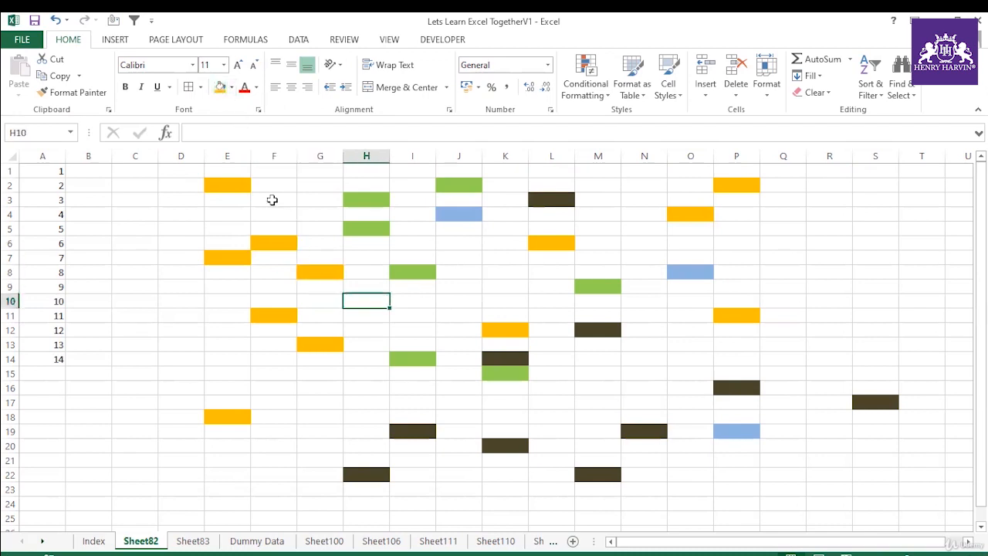
pyautogui.click(220, 86)
pyautogui.click(430, 311)
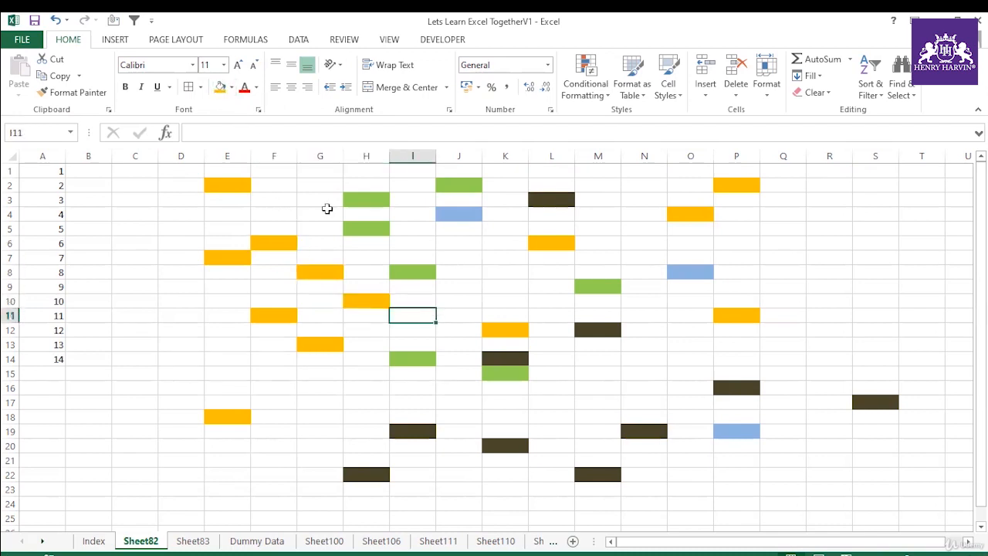
pyautogui.click(220, 87)
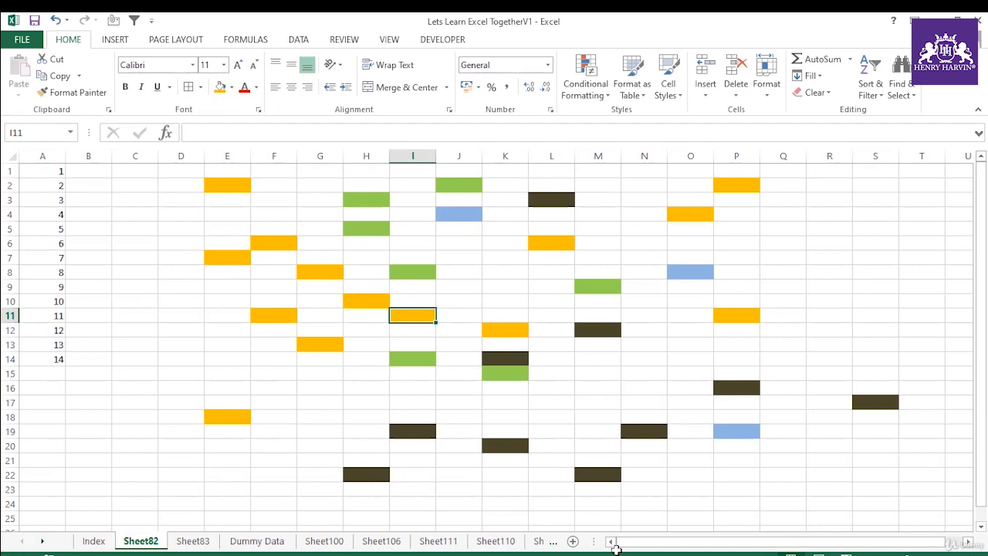
pyautogui.click(236, 184)
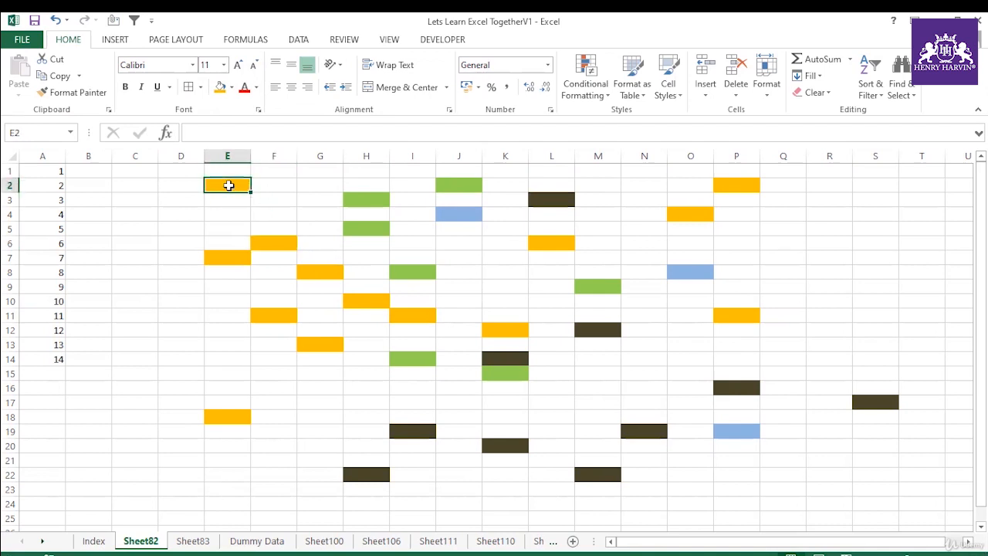
pyautogui.click(246, 205)
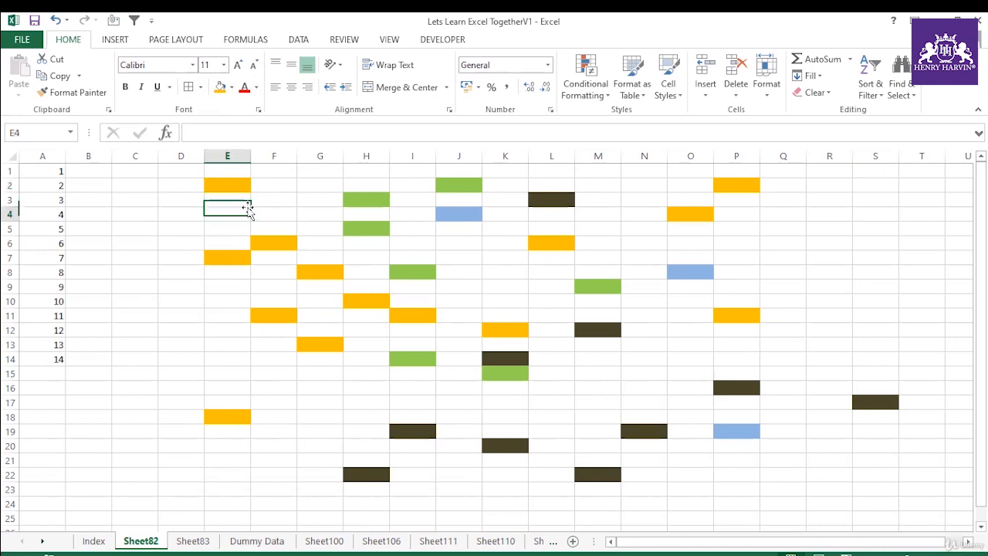
pyautogui.click(226, 186)
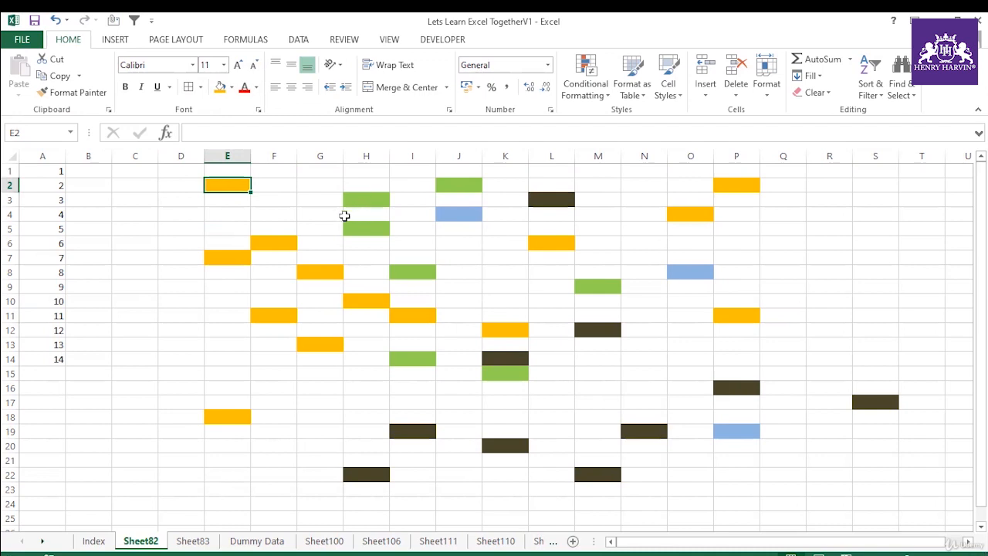
pyautogui.click(231, 88)
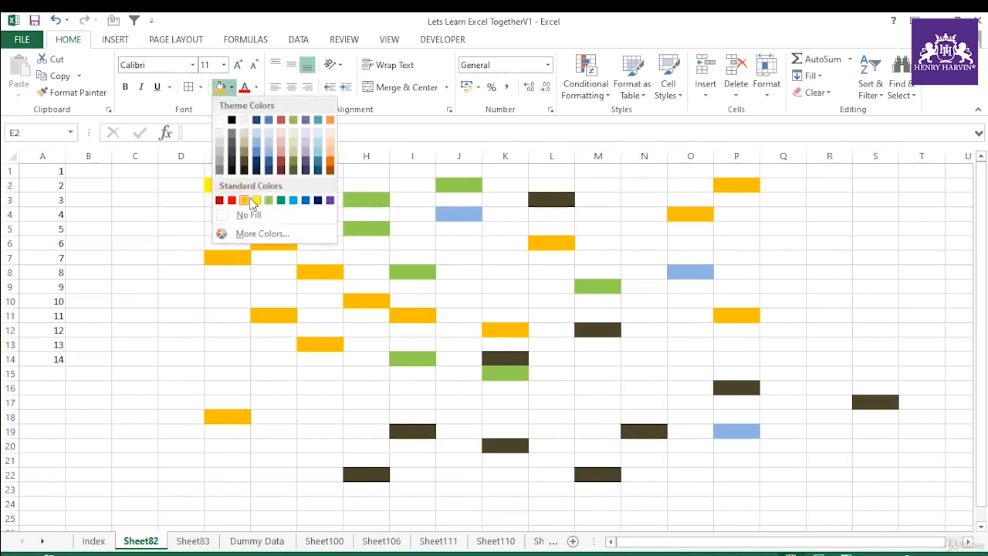
pyautogui.click(251, 200)
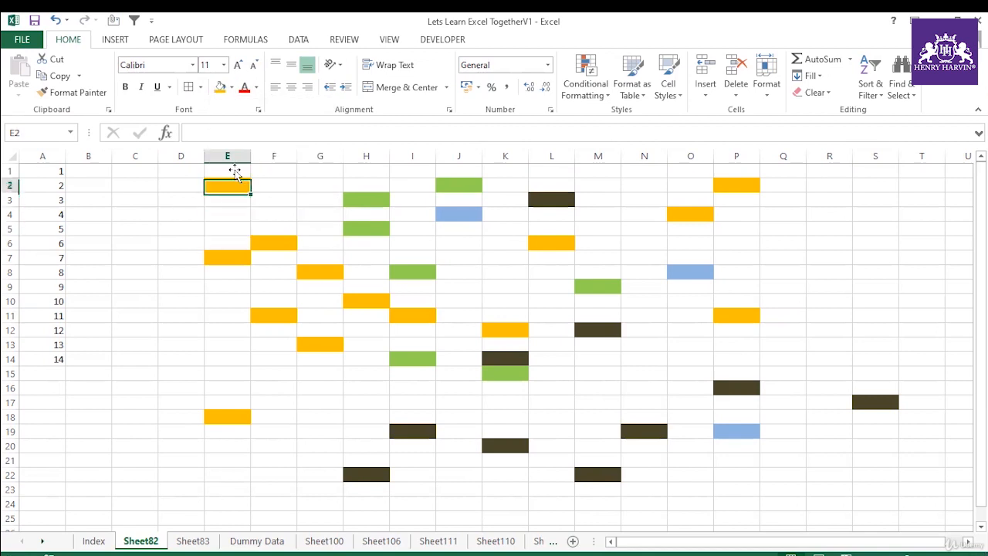
pyautogui.click(231, 87)
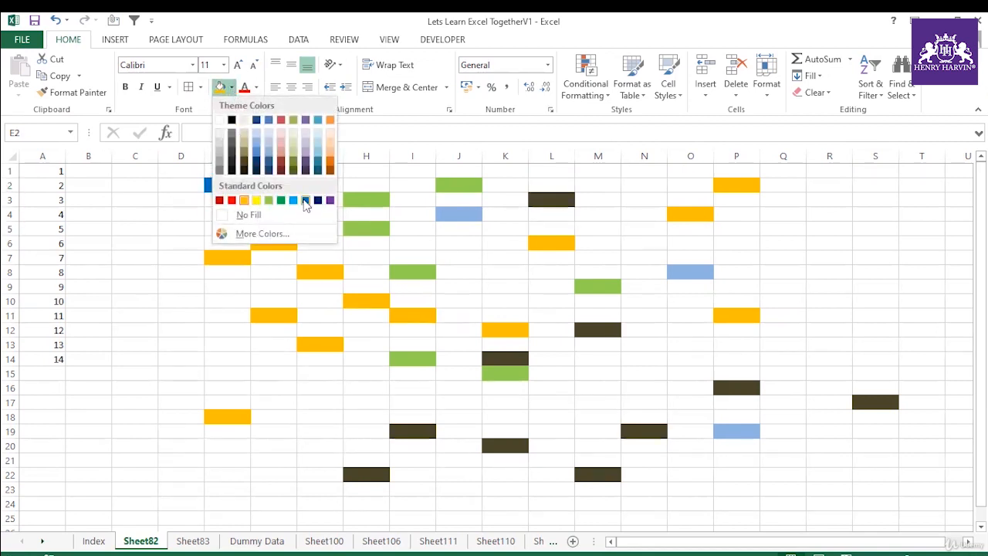
pyautogui.click(144, 211)
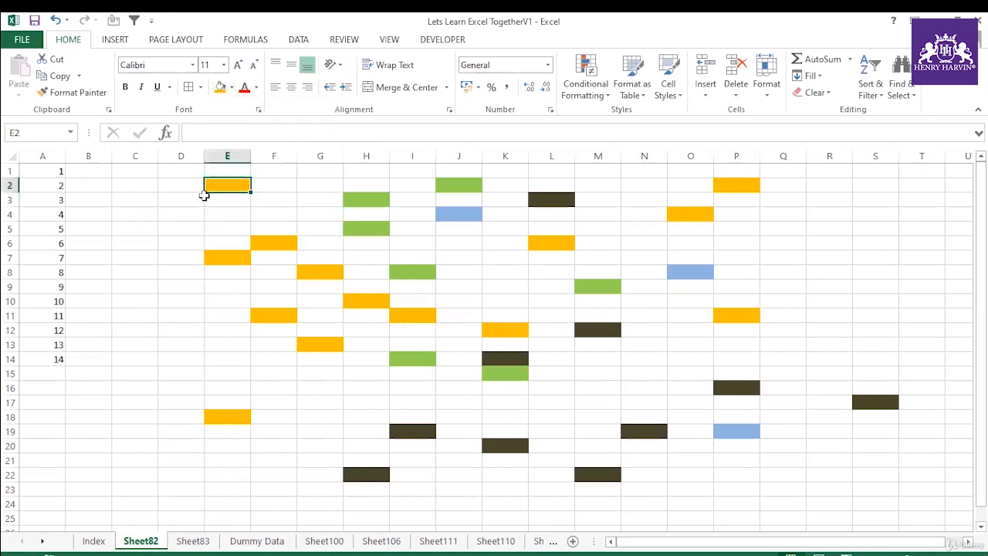
# Step: Enter the note "Orange to Blue" in cell C4 and autofit the width of column C
pyautogui.click(122, 213)
pyautogui.write('Orange to B')
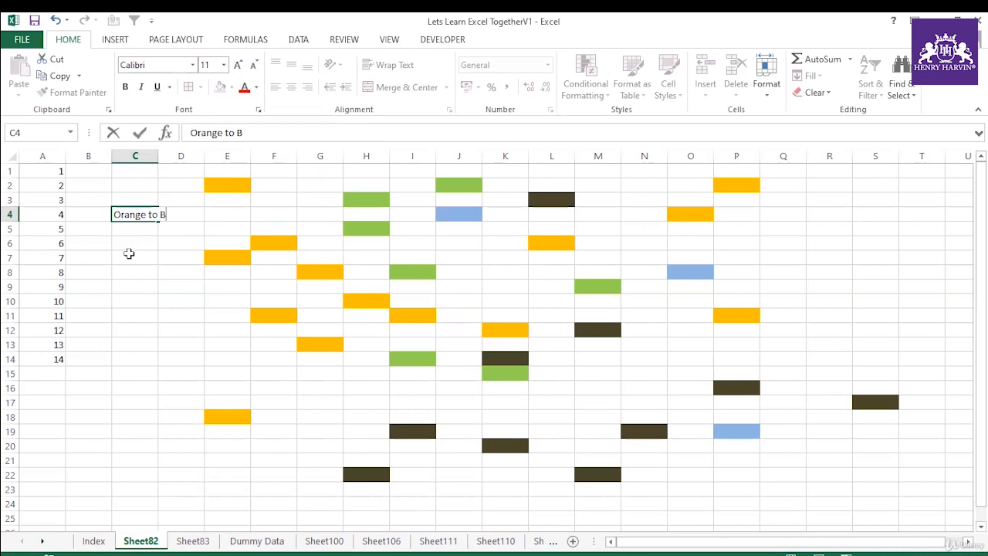
pyautogui.click(129, 253)
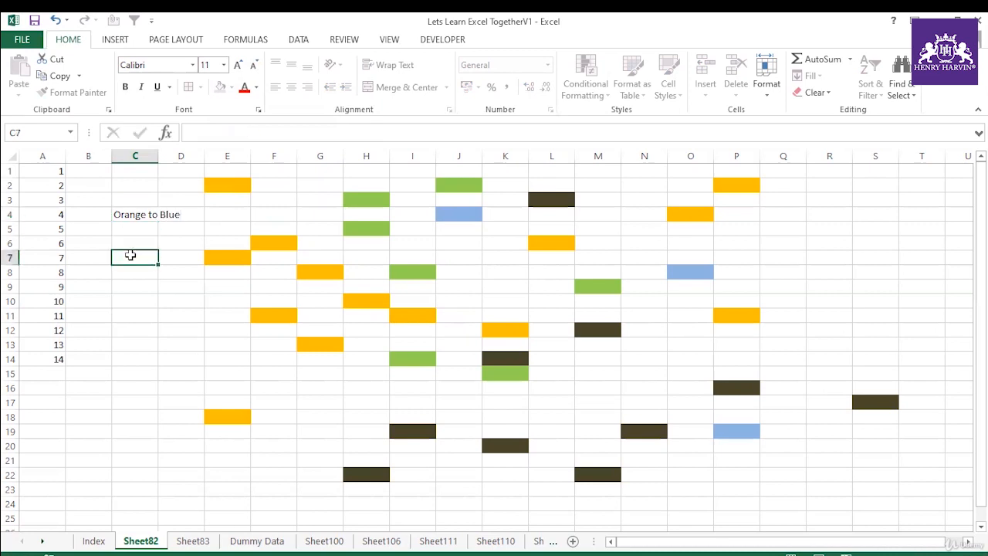
pyautogui.doubleClick(159, 156)
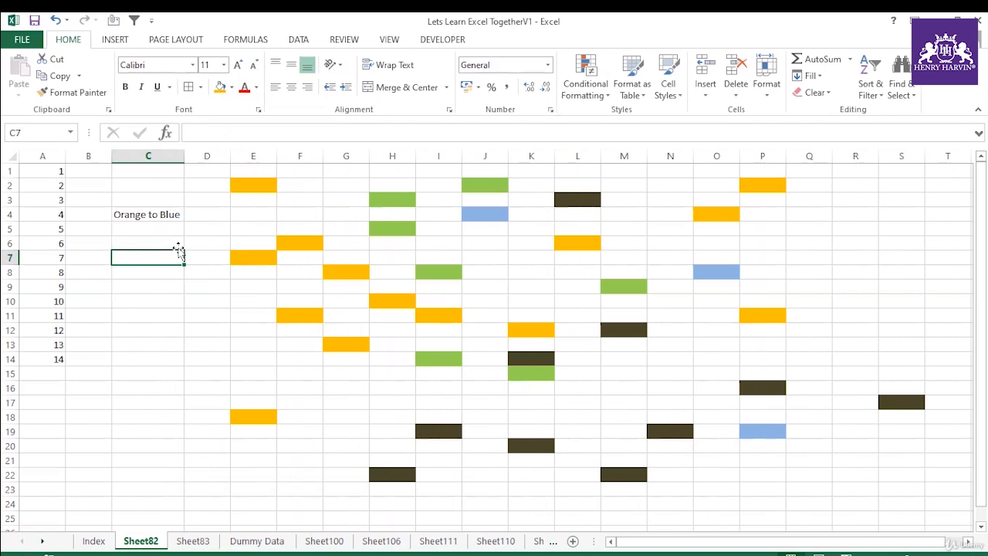
pyautogui.click(273, 184)
pyautogui.click(260, 256)
pyautogui.click(293, 248)
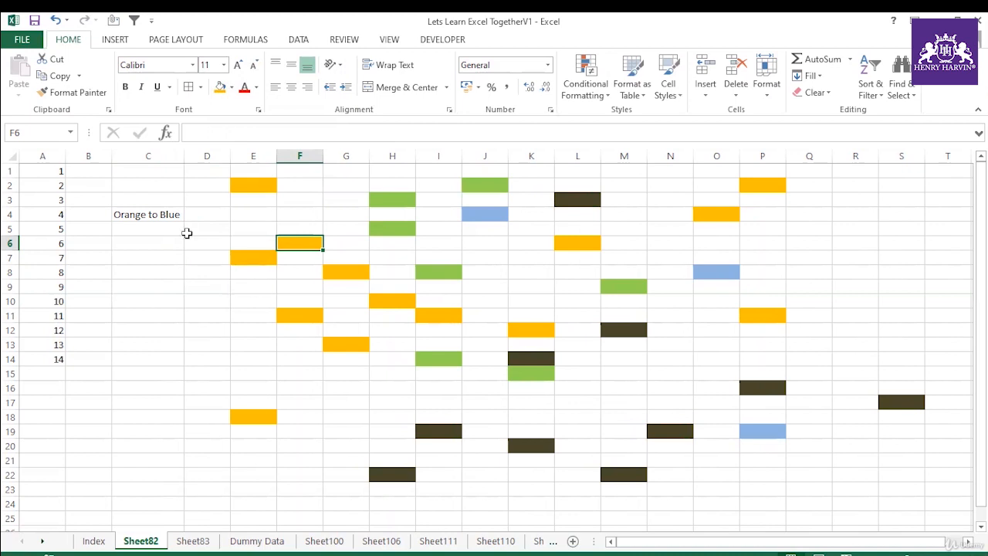
pyautogui.click(236, 183)
pyautogui.click(249, 257)
pyautogui.click(172, 274)
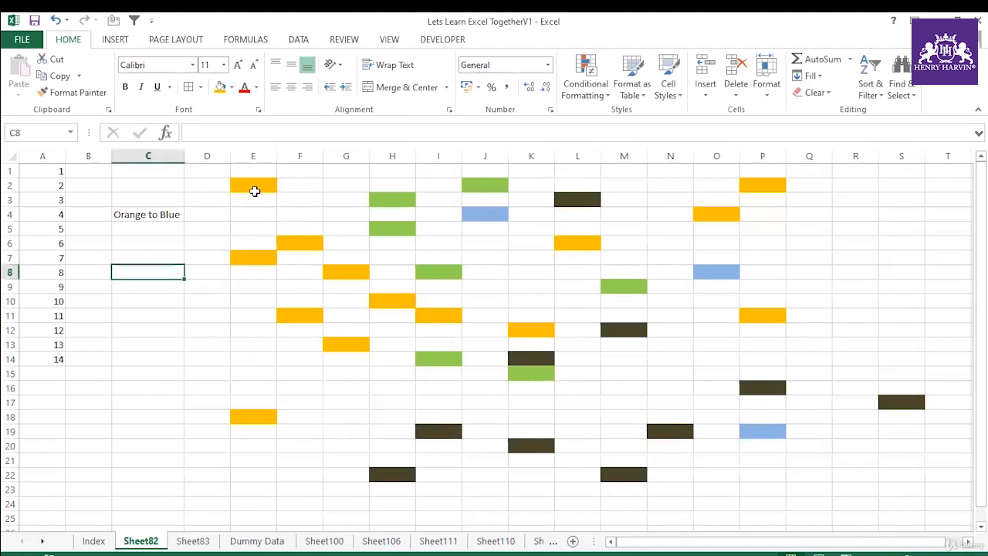
pyautogui.click(244, 186)
pyautogui.click(251, 257)
pyautogui.click(285, 239)
pyautogui.click(260, 183)
pyautogui.click(181, 208)
# Step: Try to find all cells on the sheet that match the fill format of cell E2 using Find and Replace
pyautogui.click(242, 186)
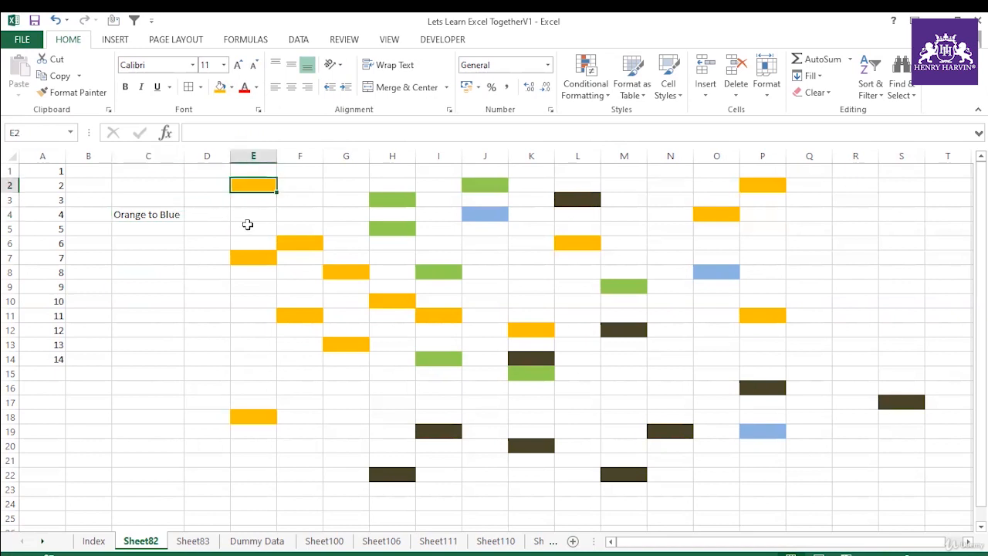
pyautogui.hotkey('ctrl', 'h')
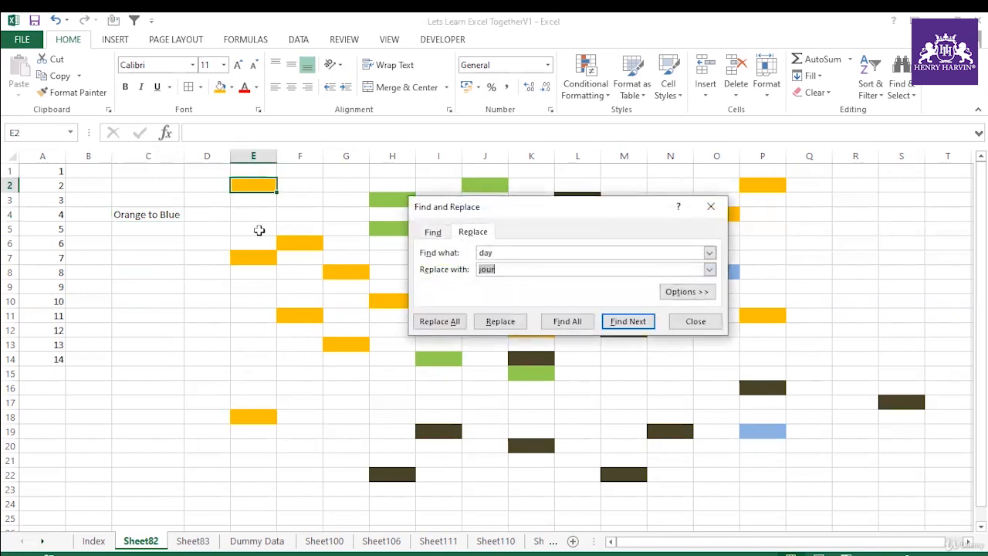
pyautogui.click(703, 292)
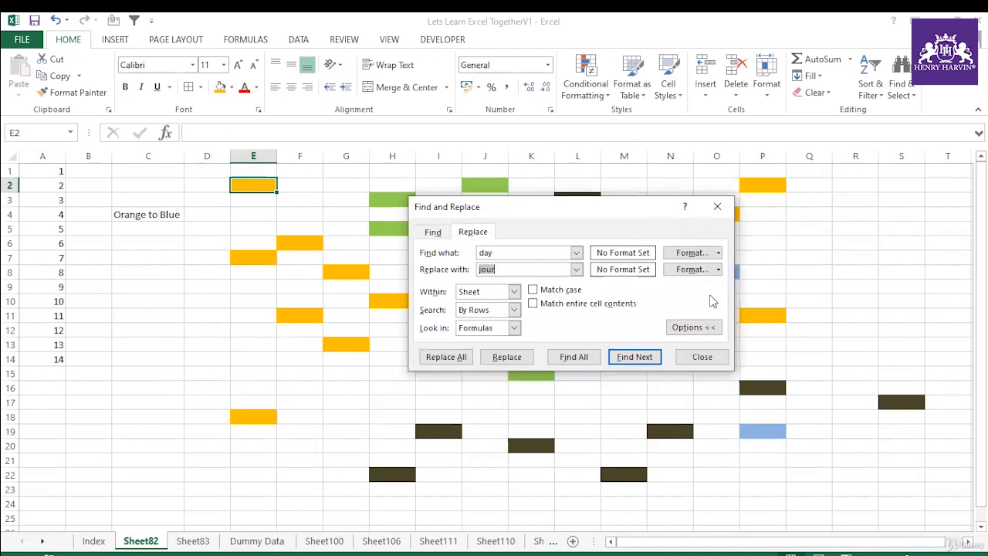
pyautogui.click(718, 253)
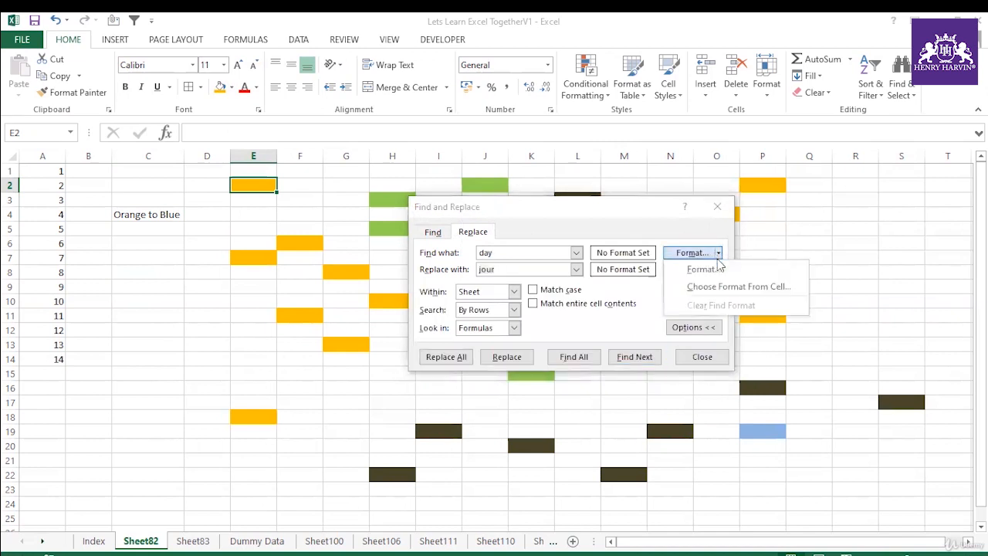
pyautogui.click(698, 285)
pyautogui.click(263, 185)
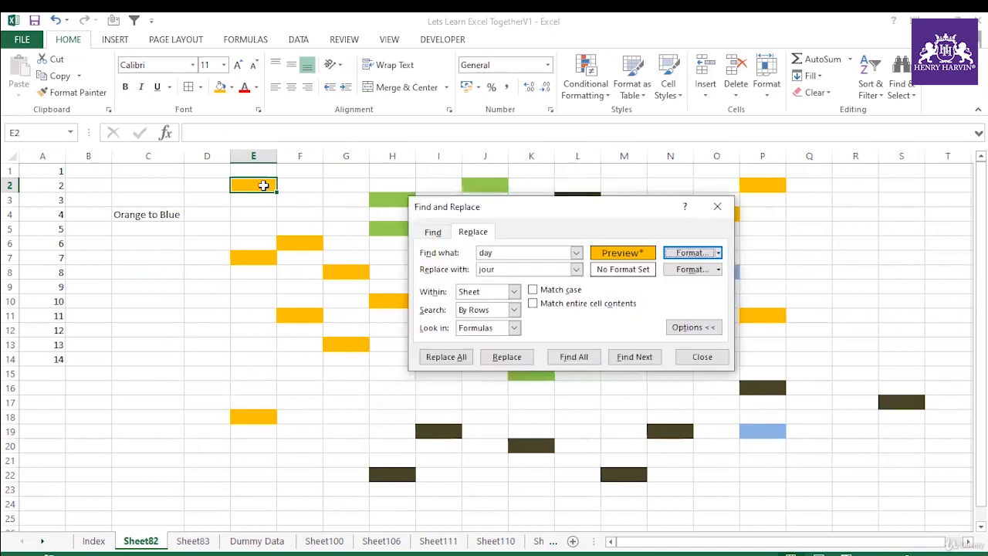
pyautogui.click(584, 362)
pyautogui.click(506, 332)
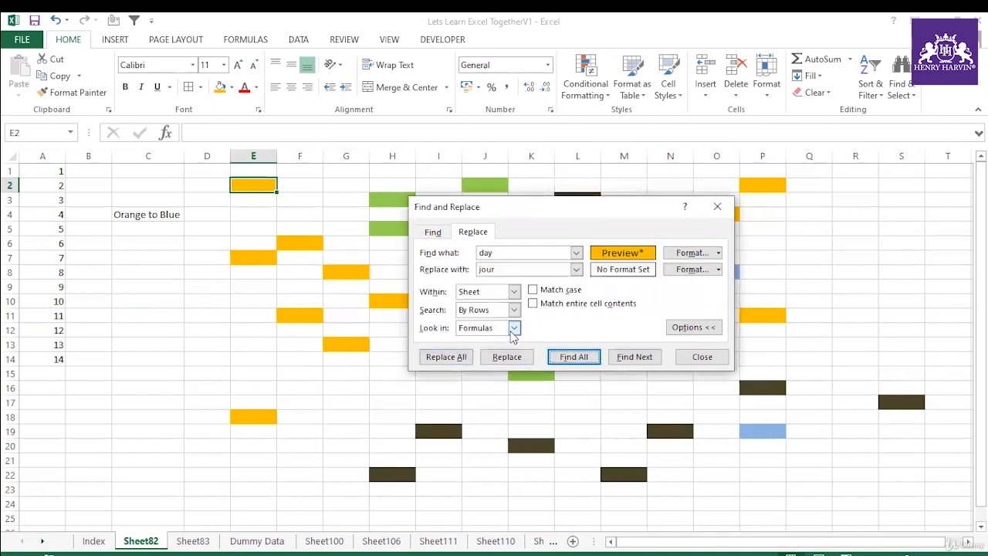
# Step: Clear the find text "day" and the replacement text "jour", close Find and Replace, and reselect cell E2
pyautogui.click(520, 269)
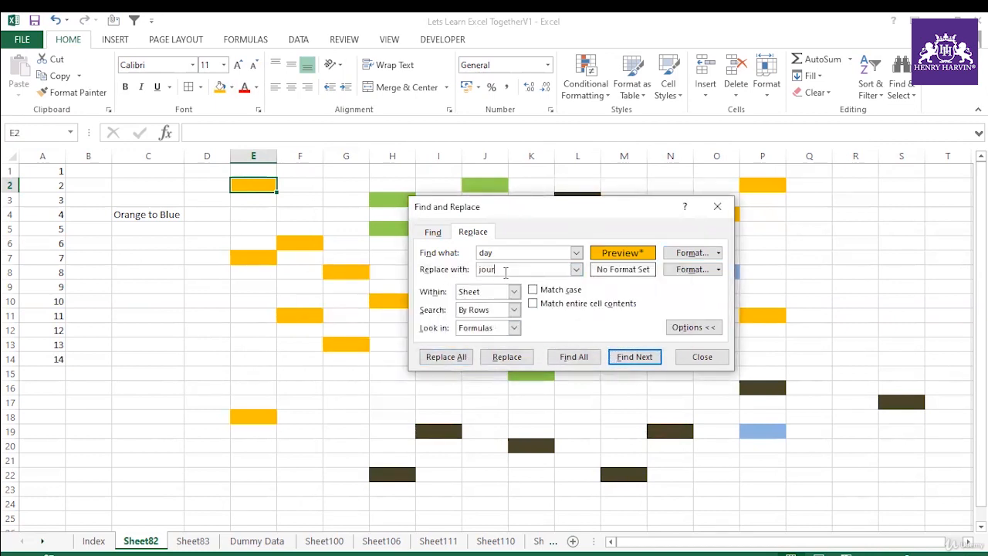
pyautogui.press('BackSpace')
pyautogui.press('BackSpace')
pyautogui.hotkey('shift', 'Tab')
pyautogui.write('d')
pyautogui.click(717, 206)
pyautogui.click(244, 330)
pyautogui.click(259, 185)
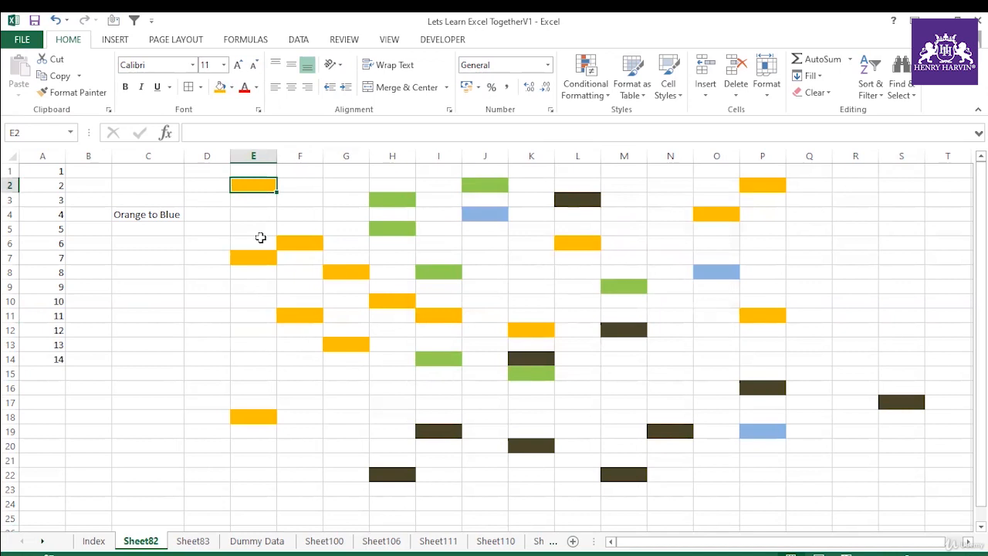
# Step: Find all cells with the format of cell E2, select every match, and close Find and Replace
pyautogui.hotkey('ctrl', 'h')
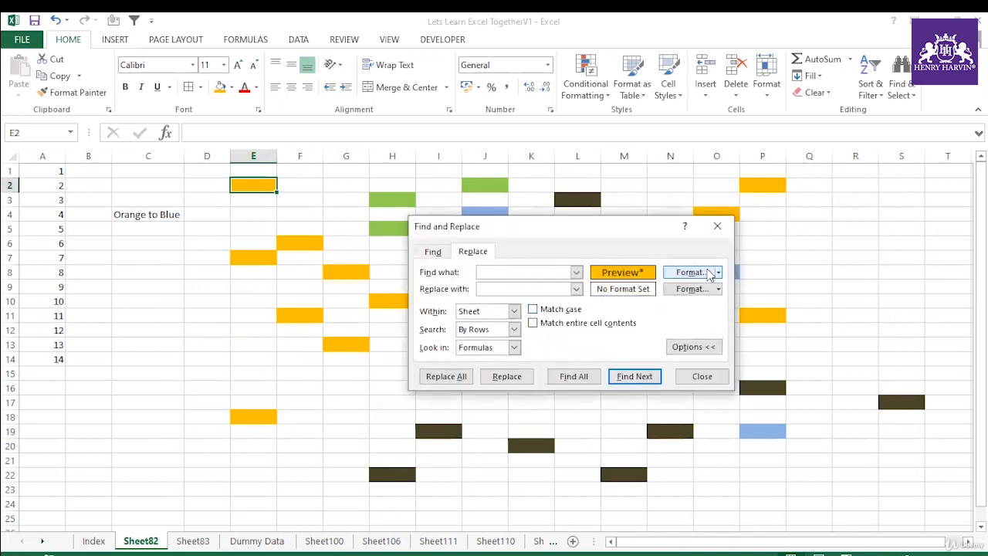
pyautogui.click(717, 272)
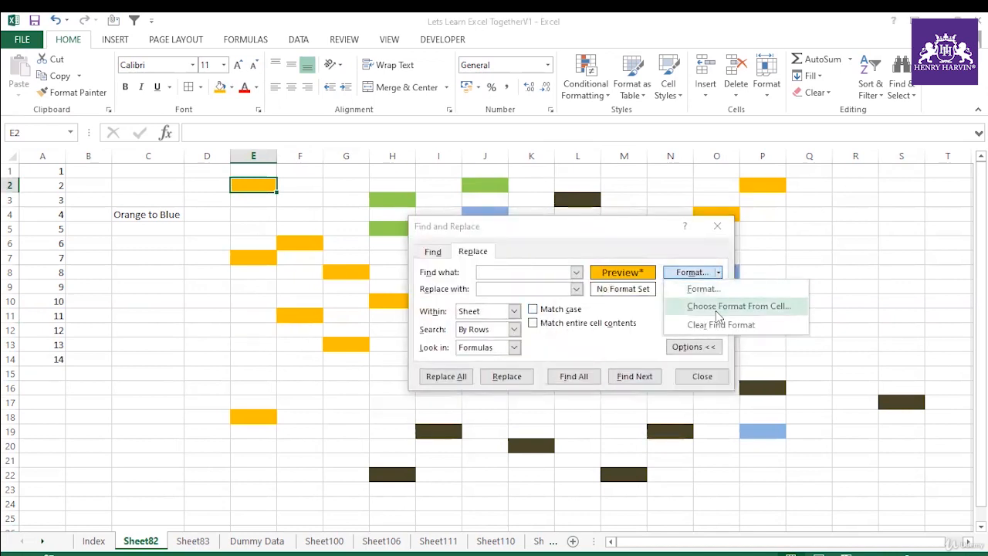
pyautogui.click(716, 305)
pyautogui.click(254, 184)
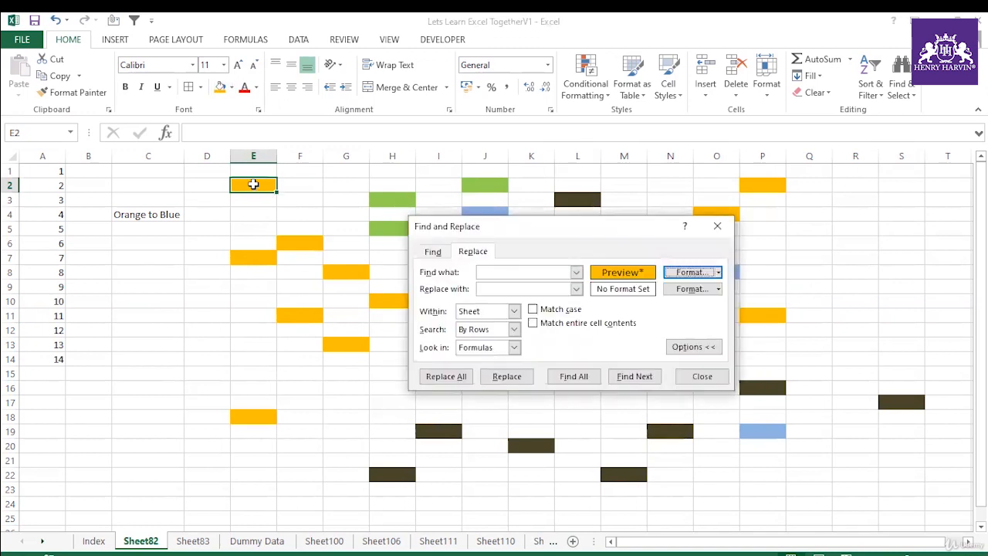
pyautogui.click(574, 376)
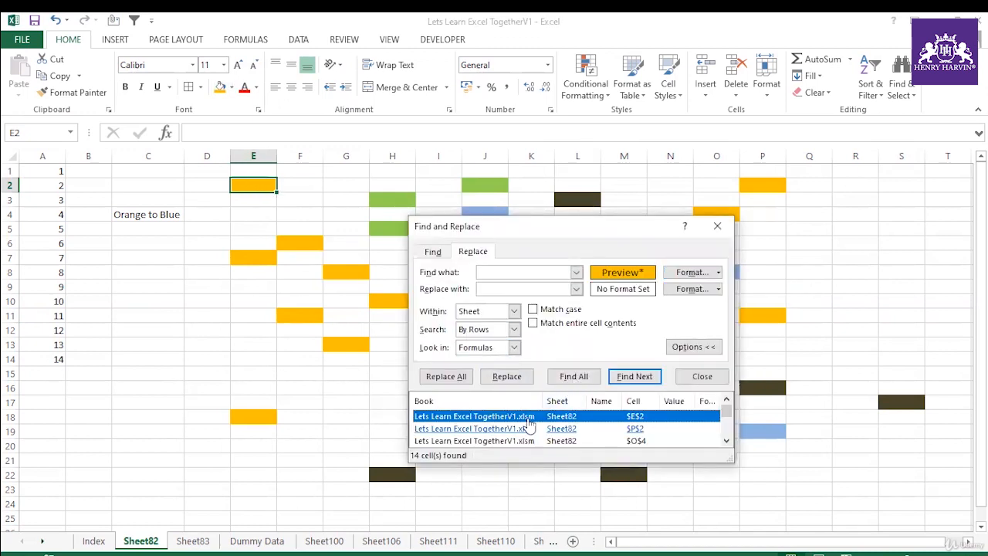
pyautogui.hotkey('ctrl', 'a')
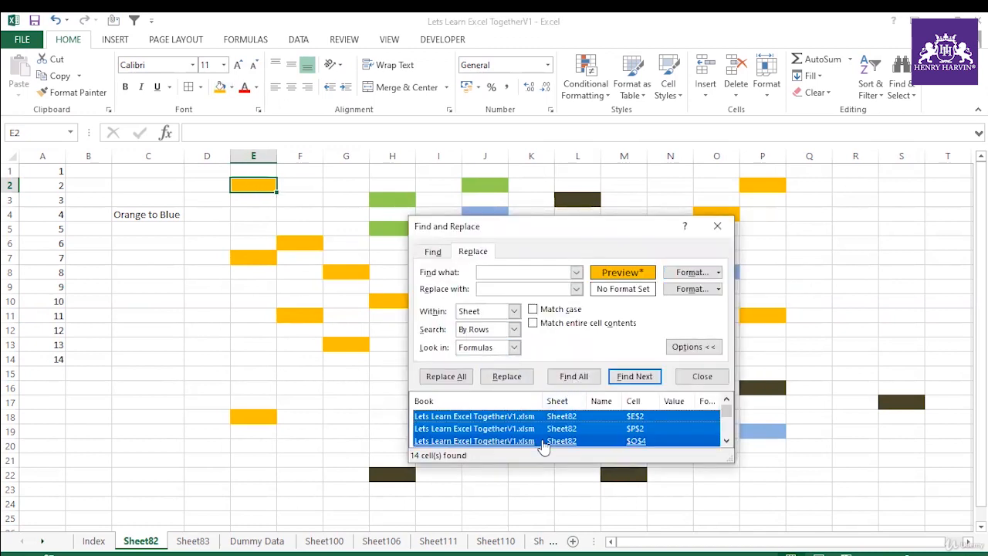
pyautogui.click(715, 229)
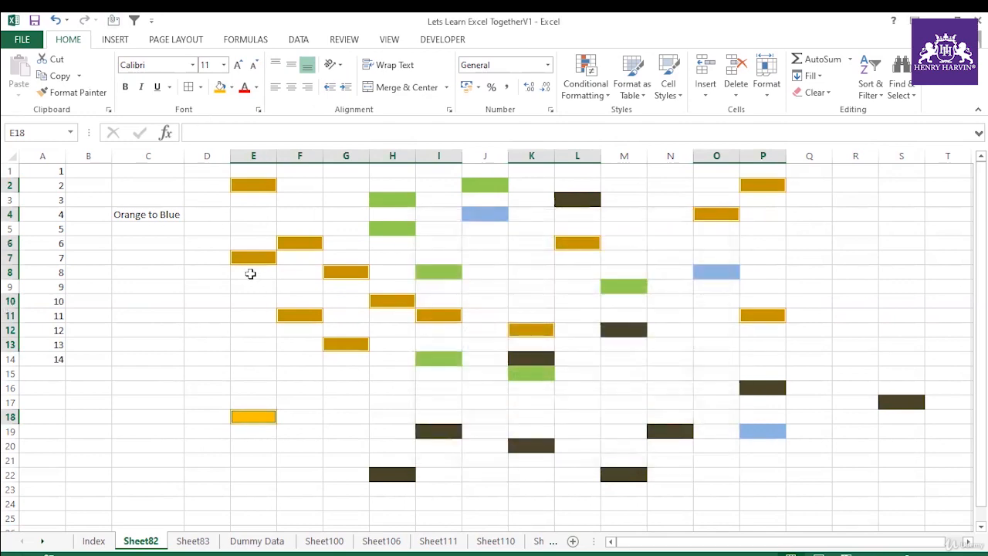
# Step: Fill the selected orange cells with the standard blue colour and deselect them
pyautogui.click(232, 87)
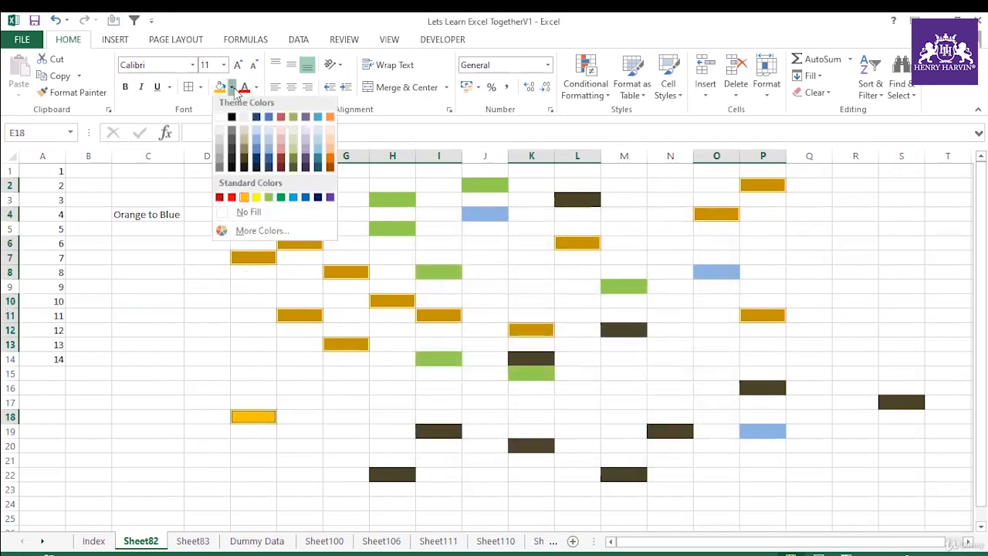
pyautogui.click(306, 201)
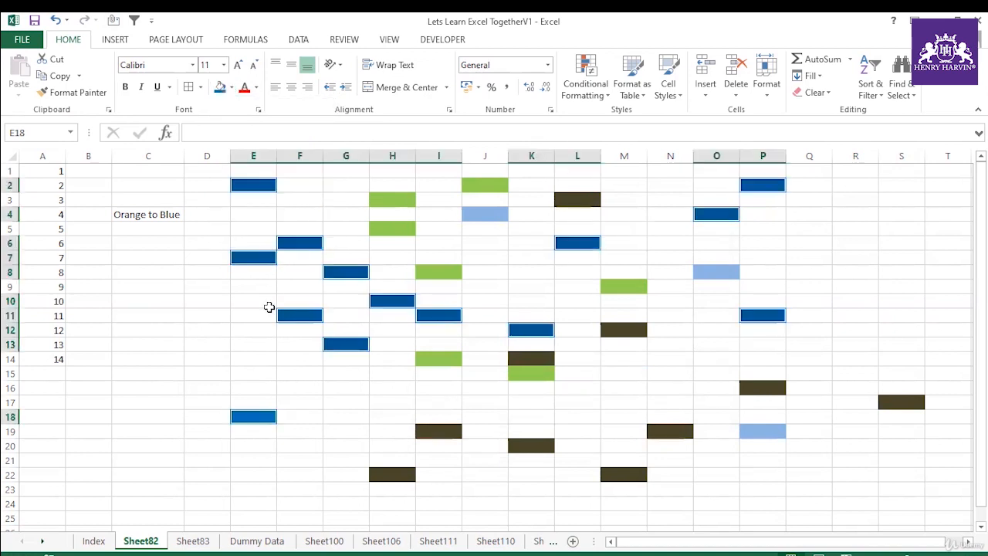
pyautogui.click(214, 370)
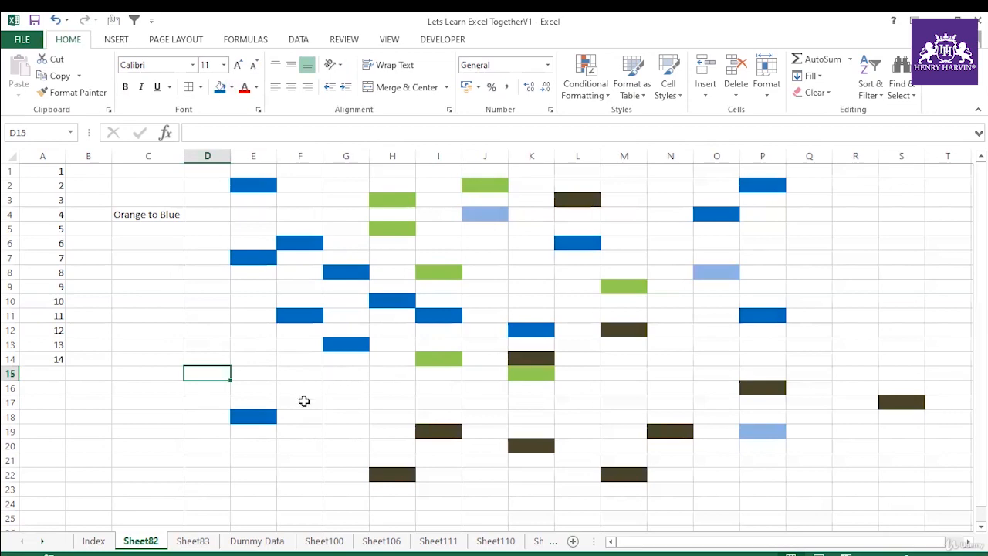
# Step: Open Sheet83 and jump to cell AA10 using Go To
pyautogui.click(192, 543)
pyautogui.click(142, 541)
pyautogui.click(192, 542)
pyautogui.click(236, 243)
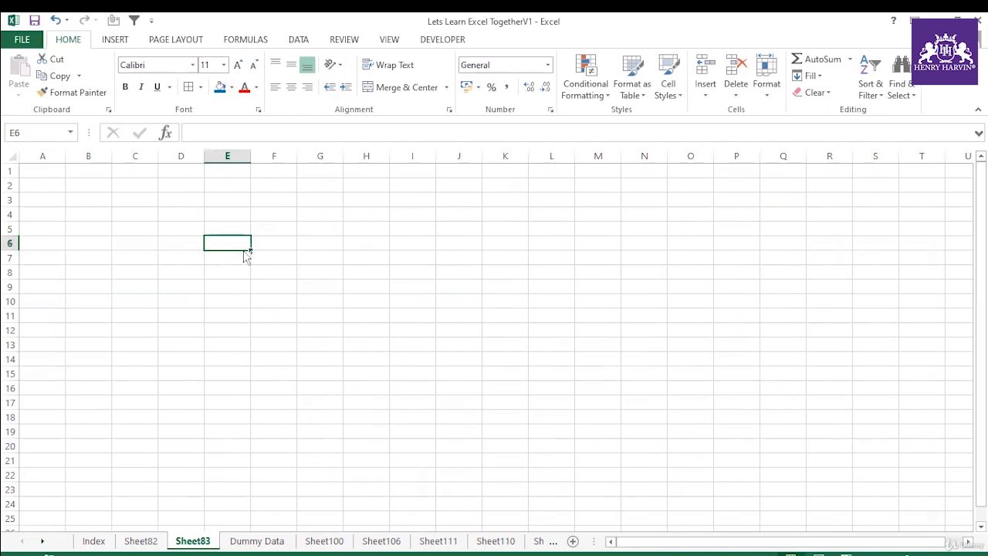
pyautogui.press('F5')
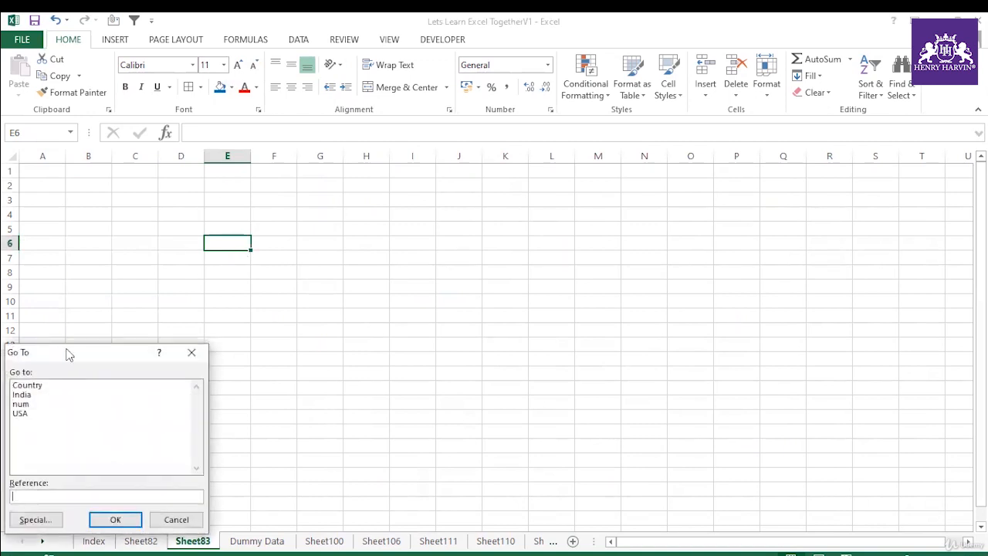
pyautogui.moveTo(67, 354); pyautogui.dragTo(284, 181)
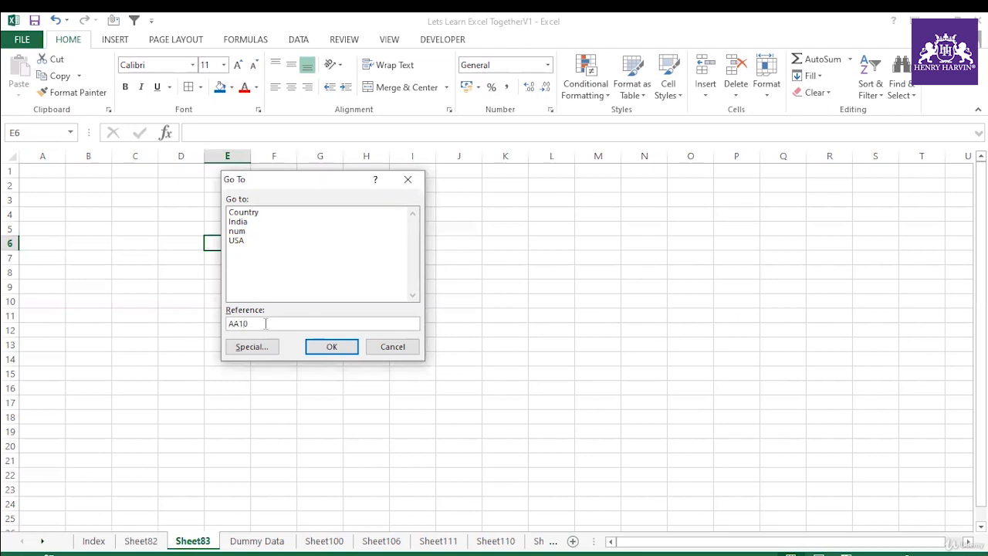
pyautogui.press('Return')
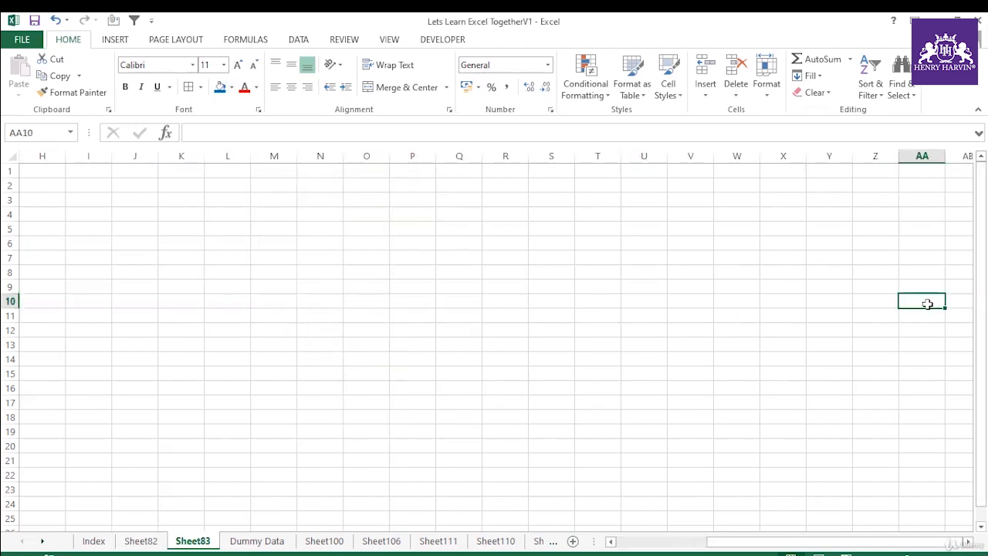
# Step: Enter 123 in cell B2 and fill it down to B19 as a series increasing by one
pyautogui.moveTo(753, 542); pyautogui.dragTo(663, 545)
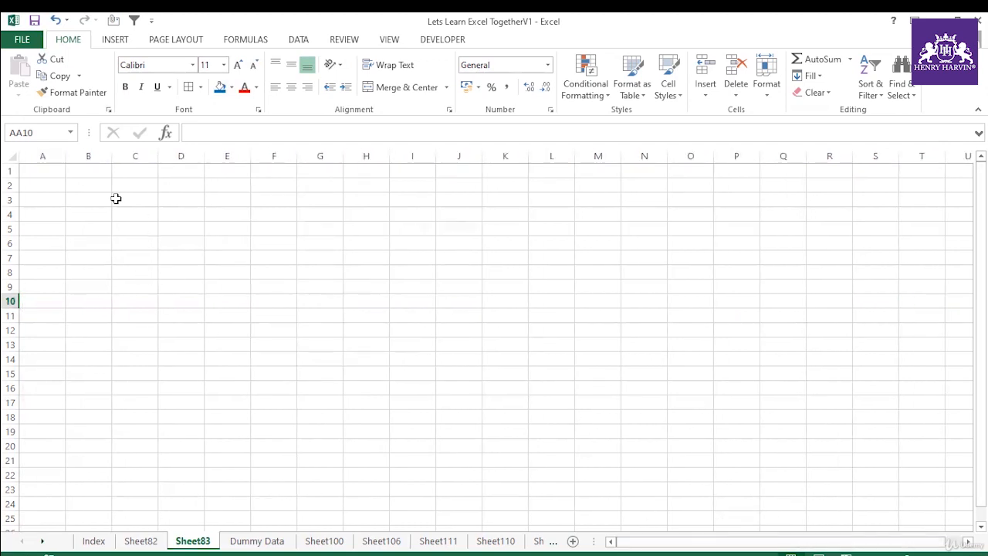
pyautogui.click(75, 184)
pyautogui.write('123')
pyautogui.press('Down')
pyautogui.press('Down')
pyautogui.press('Down')
pyautogui.press('Down')
pyautogui.click(102, 189)
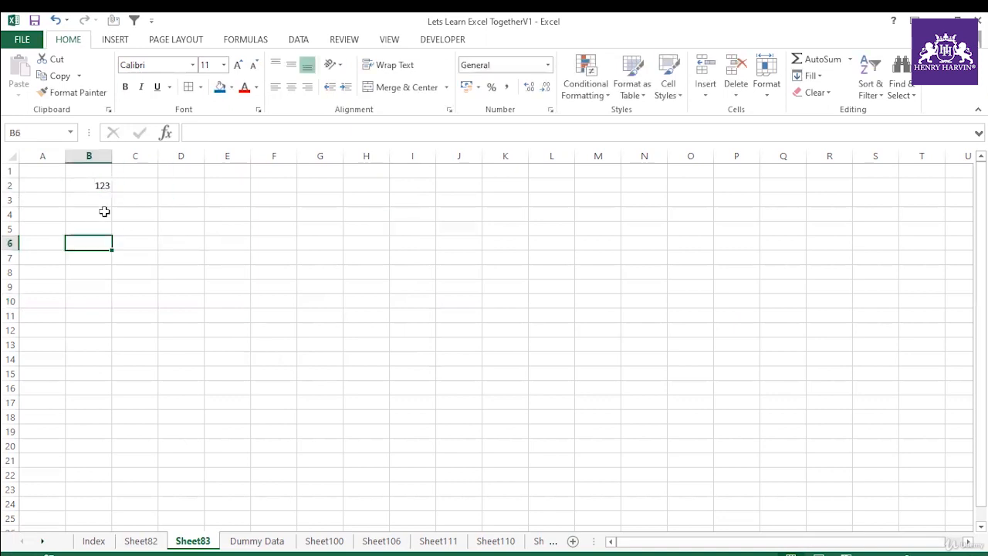
pyautogui.moveTo(112, 192); pyautogui.dragTo(116, 437)
pyautogui.click(121, 446)
pyautogui.click(166, 479)
pyautogui.click(189, 390)
# Step: Clear the values in cells B10, B12, B16, B7 and B5 to leave gaps in the number list
pyautogui.click(109, 257)
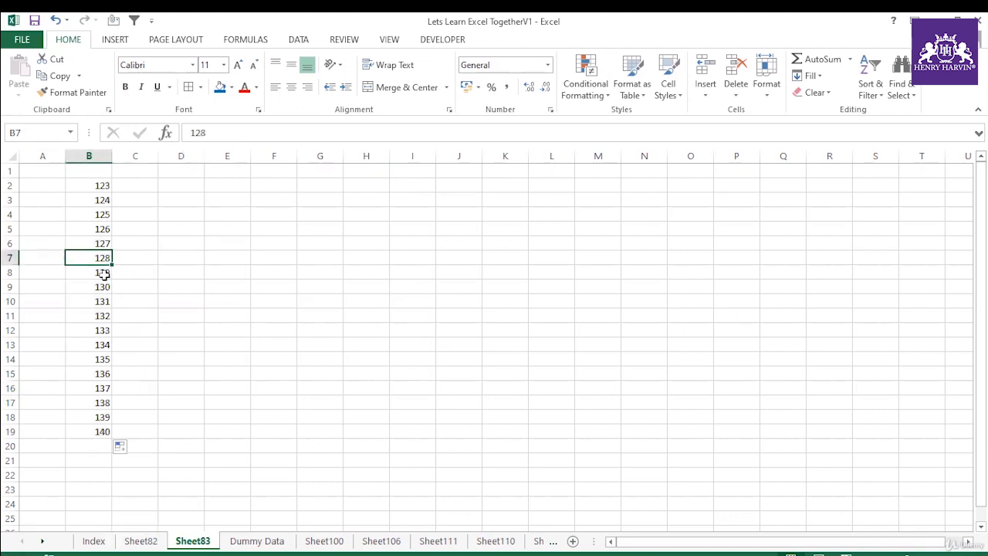
pyautogui.click(94, 298)
pyautogui.press('BackSpace')
pyautogui.click(95, 331)
pyautogui.press('BackSpace')
pyautogui.click(95, 388)
pyautogui.press('BackSpace')
pyautogui.click(97, 257)
pyautogui.press('BackSpace')
pyautogui.click(92, 234)
pyautogui.press('BackSpace')
pyautogui.click(180, 271)
pyautogui.click(92, 188)
pyautogui.moveTo(93, 220); pyautogui.dragTo(78, 431)
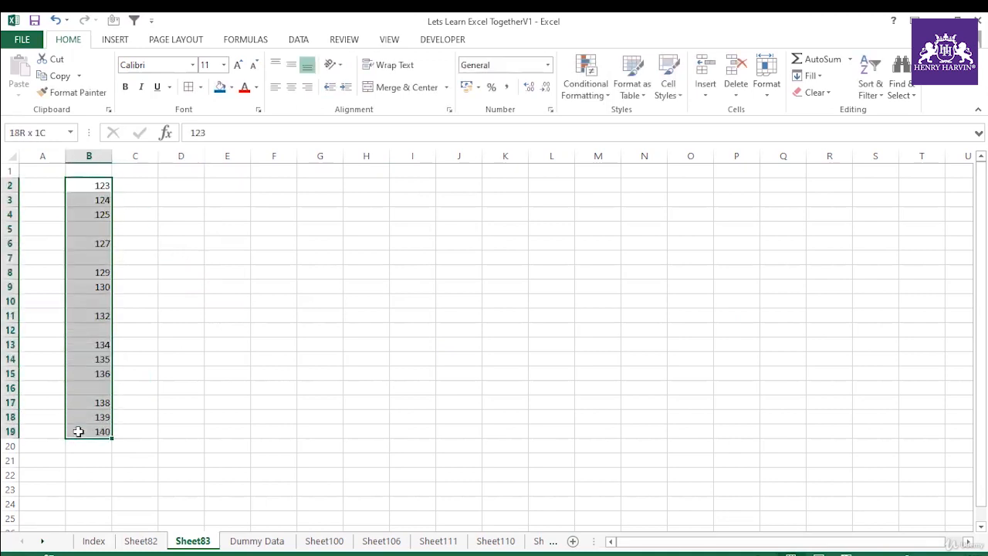
# Step: Enter the heading "How to remove the blank rows" in cell F5
pyautogui.click(277, 224)
pyautogui.write('How')
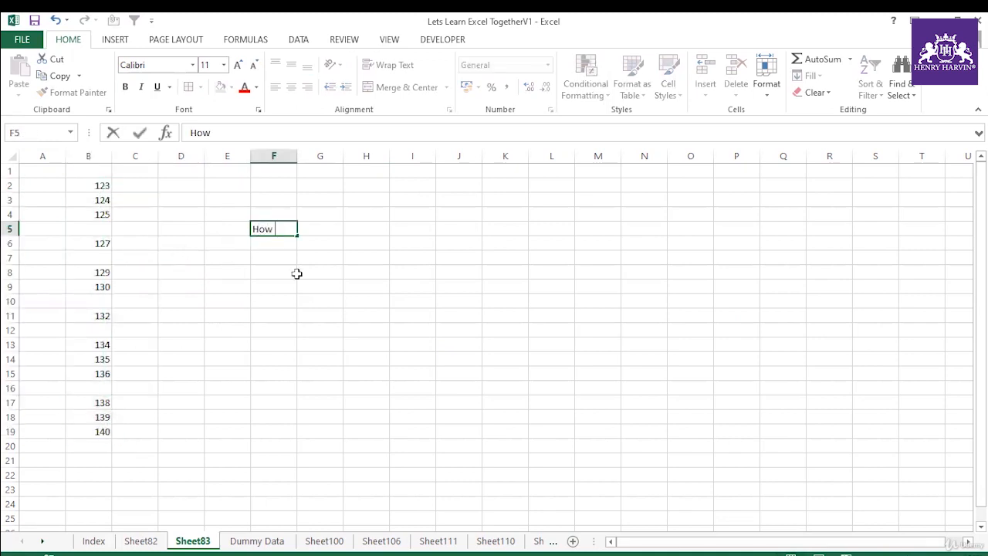
pyautogui.write(' to remove the blank rows')
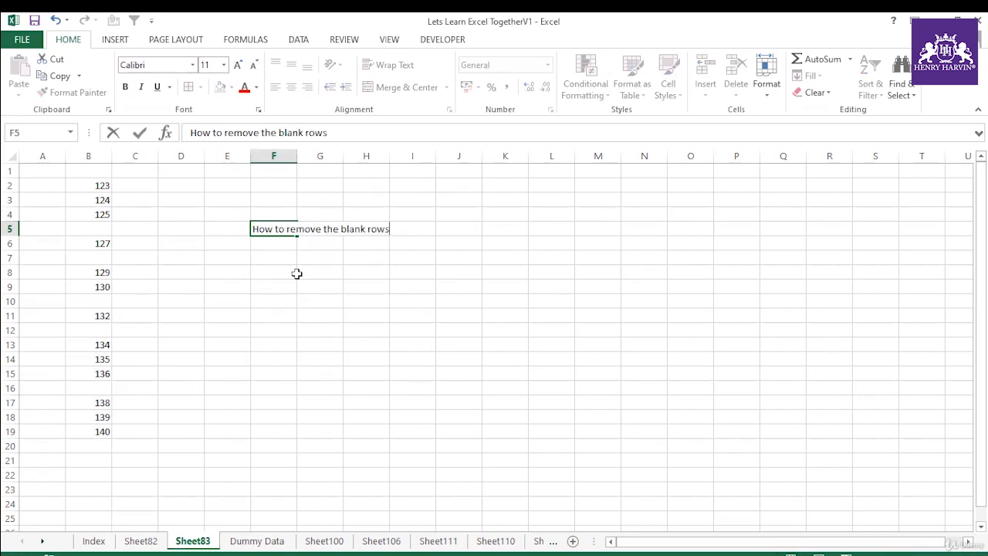
pyautogui.click(347, 296)
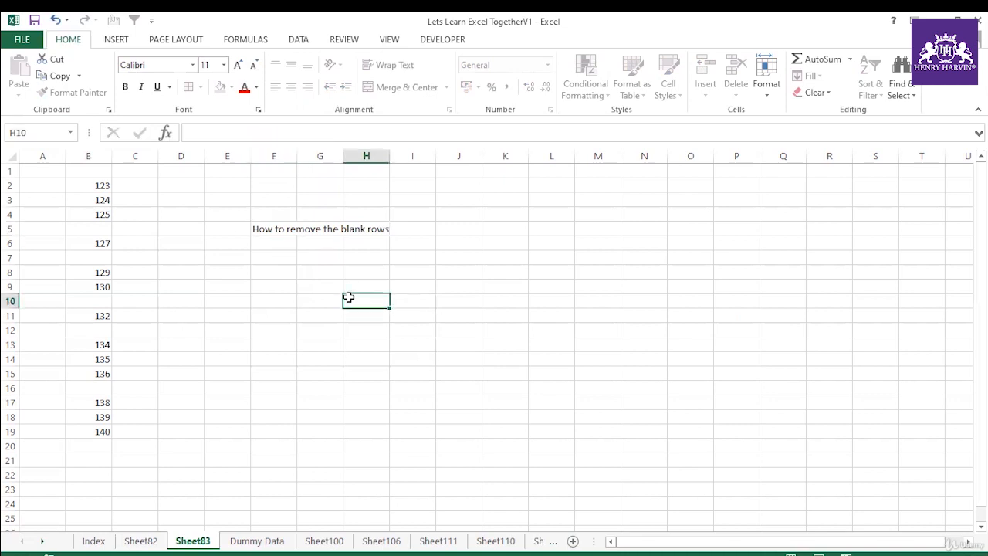
pyautogui.moveTo(98, 185); pyautogui.dragTo(100, 436)
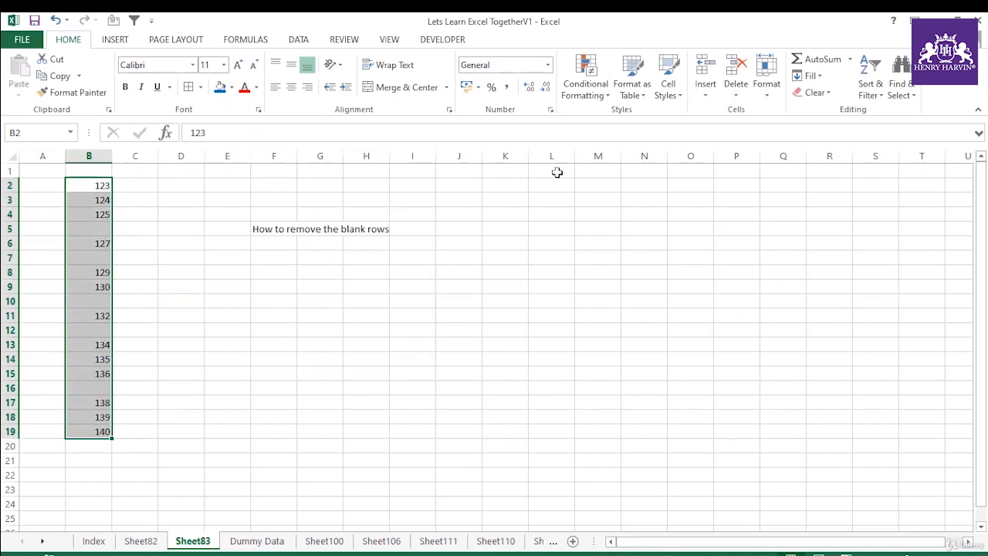
pyautogui.click(899, 95)
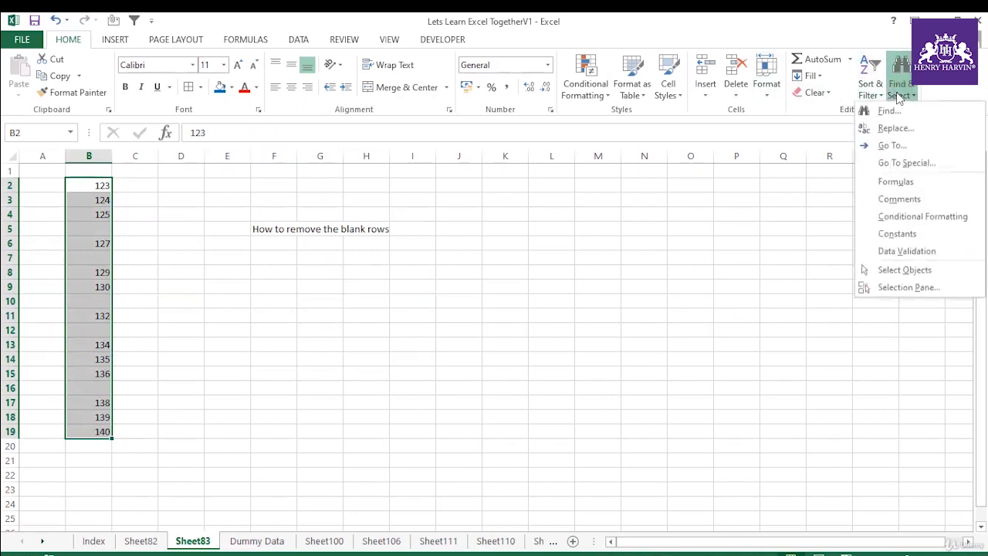
pyautogui.click(901, 145)
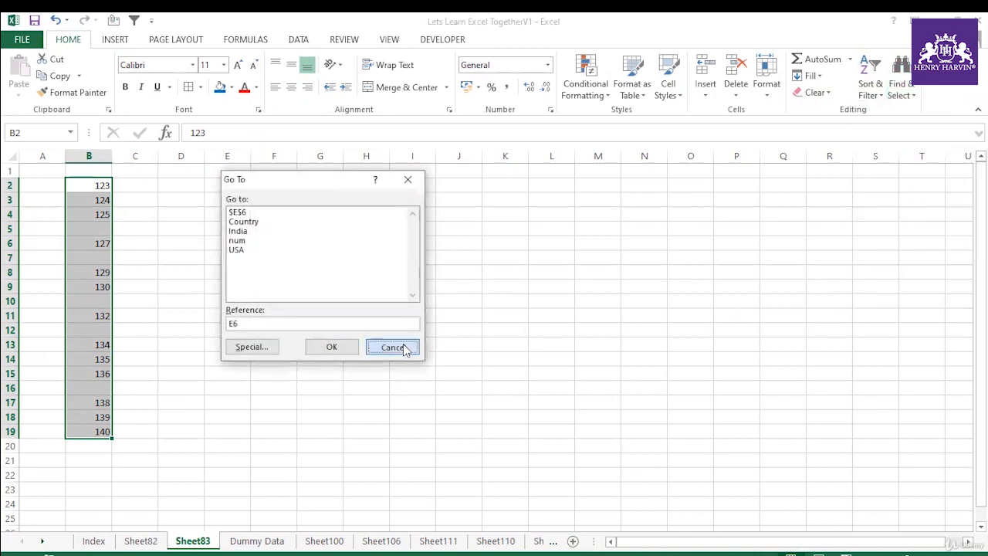
pyautogui.click(399, 347)
pyautogui.hotkey('ctrl', 'g')
pyautogui.click(399, 347)
pyautogui.click(413, 230)
# Step: Note the Go To shortcuts in column I: Ctrl+G in cell I9 and F5 in cell I10
pyautogui.click(431, 285)
pyautogui.write('Ctrl+G')
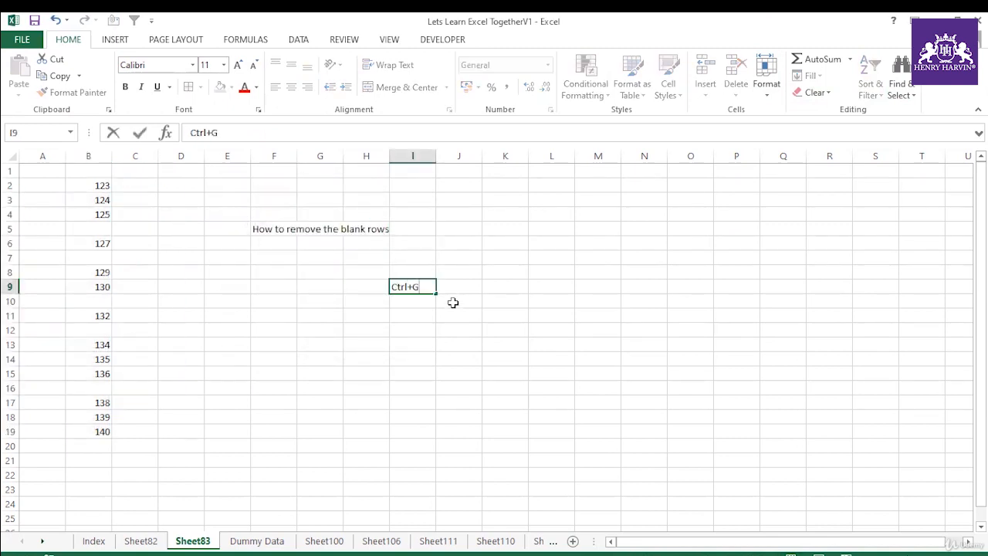
pyautogui.click(450, 312)
pyautogui.click(415, 286)
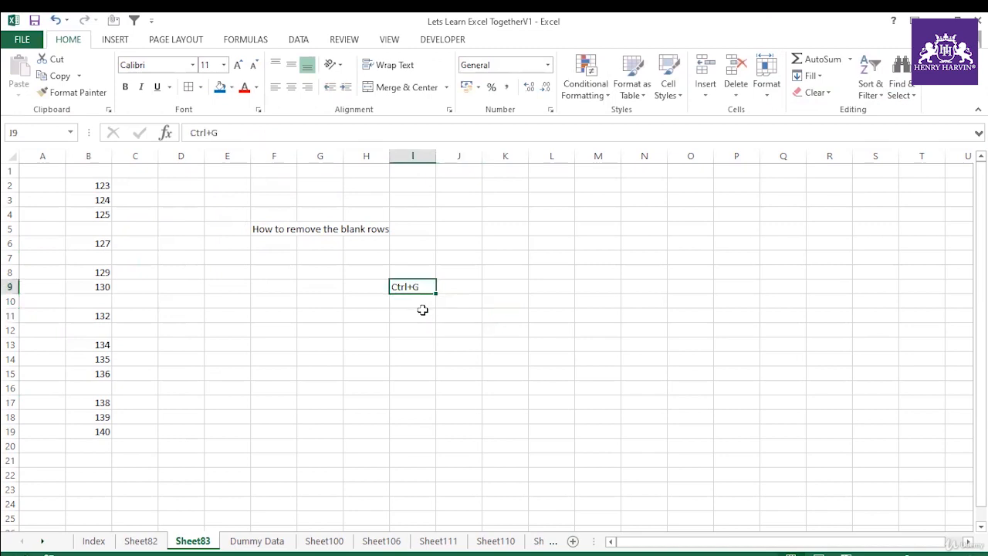
pyautogui.click(422, 310)
pyautogui.click(421, 302)
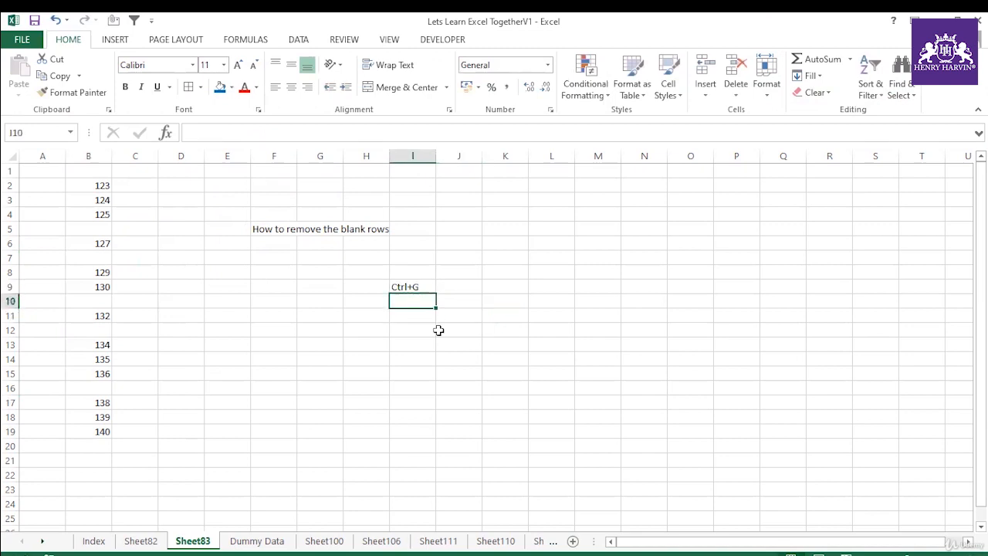
pyautogui.hotkey('ctrl', 'g')
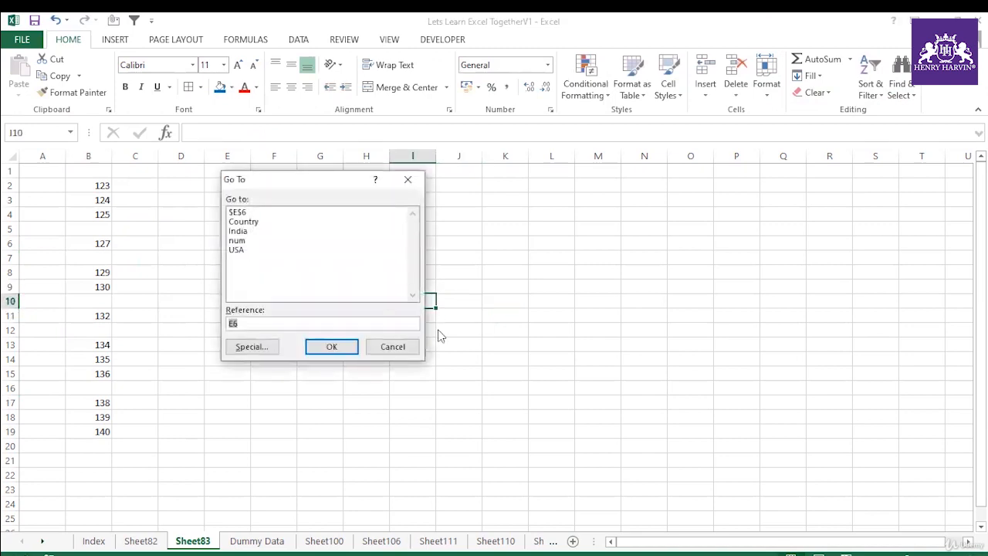
pyautogui.click(382, 347)
pyautogui.write('F5')
pyautogui.click(427, 343)
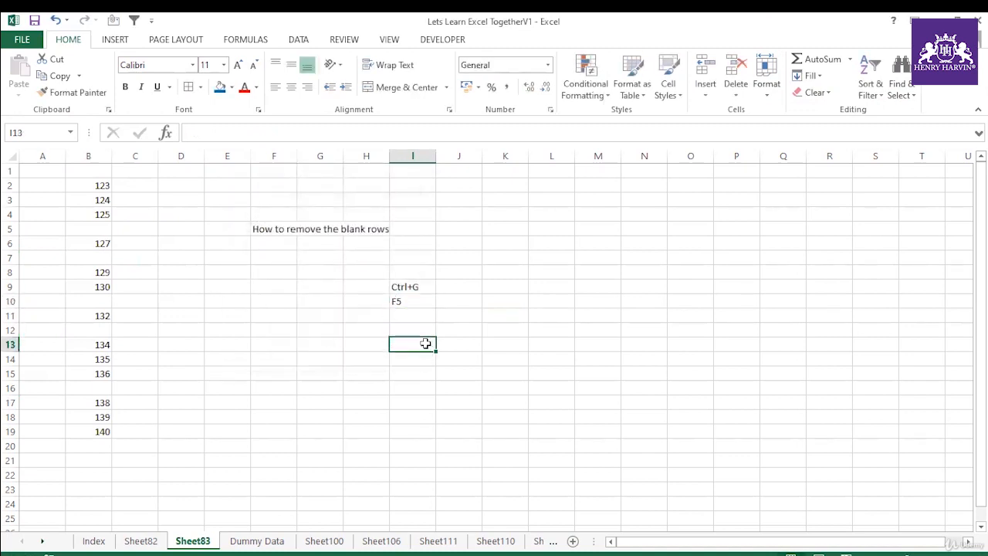
# Step: Select the blank cells in B2:B19 with Go To Special and try to open the row options from row 5
pyautogui.moveTo(103, 185); pyautogui.dragTo(108, 432)
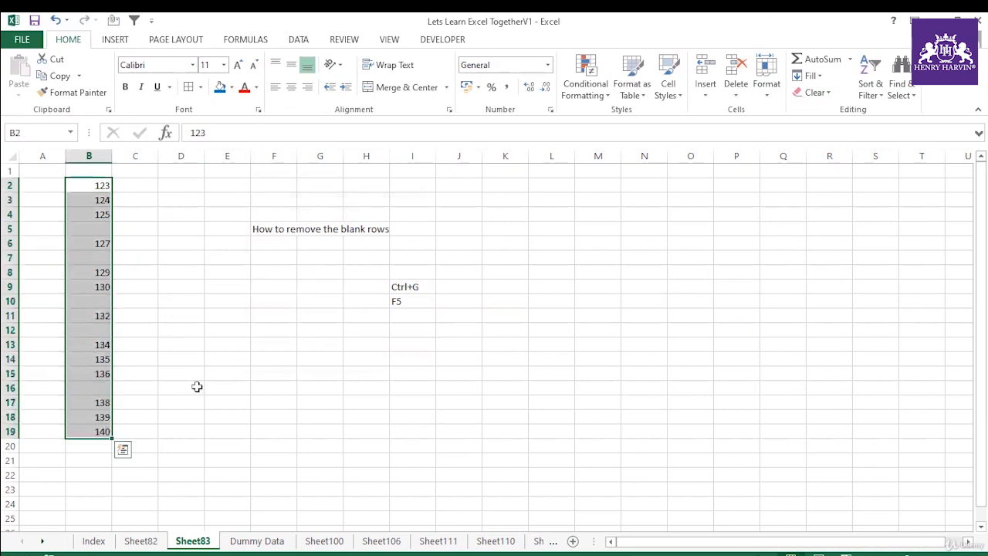
pyautogui.hotkey('ctrl', 'g')
pyautogui.click(267, 349)
pyautogui.click(244, 288)
pyautogui.click(343, 368)
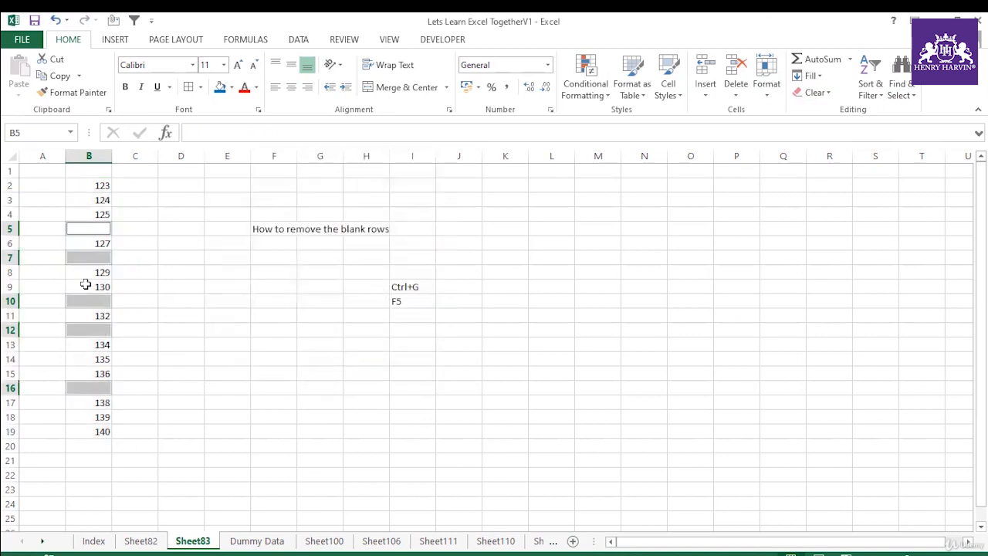
pyautogui.click(10, 230)
pyautogui.rightClick(11, 231)
pyautogui.press('Escape')
pyautogui.click(172, 286)
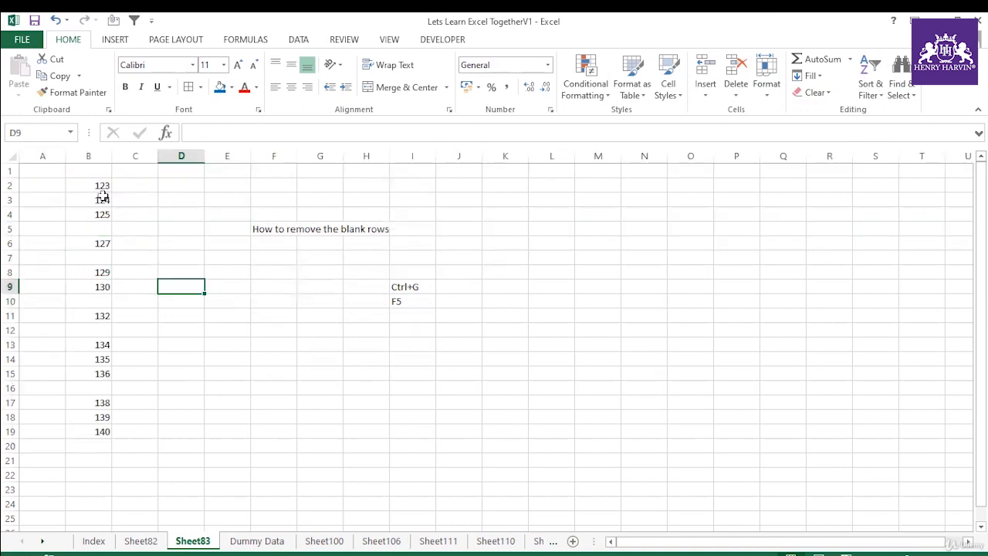
# Step: Try once more to select the blanks in B2:B19 with Go To Special and use row 5's options on them
pyautogui.moveTo(98, 188); pyautogui.dragTo(100, 433)
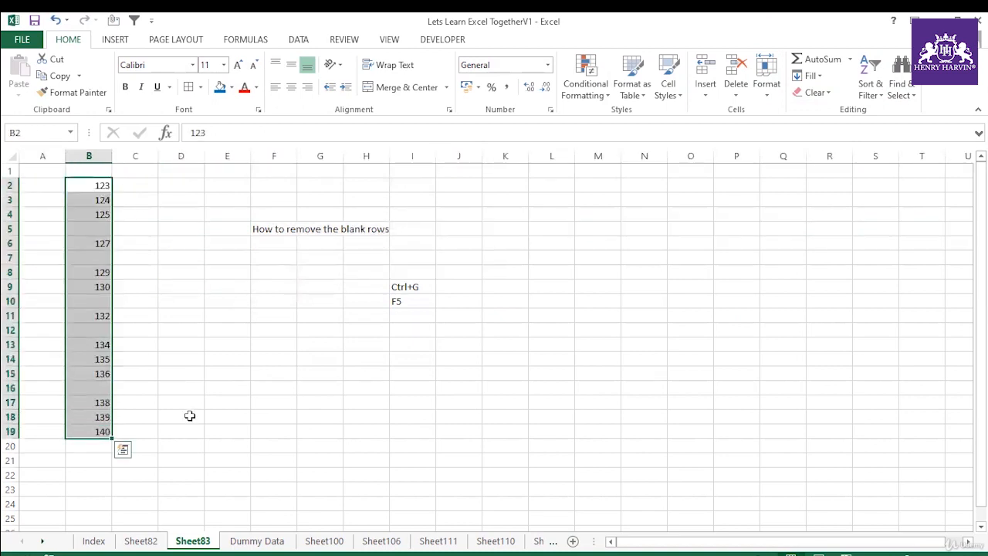
pyautogui.hotkey('ctrl', 'g')
pyautogui.click(249, 346)
pyautogui.click(230, 287)
pyautogui.click(343, 368)
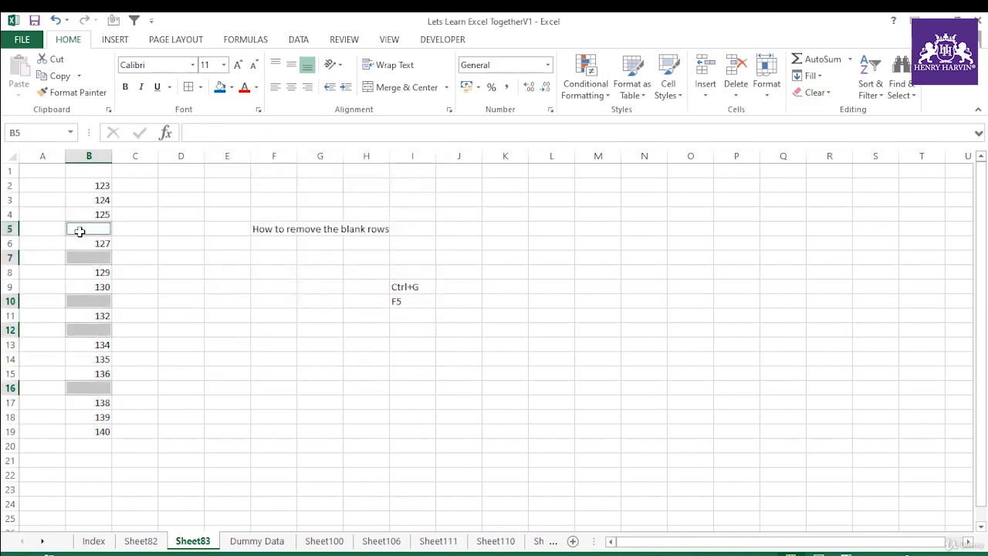
pyautogui.rightClick(14, 232)
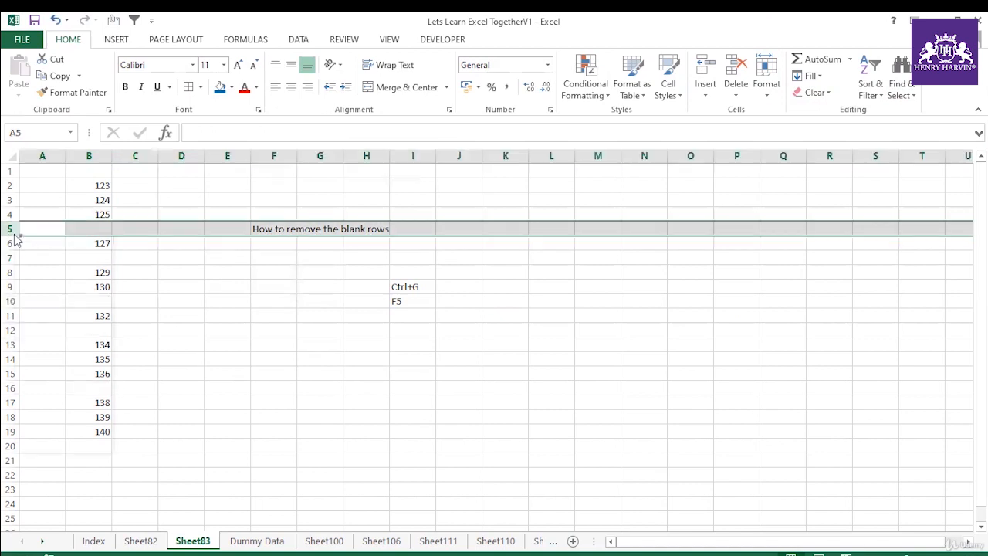
pyautogui.click(202, 289)
# Step: Select only the blank cells in B2:B19 with Go To Special and fill them with blue
pyautogui.moveTo(99, 185); pyautogui.dragTo(105, 431)
pyautogui.hotkey('ctrl', 'g')
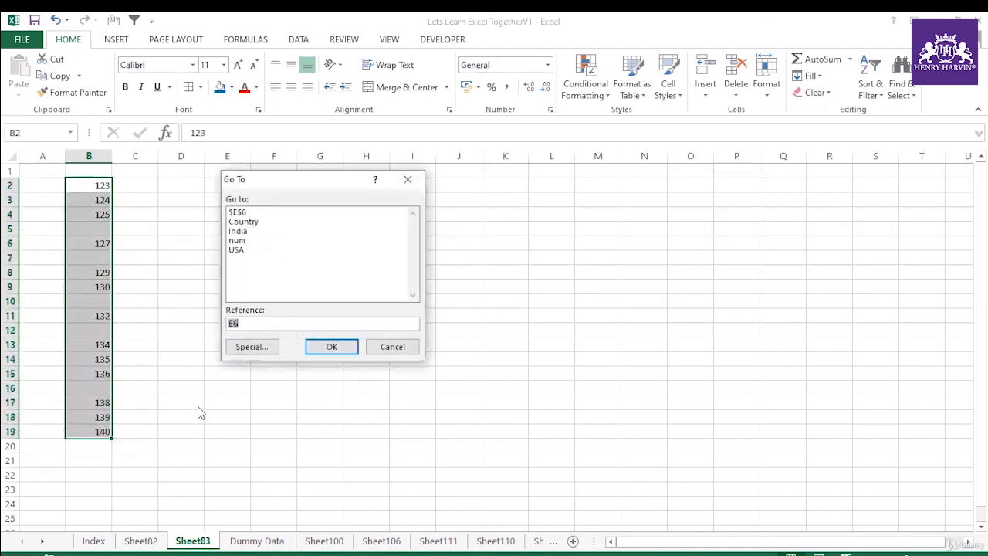
pyautogui.click(249, 346)
pyautogui.click(244, 288)
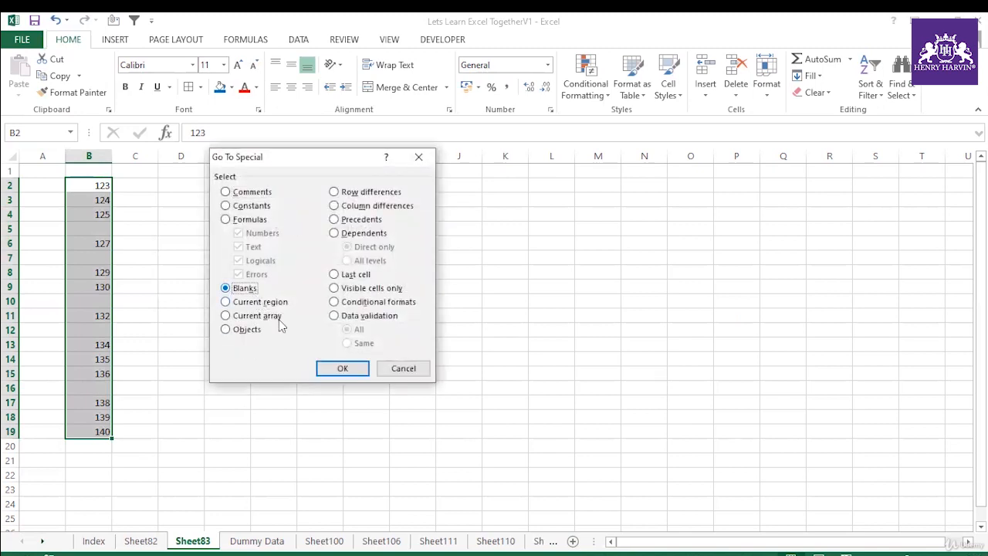
pyautogui.click(342, 368)
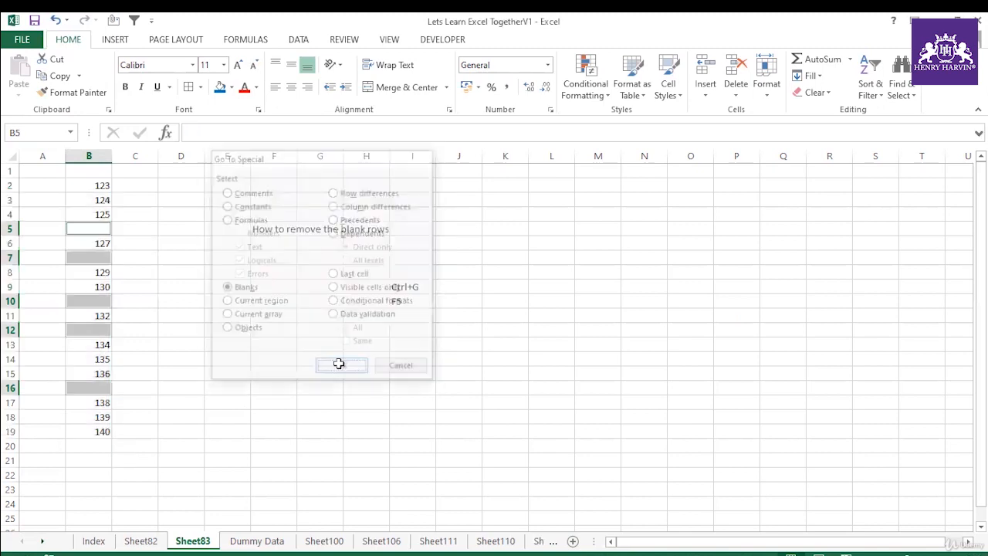
pyautogui.click(220, 87)
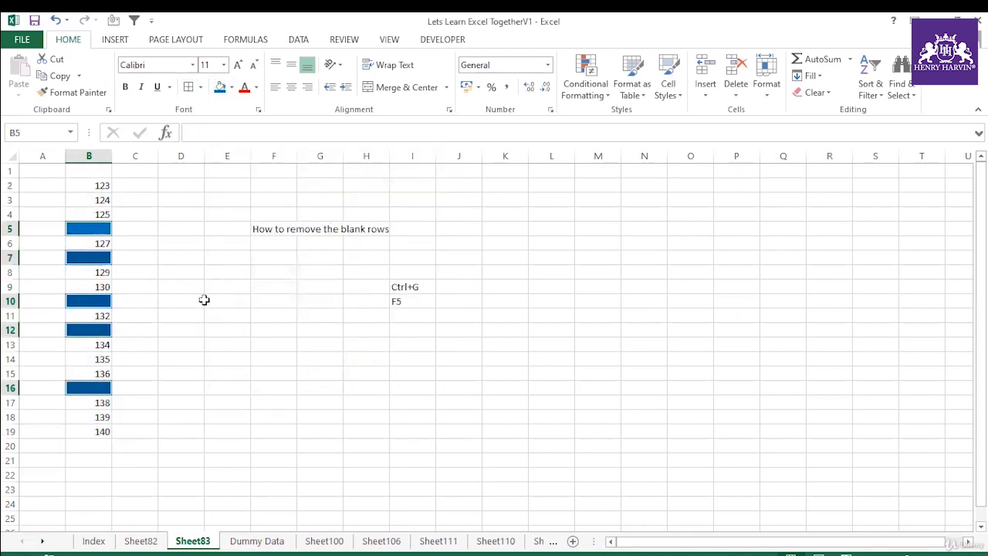
pyautogui.rightClick(16, 289)
pyautogui.press('Escape')
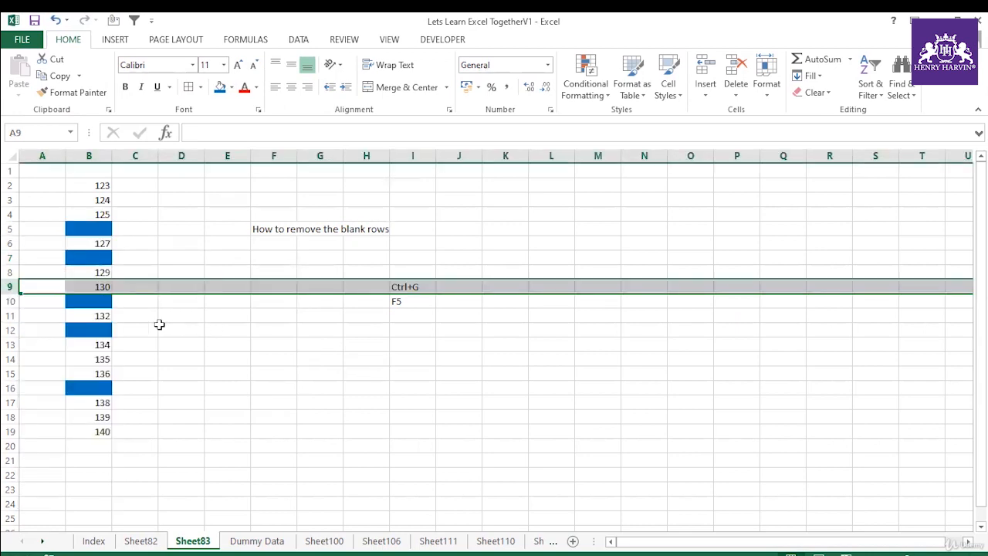
pyautogui.click(168, 325)
# Step: Reselect the blue-filled blank cells B5, B7, B10, B12 and B16
pyautogui.moveTo(100, 189); pyautogui.dragTo(97, 430)
pyautogui.click(104, 228)
pyautogui.click(88, 258)
pyautogui.click(88, 302)
pyautogui.click(90, 330)
pyautogui.click(99, 386)
pyautogui.click(164, 387)
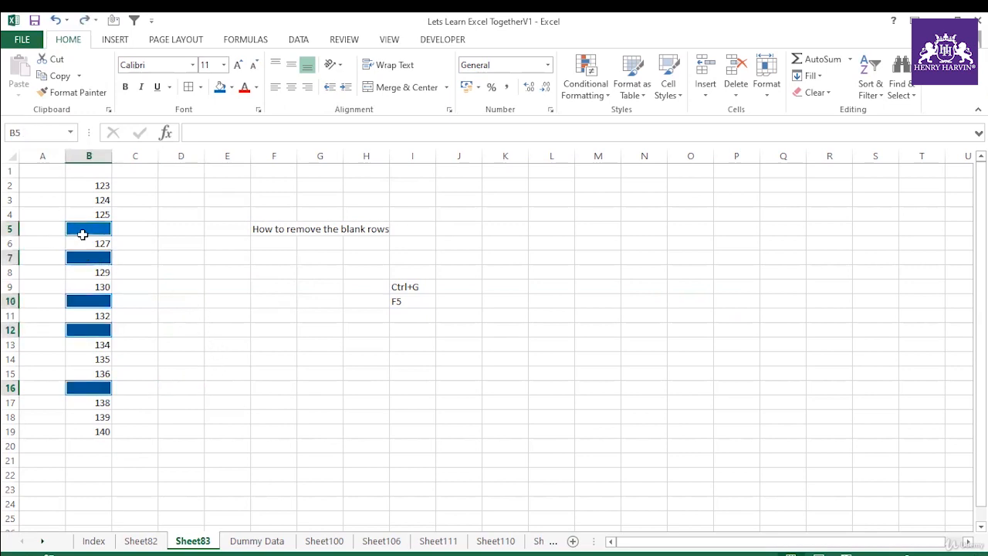
# Step: Delete the selected blank cells, shifting the remaining column B values up, and check the closed-up list
pyautogui.rightClick(79, 230)
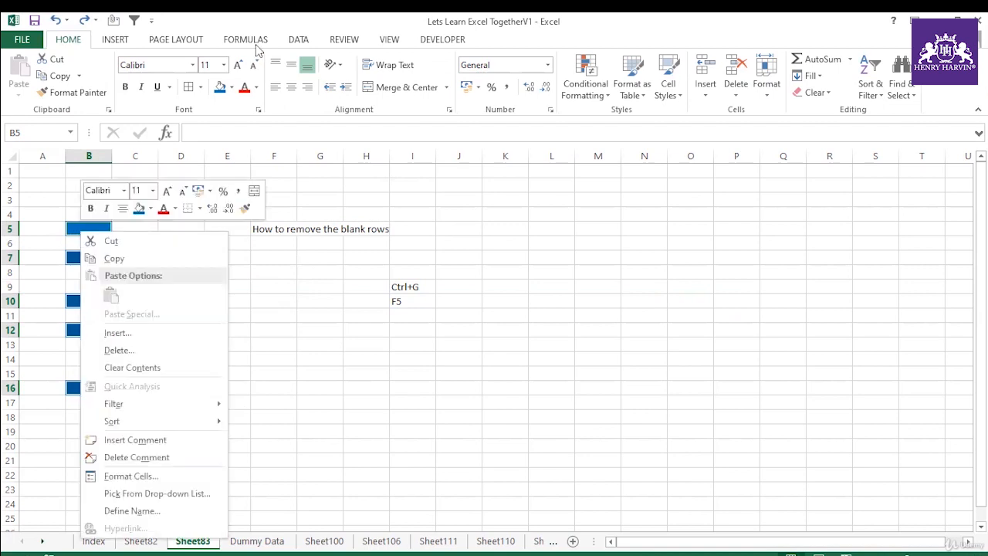
pyautogui.press('Escape')
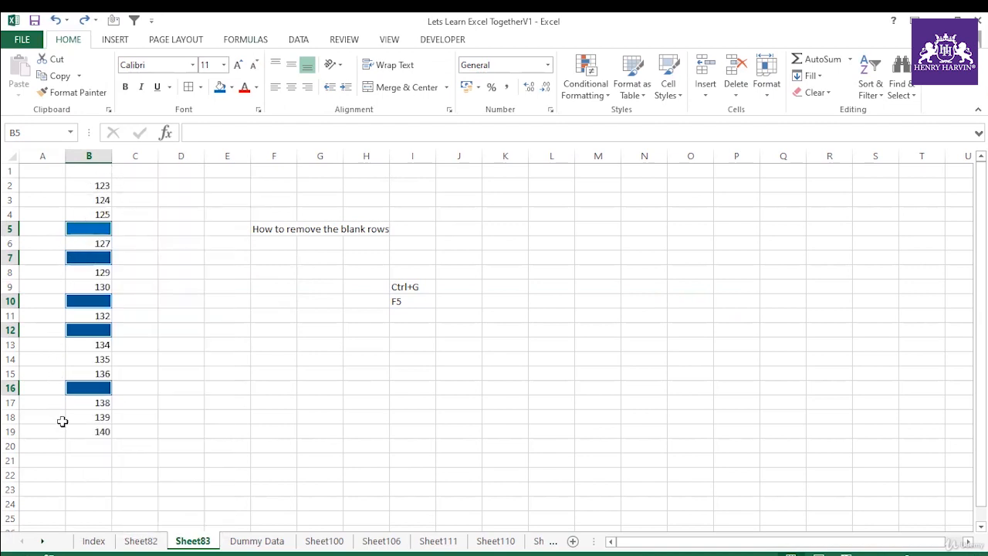
pyautogui.rightClick(98, 228)
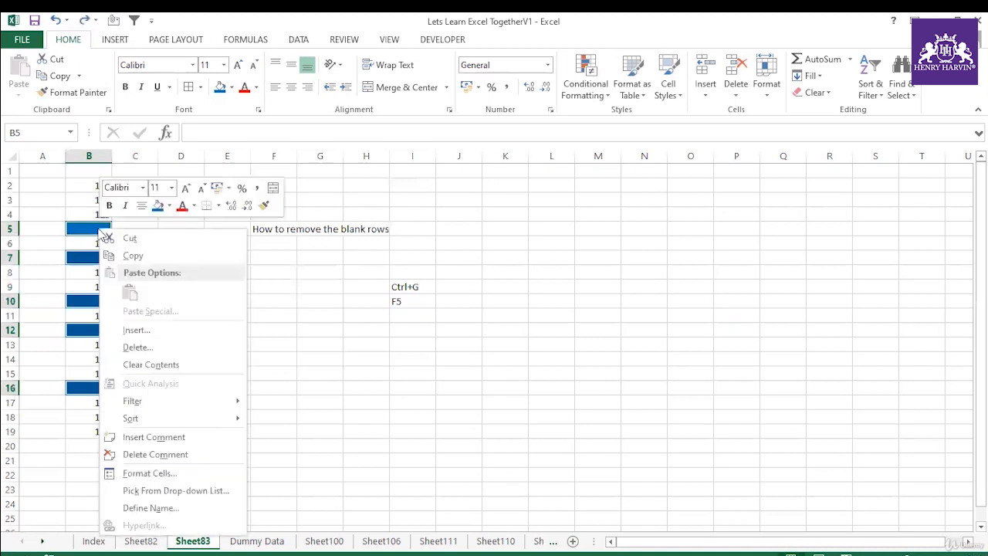
pyautogui.click(144, 349)
pyautogui.click(112, 386)
pyautogui.click(227, 345)
pyautogui.moveTo(99, 186); pyautogui.dragTo(106, 359)
pyautogui.click(179, 287)
pyautogui.moveTo(99, 186); pyautogui.dragTo(106, 359)
pyautogui.click(194, 347)
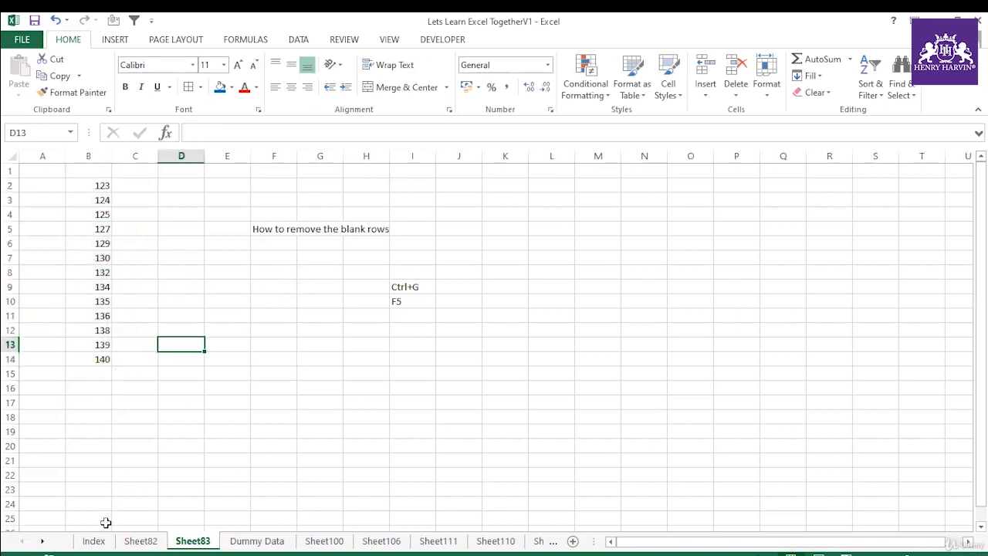
# Step: Copy the numbers in B2:B14 and paste them into column K starting at K4
pyautogui.click(386, 301)
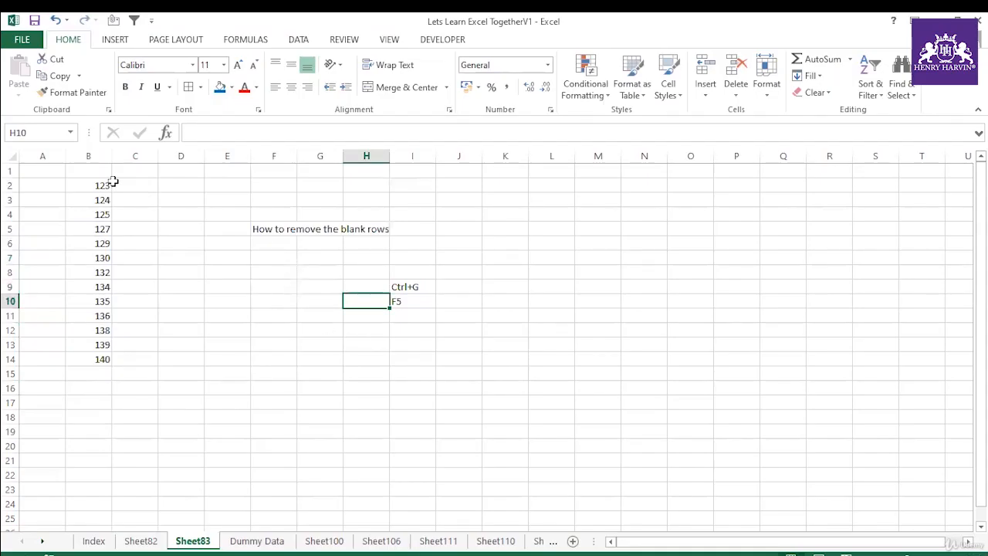
pyautogui.moveTo(103, 185); pyautogui.dragTo(100, 360)
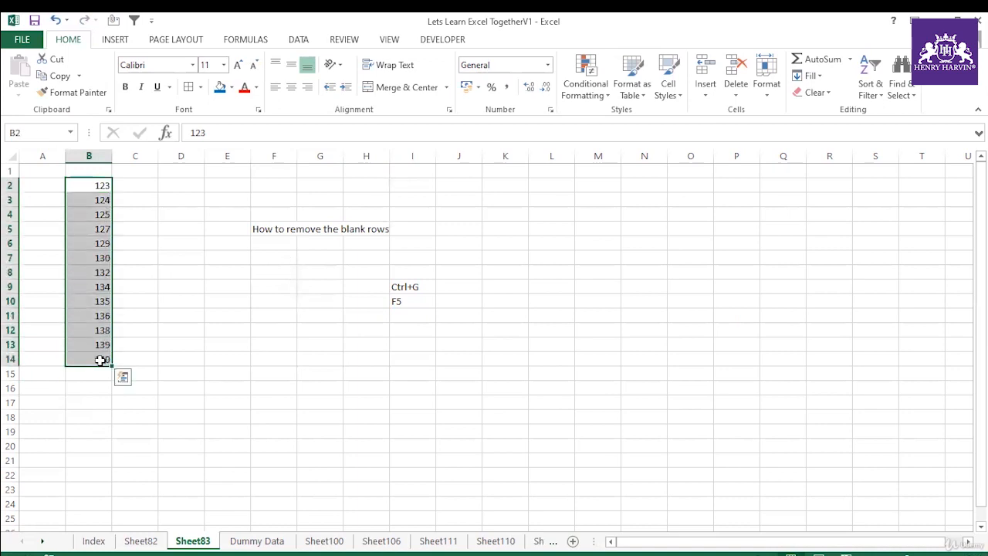
pyautogui.hotkey('ctrl', 'c')
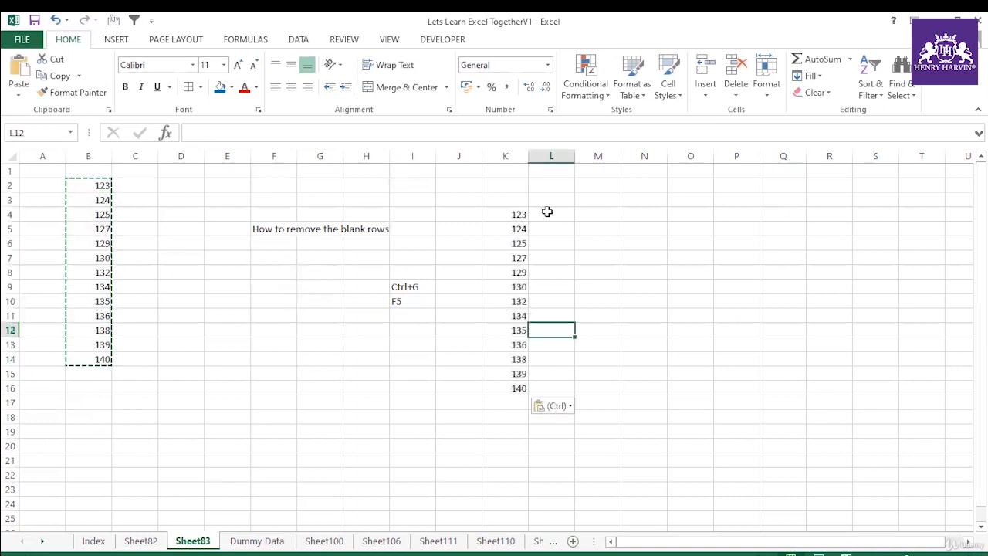
# Step: Fill L4:L16 with the same numbers as the adjacent list in K4:K16
pyautogui.click(548, 213)
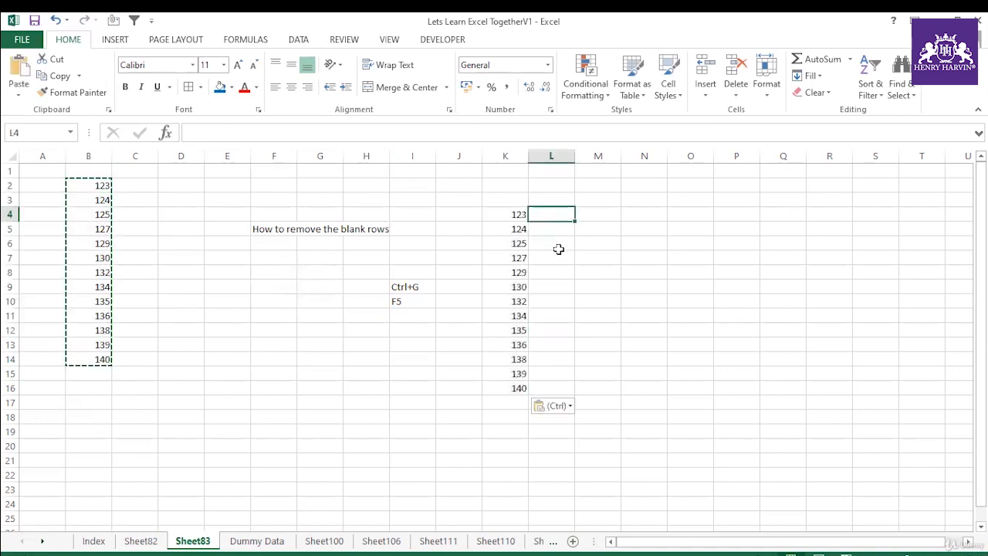
pyautogui.write('123')
pyautogui.click(522, 216)
pyautogui.click(547, 214)
pyautogui.click(547, 228)
pyautogui.write('124')
pyautogui.click(579, 291)
pyautogui.moveTo(554, 209); pyautogui.dragTo(555, 388)
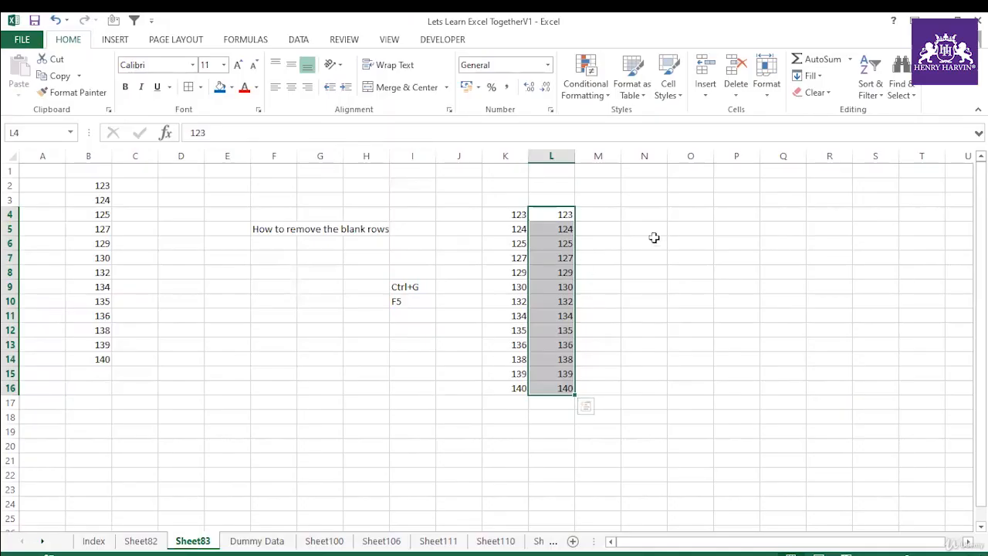
# Step: Enter "Abd 345 76" in O4 and "BCA 345 67" in O5, and autofit column O's width
pyautogui.click(690, 216)
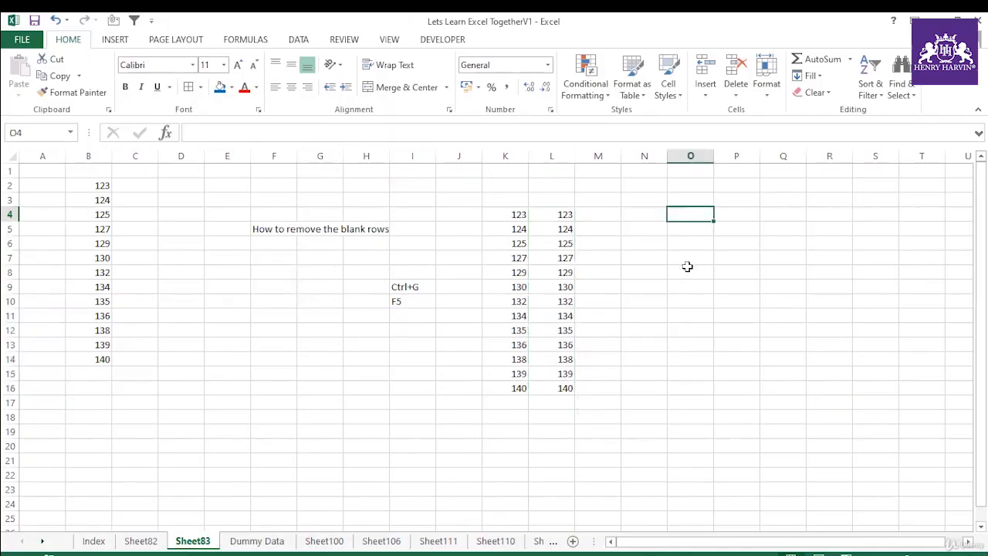
pyautogui.write('Abd 345 76')
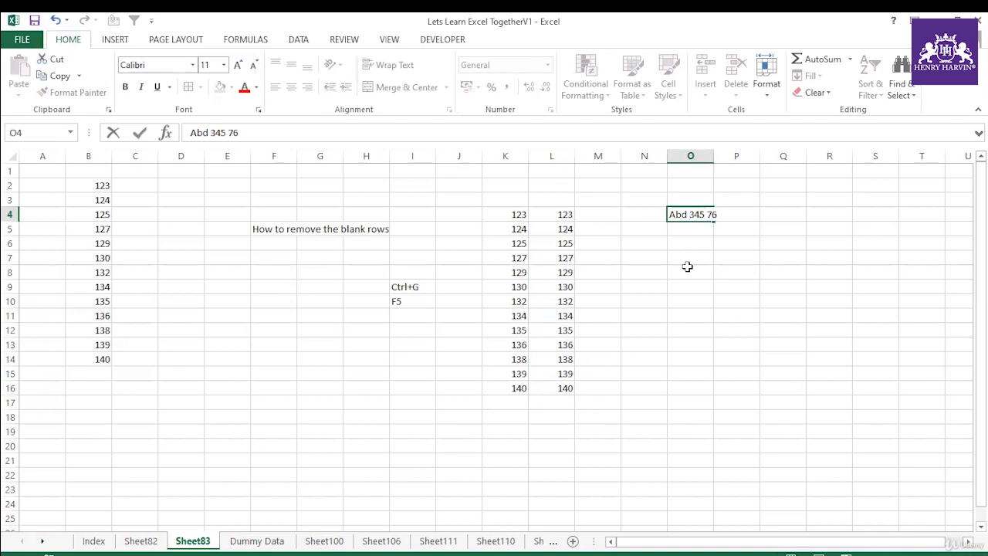
pyautogui.click(818, 306)
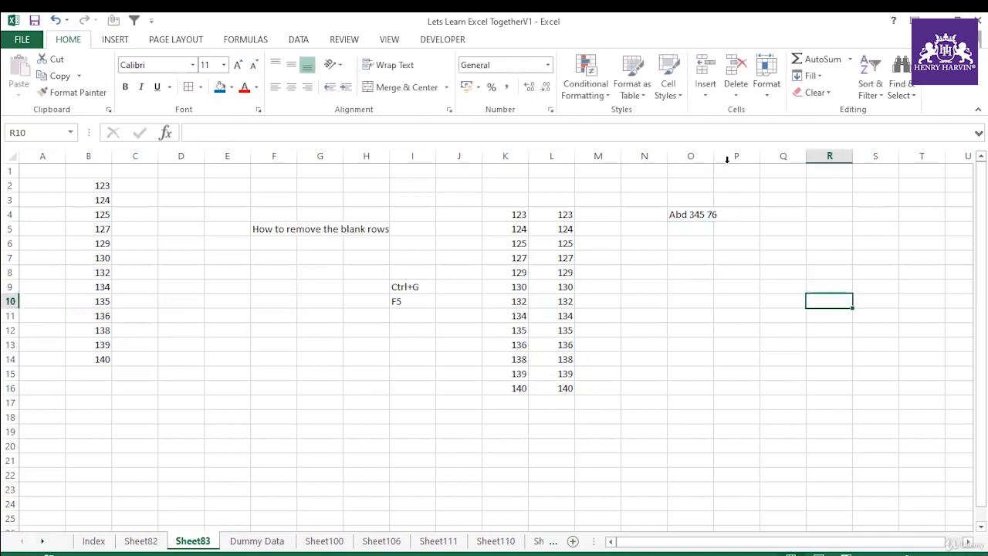
pyautogui.doubleClick(718, 155)
pyautogui.write('BCA 345 67')
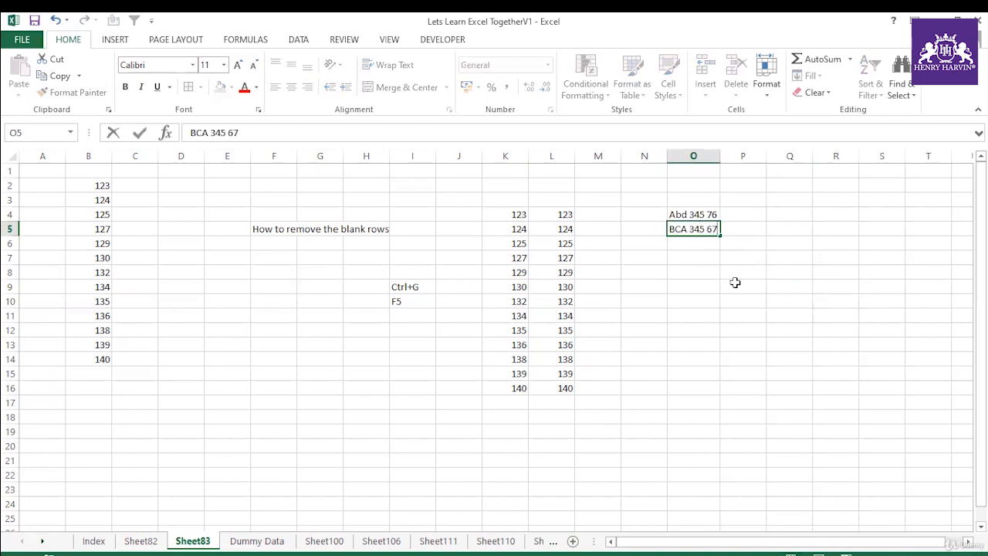
pyautogui.click(735, 282)
# Step: Enter "AAA 456 78" in O6 and "QQQ 567 65" in O7, and autofit column O again
pyautogui.click(706, 244)
pyautogui.write('A')
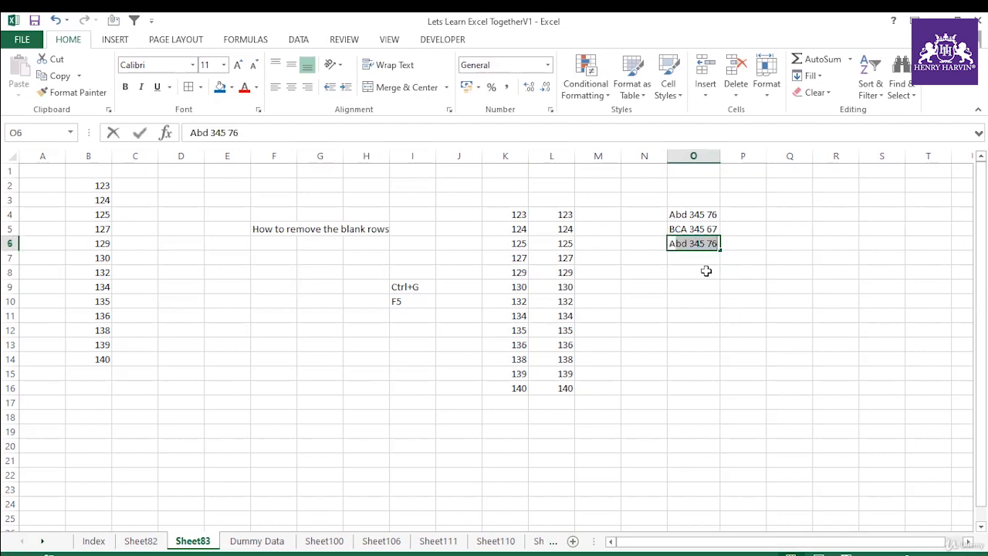
pyautogui.write('AA 456')
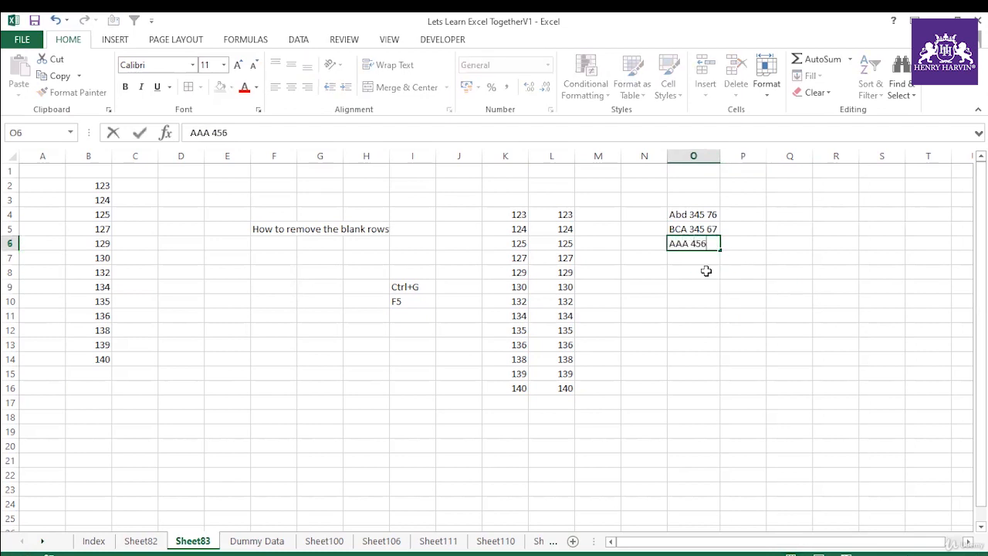
pyautogui.write(' 78')
pyautogui.click(706, 271)
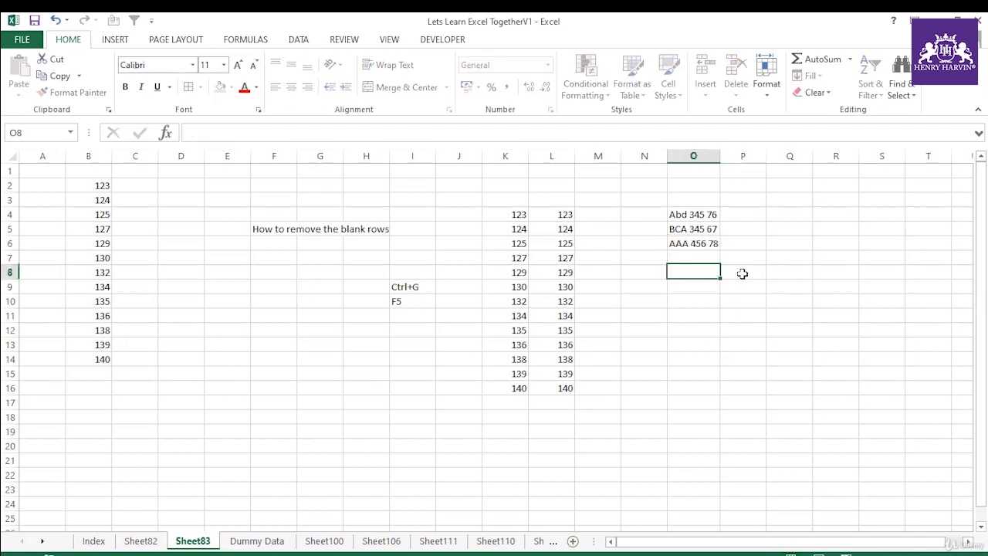
pyautogui.click(706, 261)
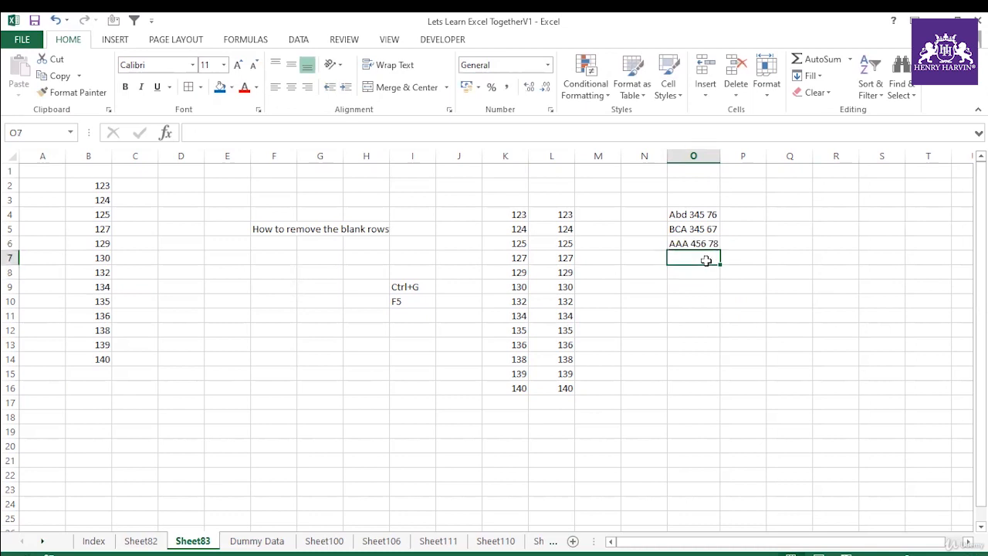
pyautogui.write('QQQ 567')
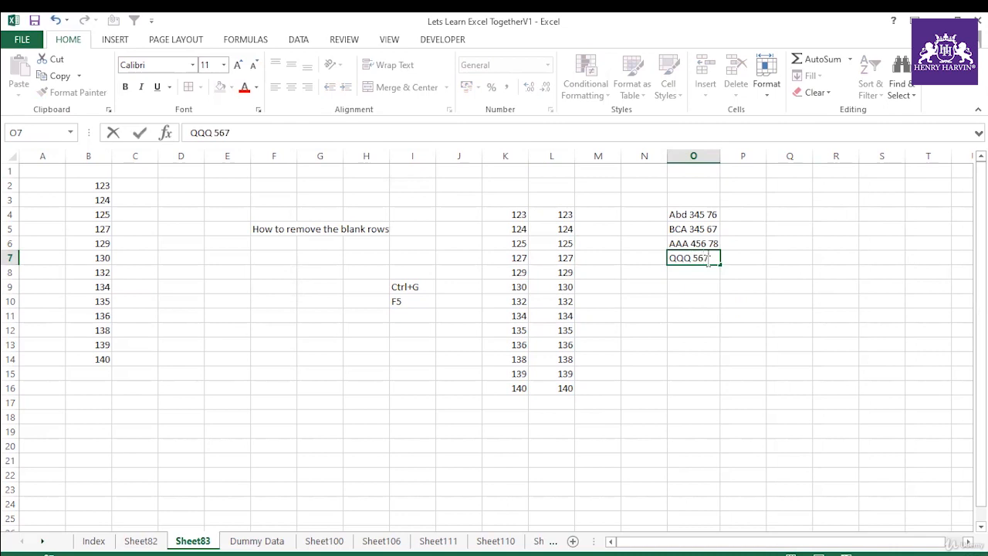
pyautogui.write(' 65')
pyautogui.click(715, 324)
pyautogui.doubleClick(720, 156)
# Step: Enter 345 in P4 as the pattern and Flash Fill P4:P7 with the middle numbers from column O
pyautogui.moveTo(706, 215); pyautogui.dragTo(705, 260)
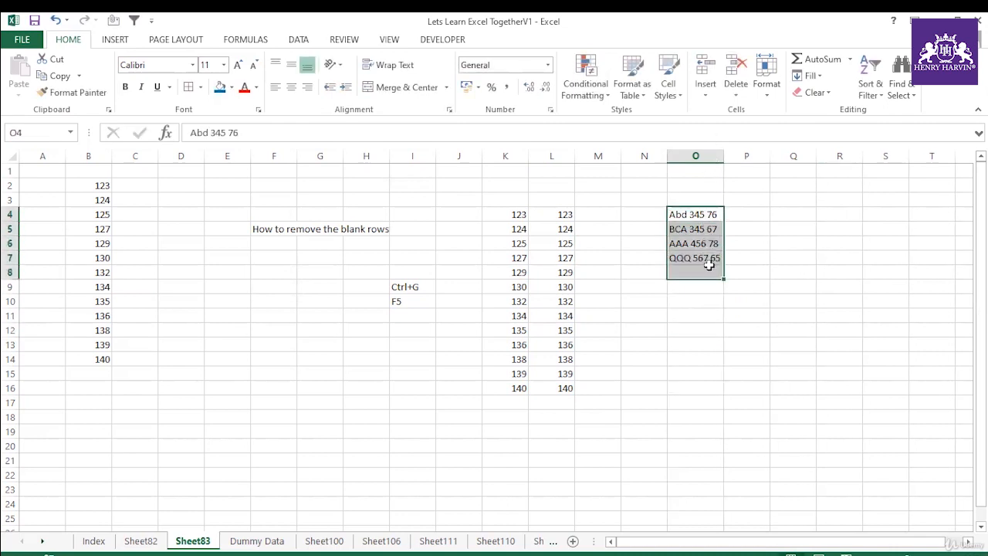
pyautogui.click(757, 214)
pyautogui.write('345')
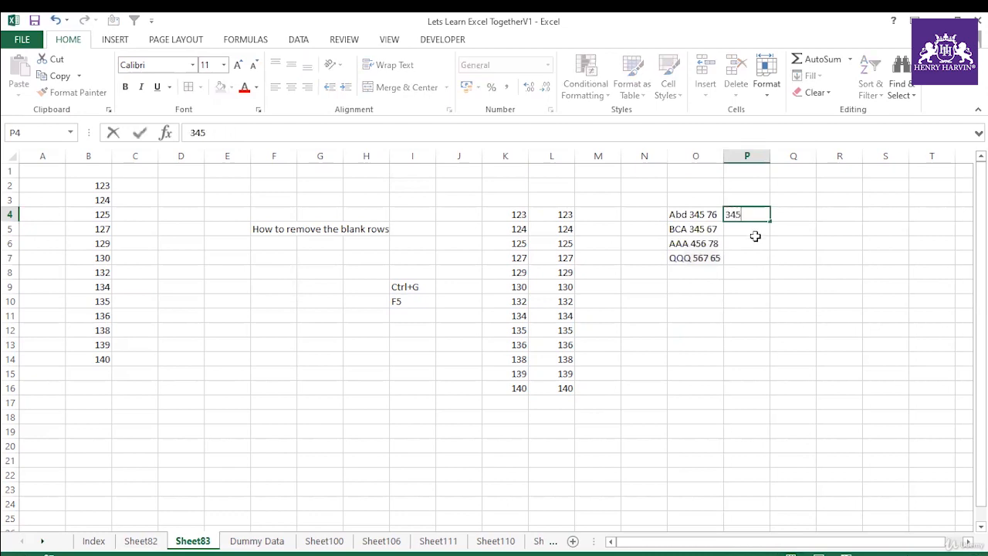
pyautogui.click(752, 272)
pyautogui.moveTo(752, 214); pyautogui.dragTo(749, 259)
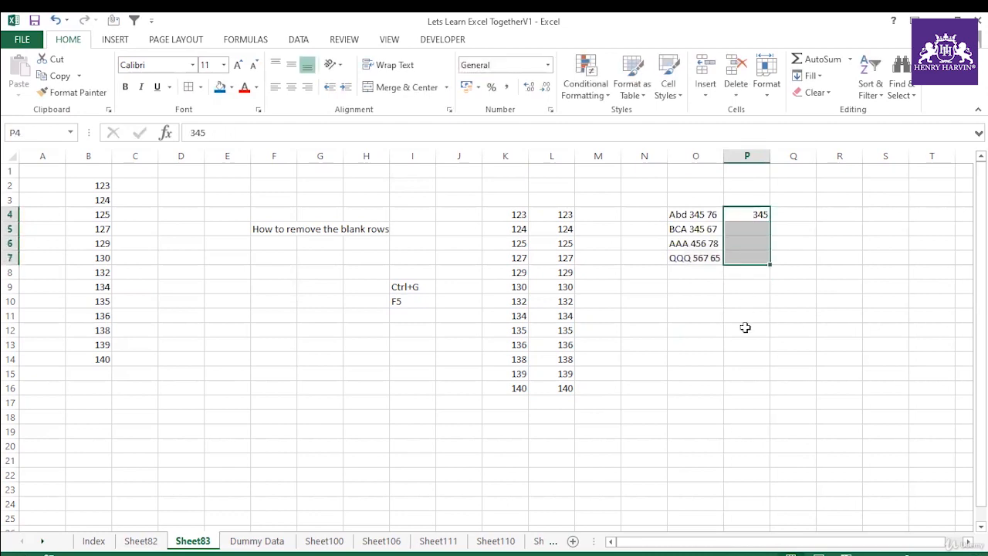
pyautogui.hotkey('ctrl', 'e')
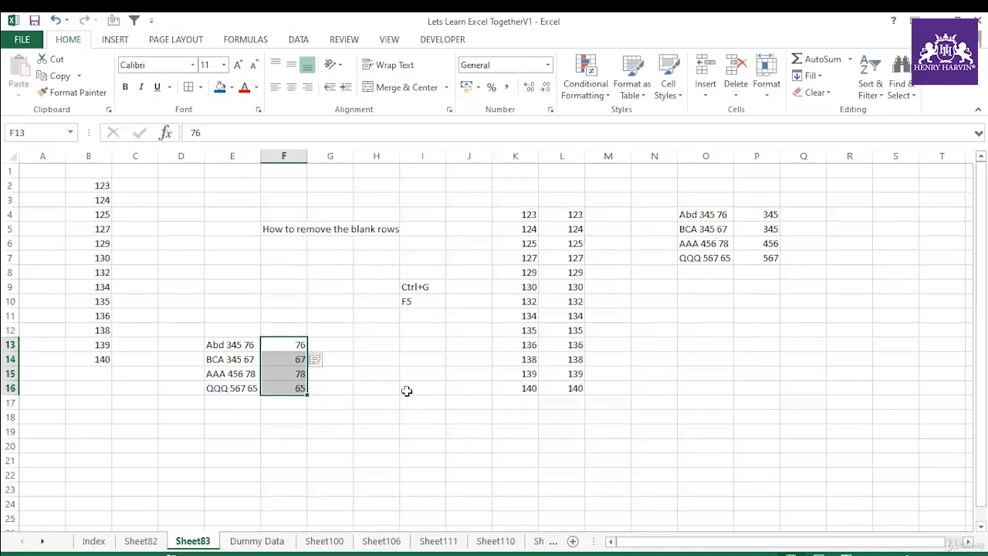
# Step: Insert a hyperlink in J2 that points to cell A1 of the Index sheet, and follow it
pyautogui.click(448, 241)
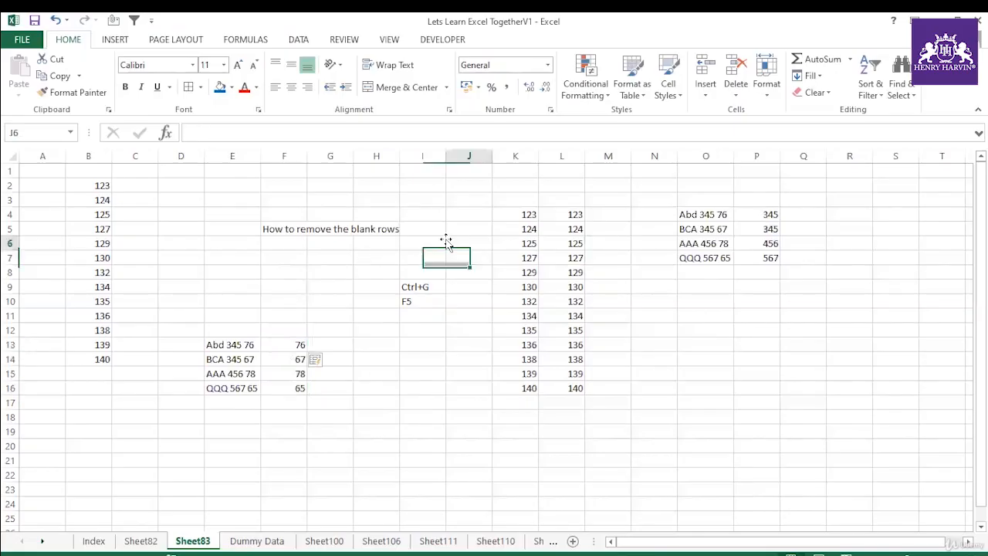
pyautogui.click(455, 185)
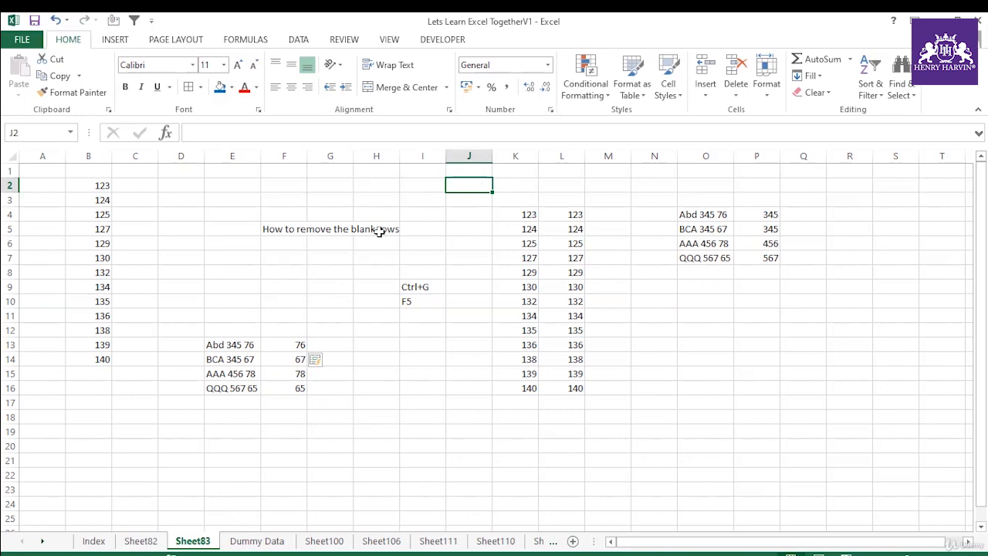
pyautogui.hotkey('ctrl', 'k')
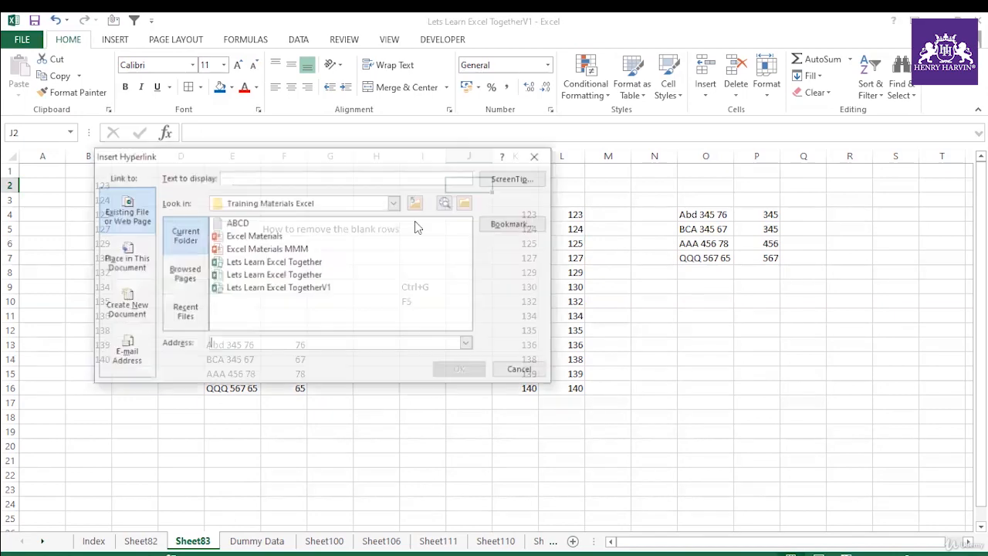
pyautogui.click(510, 229)
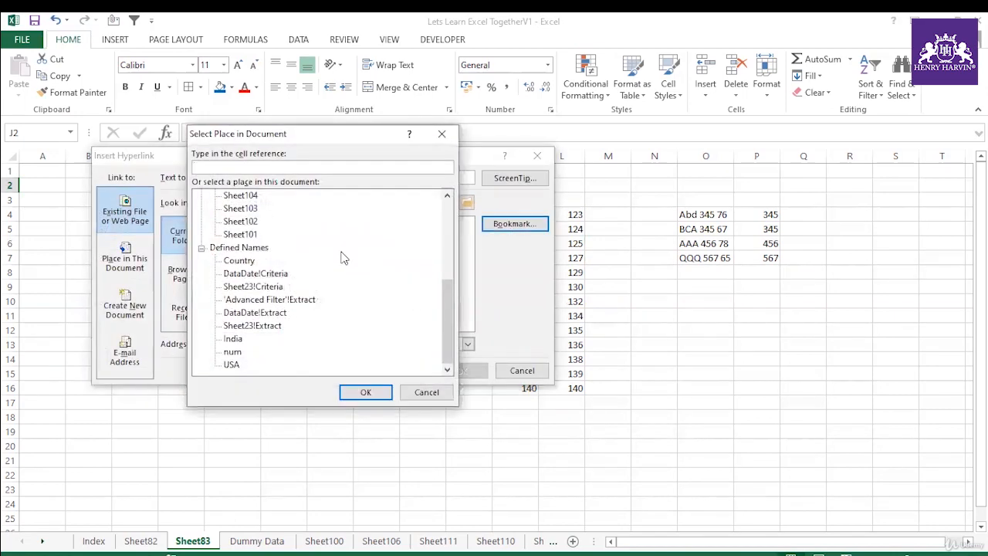
pyautogui.scroll(5, 261, 276)
pyautogui.click(234, 209)
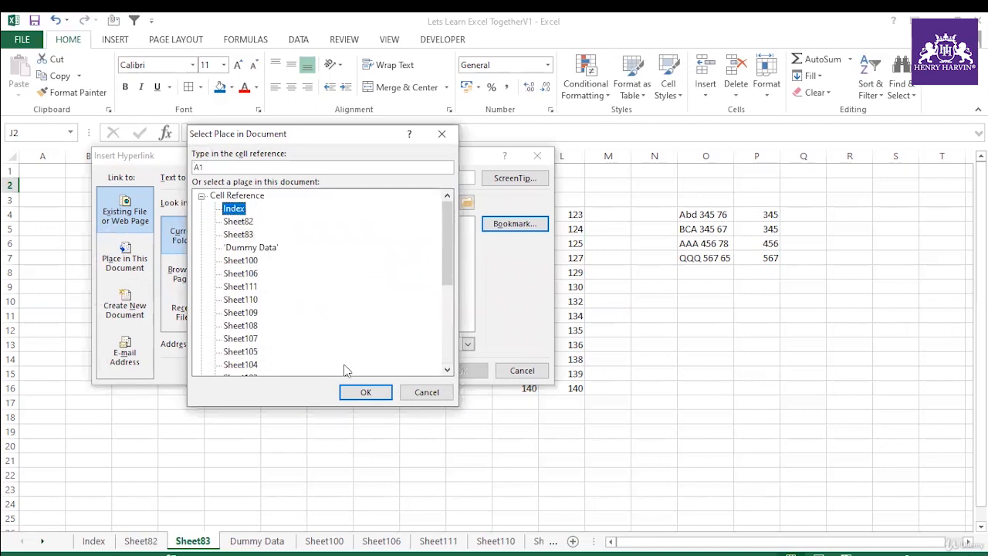
pyautogui.click(360, 392)
pyautogui.click(458, 366)
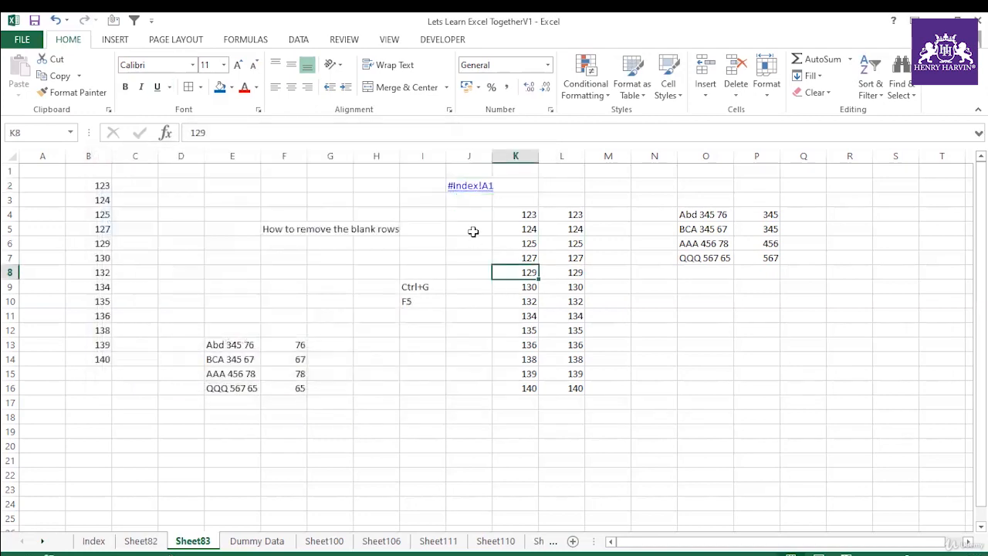
pyautogui.click(464, 186)
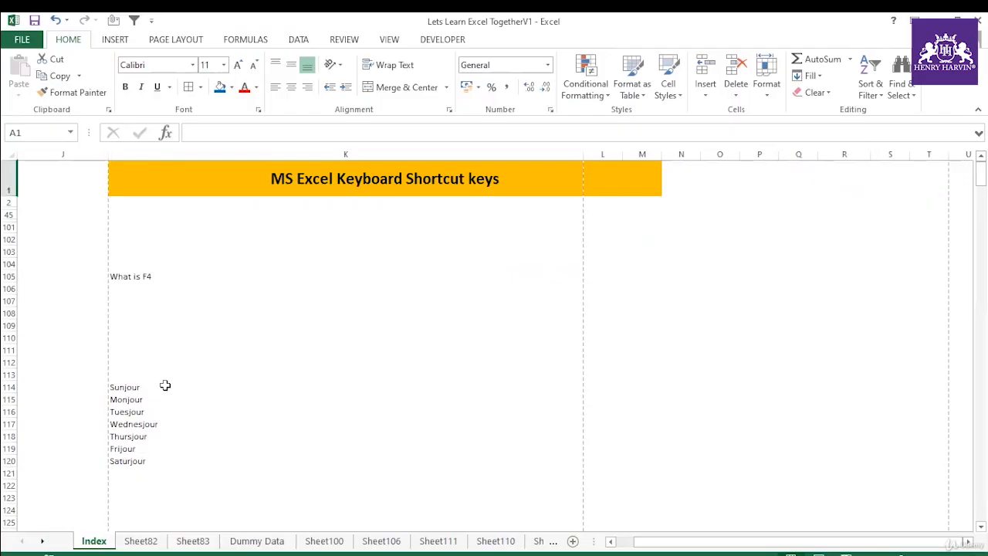
# Step: Make the weekday names in K114:K120 of the Index sheet bold
pyautogui.moveTo(163, 384); pyautogui.dragTo(137, 461)
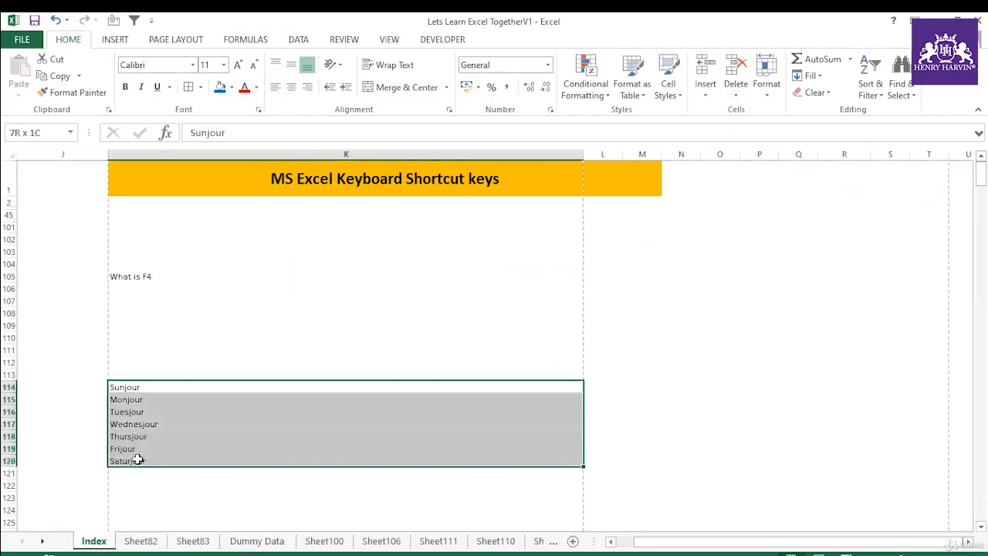
pyautogui.hotkey('ctrl', 'b')
pyautogui.click(172, 349)
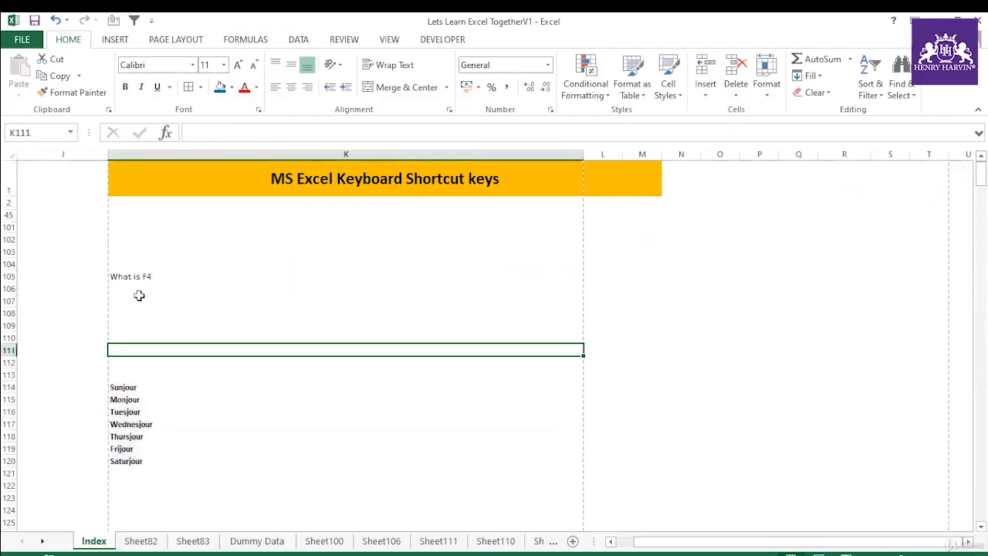
# Step: Apply underline and italics to the weekday names in K114:K120, and remove both formats again
pyautogui.moveTo(137, 384); pyautogui.dragTo(136, 459)
pyautogui.hotkey('ctrl', 'u')
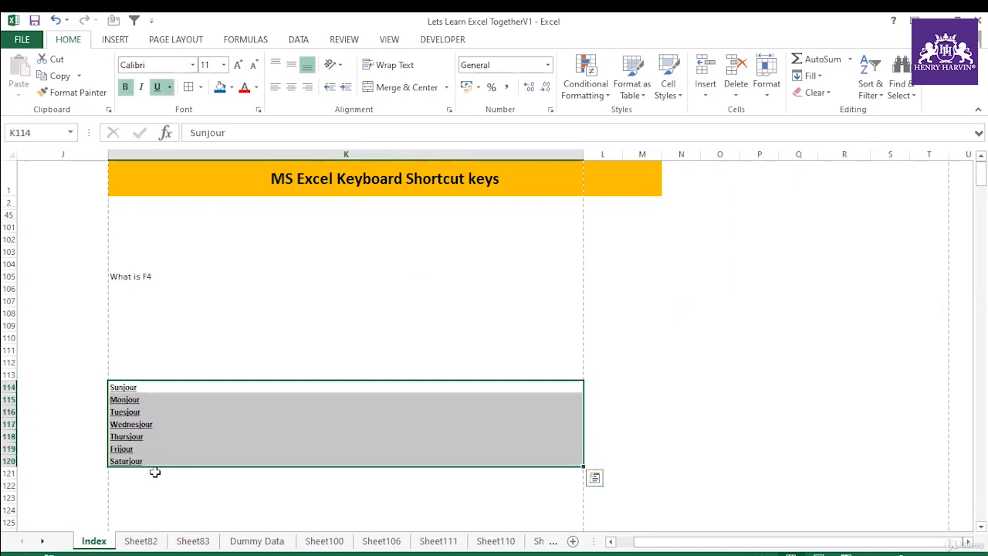
pyautogui.hotkey('ctrl', 'i')
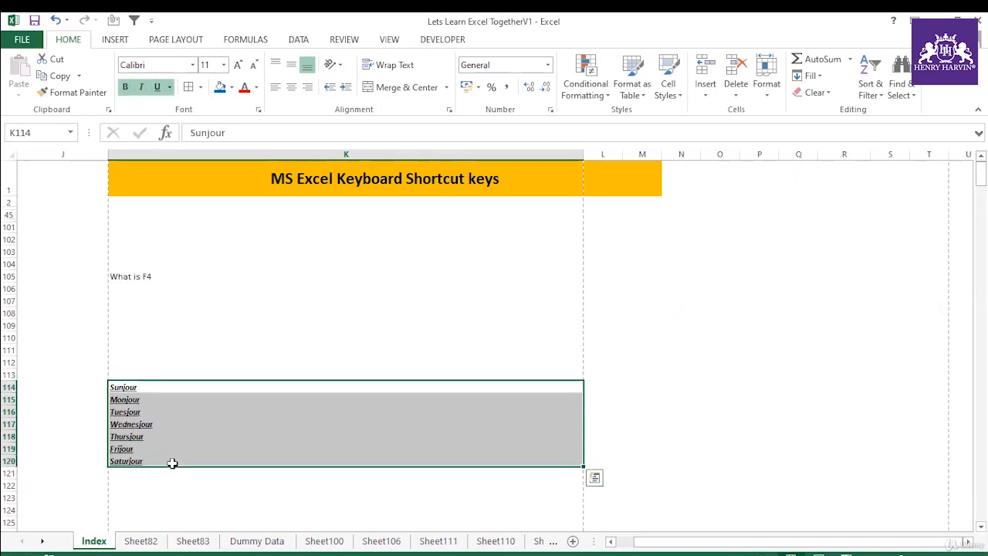
pyautogui.hotkey('ctrl', 'i')
pyautogui.hotkey('ctrl', 'u')
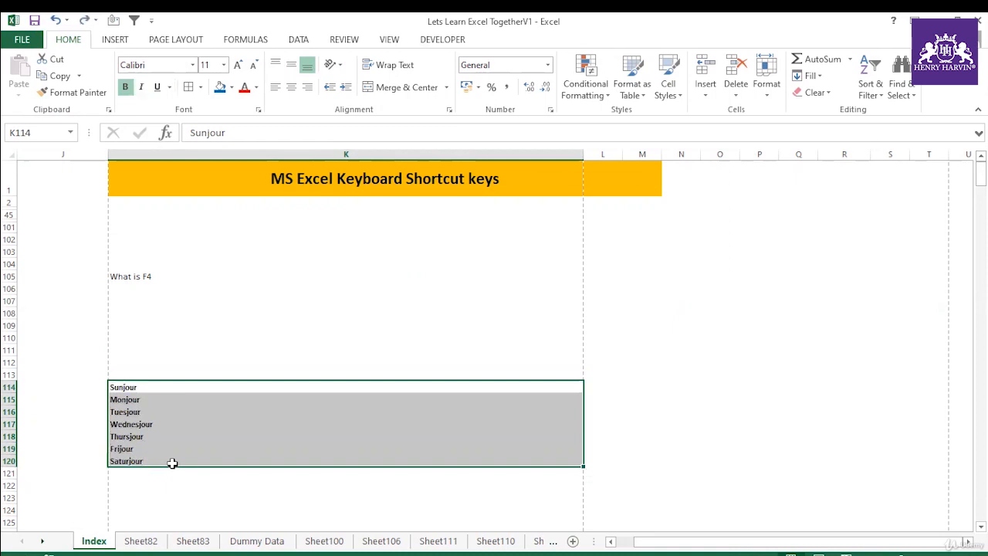
pyautogui.click(220, 460)
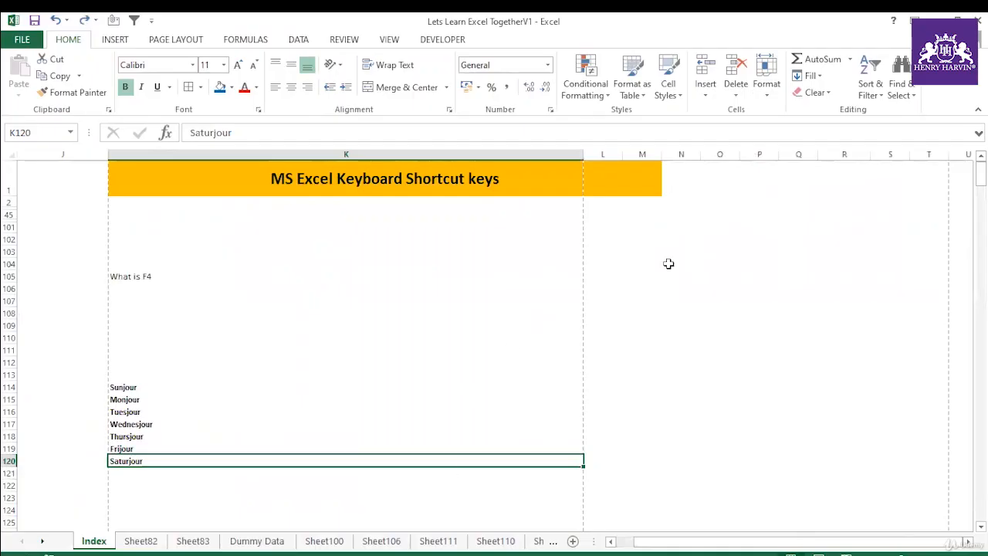
# Step: Enter the number 123 in N104
pyautogui.click(670, 266)
pyautogui.write('123')
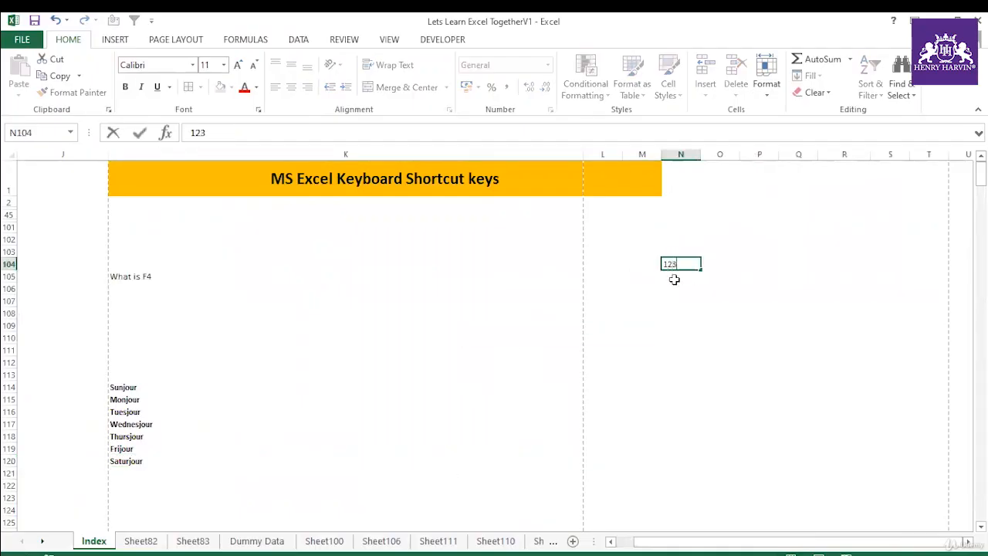
pyautogui.click(676, 326)
pyautogui.click(693, 266)
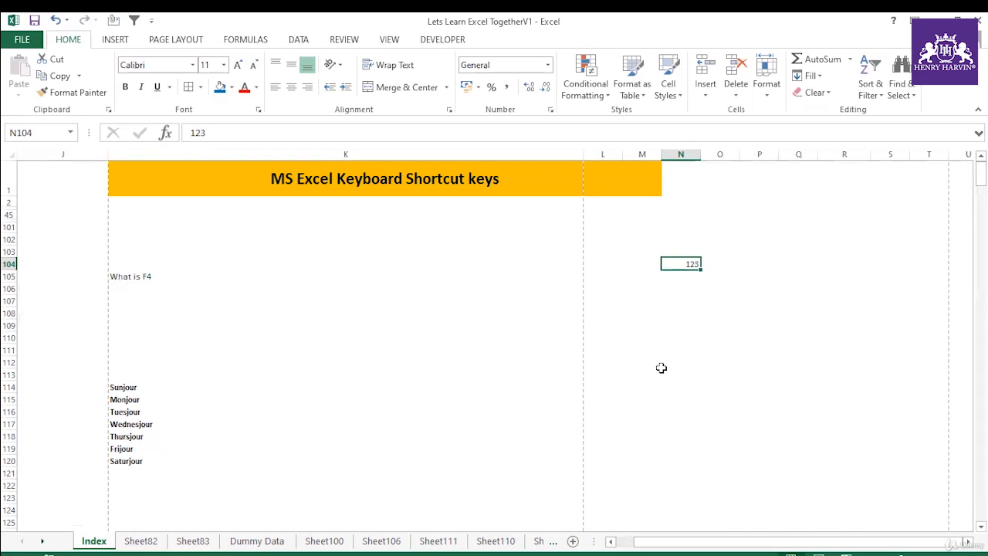
pyautogui.click(743, 267)
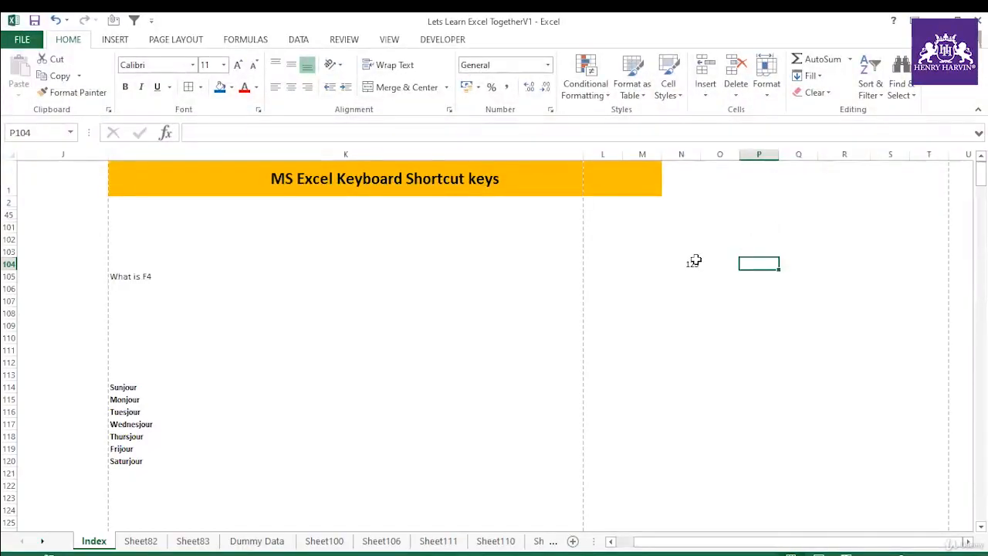
# Step: Store the 123 in N104 as text by adding an apostrophe in front of it
pyautogui.click(692, 263)
pyautogui.press('F2')
pyautogui.click(640, 314)
pyautogui.click(691, 265)
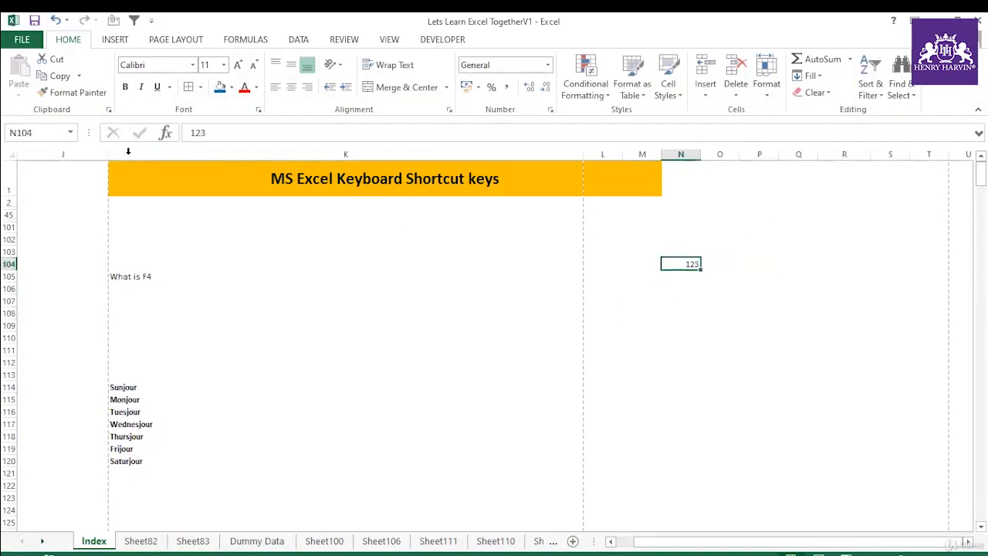
pyautogui.click(191, 131)
pyautogui.write("'")
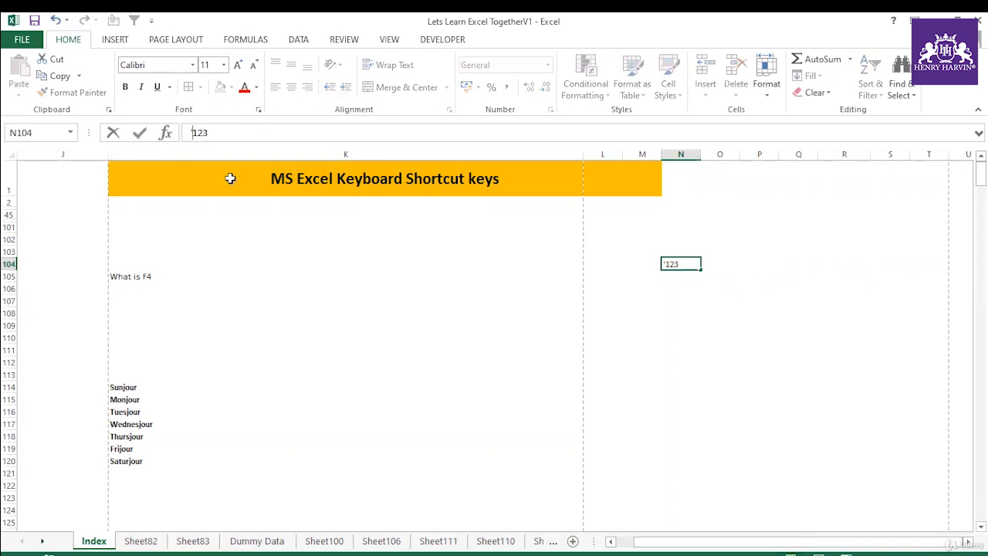
pyautogui.press('Return')
pyautogui.click(678, 263)
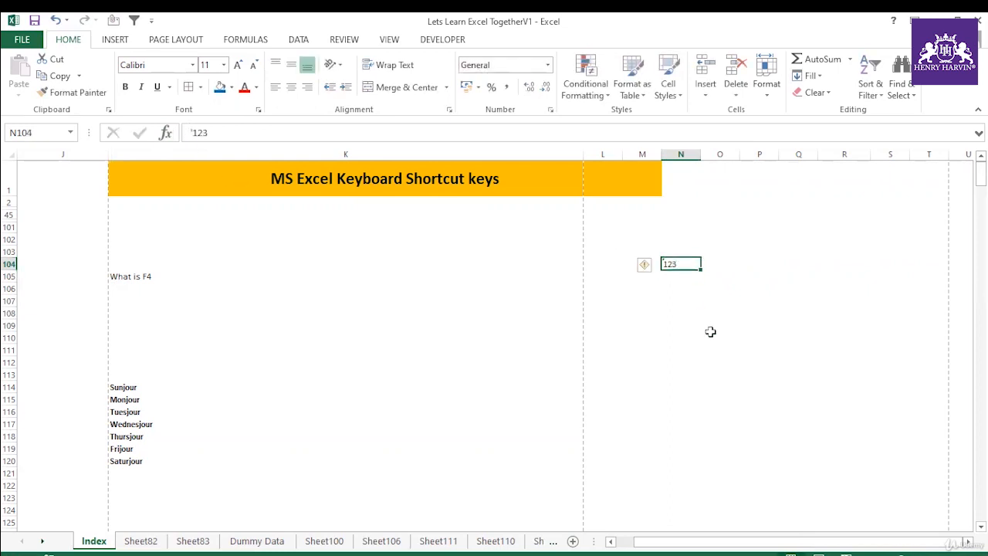
pyautogui.write('1')
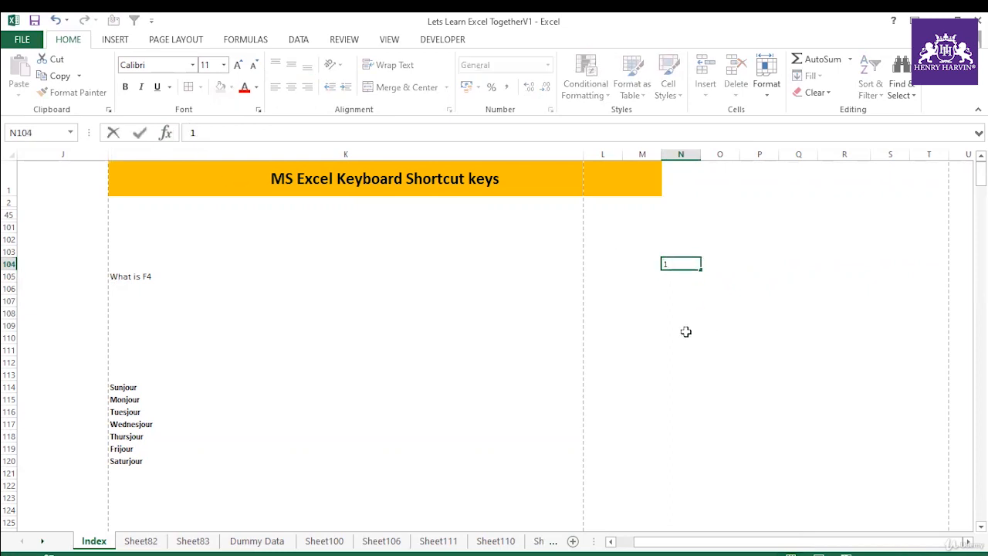
pyautogui.click(674, 302)
pyautogui.hotkey('ctrl', 'z')
pyautogui.click(669, 325)
# Step: Try to turn the text value in N104 into a number with the Number format, 0 decimal places and red negative numbers
pyautogui.click(679, 268)
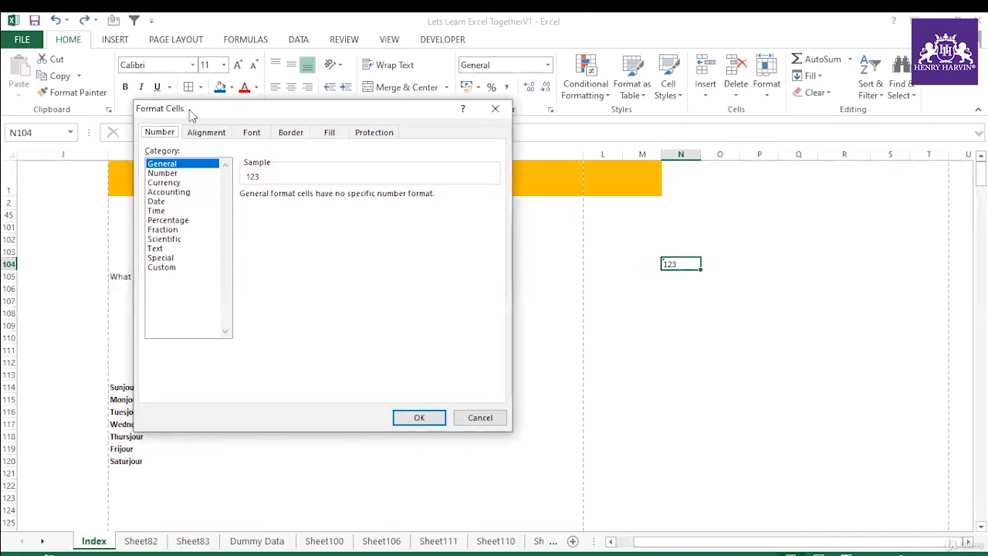
pyautogui.moveTo(189, 110); pyautogui.dragTo(191, 108)
pyautogui.click(175, 173)
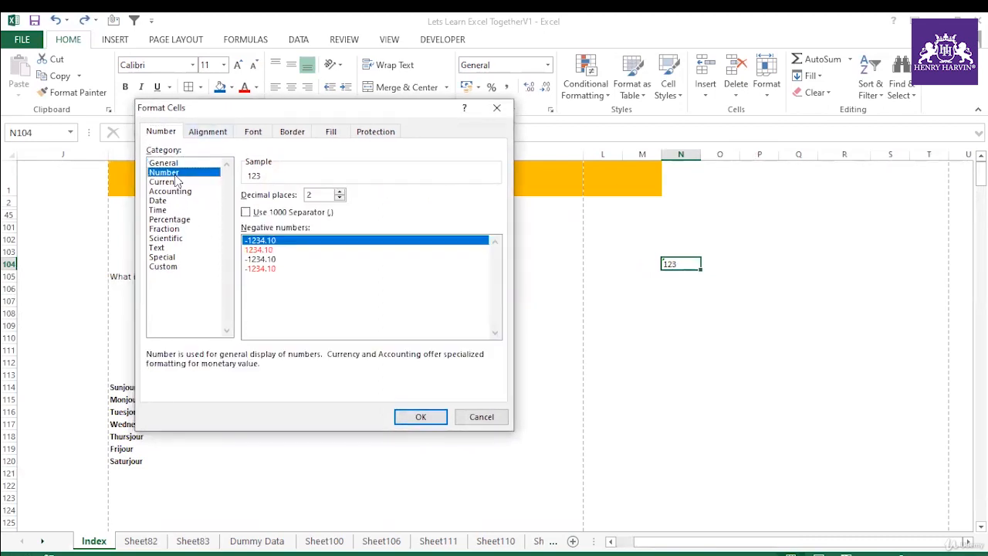
pyautogui.click(339, 198)
pyautogui.click(340, 198)
pyautogui.click(251, 251)
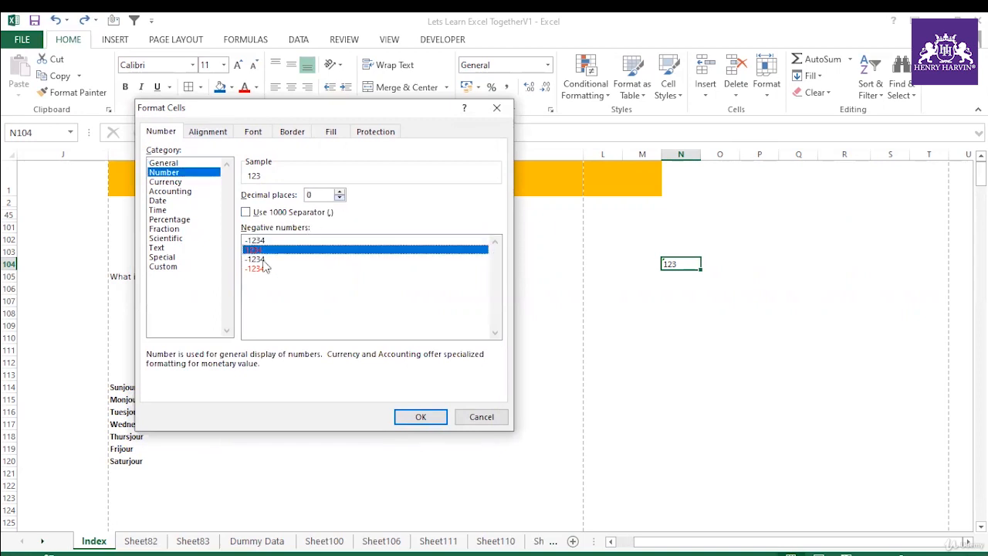
pyautogui.click(419, 421)
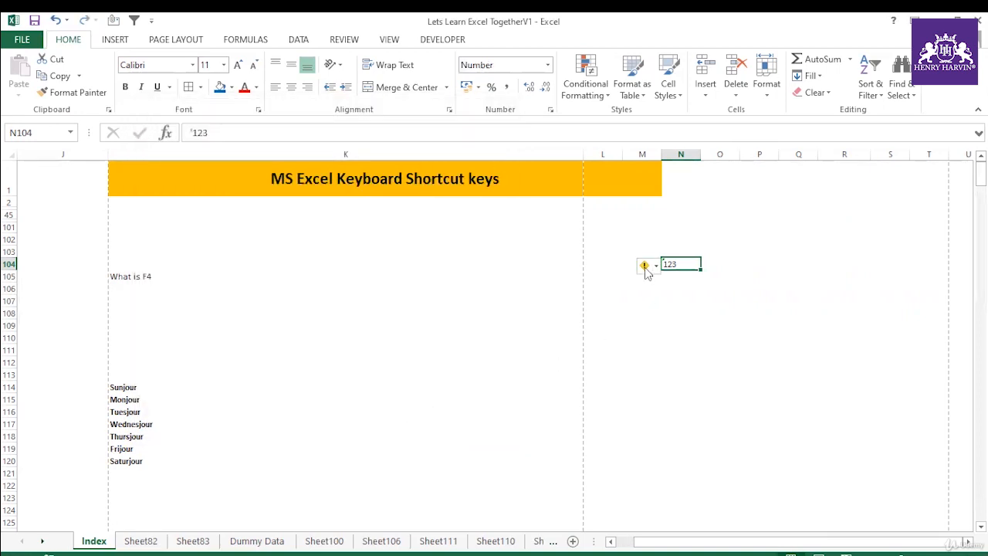
# Step: Convert the text value in N104 to a number through its error-checking options
pyautogui.click(651, 267)
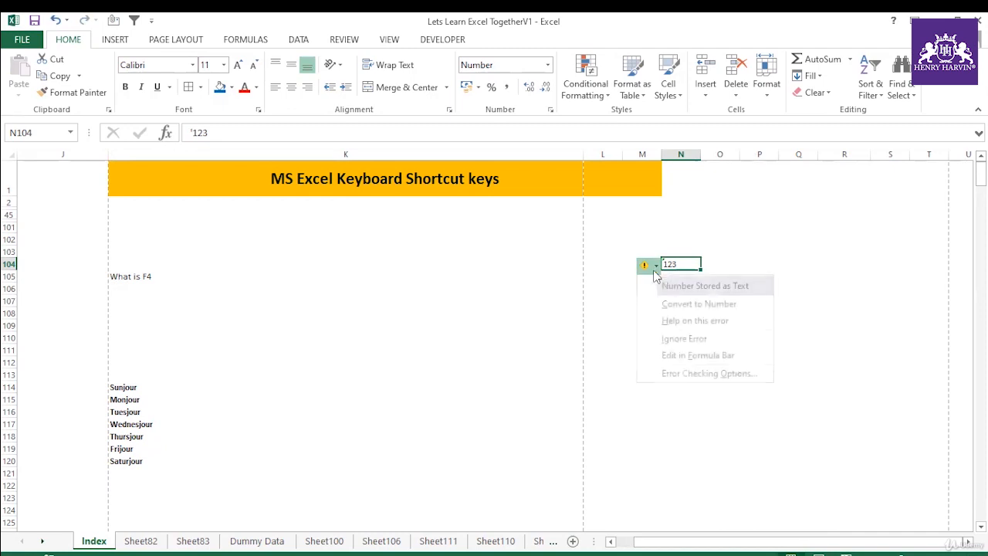
pyautogui.click(681, 303)
pyautogui.click(673, 338)
pyautogui.click(686, 261)
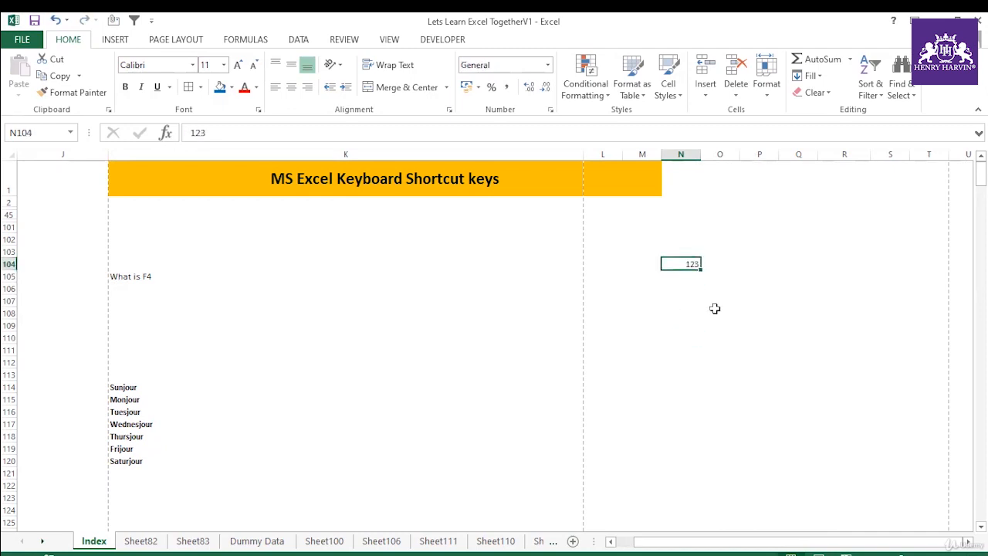
pyautogui.click(715, 310)
pyautogui.press('Right')
pyautogui.press('Right')
pyautogui.press('Right')
pyautogui.press('Right')
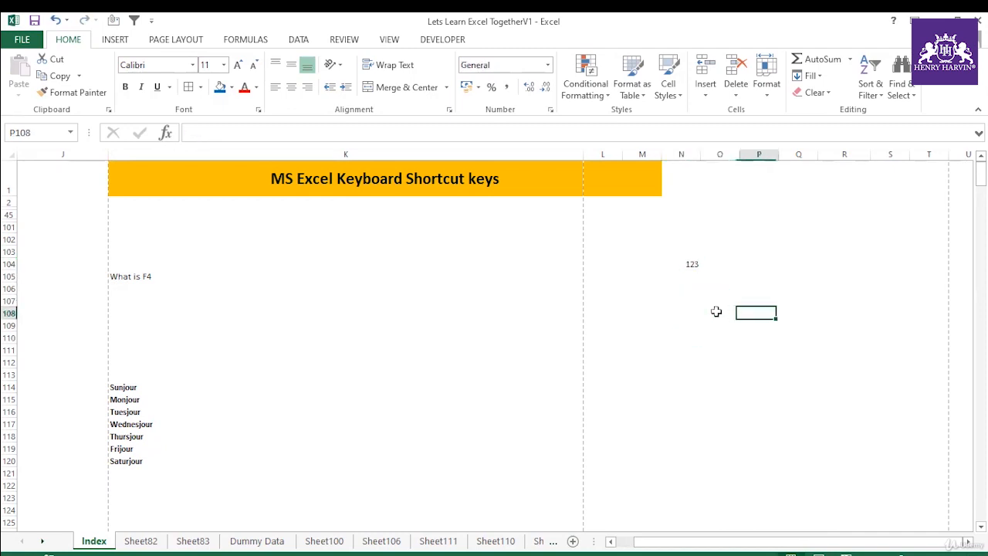
pyautogui.click(501, 290)
pyautogui.click(677, 313)
pyautogui.click(688, 264)
# Step: Enter 12323, 65544, 76544, 54323 and 8643 as apostrophe-prefixed text in N106:N110
pyautogui.click(693, 290)
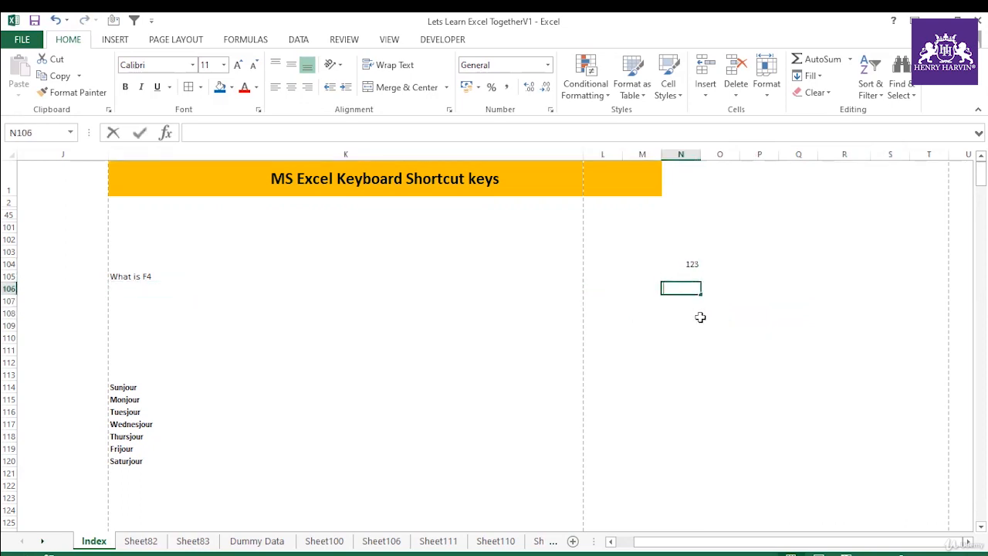
pyautogui.write("'12323")
pyautogui.click(774, 323)
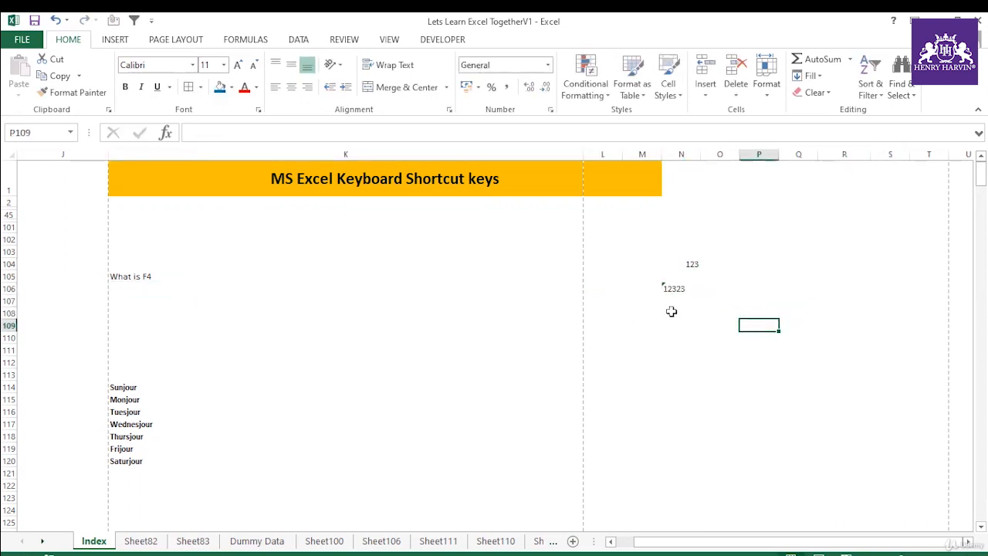
pyautogui.click(677, 301)
pyautogui.write("'65544")
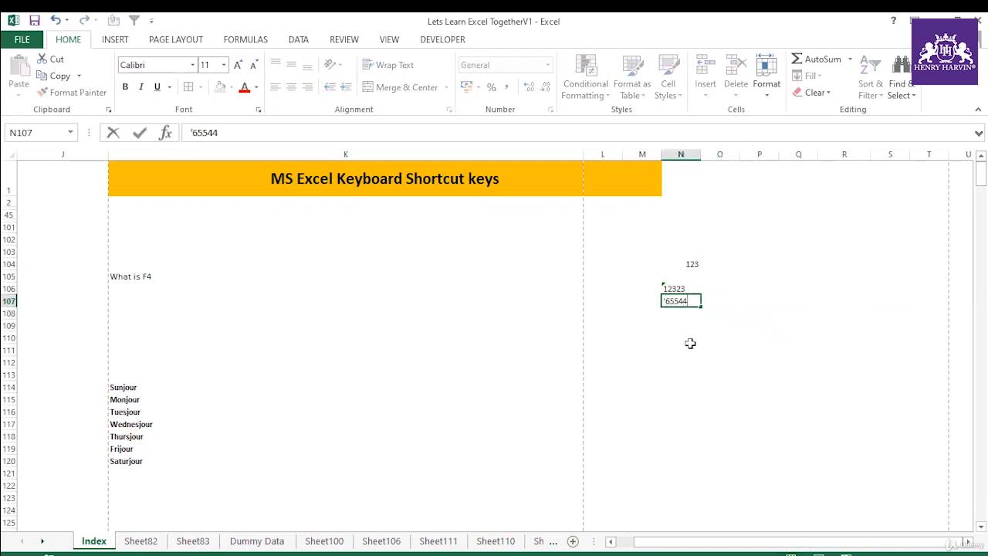
pyautogui.click(690, 345)
pyautogui.click(679, 313)
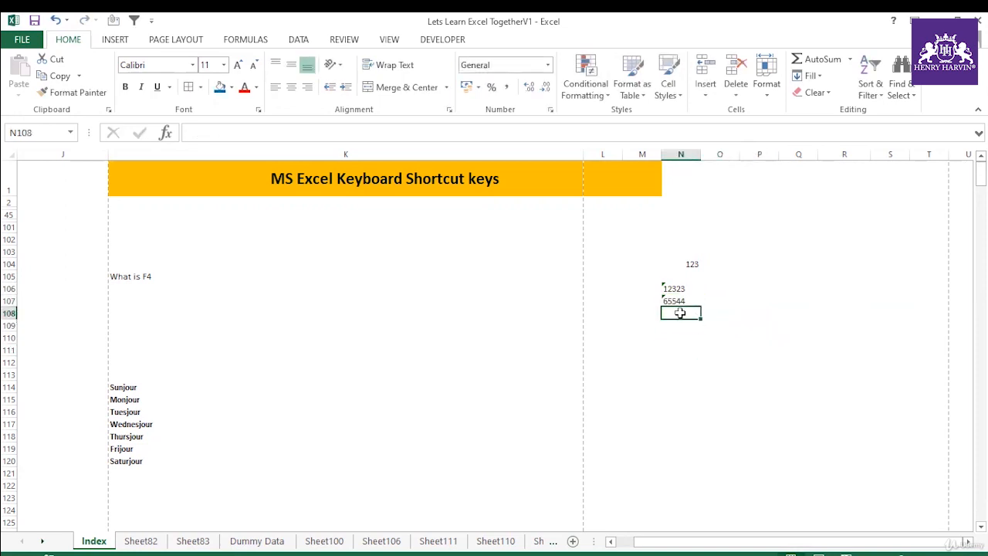
pyautogui.write("'76544")
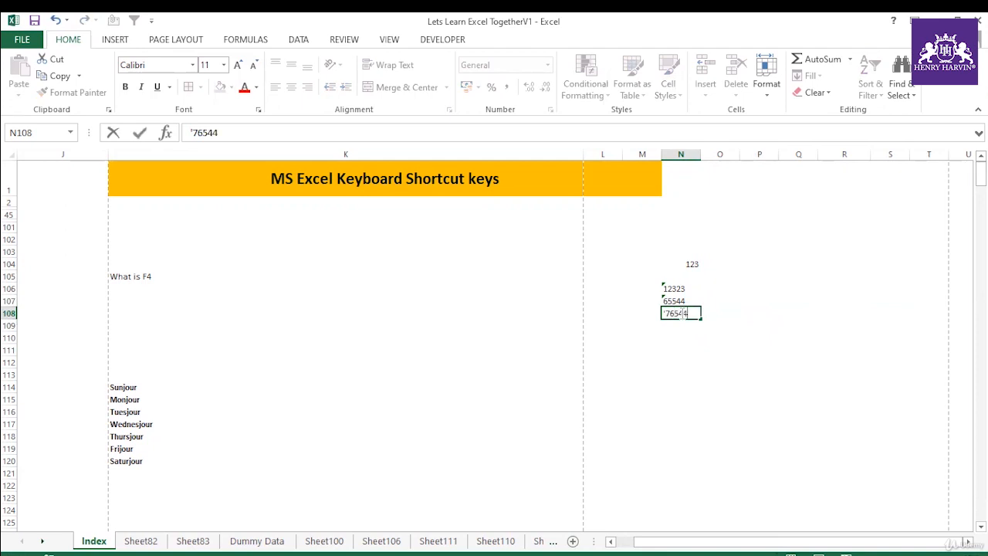
pyautogui.press('Return')
pyautogui.write("'54323")
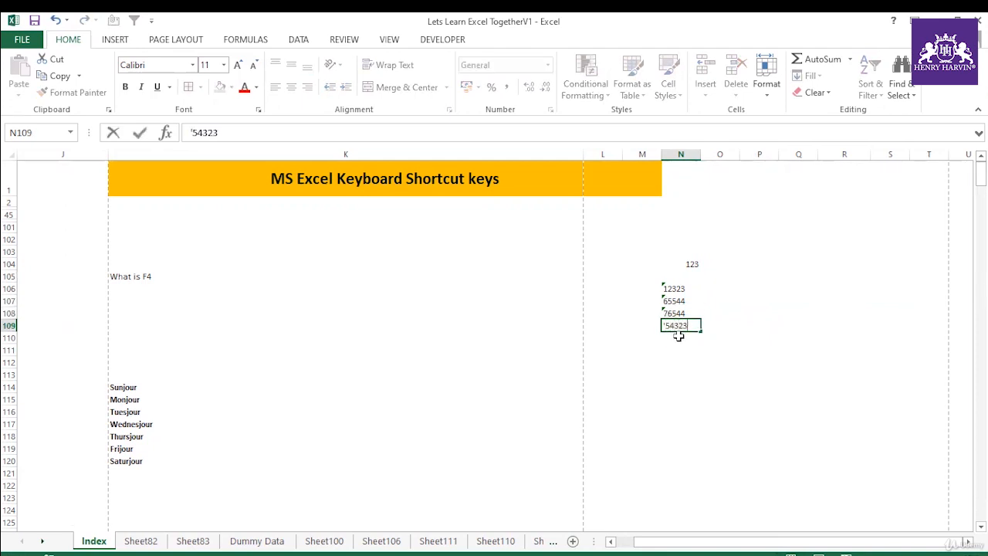
pyautogui.press('Return')
pyautogui.write("'8643")
pyautogui.press('Return')
pyautogui.moveTo(686, 287); pyautogui.dragTo(686, 338)
# Step: Clear N104 and enter the number 1 in O45
pyautogui.click(685, 265)
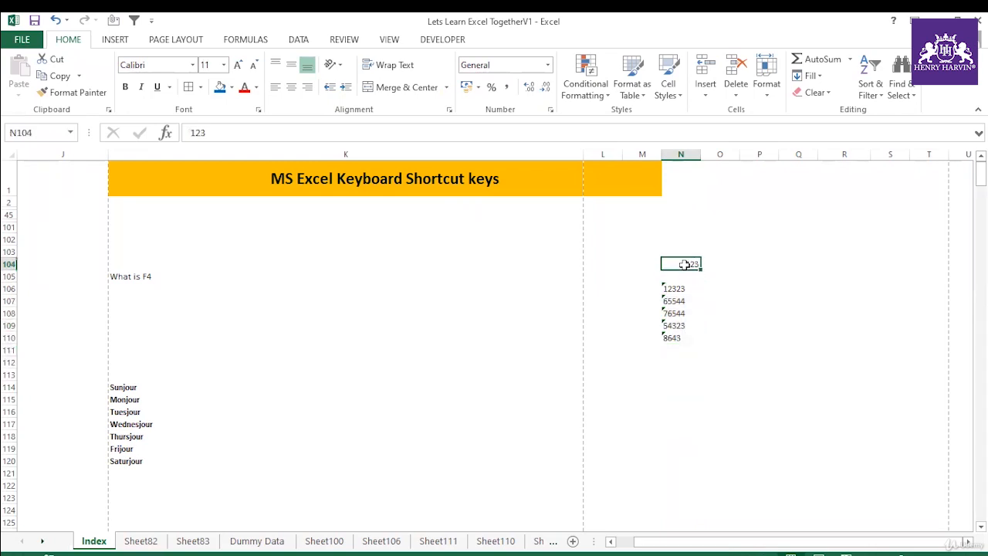
pyautogui.moveTo(683, 286); pyautogui.dragTo(677, 337)
pyautogui.click(729, 212)
pyautogui.write('1')
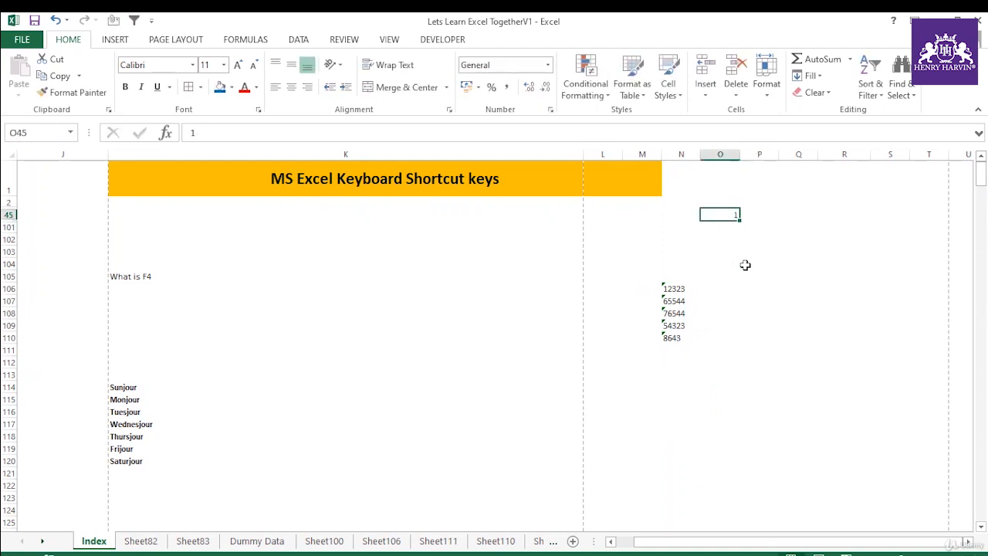
# Step: Copy O45 and paste it onto N106:N110 with Paste Special, using Values and the Multiply operation
pyautogui.moveTo(673, 287); pyautogui.dragTo(674, 336)
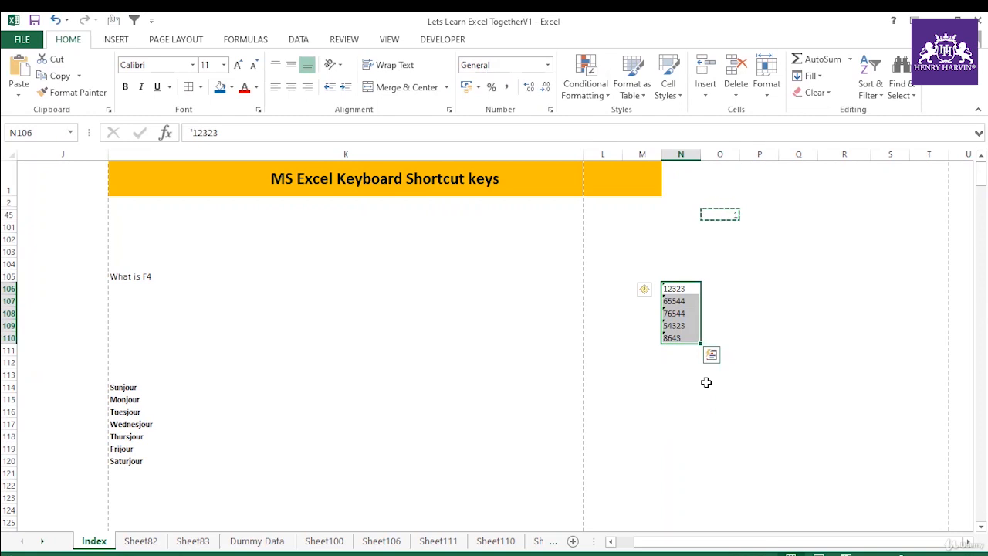
pyautogui.hotkey('ctrl', 'alt', 'v')
pyautogui.press('v')
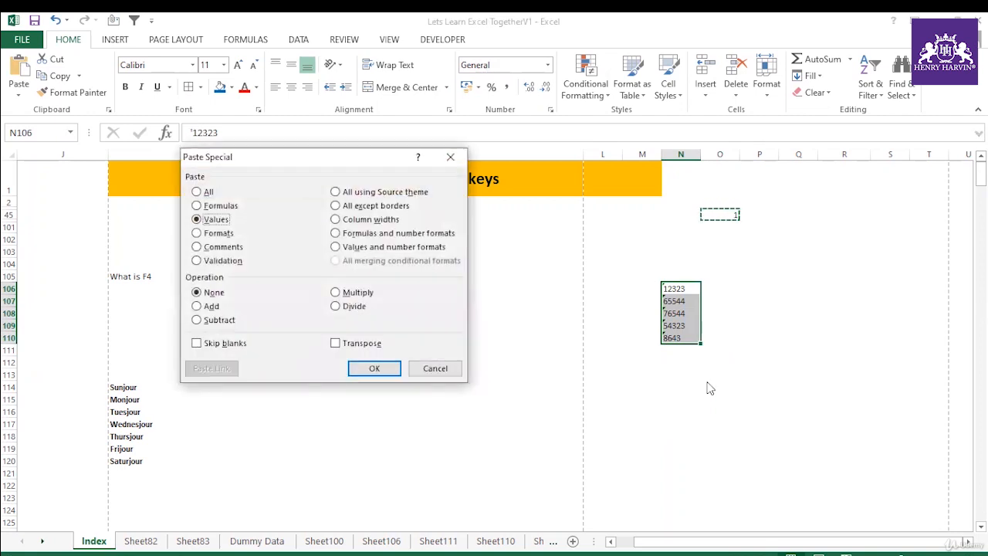
pyautogui.click(336, 293)
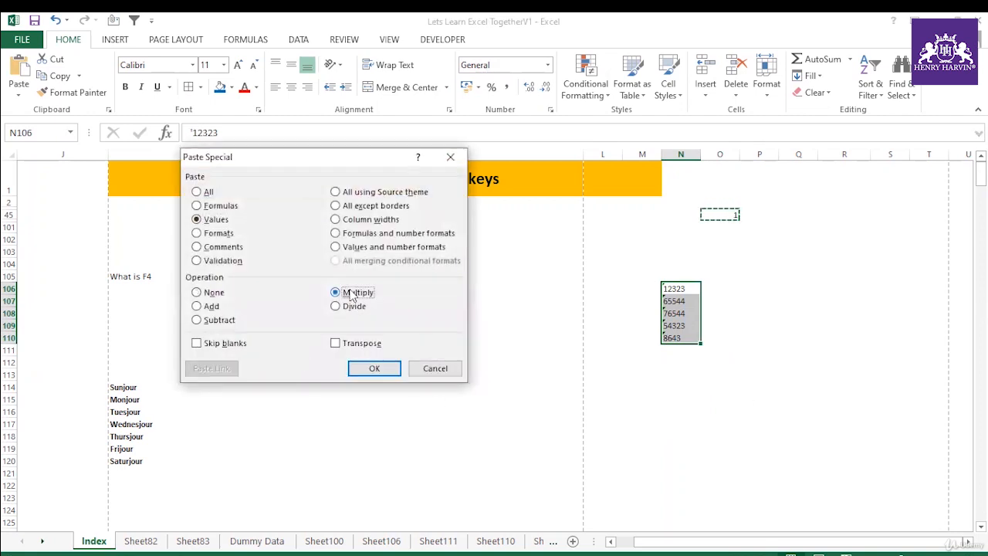
pyautogui.click(374, 368)
pyautogui.moveTo(689, 289); pyautogui.dragTo(690, 337)
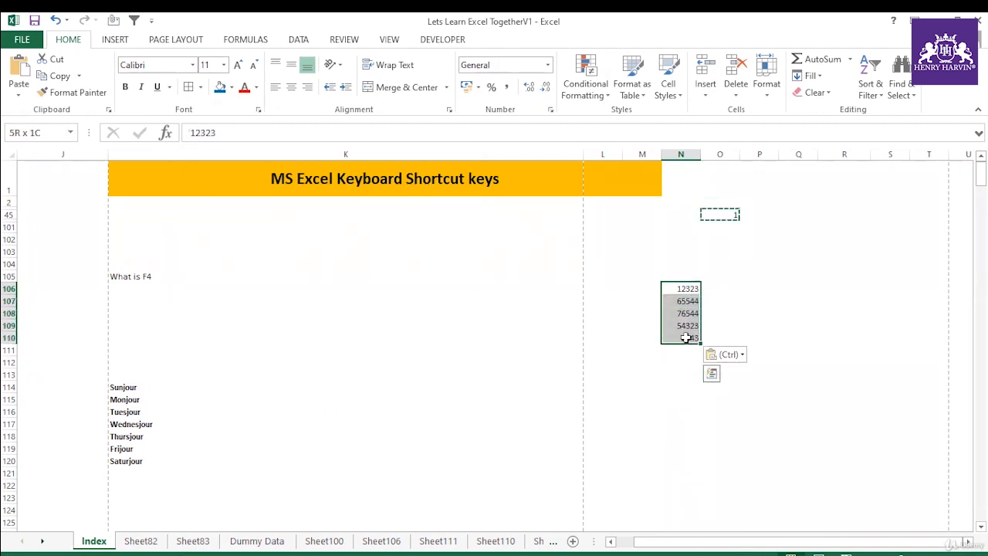
# Step: Undo the Paste Special multiplication on N106:N110 and reselect the range
pyautogui.click(749, 303)
pyautogui.moveTo(688, 289); pyautogui.dragTo(690, 342)
pyautogui.hotkey('ctrl', 'z')
pyautogui.click(718, 309)
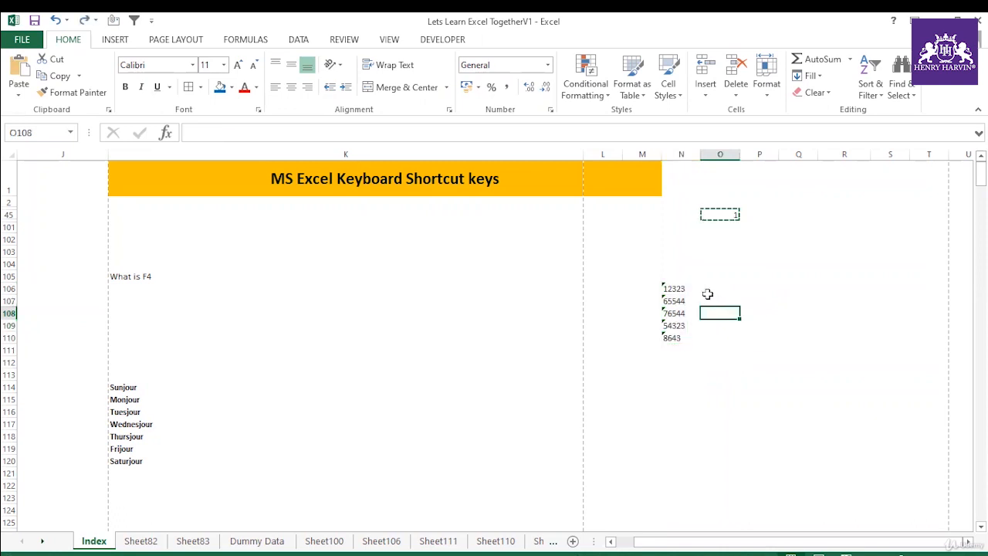
pyautogui.moveTo(685, 287); pyautogui.dragTo(677, 341)
pyautogui.click(682, 289)
pyautogui.moveTo(681, 289); pyautogui.dragTo(680, 333)
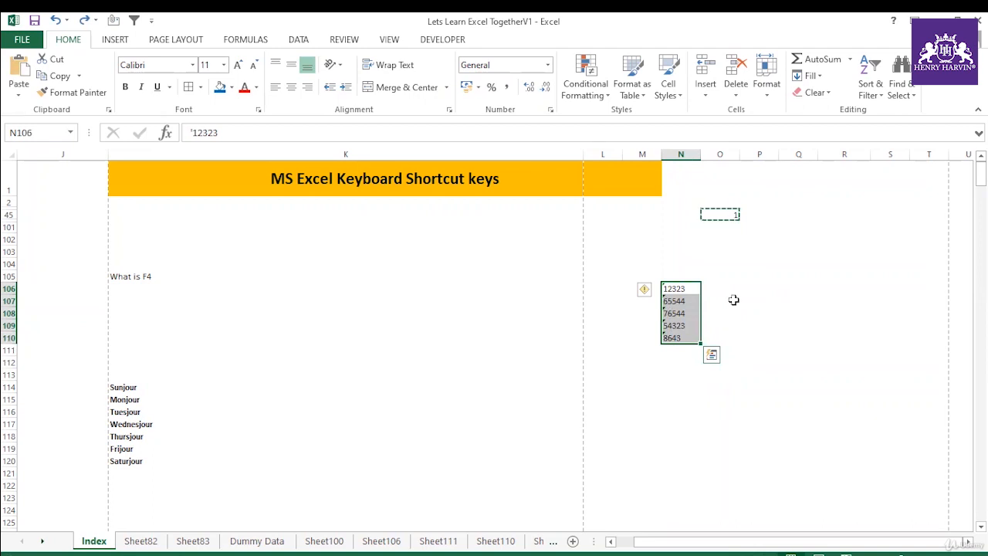
# Step: Copy the 1 in O45 again and multiply the text numbers in N106:N110 by it, pasting values only
pyautogui.click(731, 215)
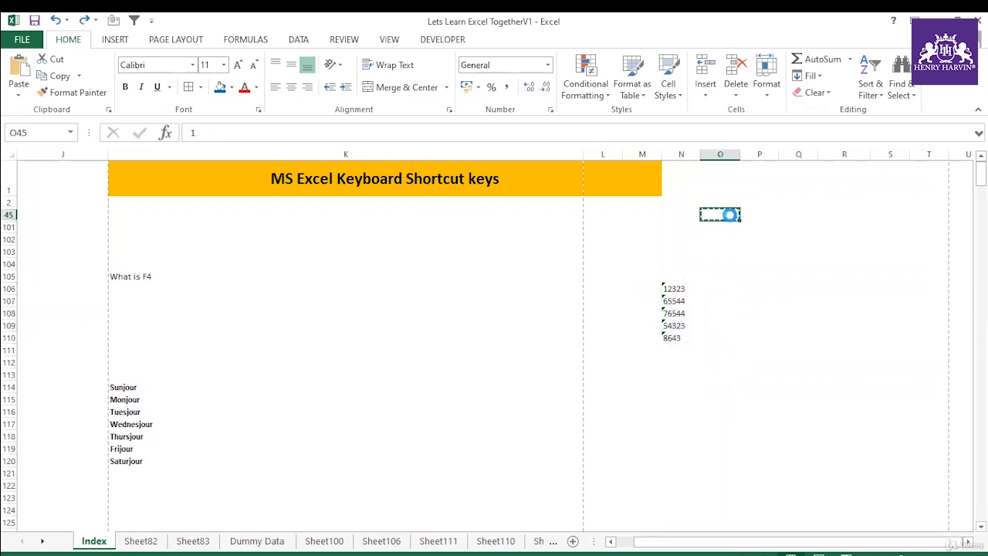
pyautogui.moveTo(672, 288); pyautogui.dragTo(677, 340)
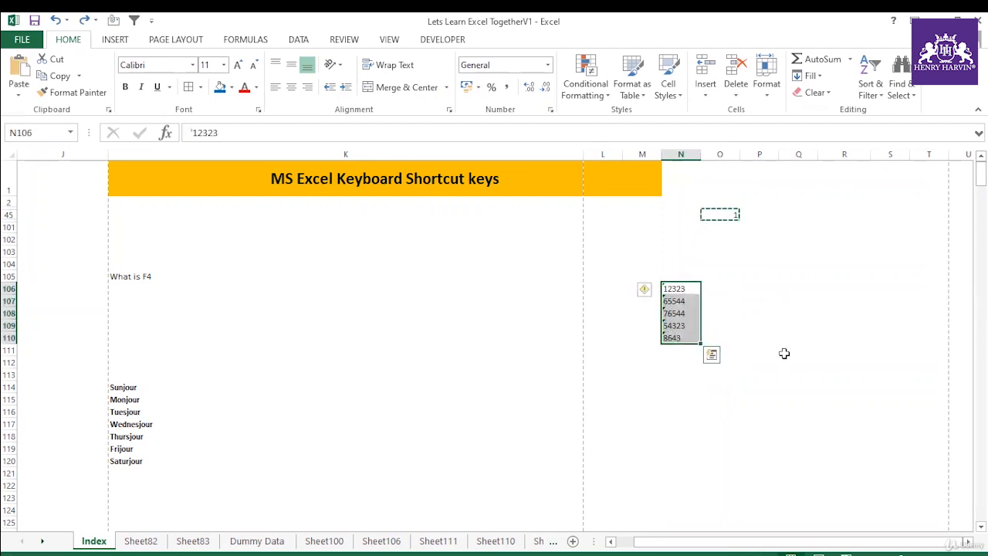
pyautogui.hotkey('ctrl', 'alt', 'v')
pyautogui.press('v')
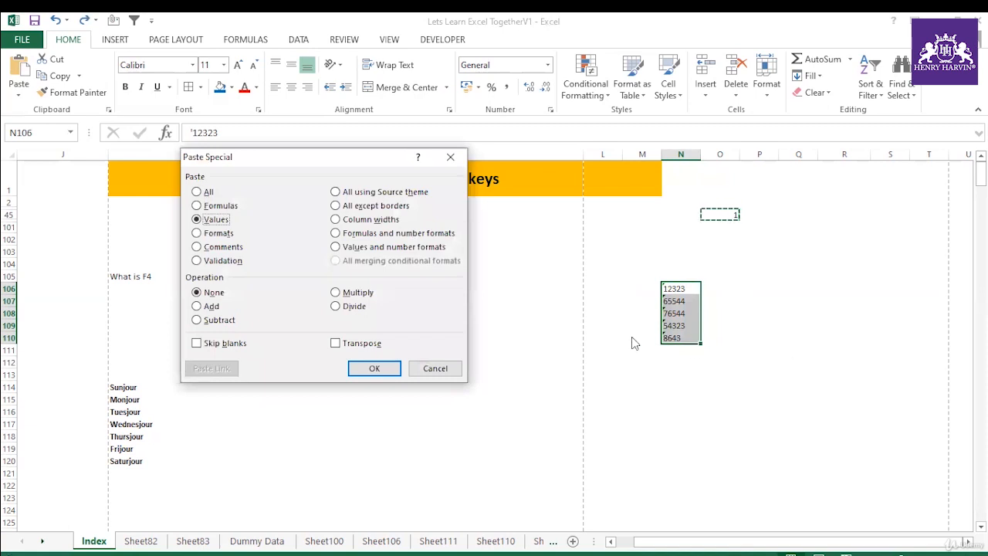
pyautogui.click(359, 292)
pyautogui.click(375, 368)
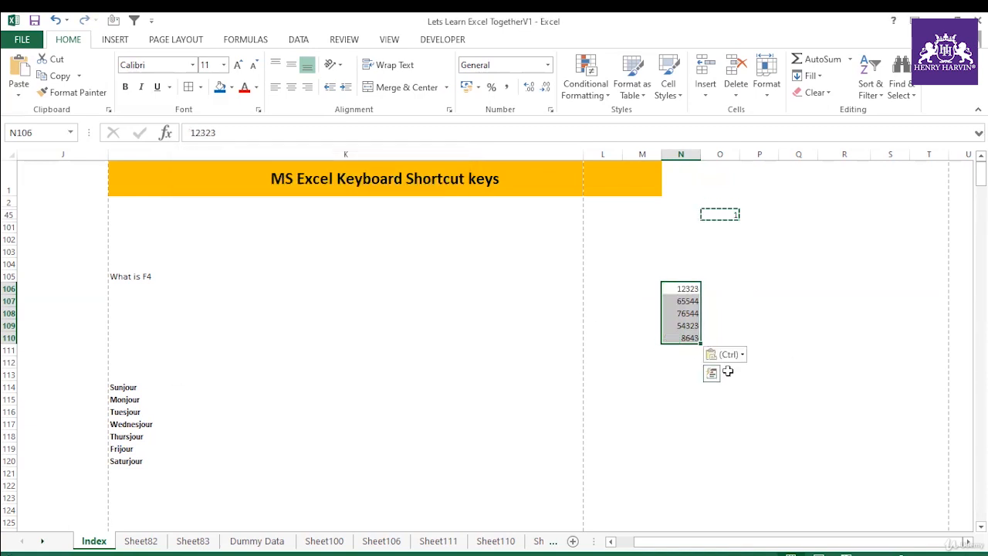
# Step: End the copy mode and undo the multiplication of N106:N110
pyautogui.press('Escape')
pyautogui.press('F4')
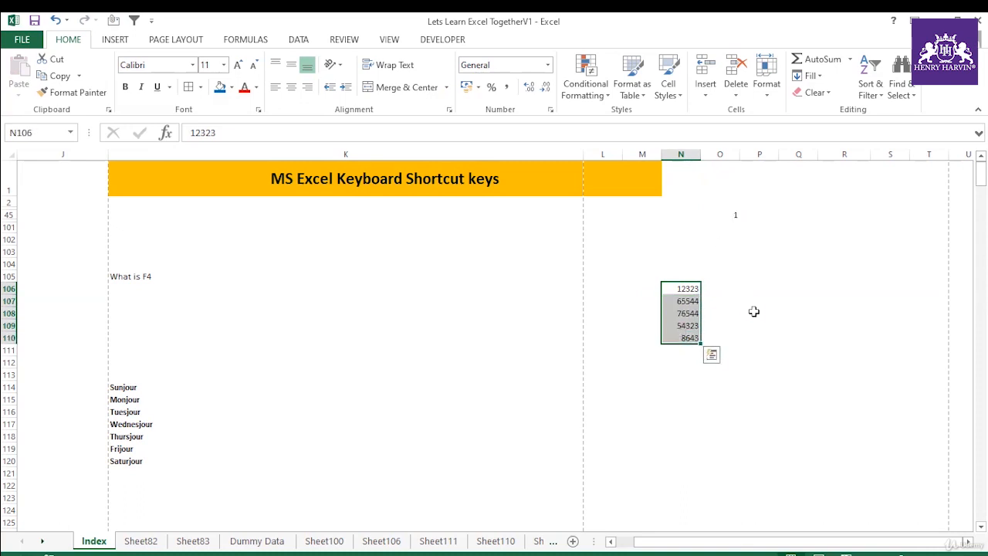
pyautogui.hotkey('ctrl', 'z')
pyautogui.click(761, 291)
# Step: Copy O45 and convert the text in N106:N110 to numbers with Paste Special, using All and the Divide operation
pyautogui.click(733, 214)
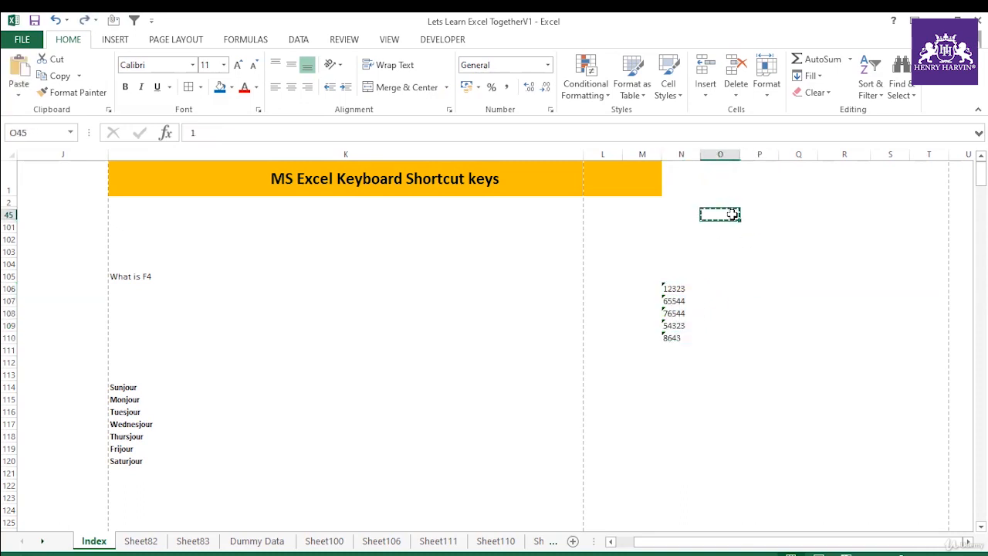
pyautogui.moveTo(677, 291); pyautogui.dragTo(680, 339)
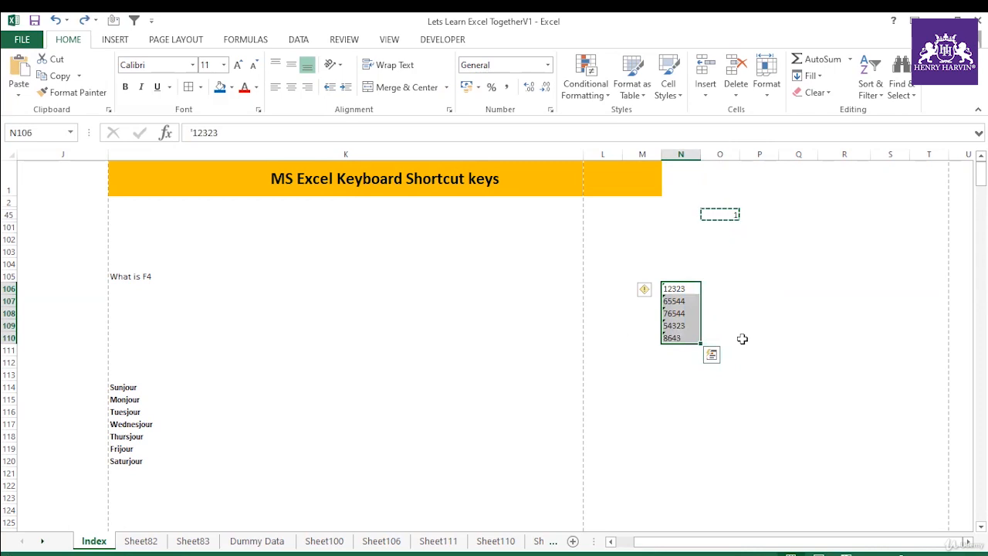
pyautogui.hotkey('ctrl', 'alt', 'v')
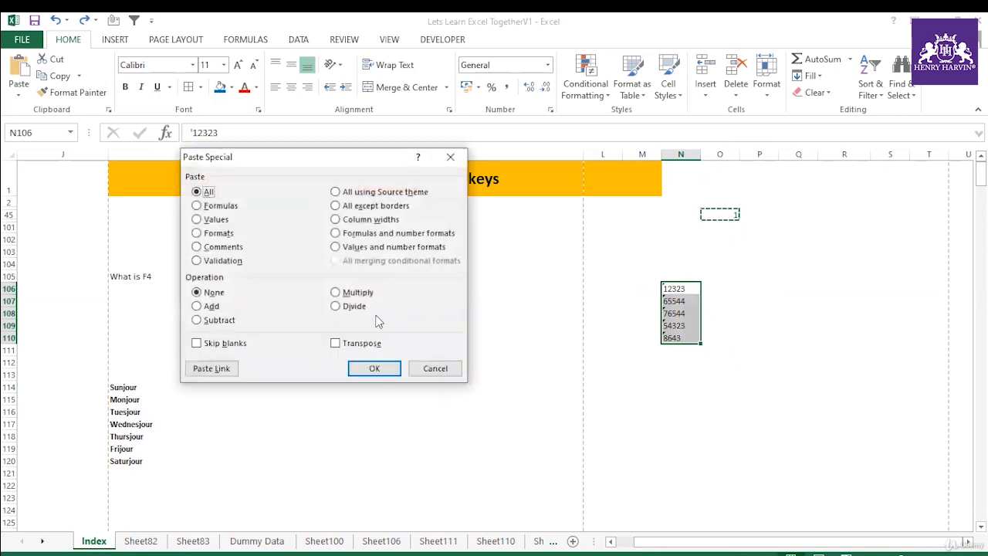
pyautogui.click(337, 306)
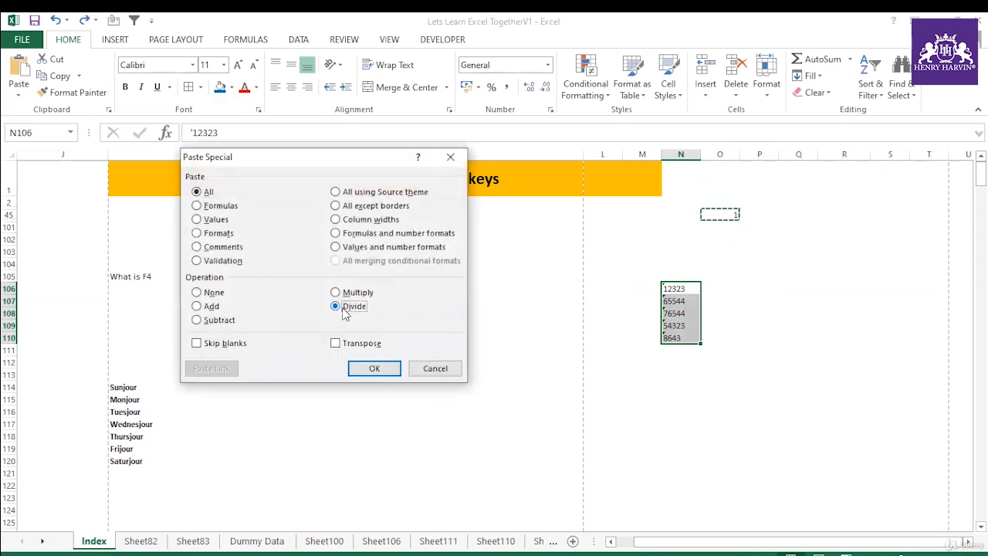
pyautogui.click(374, 368)
pyautogui.moveTo(684, 296); pyautogui.dragTo(687, 339)
pyautogui.click(722, 212)
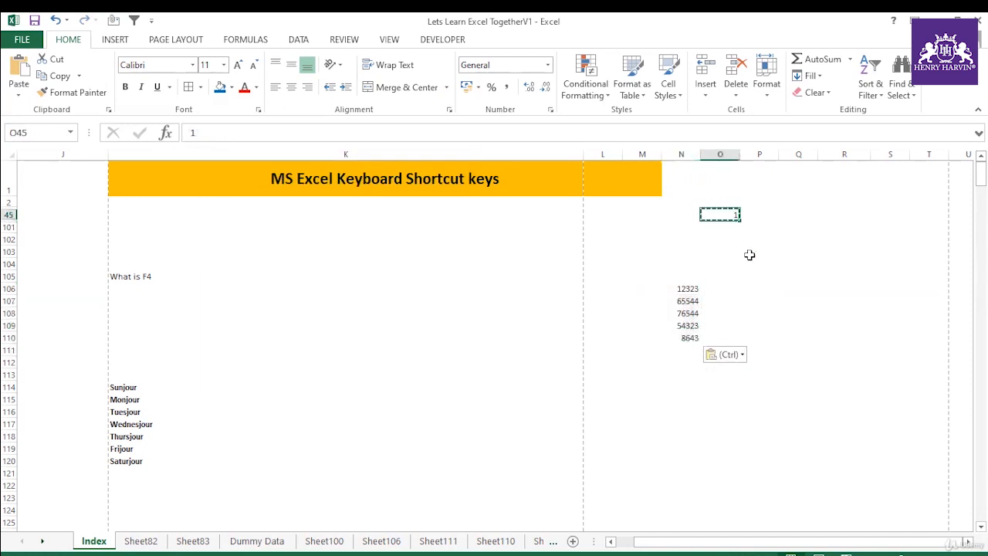
pyautogui.press('Escape')
pyautogui.click(748, 242)
pyautogui.click(717, 211)
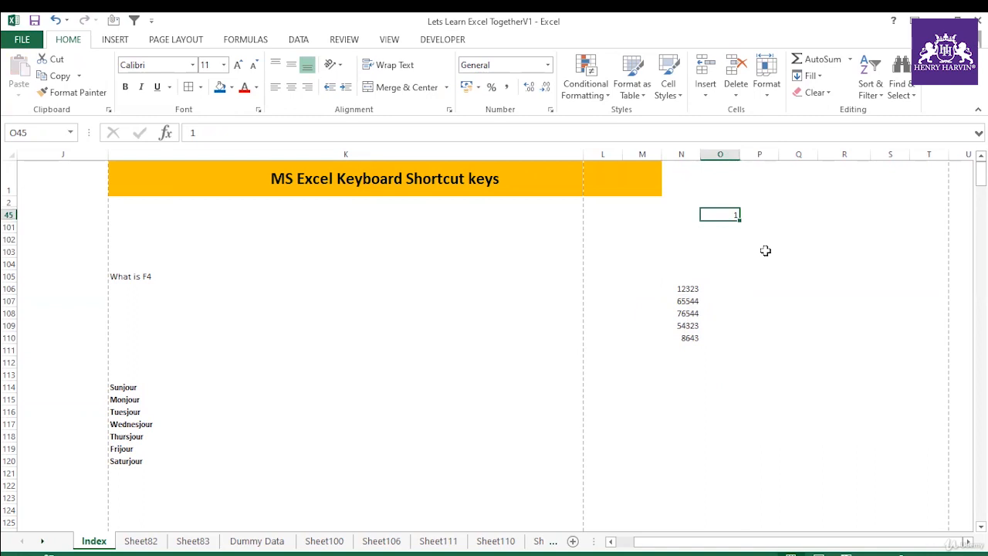
pyautogui.hotkey('ctrl', 'c')
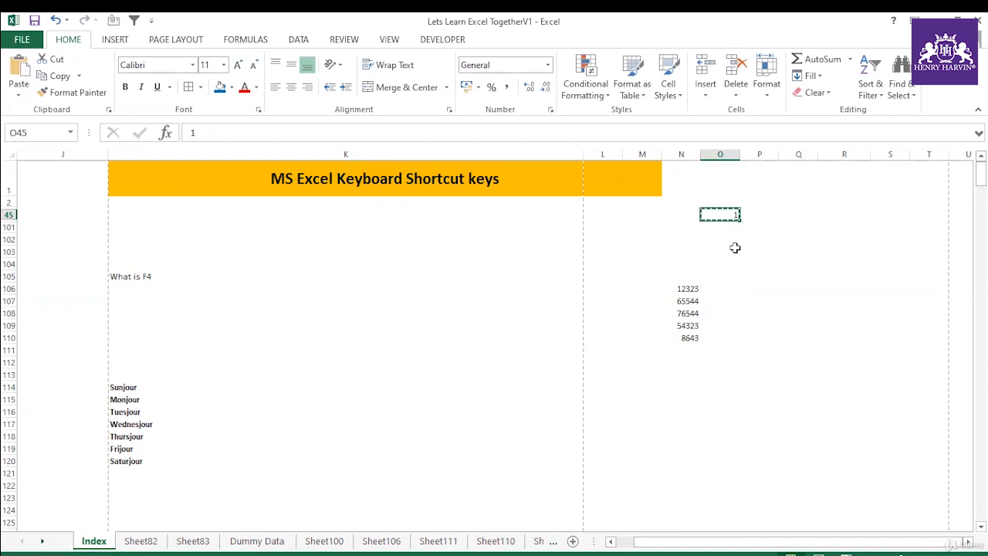
pyautogui.press('Escape')
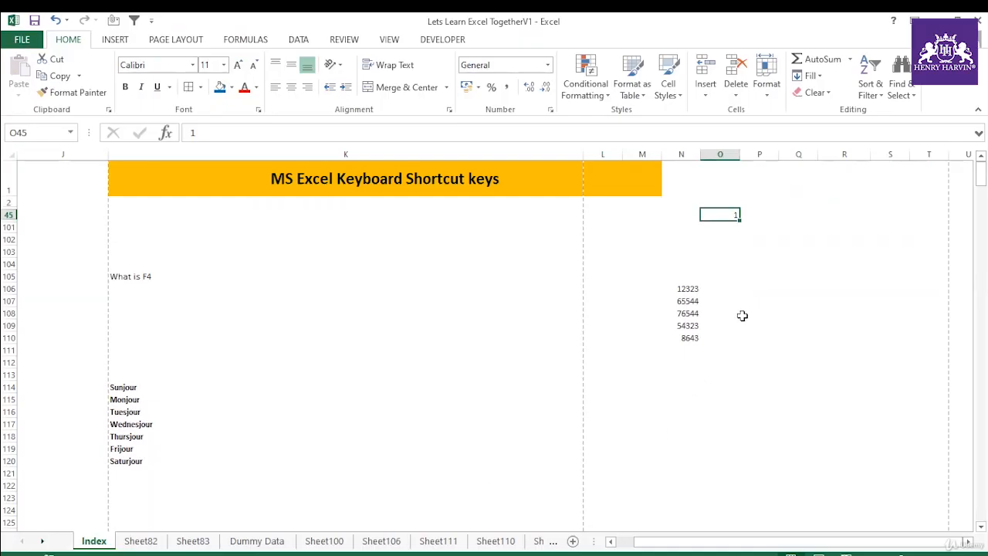
# Step: Enter the date 12-Oct-2019 in cell P106 and reselect that cell
pyautogui.click(753, 288)
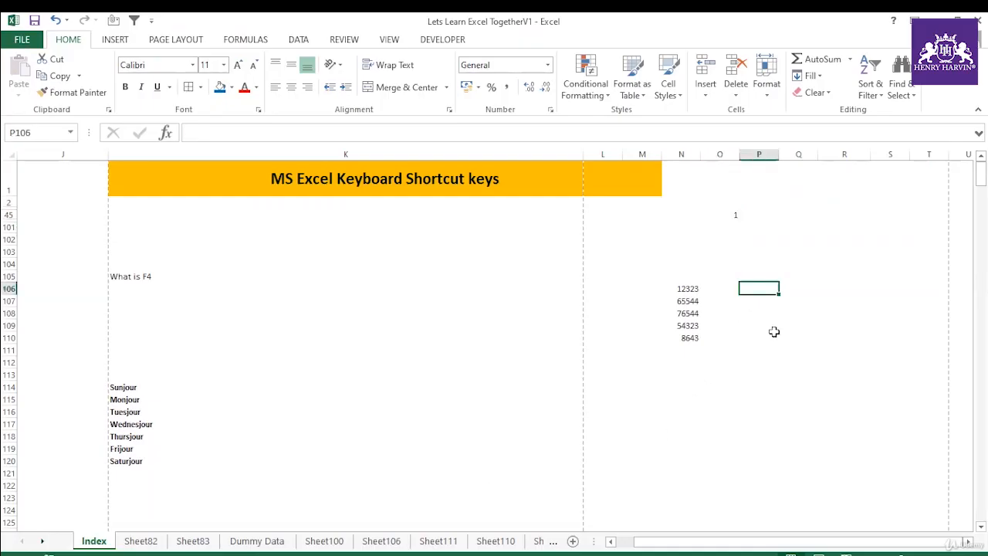
pyautogui.write('12-')
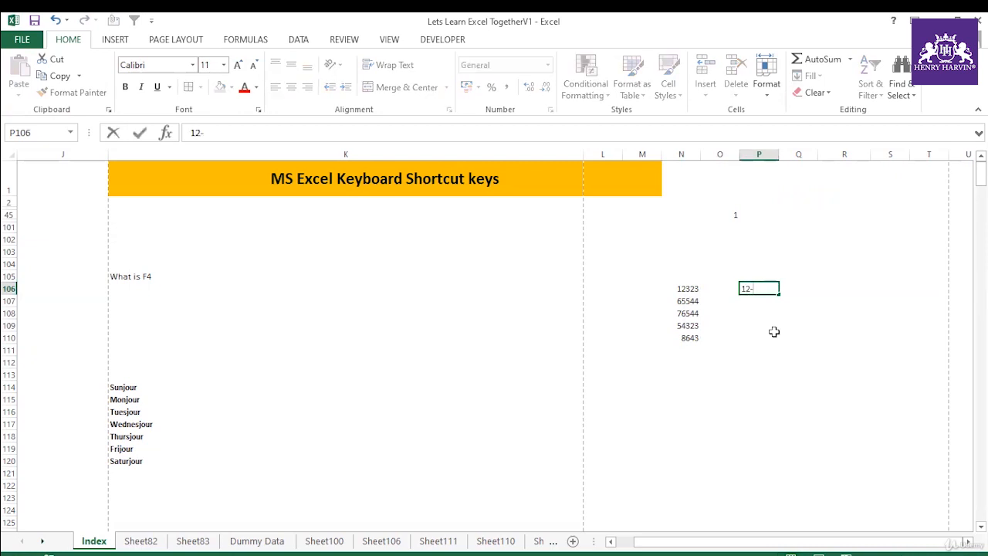
pyautogui.write('oCT-2019')
pyautogui.click(775, 334)
pyautogui.click(759, 289)
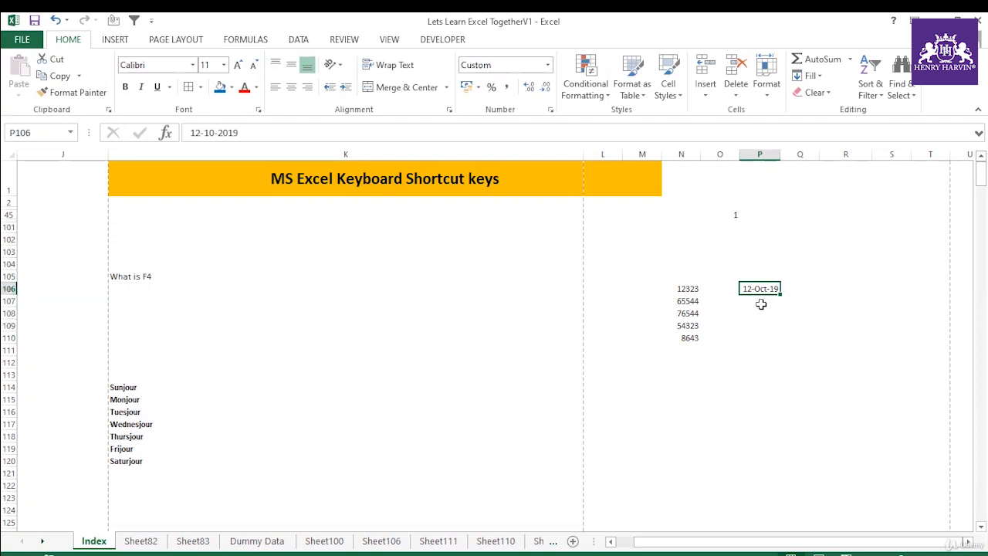
# Step: Format the date in P106 with the Date type *14 March 2012
pyautogui.hotkey('ctrl', '1')
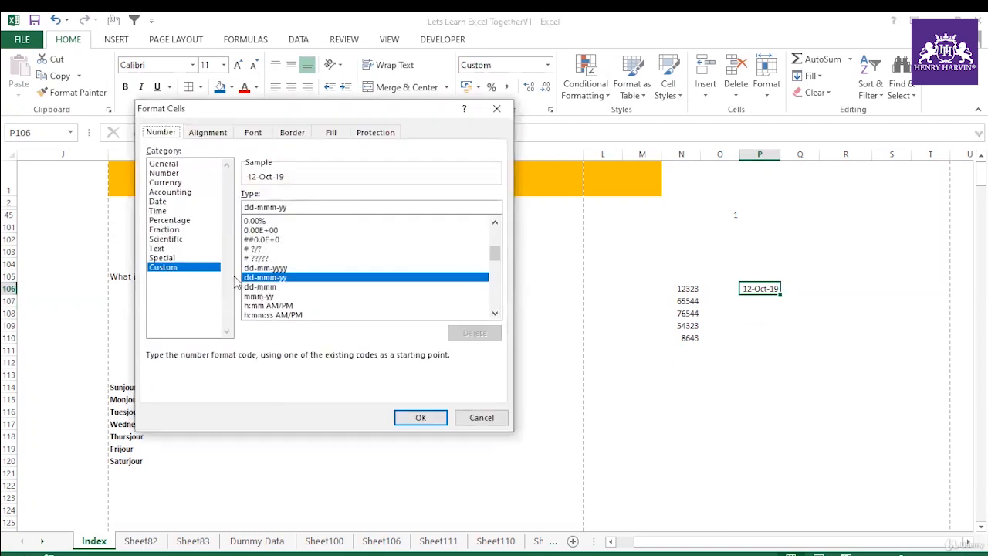
pyautogui.click(164, 201)
pyautogui.click(272, 215)
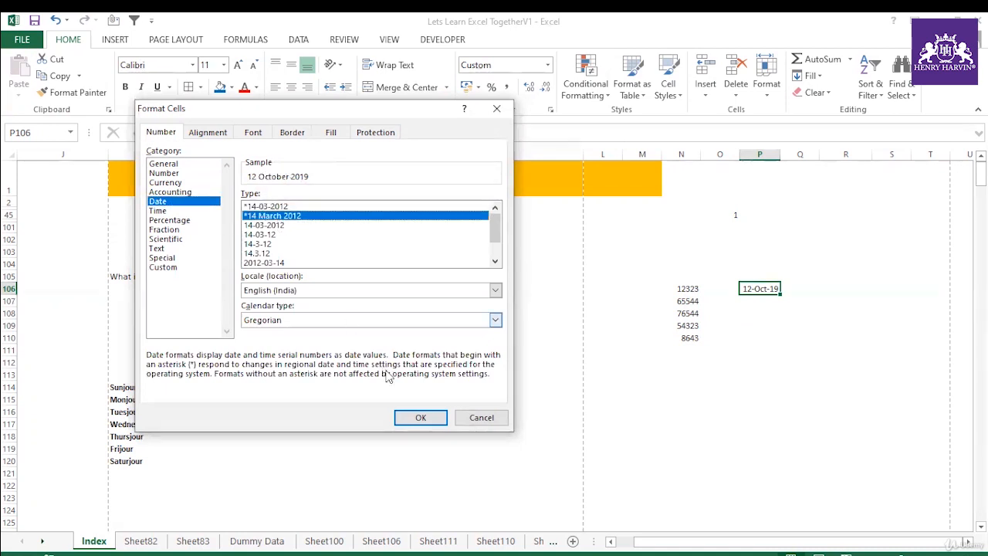
pyautogui.click(417, 416)
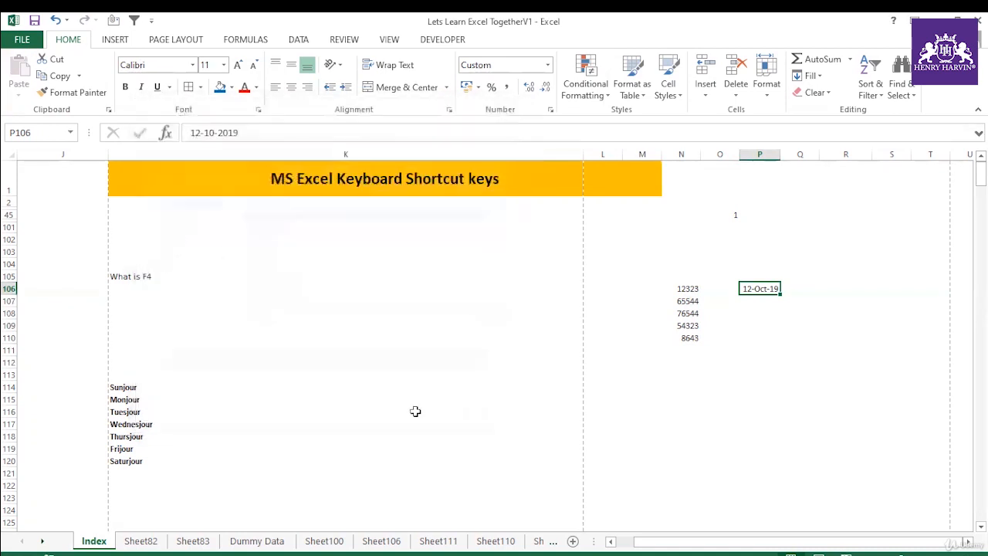
# Step: Apply the default day-month-year date format to P106 so it uses the dd-mmm-yy style
pyautogui.hotkey('ctrl', 'shift', '3')
pyautogui.click(820, 341)
pyautogui.click(777, 288)
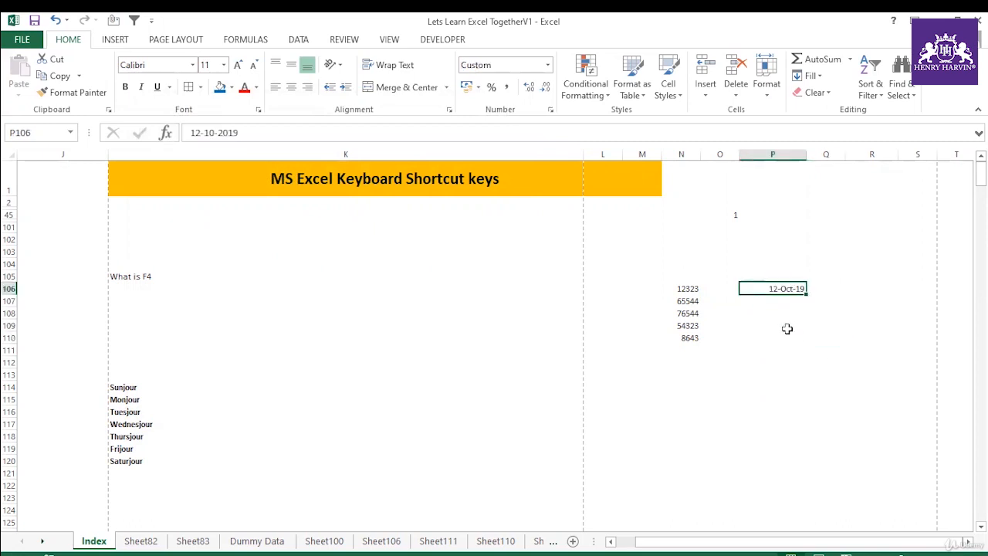
# Step: Enter the decimal .54 in cell P109
pyautogui.click(781, 325)
pyautogui.write('.')
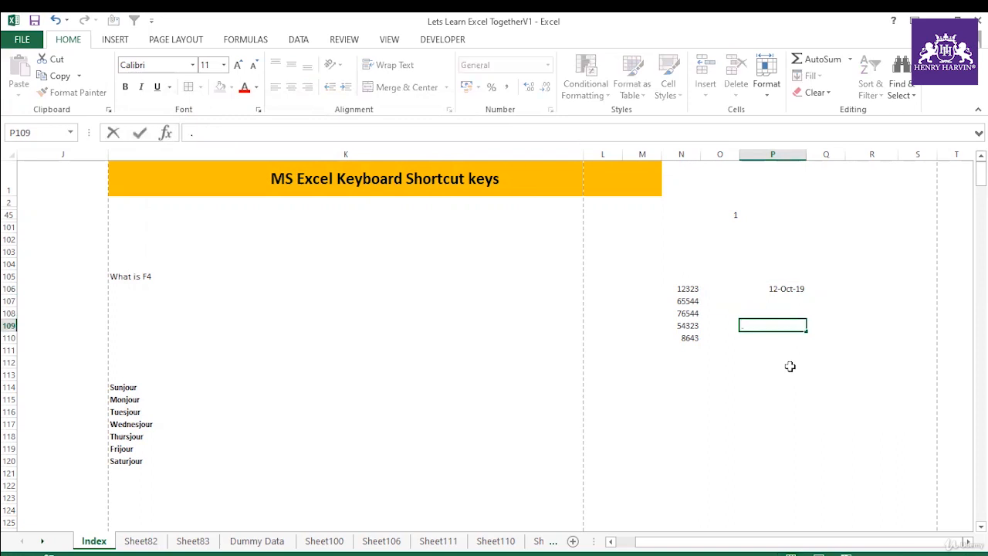
pyautogui.write('54')
pyautogui.click(715, 370)
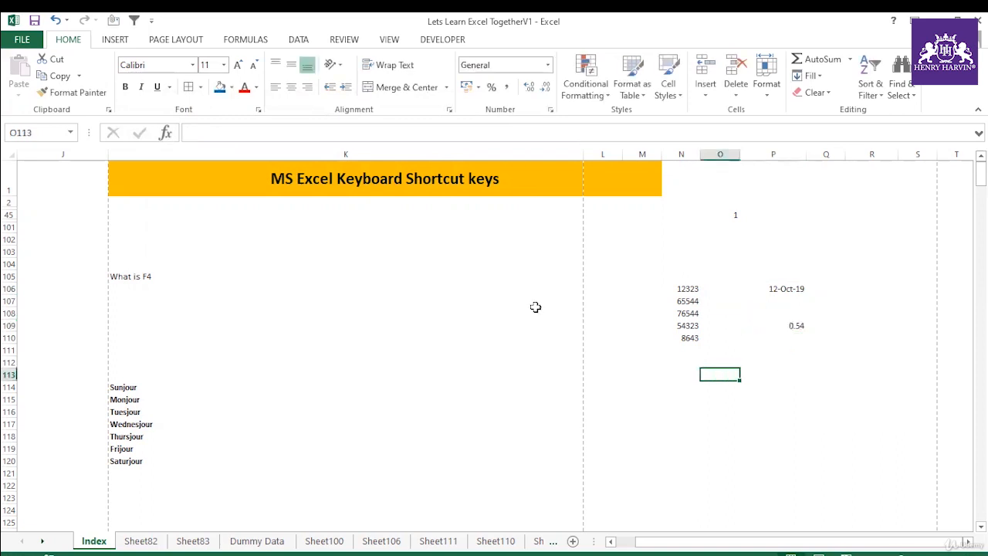
pyautogui.click(396, 314)
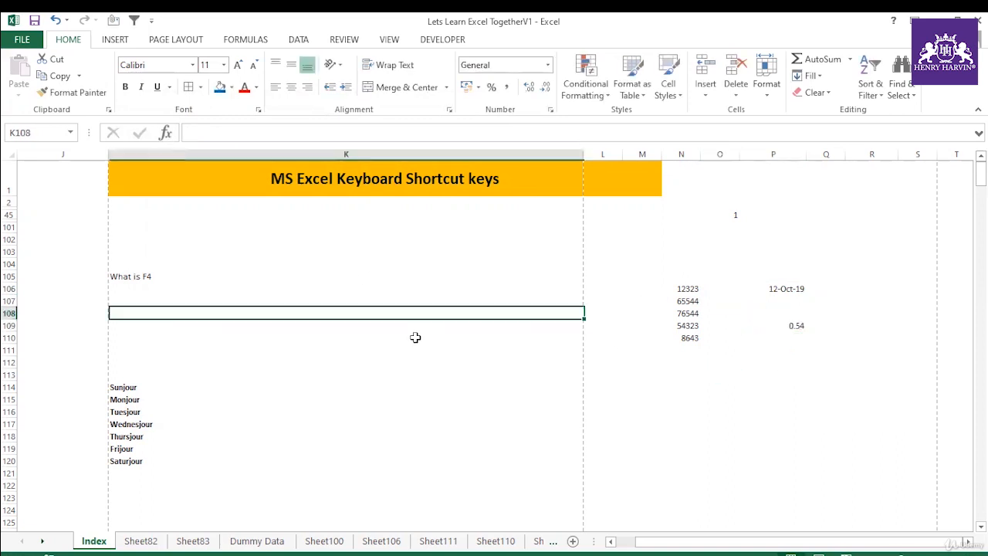
# Step: Enter 1% in M114 and its decimal equivalent .01 in O114
pyautogui.click(626, 385)
pyautogui.write('1%')
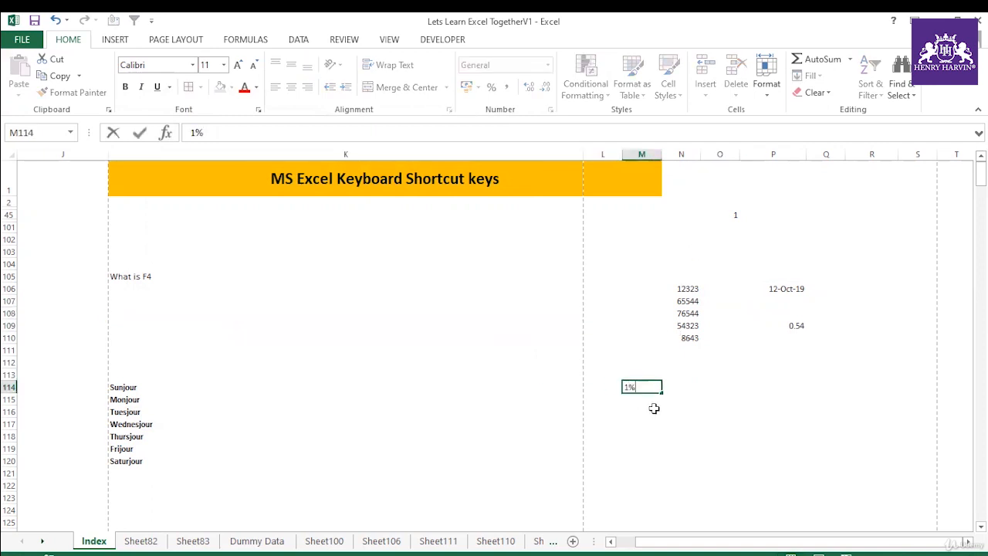
pyautogui.click(680, 400)
pyautogui.click(730, 386)
pyautogui.write('.01')
pyautogui.click(765, 413)
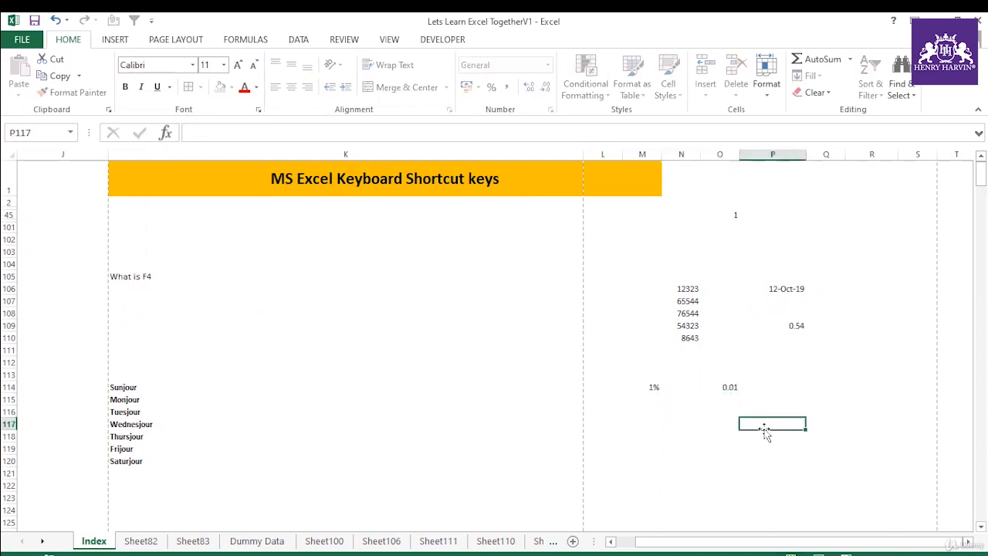
pyautogui.click(644, 396)
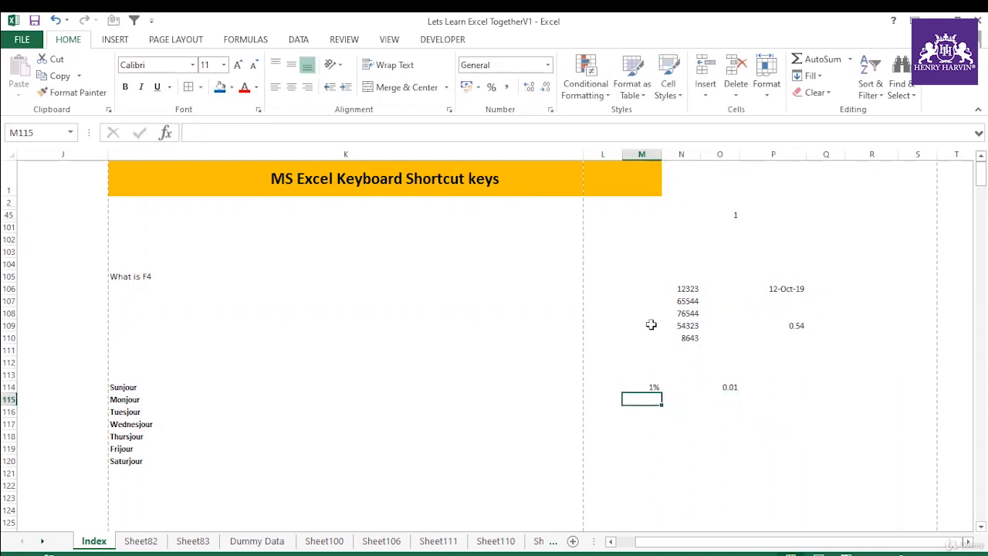
pyautogui.click(651, 378)
pyautogui.click(726, 387)
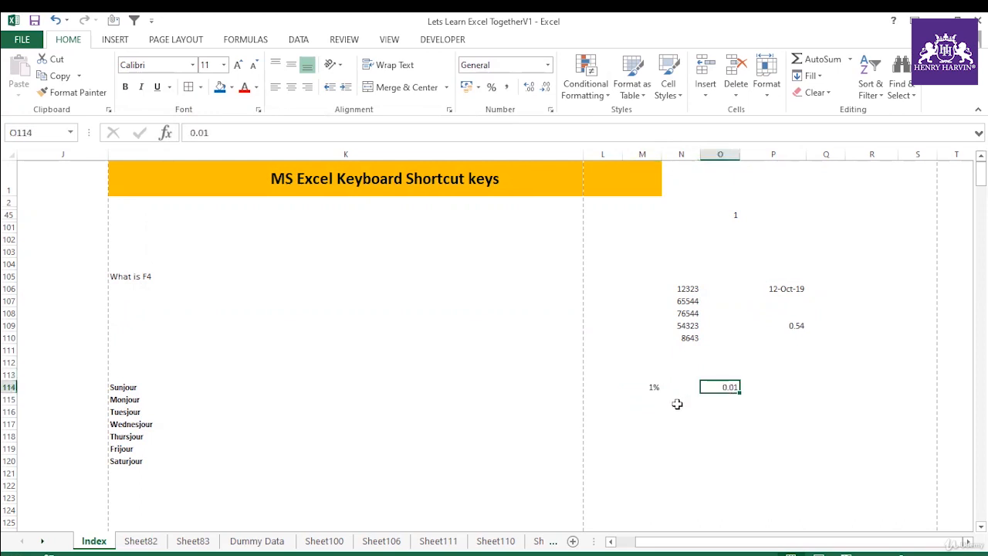
# Step: Enter 10% in M115 and its decimal equivalent .10 in O115
pyautogui.click(647, 399)
pyautogui.write('1')
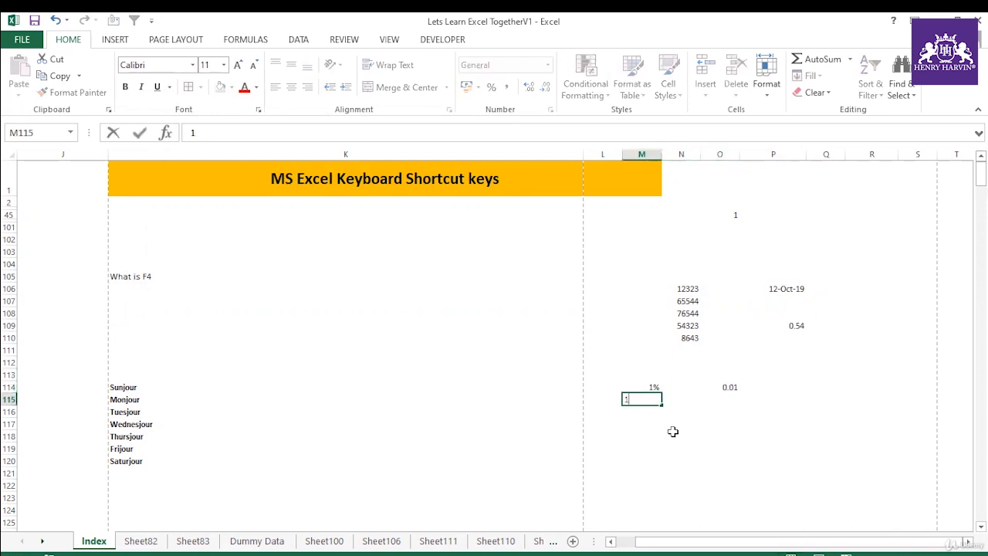
pyautogui.write('0%')
pyautogui.press('BackSpace')
pyautogui.write('%')
pyautogui.click(722, 400)
pyautogui.write('.10')
pyautogui.click(758, 429)
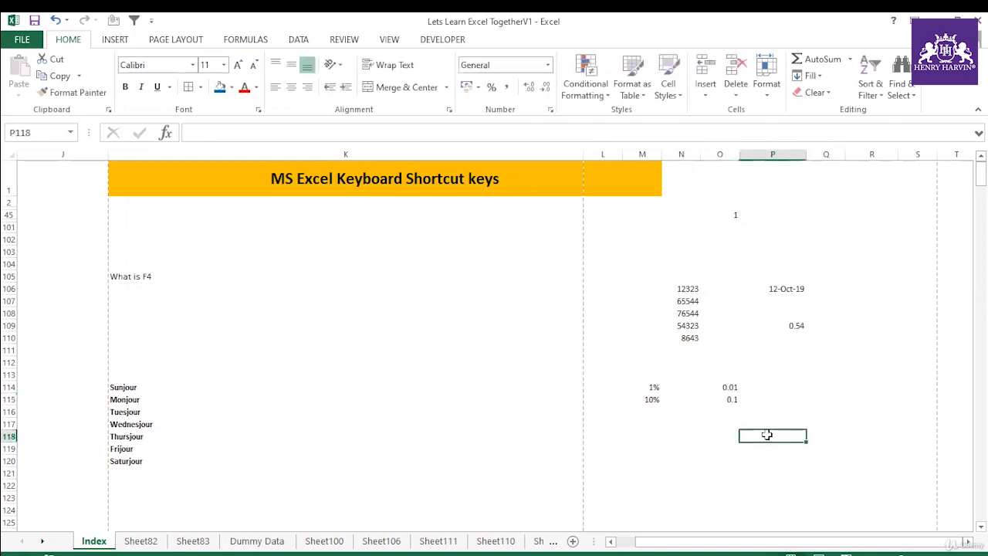
# Step: Compare the percentages in M114:M115 with the decimals beside them in O114:O115
pyautogui.click(654, 399)
pyautogui.click(721, 399)
pyautogui.click(656, 387)
pyautogui.click(729, 387)
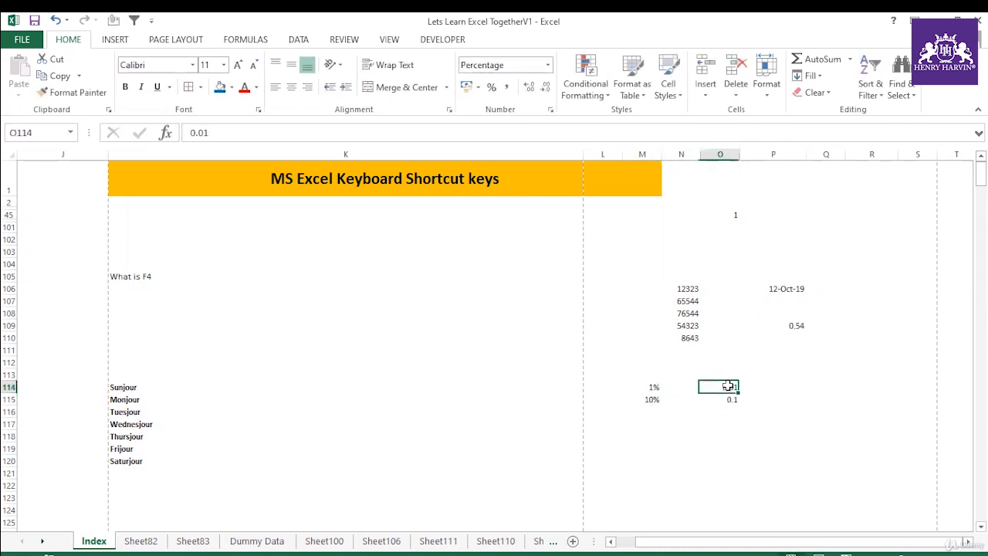
pyautogui.click(653, 399)
pyautogui.click(732, 399)
# Step: Enter 30% in M116 and its decimal equivalent .30 in O116
pyautogui.click(647, 412)
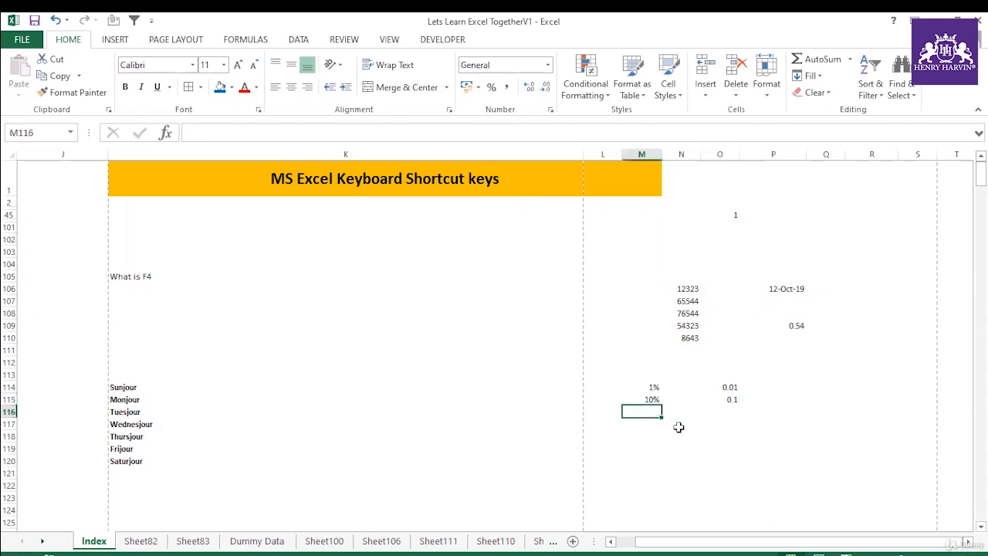
pyautogui.write('30')
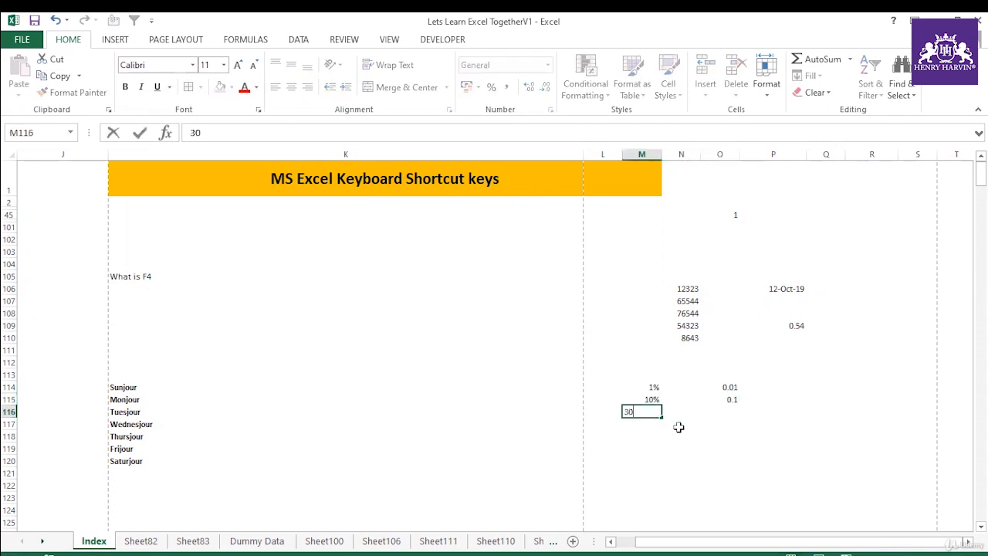
pyautogui.write('%')
pyautogui.click(726, 412)
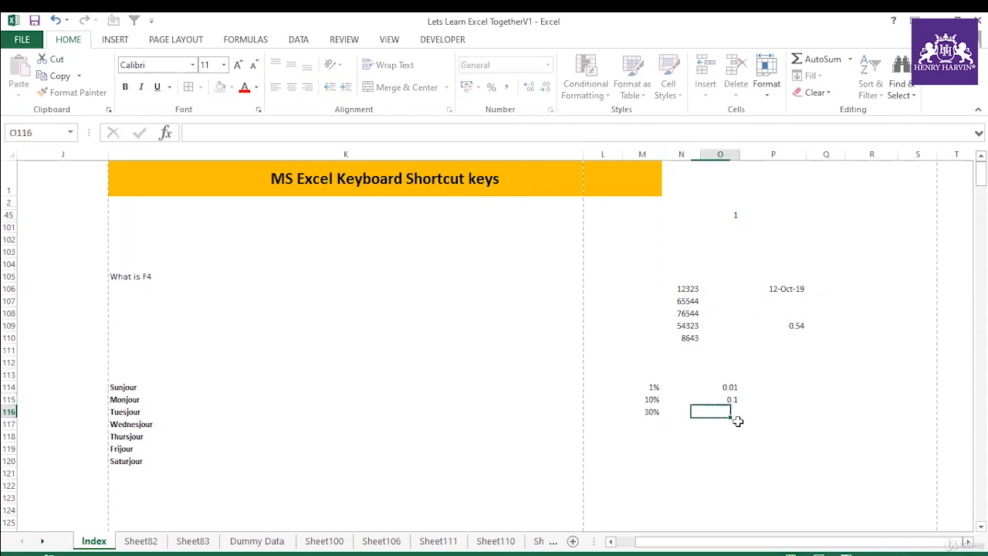
pyautogui.write('.30')
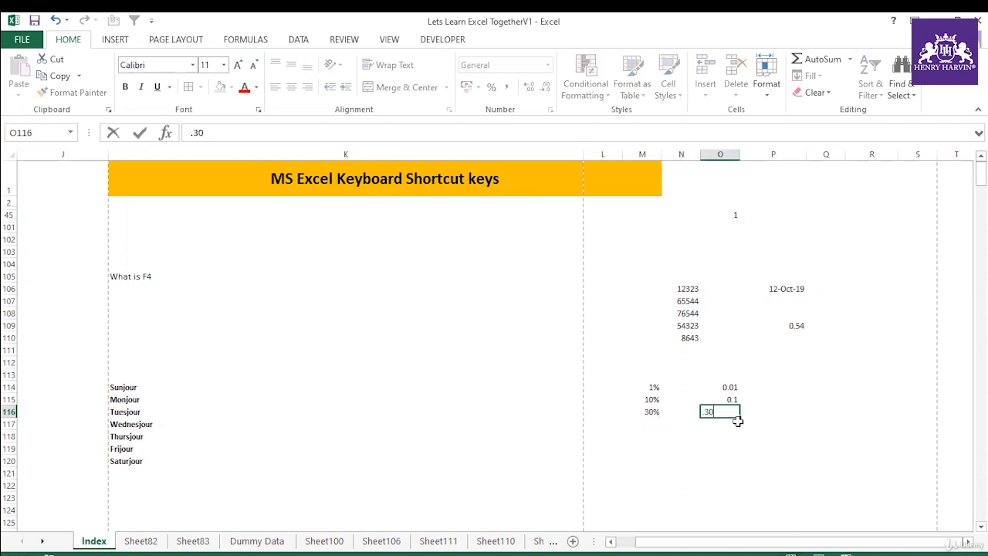
pyautogui.click(853, 412)
# Step: Enter 50% in M117 and its decimal equivalent .5 in O117
pyautogui.click(648, 424)
pyautogui.write('50%')
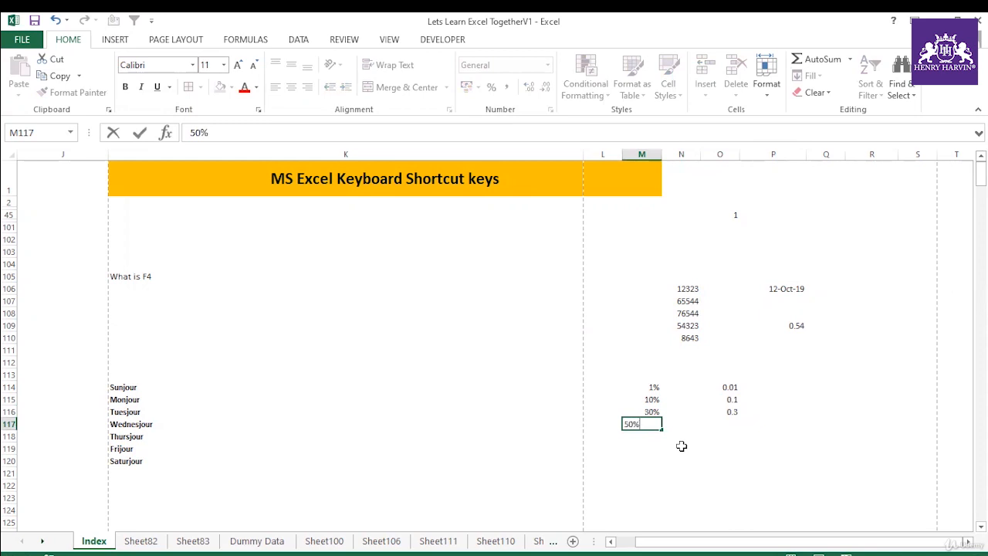
pyautogui.click(743, 424)
pyautogui.click(729, 424)
pyautogui.write('.5')
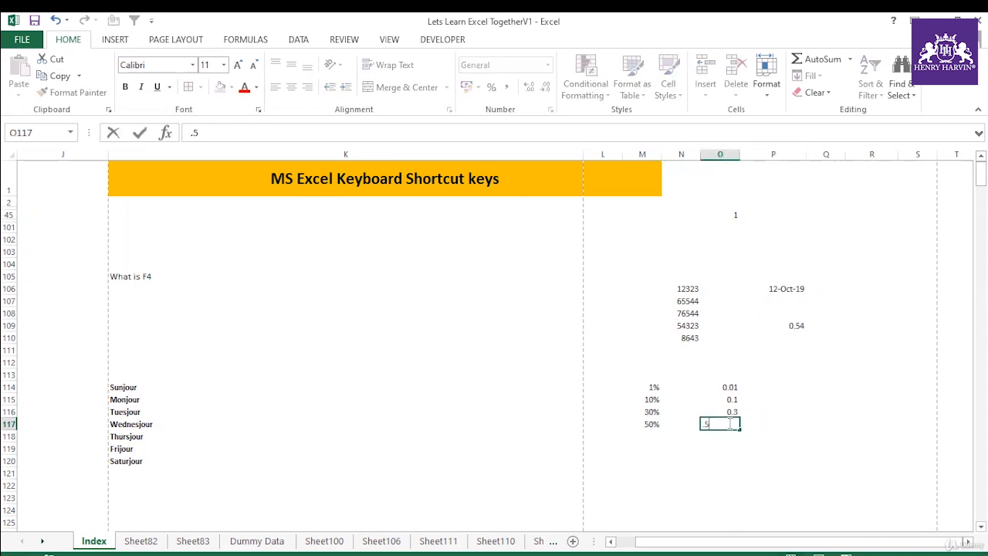
# Step: Apply the Percentage format to the decimals in O114:O117
pyautogui.moveTo(729, 387); pyautogui.dragTo(729, 424)
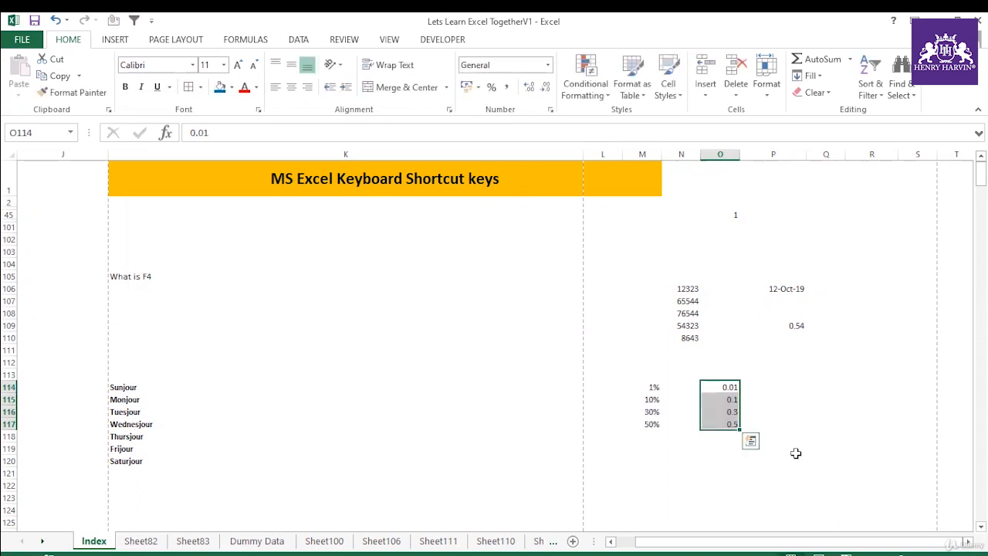
pyautogui.hotkey('ctrl', 'shift', '5')
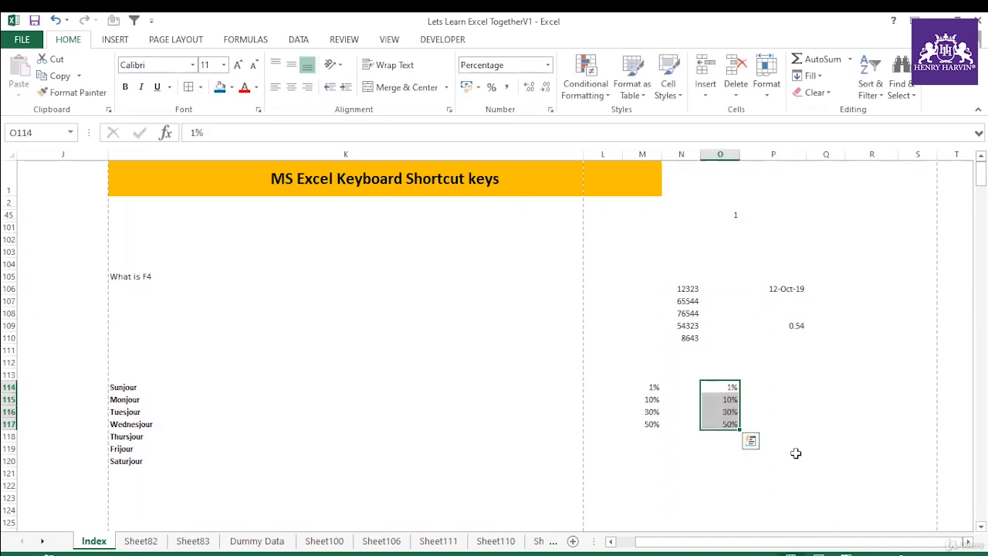
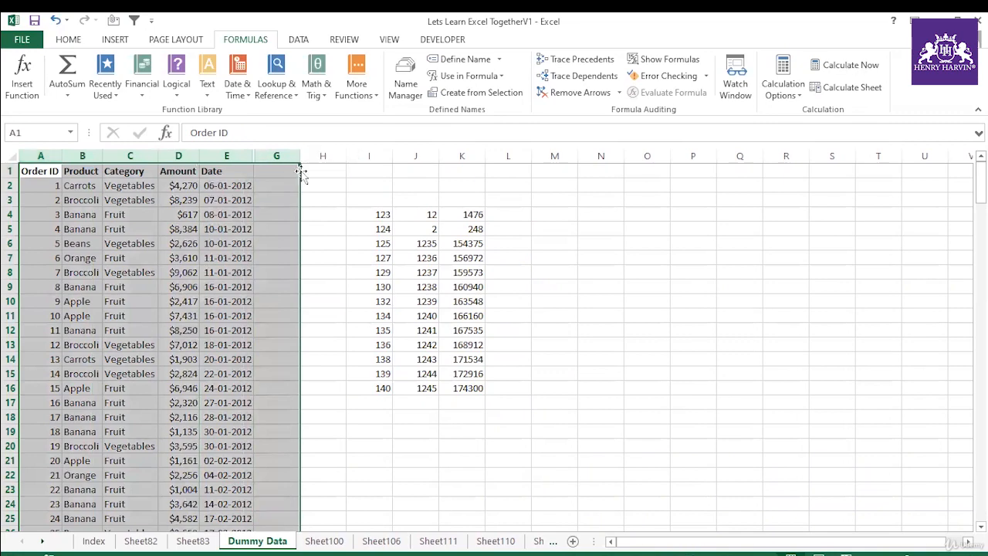
# Step: Hide row 7 of the order data and unhide it again, two times in a row
pyautogui.click(351, 200)
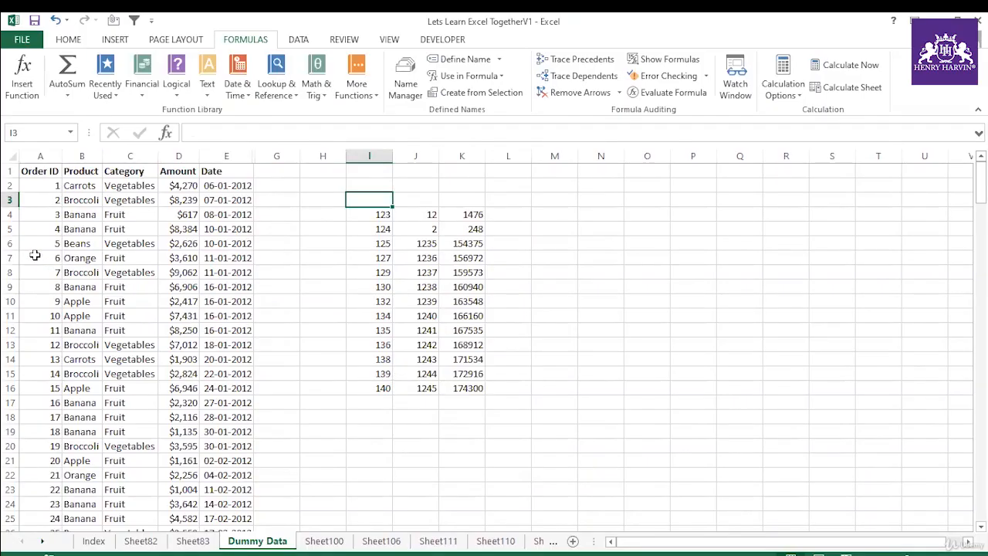
pyautogui.click(42, 262)
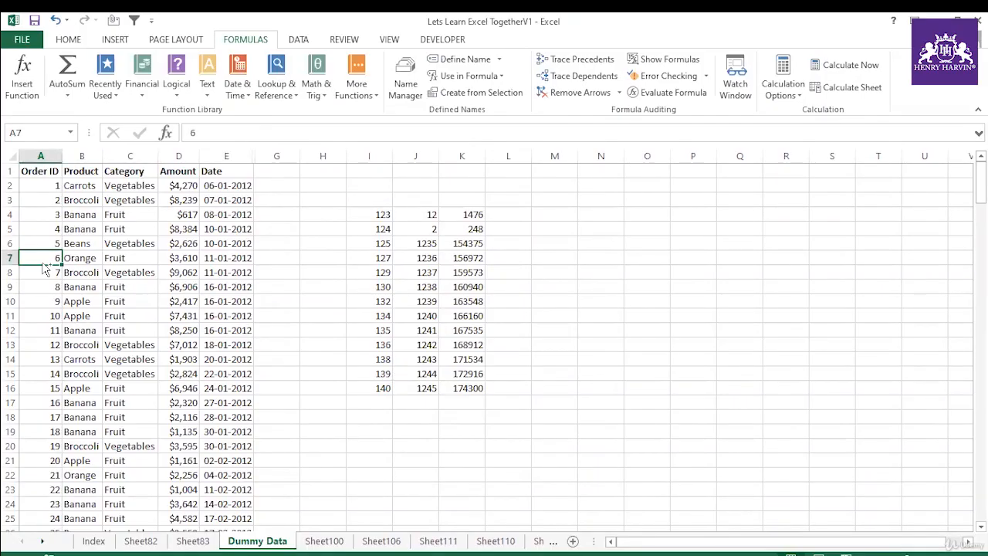
pyautogui.hotkey('ctrl', '9')
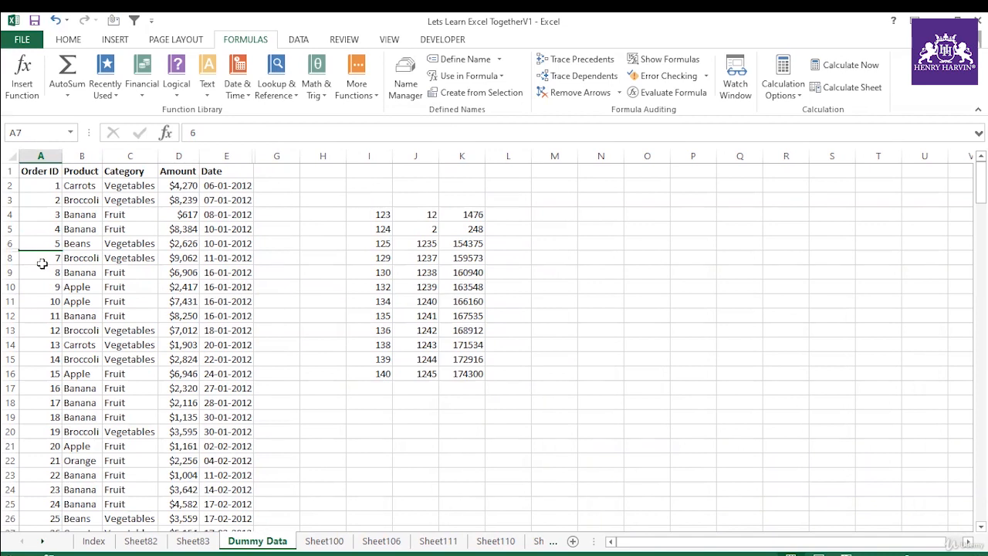
pyautogui.hotkey('ctrl', 'shift', '9')
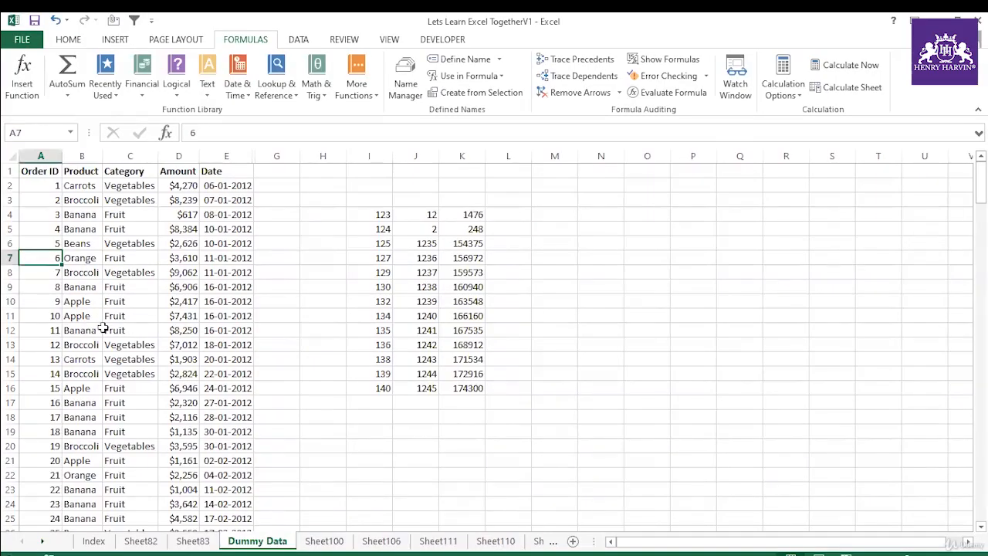
pyautogui.hscroll(1, 103, 330)
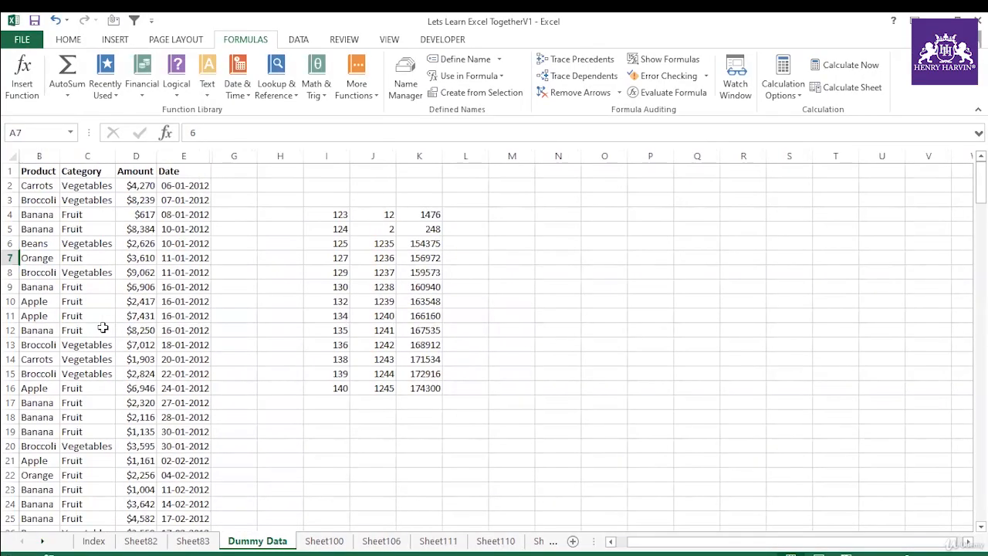
pyautogui.hscroll(-1, 103, 330)
pyautogui.click(136, 343)
pyautogui.click(47, 257)
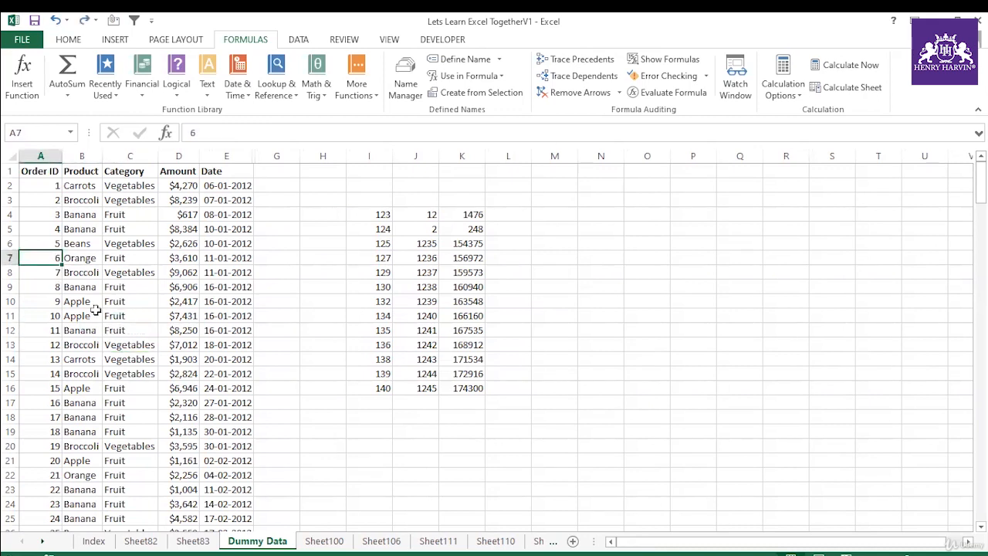
pyautogui.hotkey('ctrl', '9')
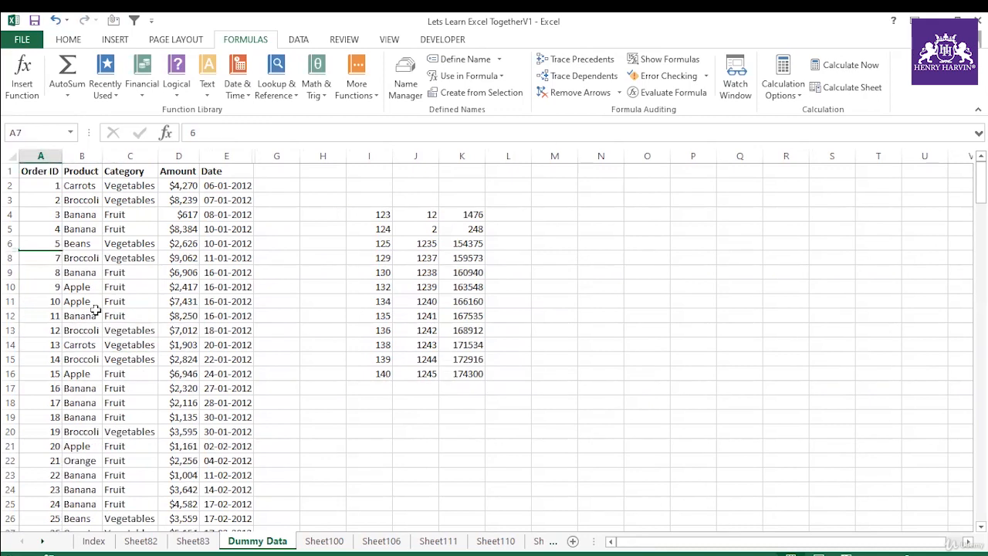
pyautogui.hotkey('ctrl', 'shift', '9')
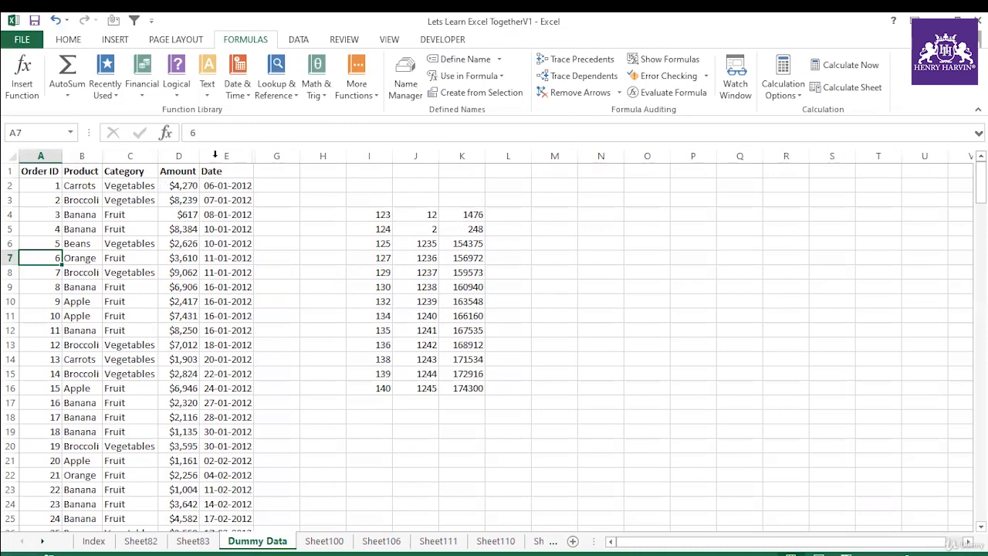
# Step: Unhide the Country column F between columns E and G, and hide it again from cell F3
pyautogui.moveTo(223, 156); pyautogui.dragTo(256, 158)
pyautogui.rightClick(257, 158)
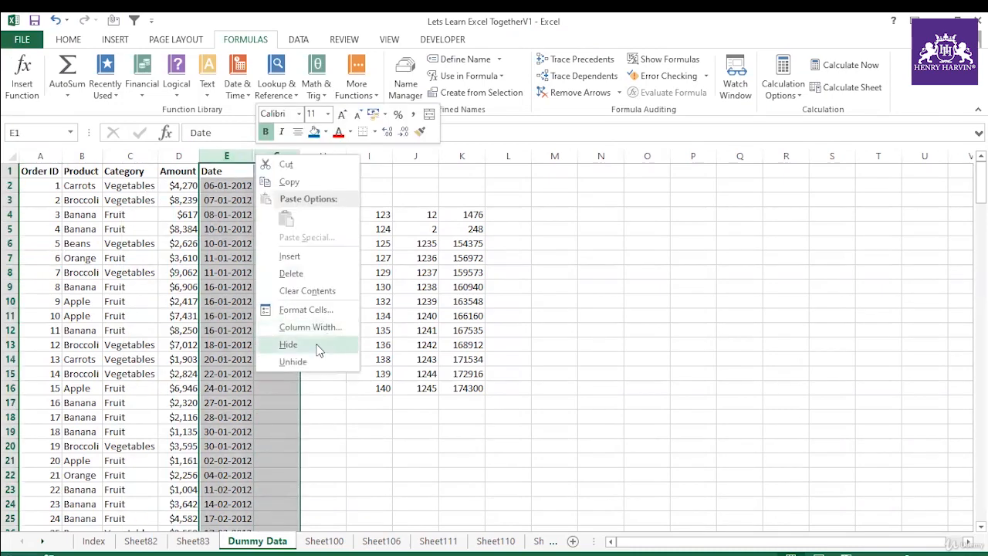
pyautogui.click(293, 361)
pyautogui.click(307, 203)
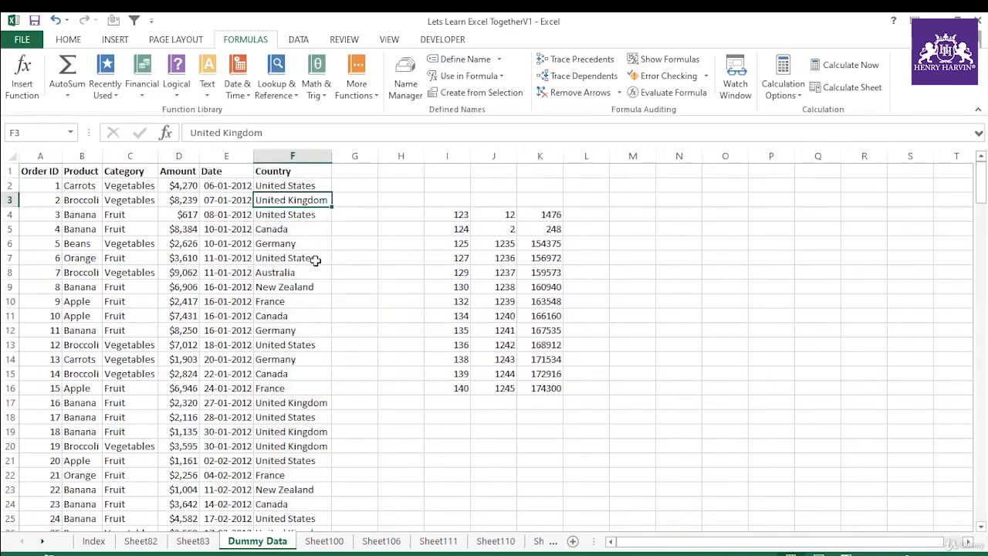
pyautogui.hotkey('ctrl', '0')
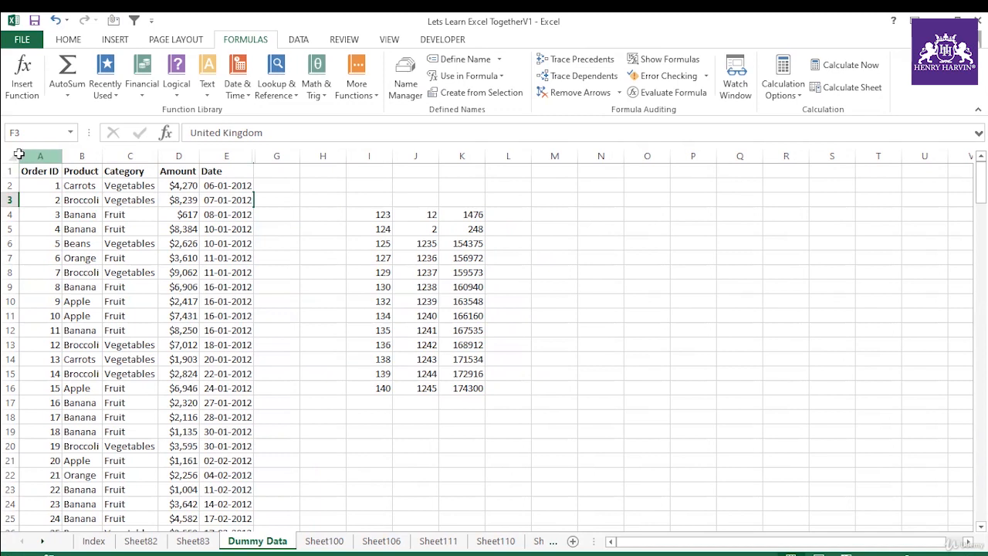
# Step: Hide columns C through G and bring them back into view
pyautogui.click(13, 157)
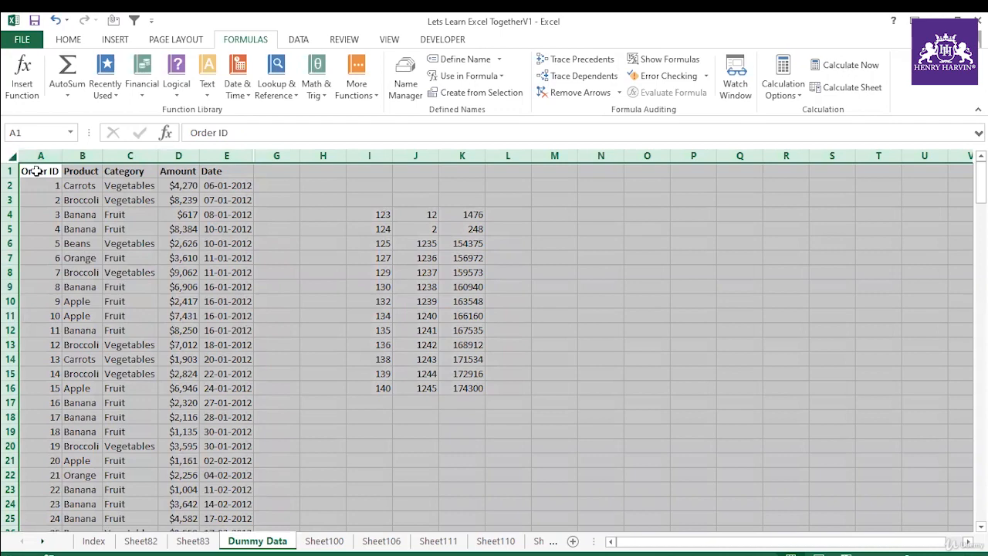
pyautogui.moveTo(41, 157); pyautogui.dragTo(50, 158)
pyautogui.moveTo(130, 157); pyautogui.dragTo(276, 157)
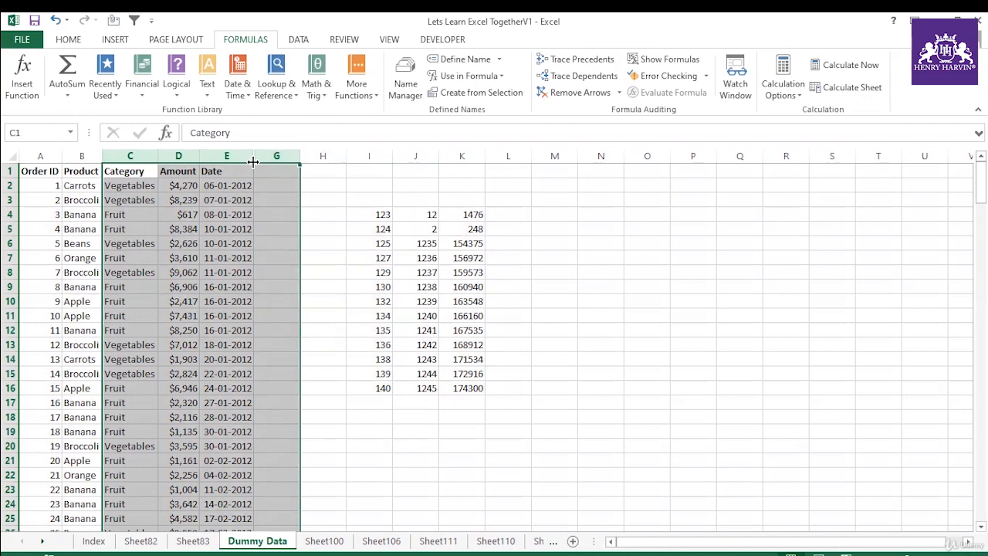
pyautogui.hotkey('ctrl', '0')
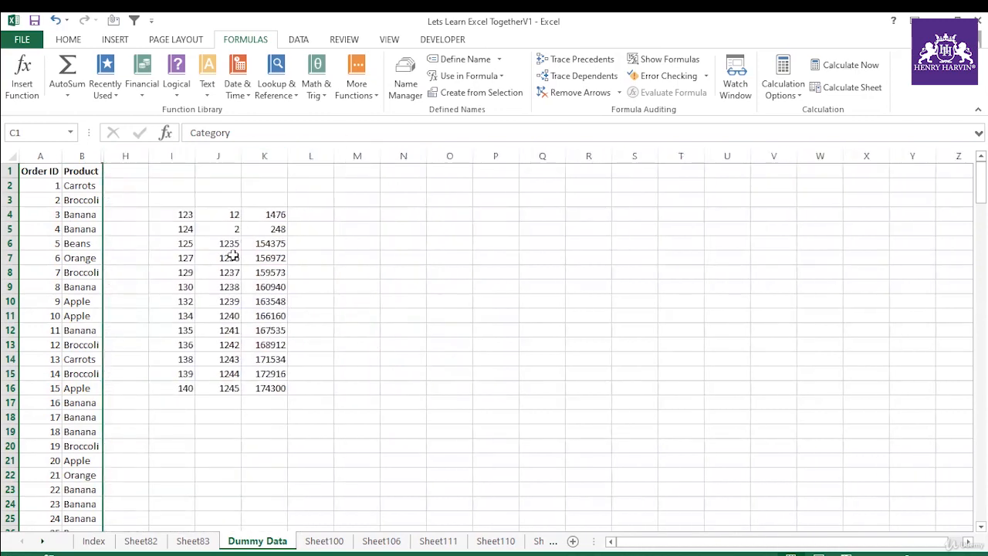
pyautogui.hotkey('ctrl', 'shift', '0')
pyautogui.click(324, 305)
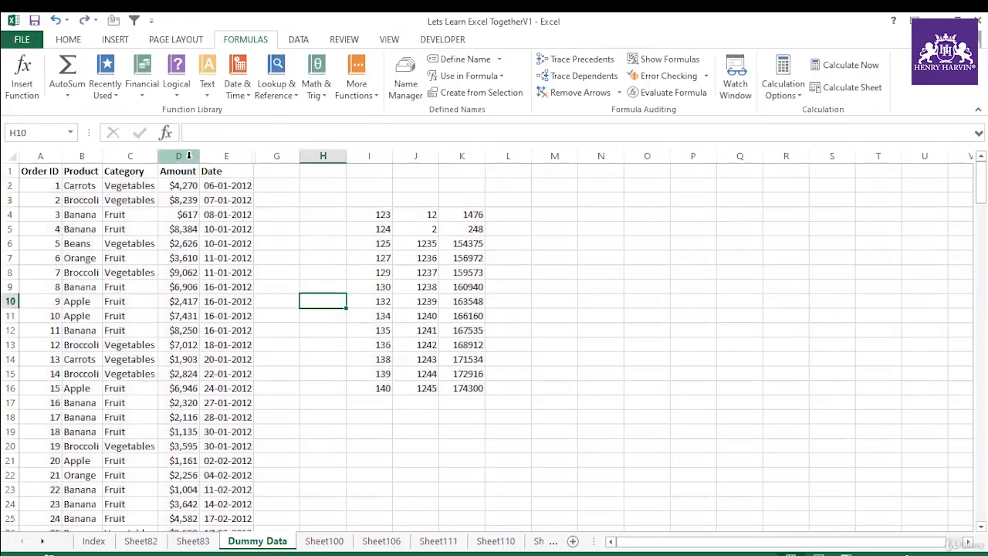
# Step: Unhide the Country column by selecting columns D through G around it
pyautogui.moveTo(179, 156); pyautogui.dragTo(277, 156)
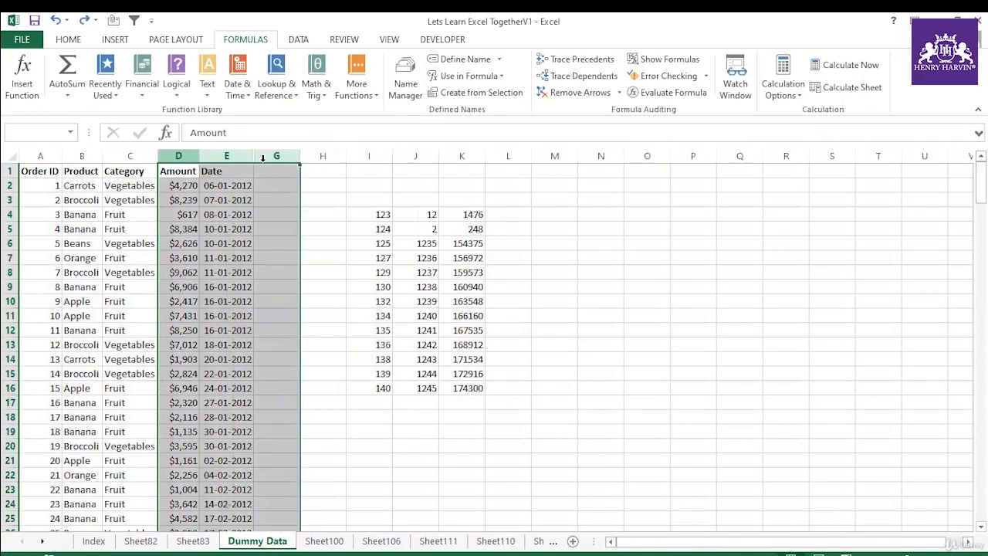
pyautogui.rightClick(254, 158)
pyautogui.click(290, 366)
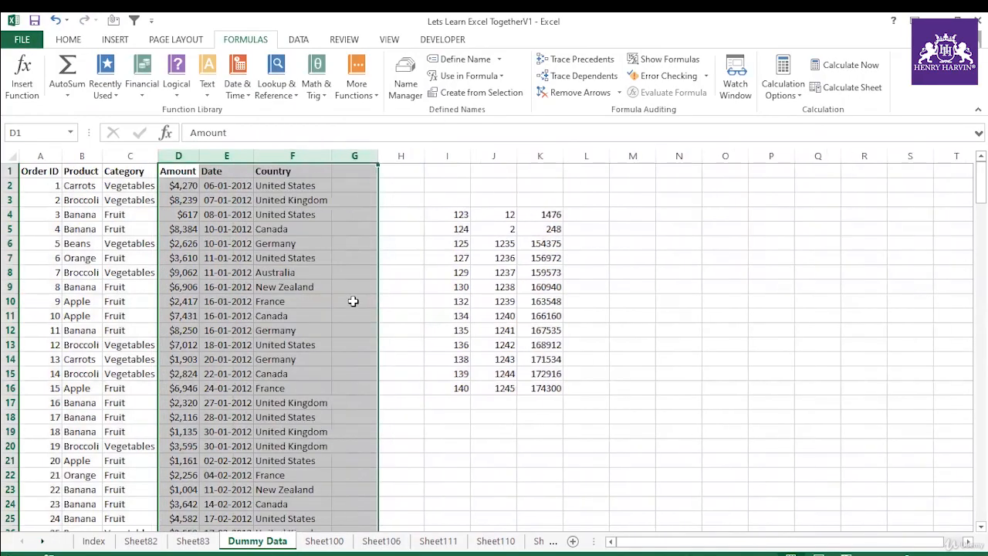
pyautogui.click(355, 301)
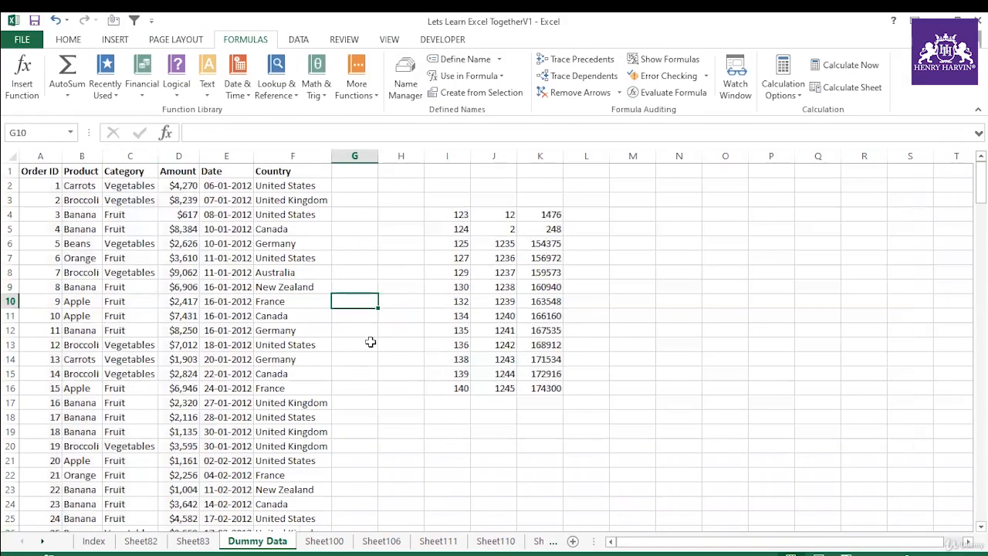
# Step: Run the spelling check on the sheet, continuing from its beginning, and look up the Spelling command's description
pyautogui.press('F7')
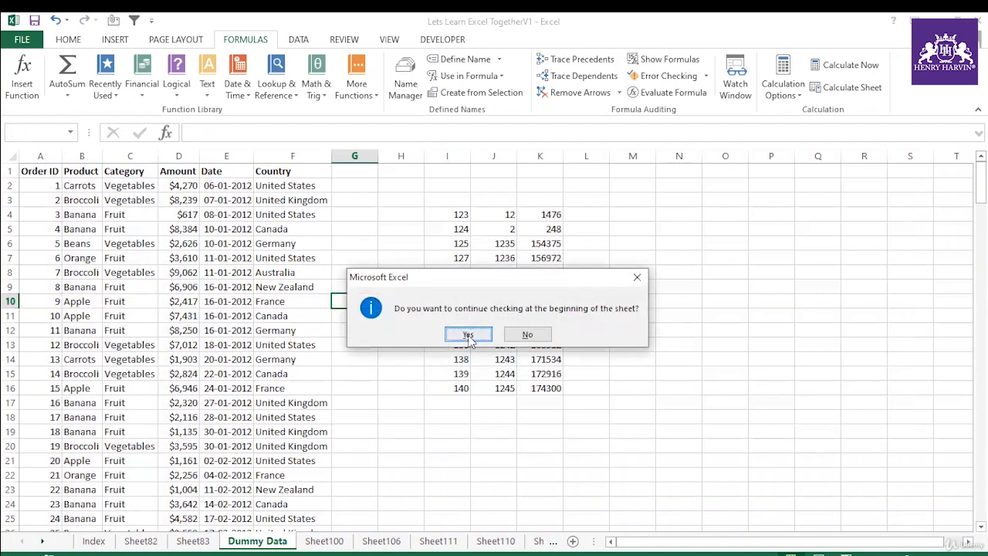
pyautogui.click(468, 336)
pyautogui.click(496, 332)
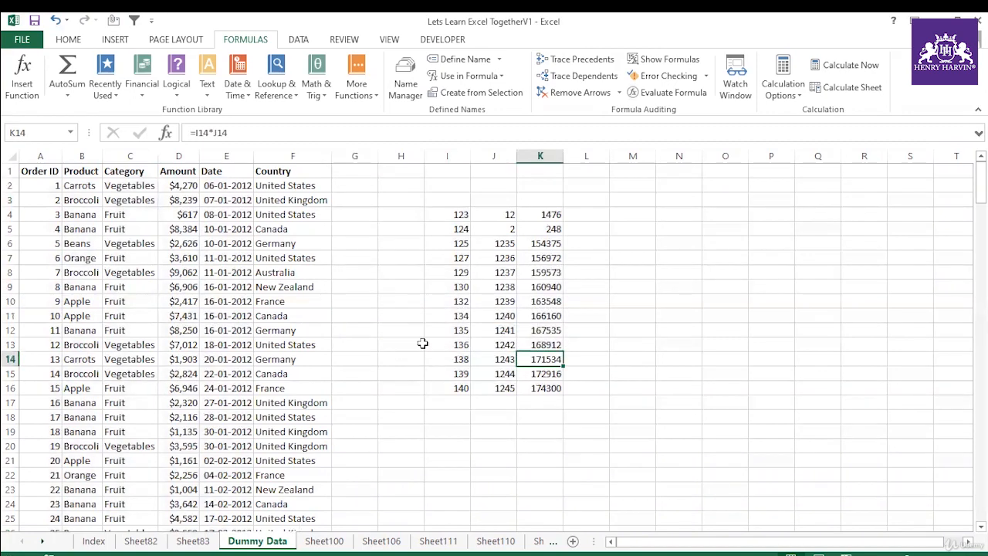
pyautogui.click(345, 40)
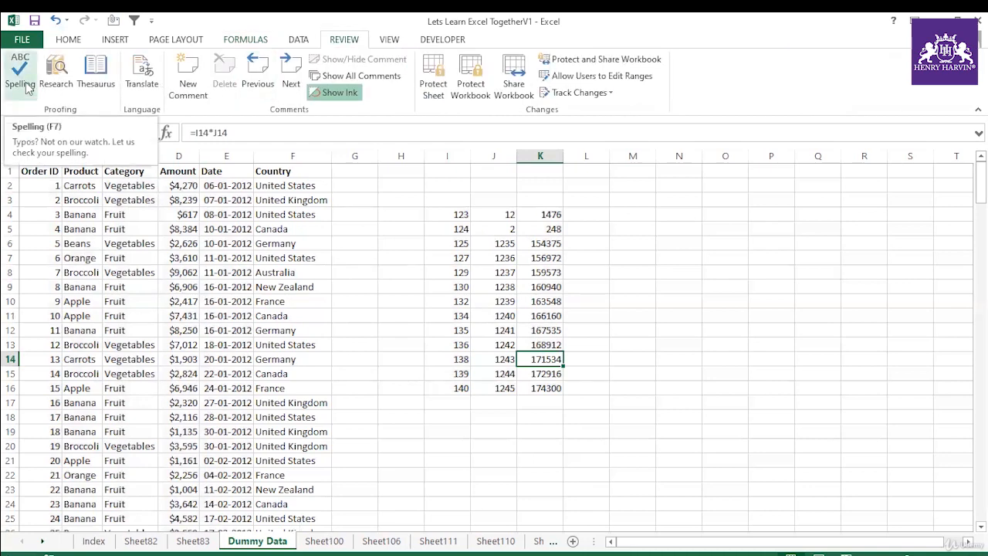
pyautogui.click(68, 40)
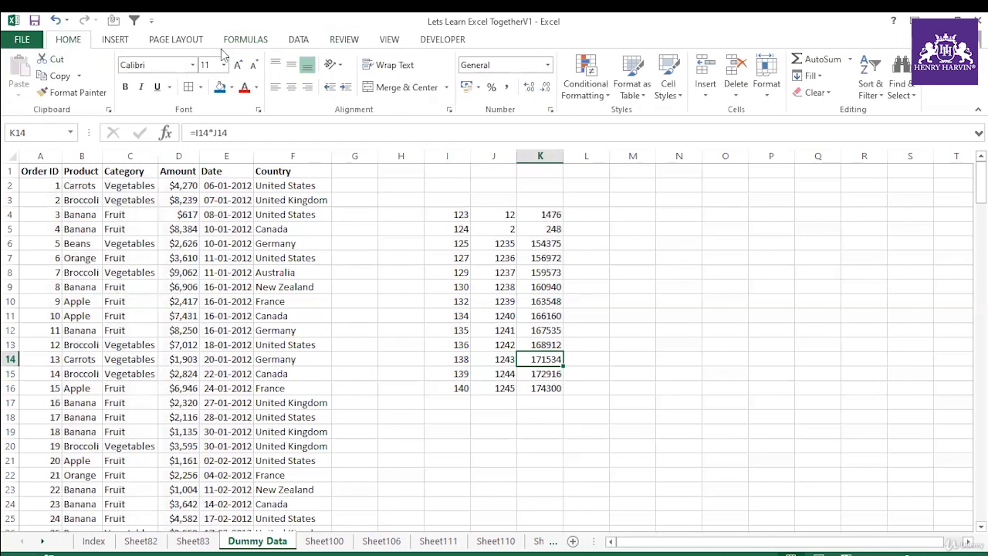
pyautogui.click(345, 39)
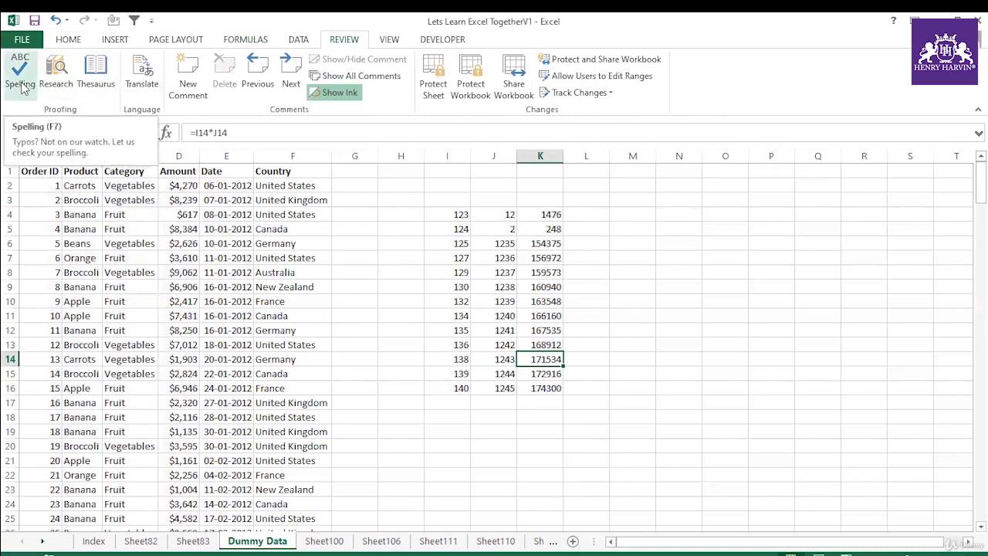
pyautogui.click(68, 39)
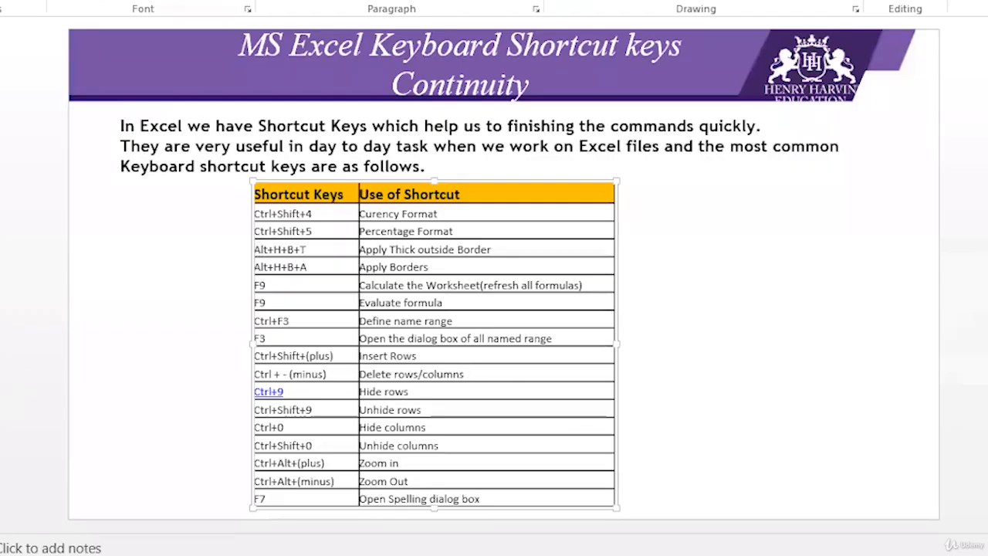
# Step: Copy the countries in F5:F10 and paste them starting at L4
pyautogui.click(2, 378)
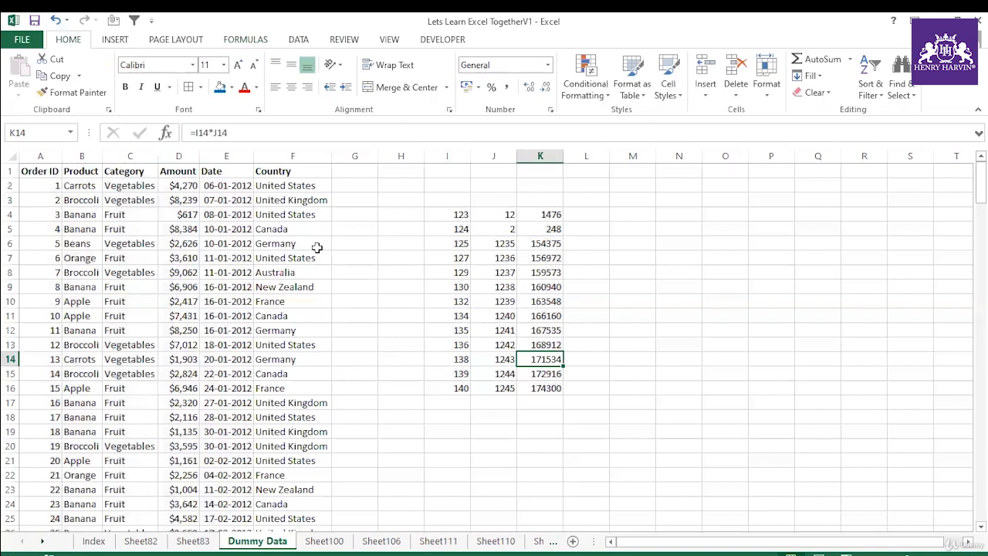
pyautogui.moveTo(305, 228); pyautogui.dragTo(300, 301)
pyautogui.hotkey('ctrl', 'c')
pyautogui.click(602, 214)
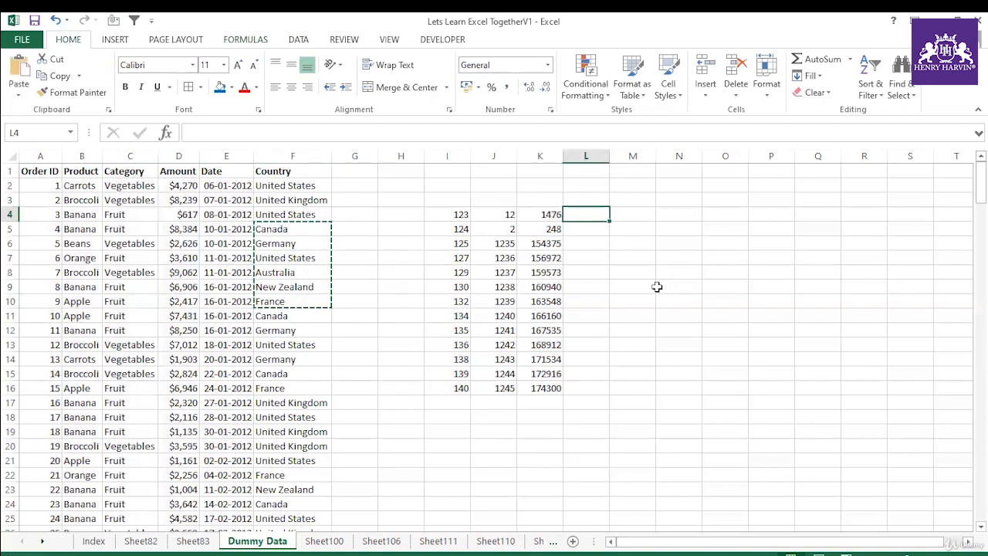
pyautogui.hotkey('ctrl', 'v')
# Step: Repeat the entry France from the cell above in each cell of L10:L15
pyautogui.click(603, 301)
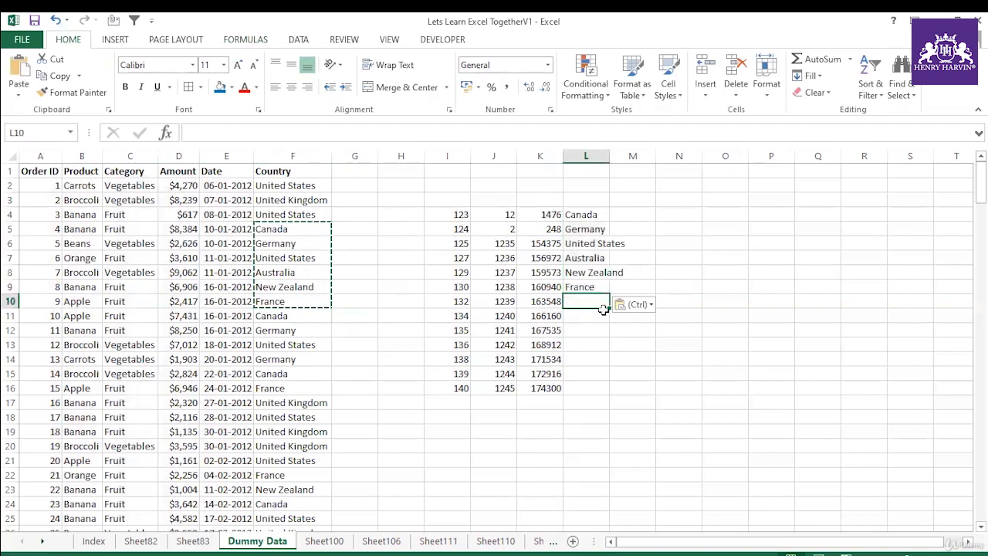
pyautogui.write('France')
pyautogui.press('Return')
pyautogui.write('F')
pyautogui.press('Return')
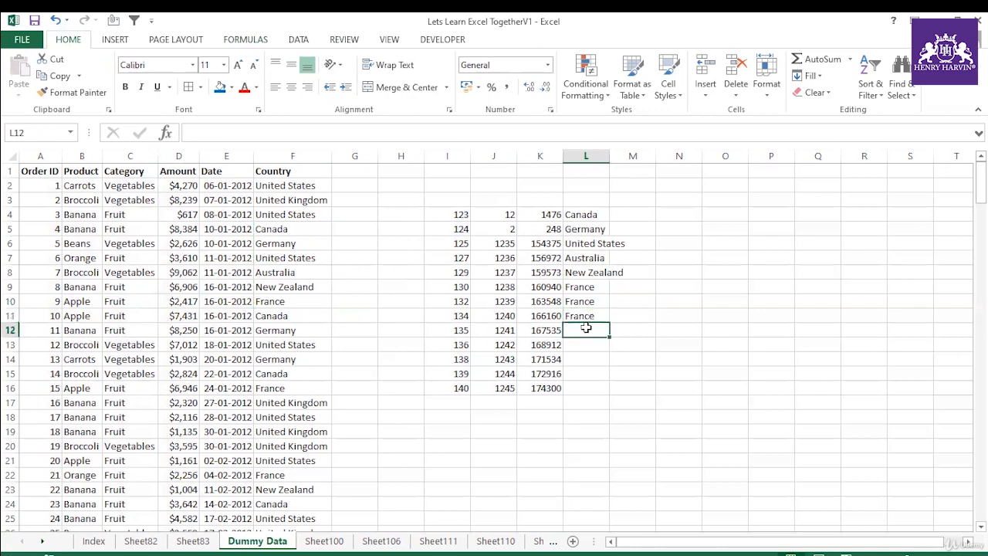
pyautogui.write('F')
pyautogui.press('Return')
pyautogui.write('F')
pyautogui.press('Return')
pyautogui.write('F')
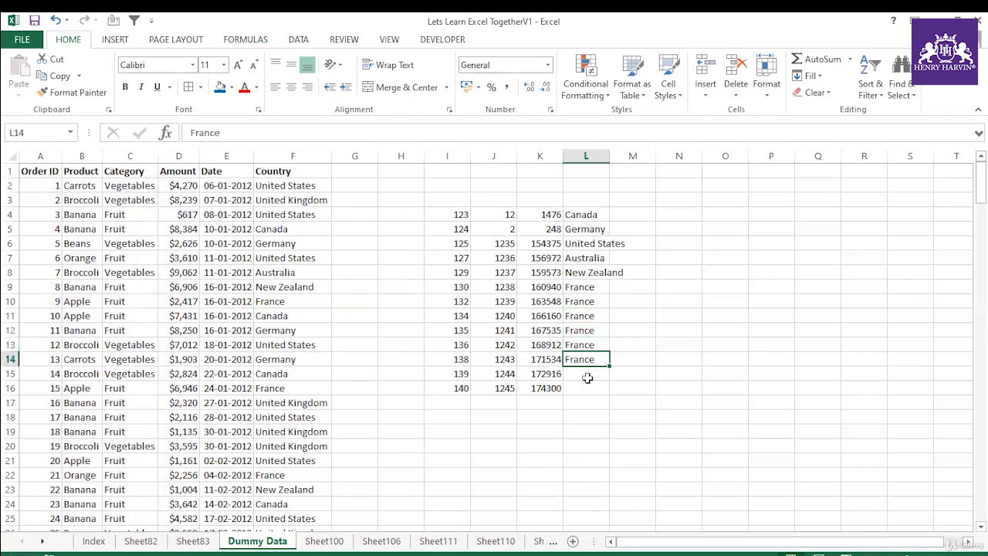
pyautogui.press('Return')
pyautogui.write('F')
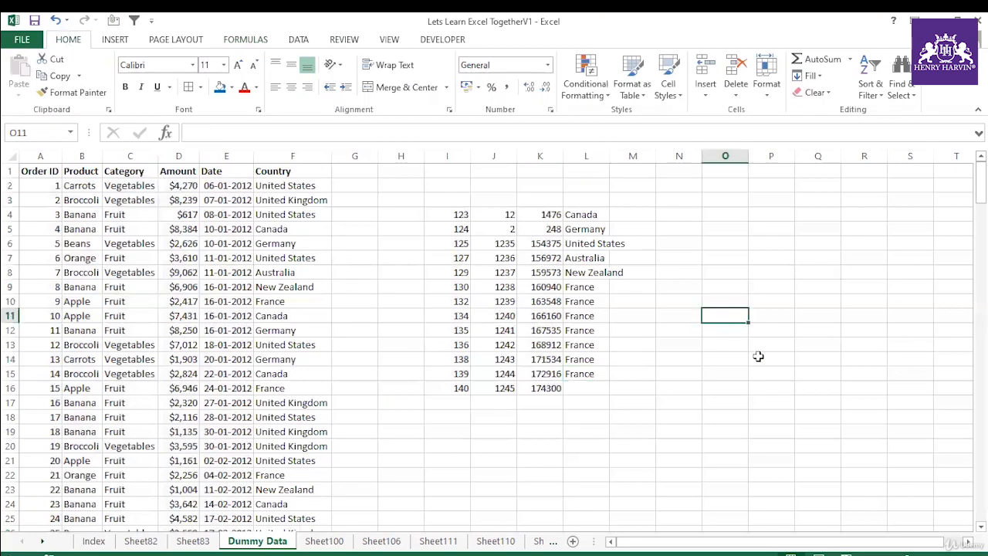
# Step: Enter the text Ctrl+D in O11 and copy the multiplication formula from K16 down into K17
pyautogui.write('Ctrl+D')
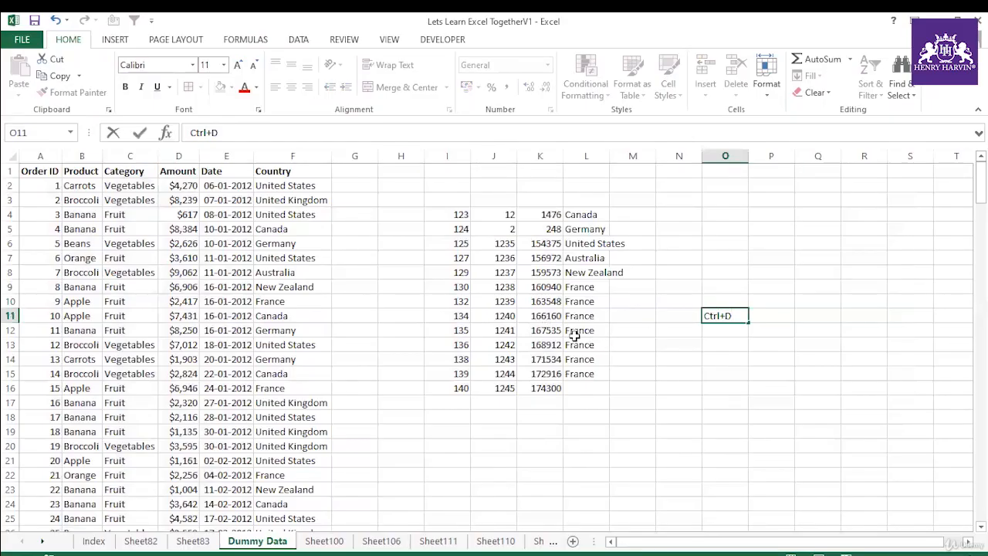
pyautogui.click(556, 401)
pyautogui.hotkey('ctrl', 'd')
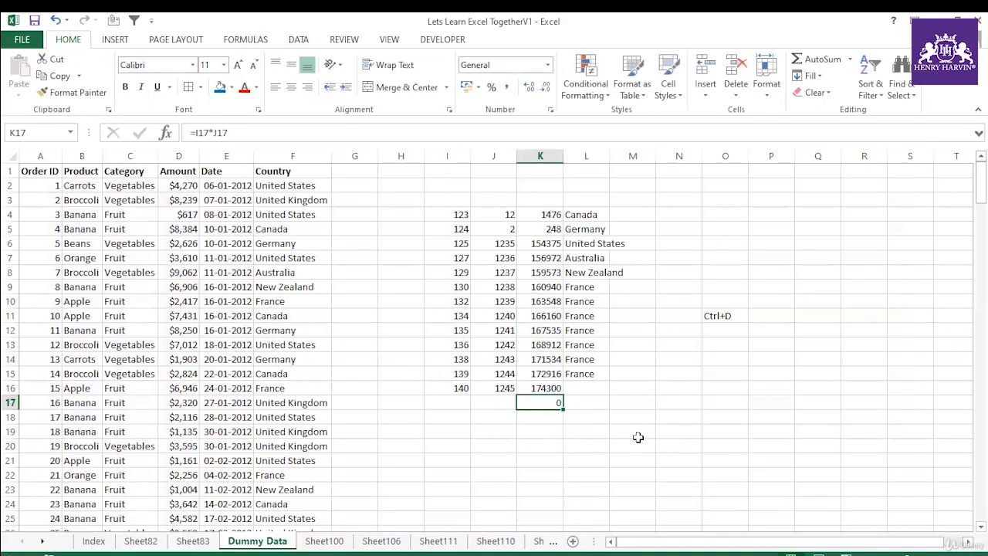
# Step: Copy France from L15 down into L16 and check the formula in K17
pyautogui.click(638, 437)
pyautogui.click(589, 388)
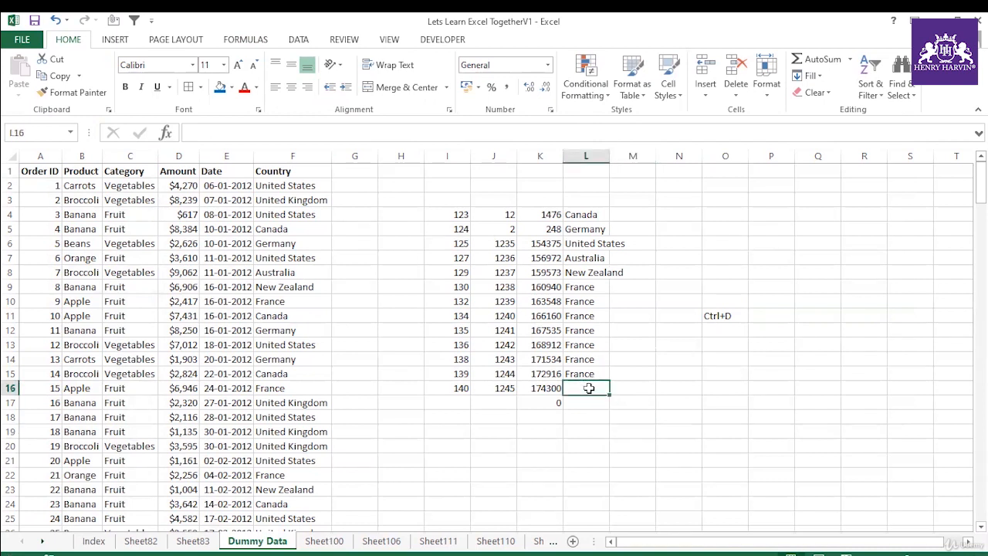
pyautogui.hotkey('ctrl', 'd')
pyautogui.click(584, 410)
pyautogui.click(554, 390)
pyautogui.click(541, 399)
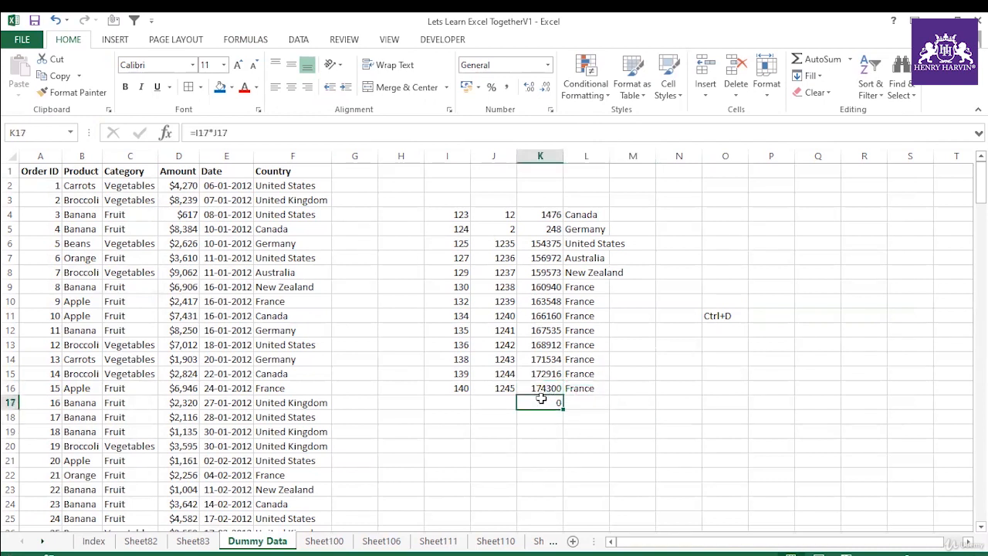
# Step: Enter 122 in J17 and 332 in I17 as the factors for the formula in K17
pyautogui.click(502, 398)
pyautogui.write('122')
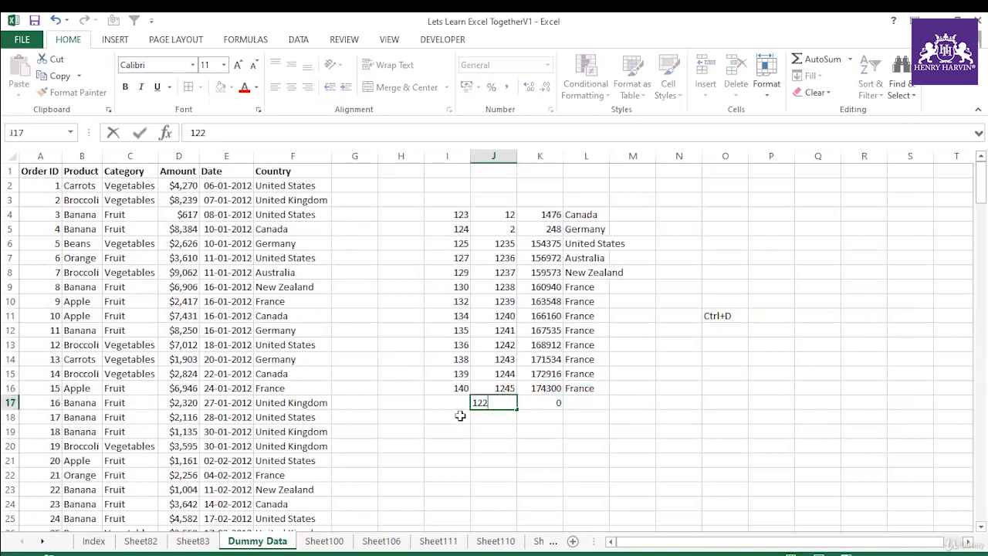
pyautogui.click(452, 407)
pyautogui.write('332')
pyautogui.moveTo(485, 432); pyautogui.dragTo(485, 445)
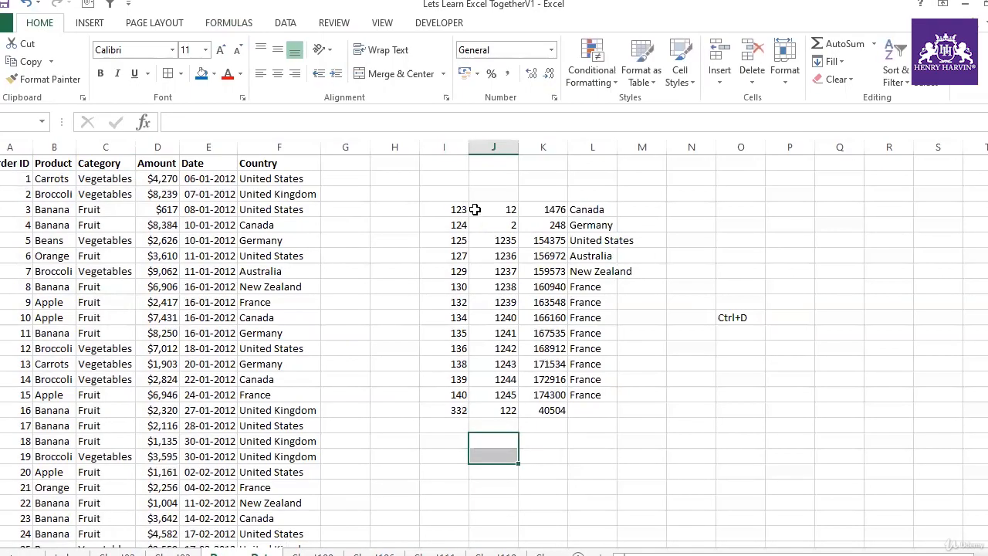
# Step: Sum the numbers in I4:I17 with AutoSum in I18 and reselect that range to check it
pyautogui.moveTo(460, 213); pyautogui.dragTo(456, 411)
pyautogui.click(448, 428)
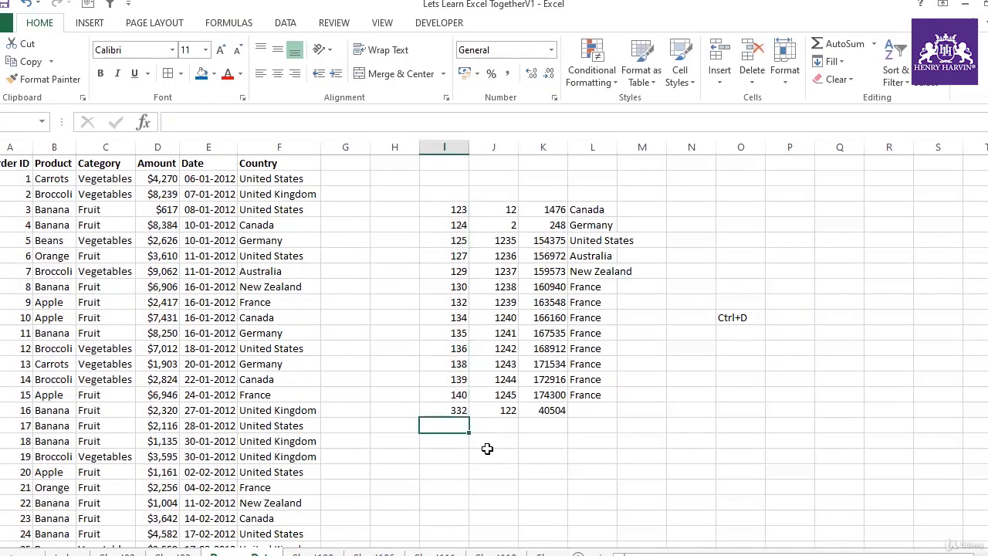
pyautogui.hotkey('alt', '=')
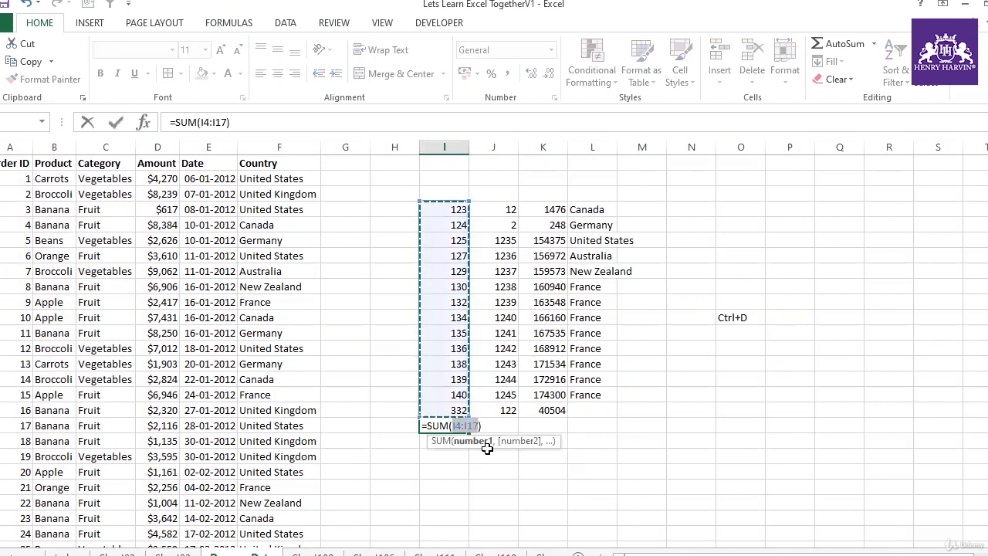
pyautogui.press('Return')
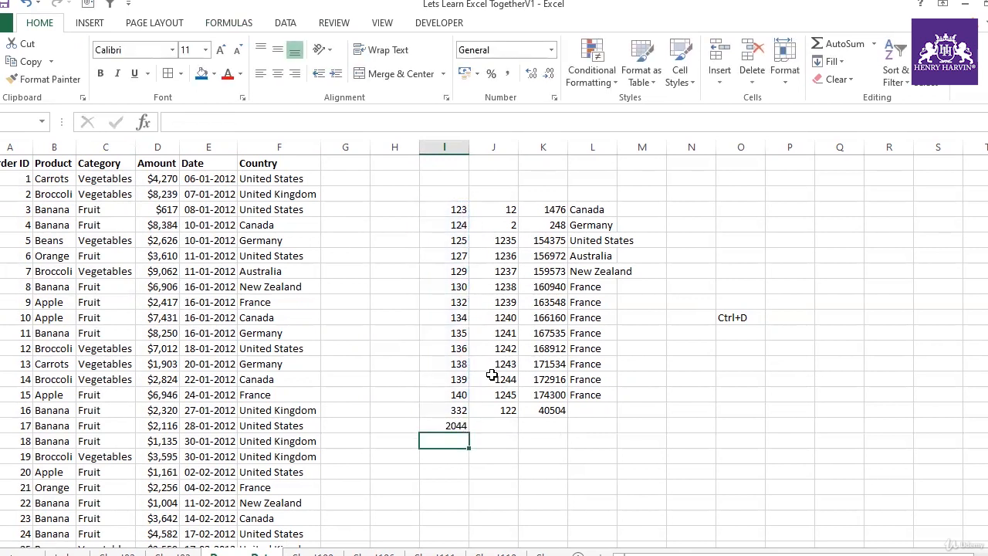
pyautogui.moveTo(452, 207); pyautogui.dragTo(457, 406)
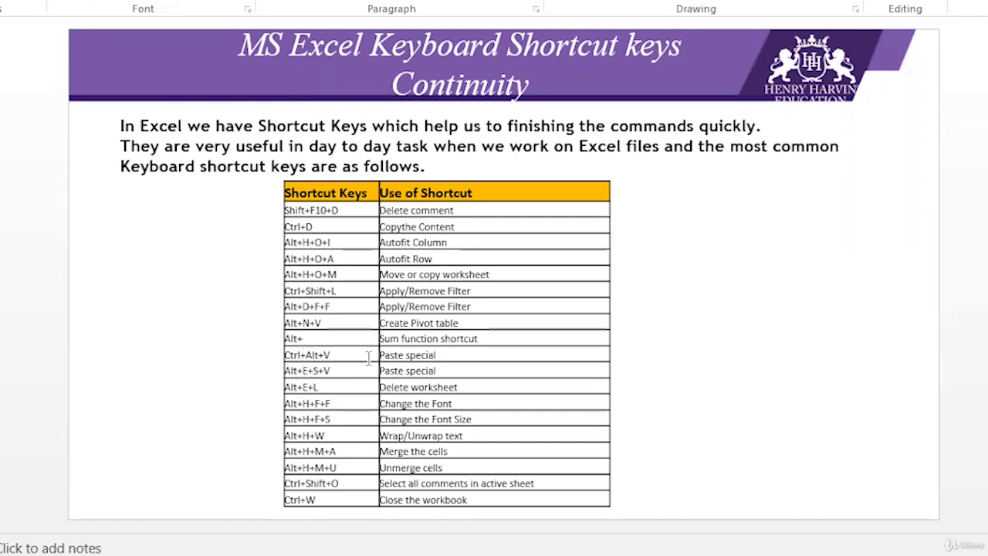
# Step: Highlight the Ctrl+Alt+V entry on the PowerPoint shortcut slide, and toggle the Excel data table's header filter on and off
pyautogui.moveTo(332, 355); pyautogui.dragTo(288, 355)
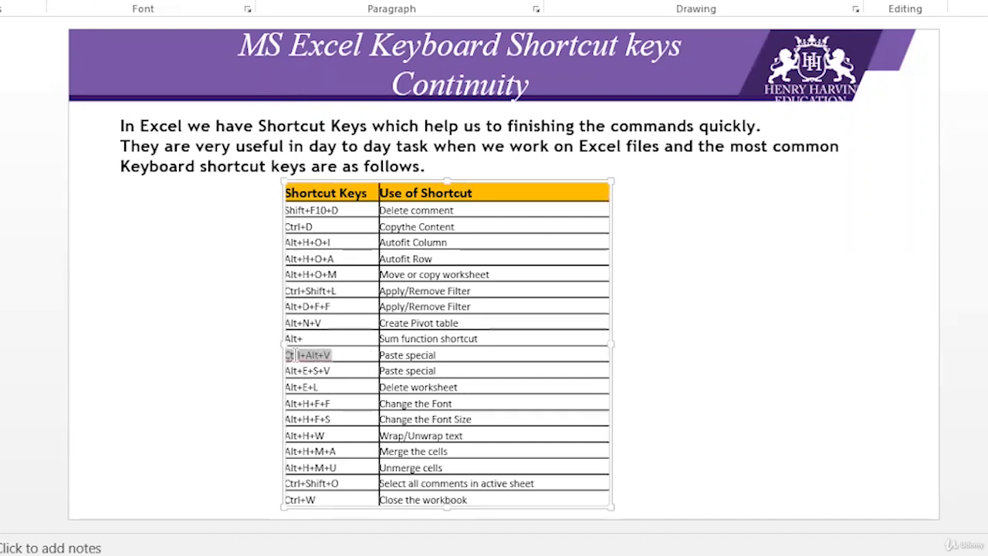
pyautogui.click(331, 370)
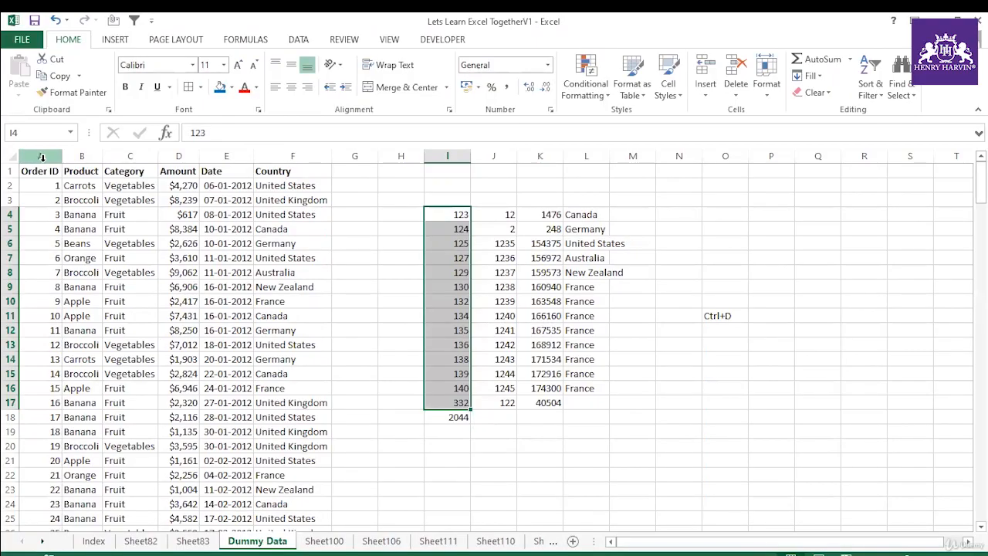
pyautogui.hotkey('ctrl', 'Home')
pyautogui.hotkey('ctrl', 'shift', 'l')
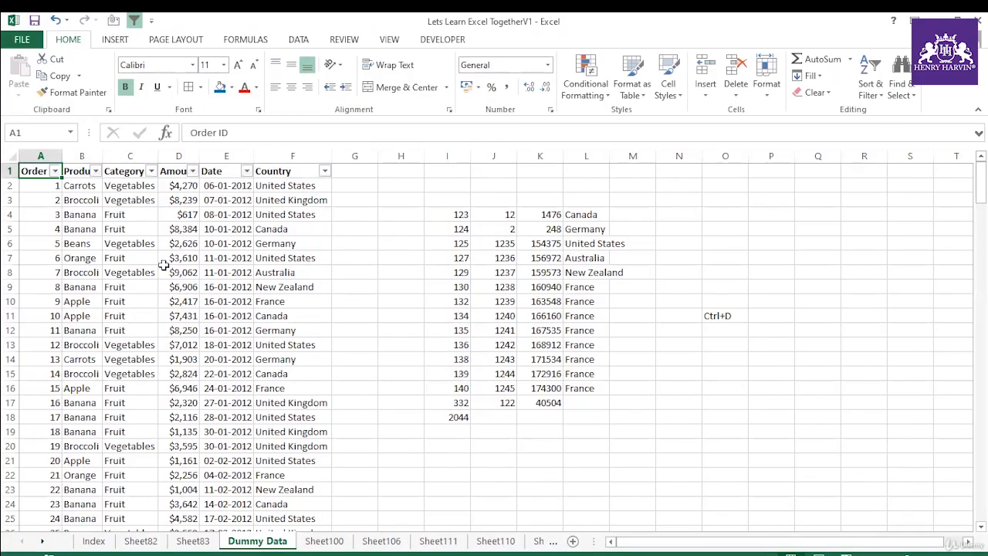
pyautogui.hotkey('ctrl', 'shift', 'l')
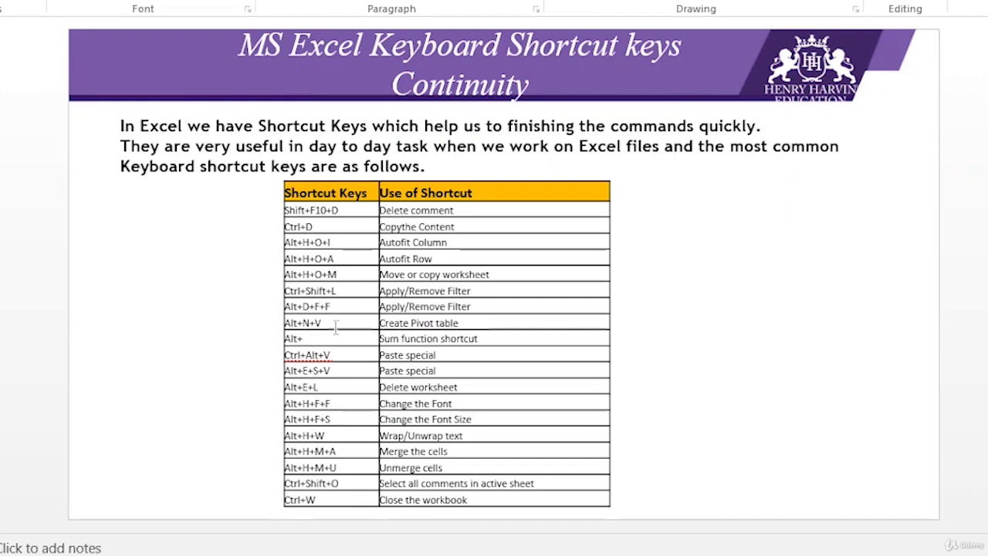
# Step: Highlight the Alt+D+F+F entry on the shortcut slide and use that sequence to apply and remove the Excel table's filter
pyautogui.moveTo(337, 309); pyautogui.dragTo(285, 307)
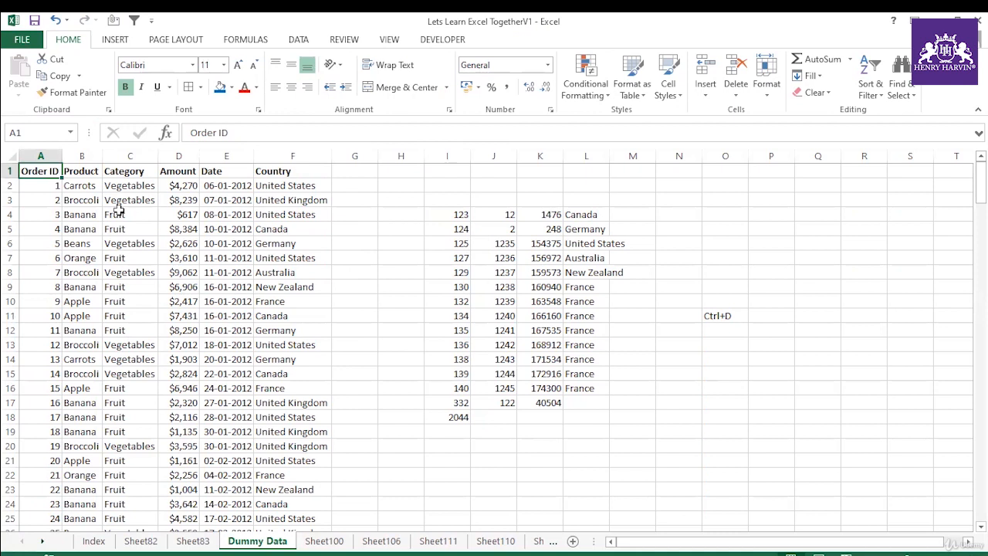
pyautogui.hotkey('alt', 'd')
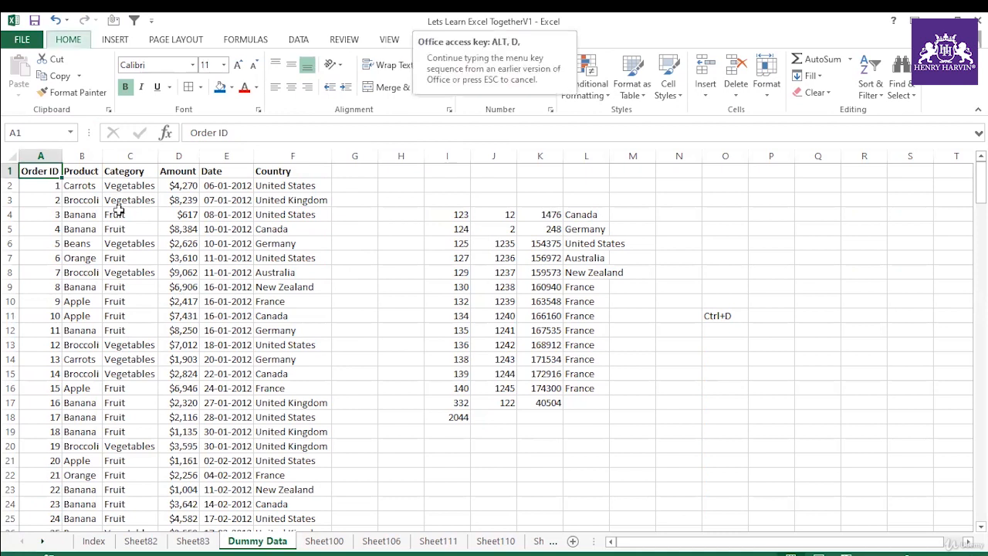
pyautogui.press('f')
pyautogui.press('f')
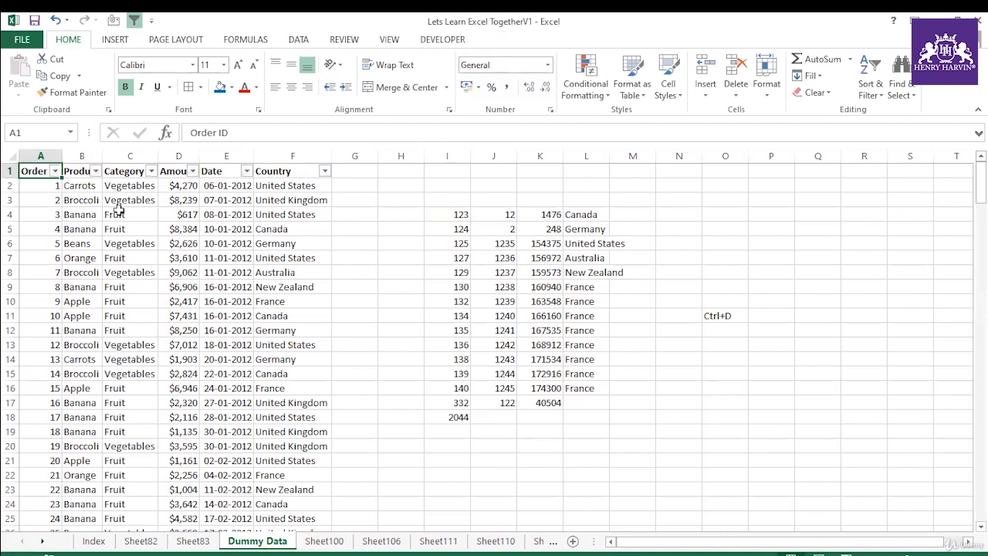
pyautogui.hotkey('alt', 'd')
pyautogui.press('f')
pyautogui.press('f')
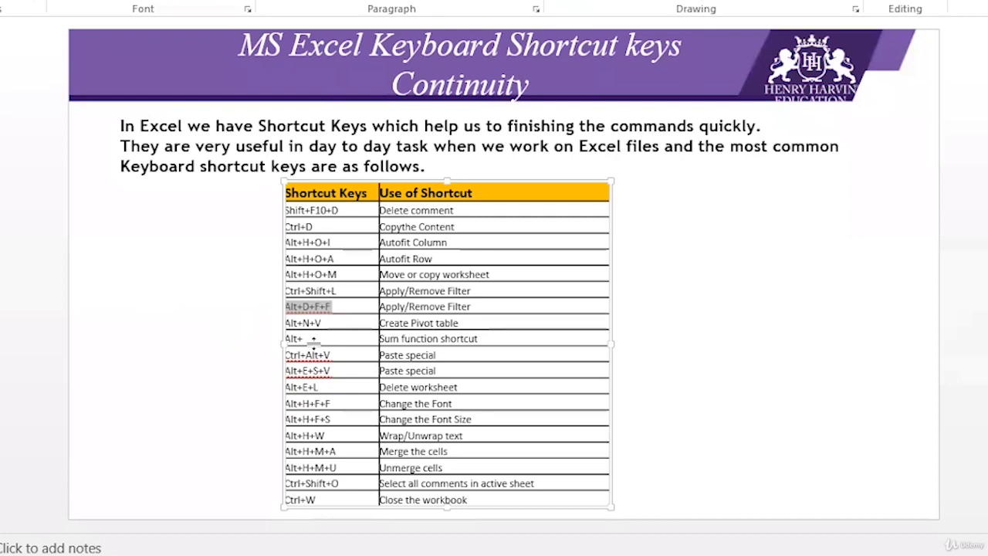
# Step: Review the border shortcuts on the PowerPoint slide, highlighting the entry for applying a thick outside border
pyautogui.click(314, 339)
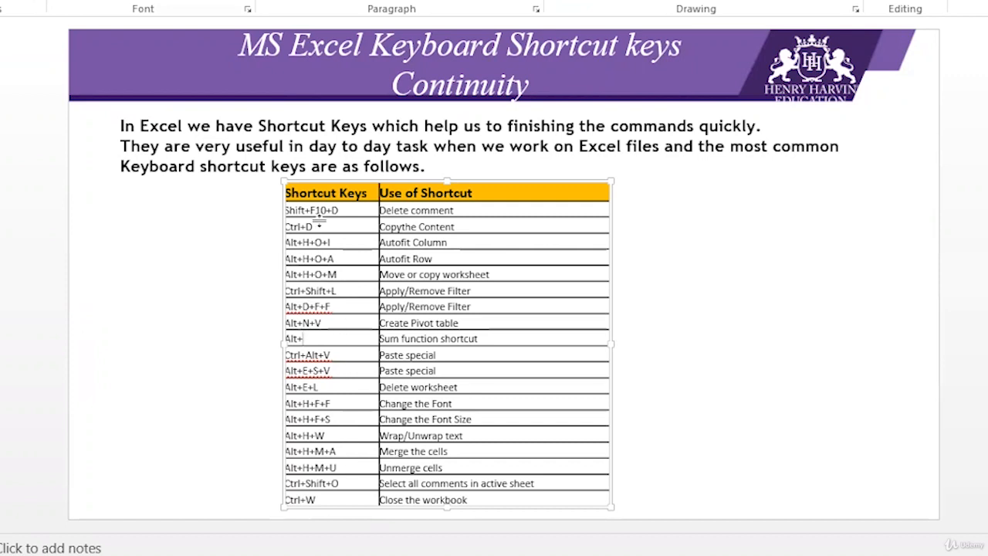
pyautogui.press('pagedown')
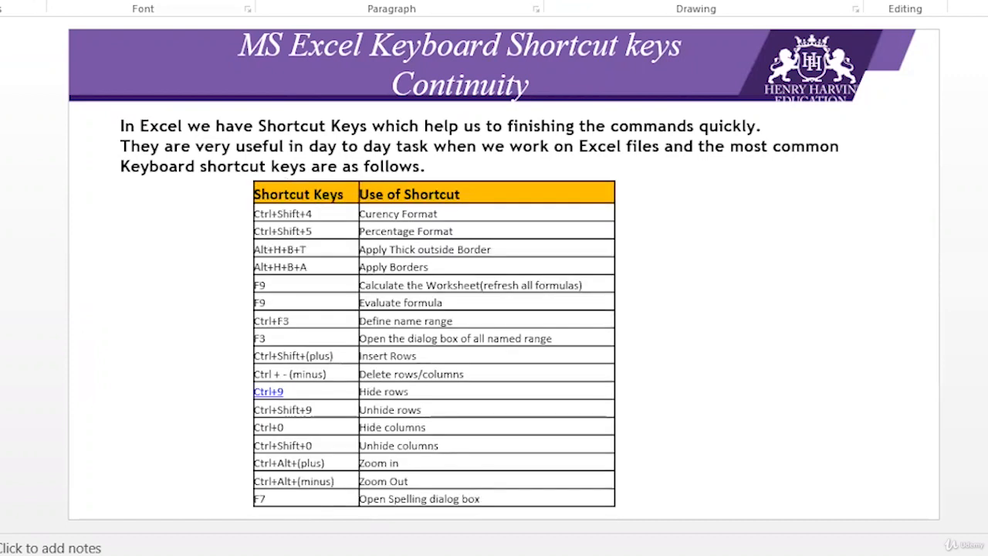
pyautogui.click(309, 266)
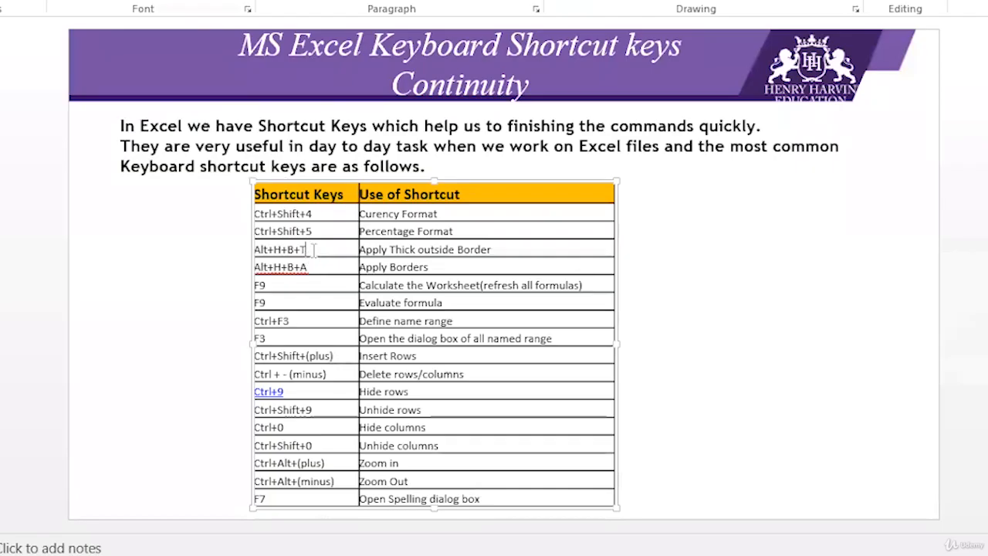
pyautogui.moveTo(313, 250); pyautogui.dragTo(255, 249)
pyautogui.click(311, 250)
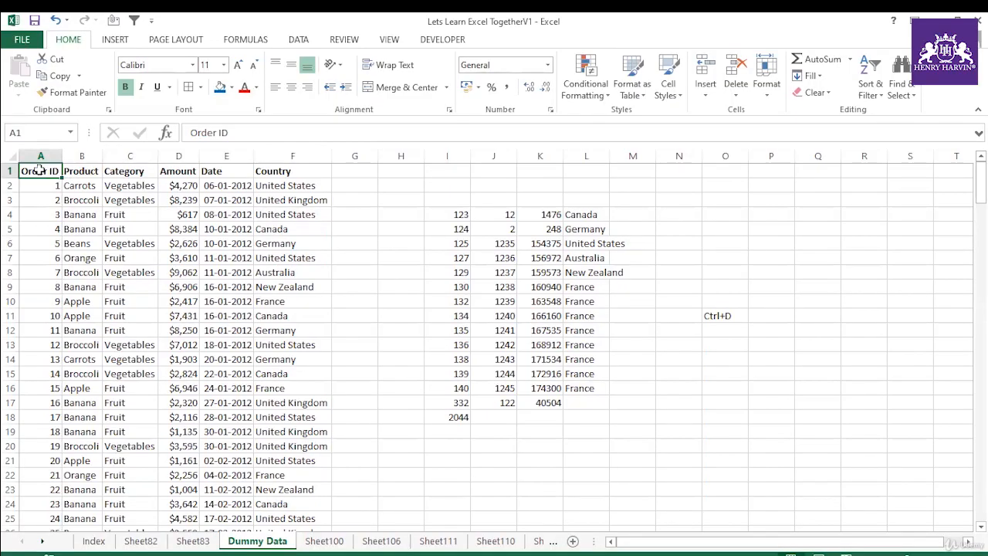
# Step: Apply a thick outside border around A1:F13 in the Excel data table
pyautogui.moveTo(38, 168); pyautogui.dragTo(300, 354)
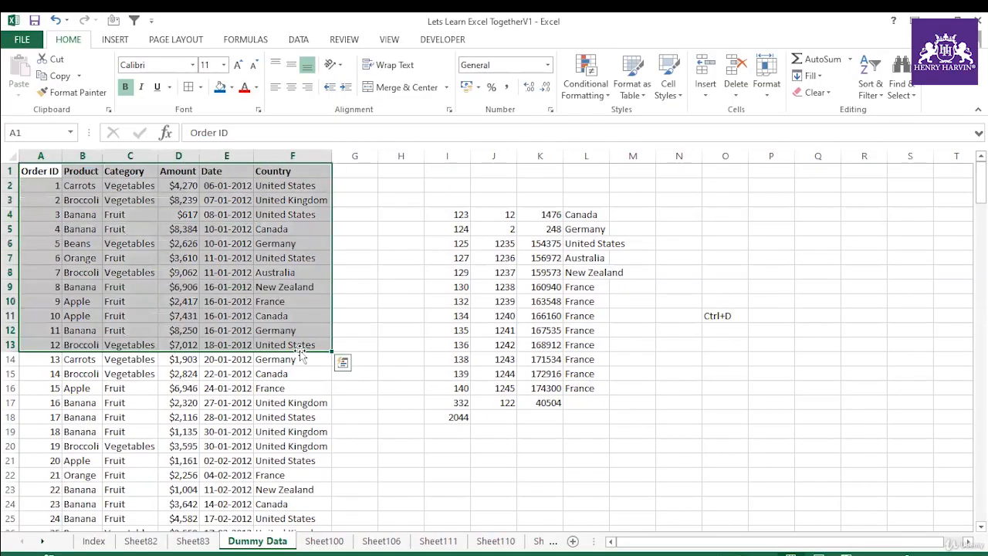
pyautogui.hotkey('alt', 'h')
pyautogui.press('b')
pyautogui.press('t')
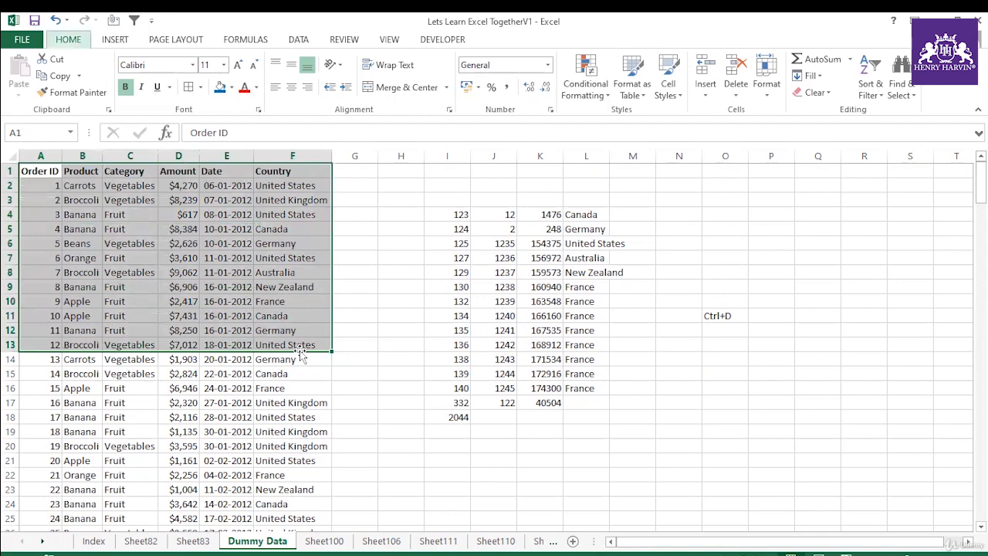
pyautogui.click(577, 298)
pyautogui.moveTo(37, 173)
pyautogui.mouseDown()
pyautogui.moveTo(99, 188)
pyautogui.moveTo(320, 331)
pyautogui.moveTo(309, 344)
pyautogui.mouseUp()
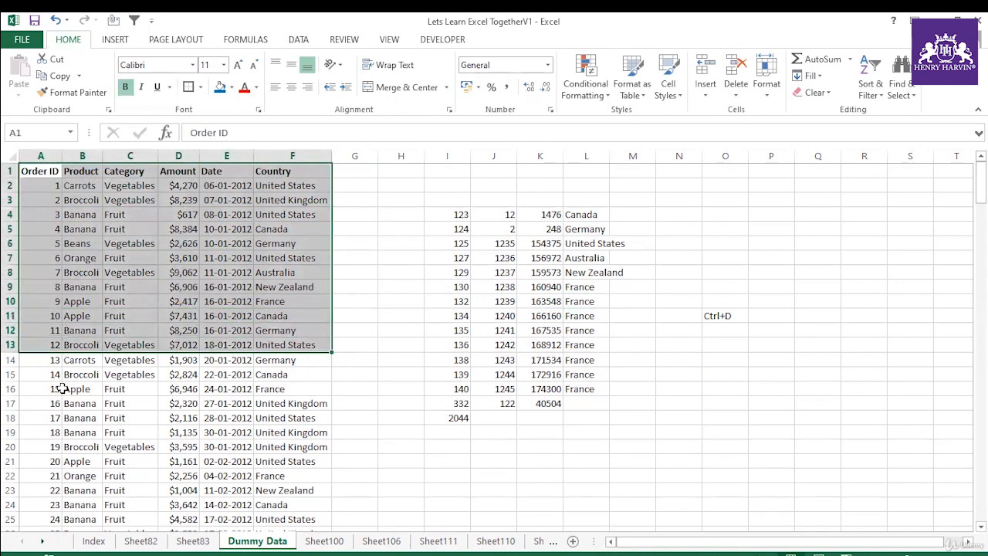
# Step: Apply all borders to the cells in A16:F20
pyautogui.moveTo(67, 390); pyautogui.dragTo(328, 433)
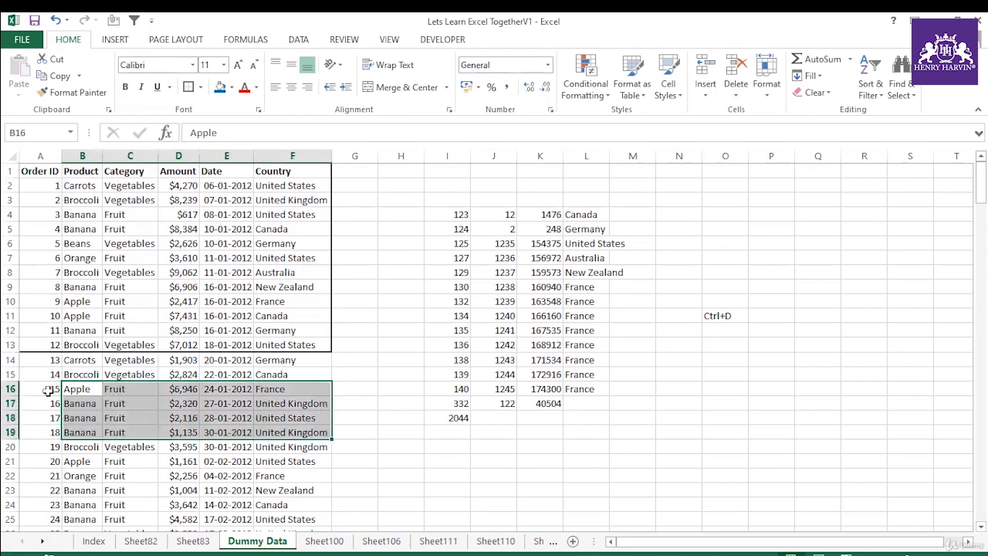
pyautogui.moveTo(47, 390); pyautogui.dragTo(301, 446)
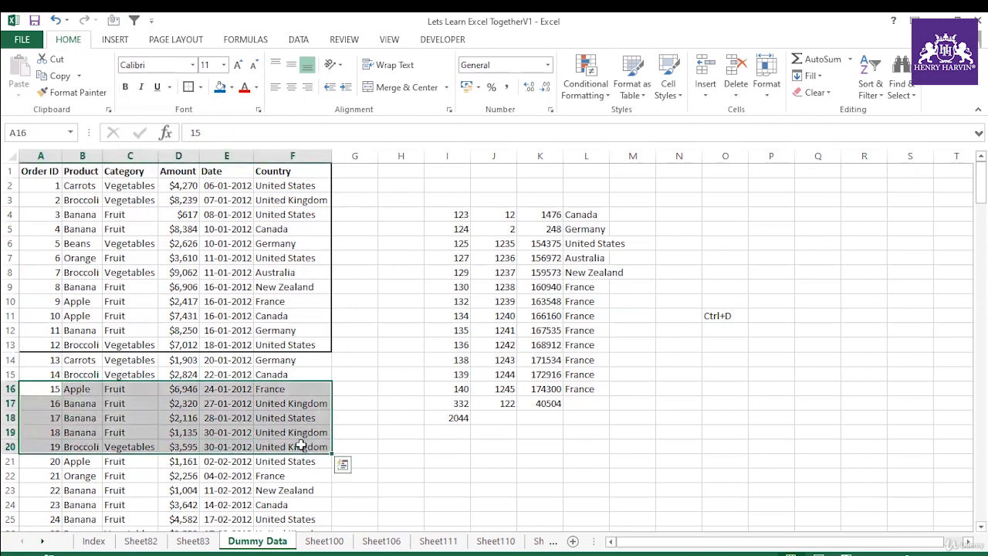
pyautogui.press('alt')
pyautogui.press('h')
pyautogui.press('b')
pyautogui.press('a')
pyautogui.click(448, 434)
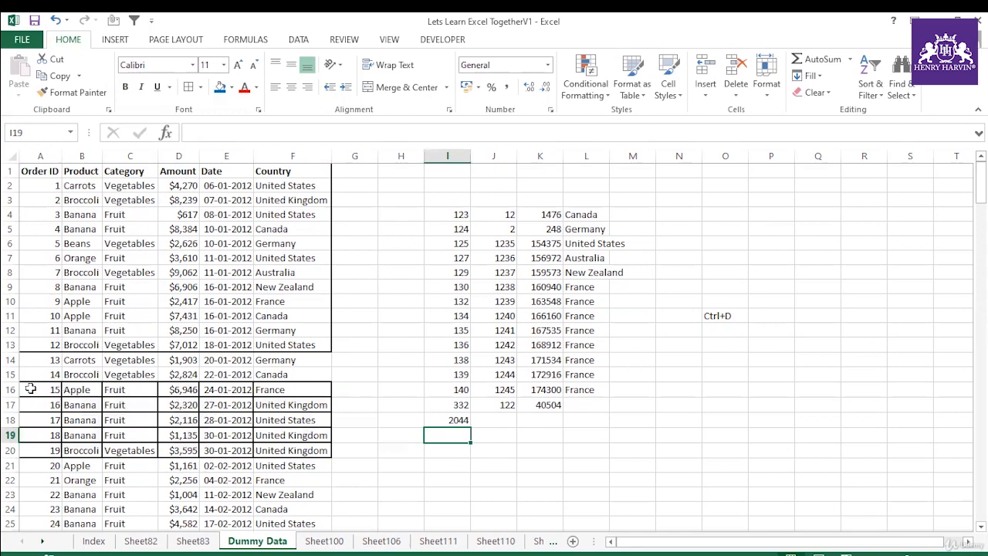
# Step: Undo the borders on A1:F13 and A16:F20, discarding the stray text entered in H15
pyautogui.moveTo(31, 389); pyautogui.dragTo(309, 467)
pyautogui.click(419, 374)
pyautogui.write('z')
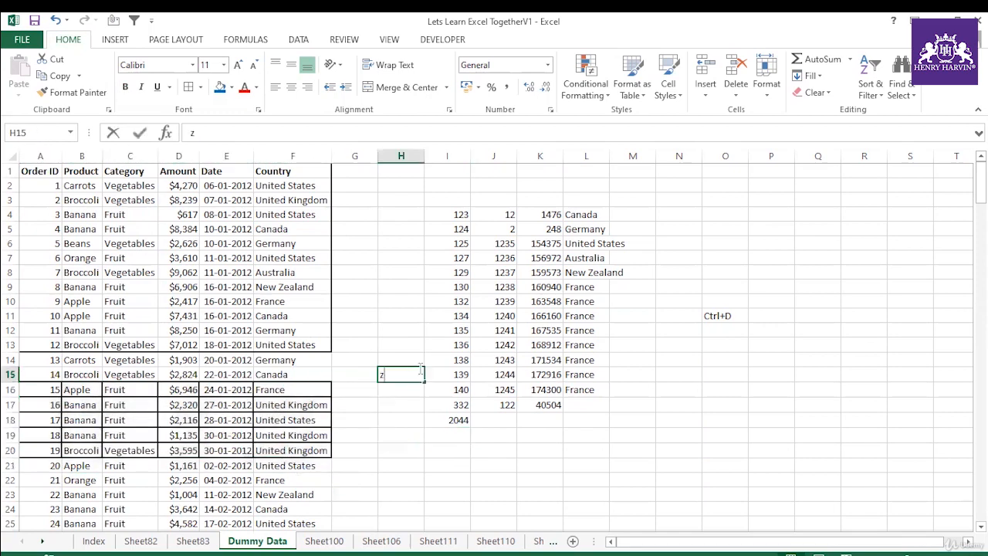
pyautogui.write('zz')
pyautogui.click(431, 333)
pyautogui.hotkey('ctrl', 'z')
pyautogui.hotkey('ctrl', 'z')
pyautogui.hotkey('ctrl', 'z')
pyautogui.keyDown('ctrl'); pyautogui.click(432, 332); pyautogui.keyUp('ctrl')
pyautogui.click(431, 203)
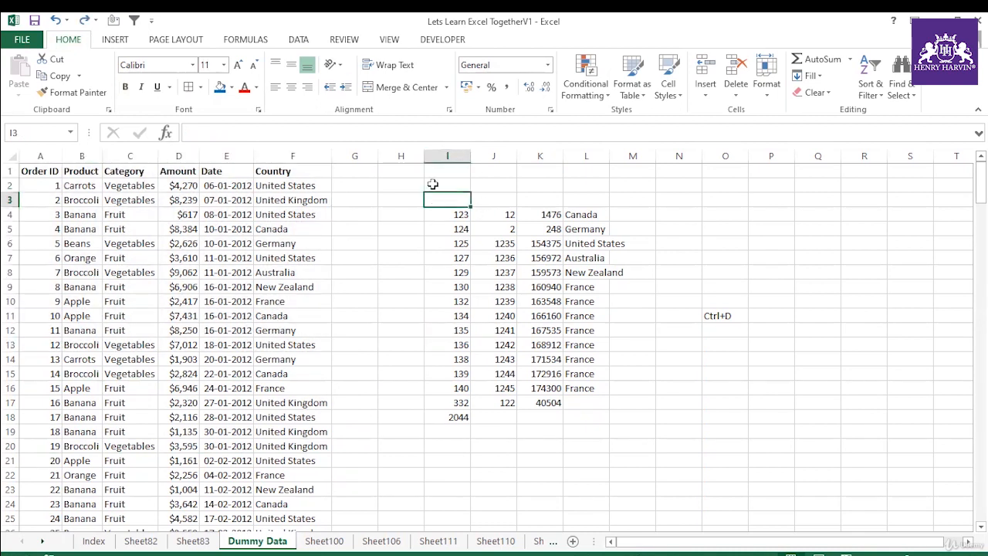
# Step: Clear the contents of columns I through Q
pyautogui.moveTo(453, 156); pyautogui.dragTo(810, 172)
pyautogui.press('Delete')
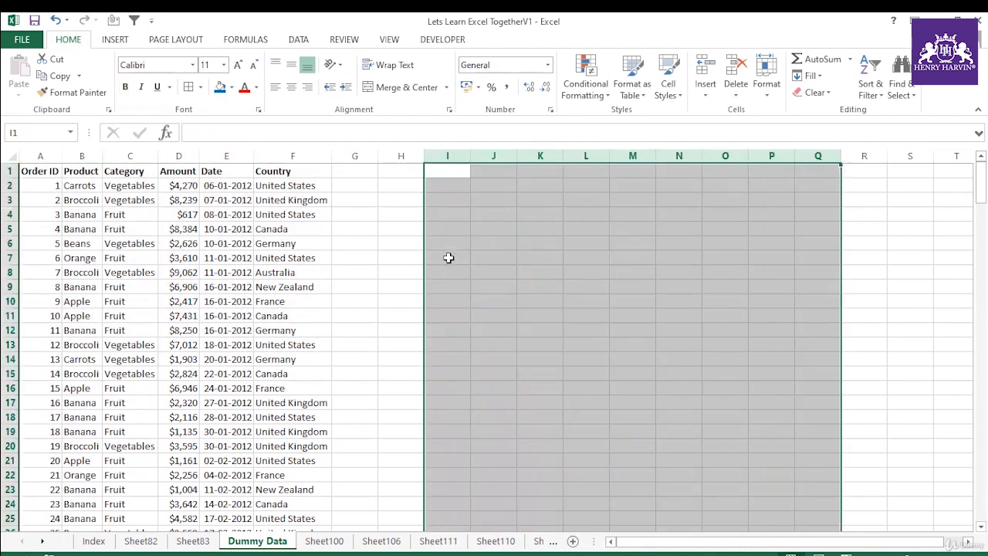
pyautogui.click(448, 257)
# Step: Select the whole data table A1:F214 and set the border line colour to red with a medium solid line style
pyautogui.moveTo(51, 168); pyautogui.dragTo(303, 174)
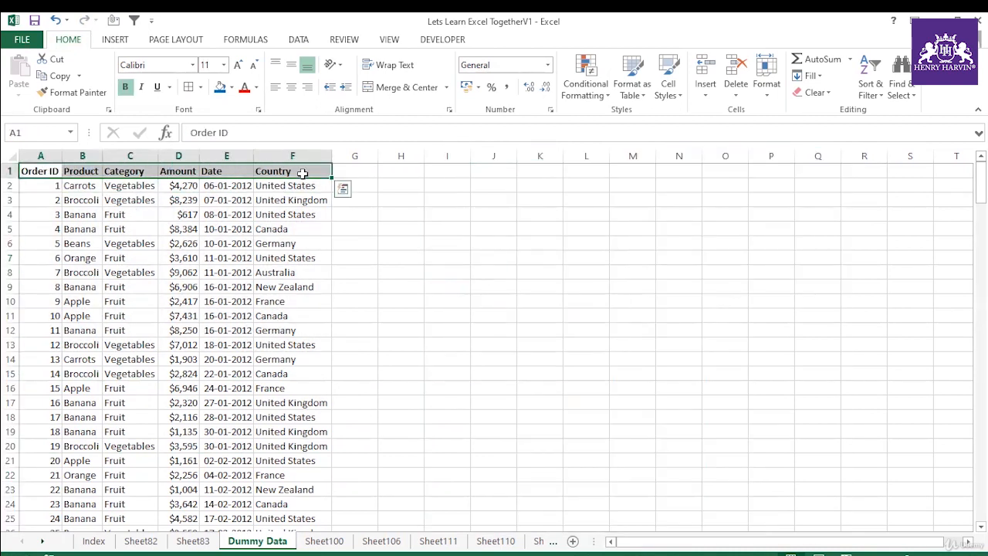
pyautogui.hotkey('ctrl', 'shift', 'Down')
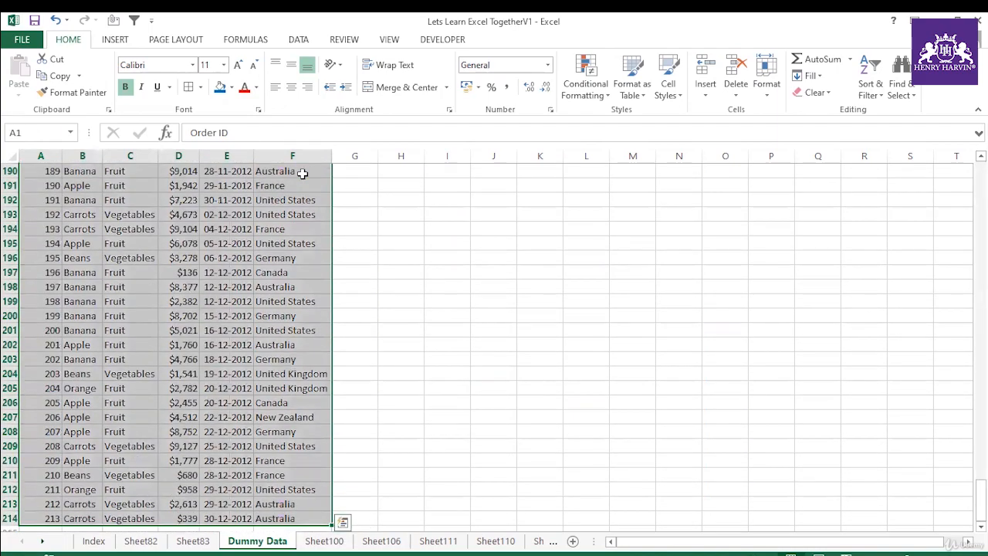
pyautogui.moveTo(980, 500); pyautogui.dragTo(981, 173)
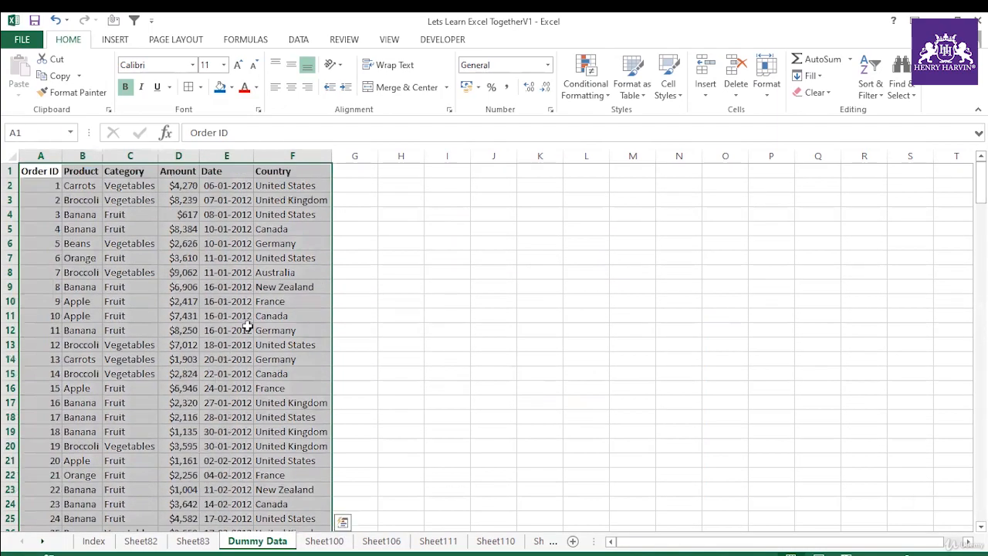
pyautogui.click(201, 88)
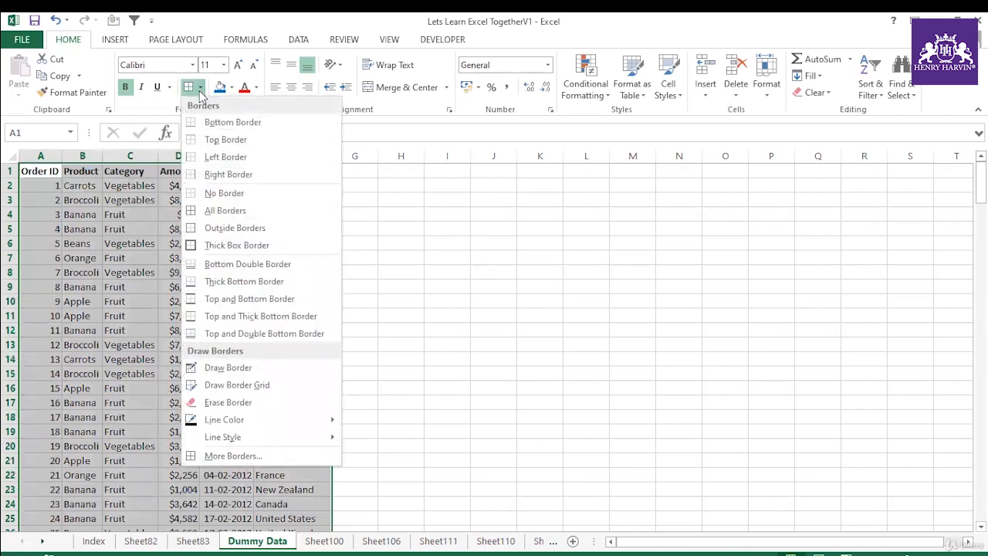
pyautogui.moveTo(254, 427)
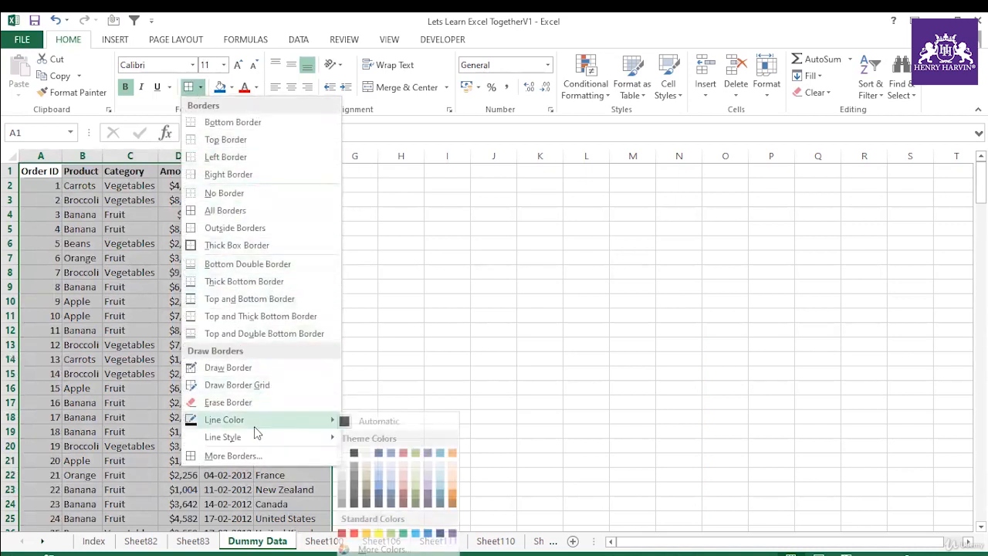
pyautogui.click(360, 534)
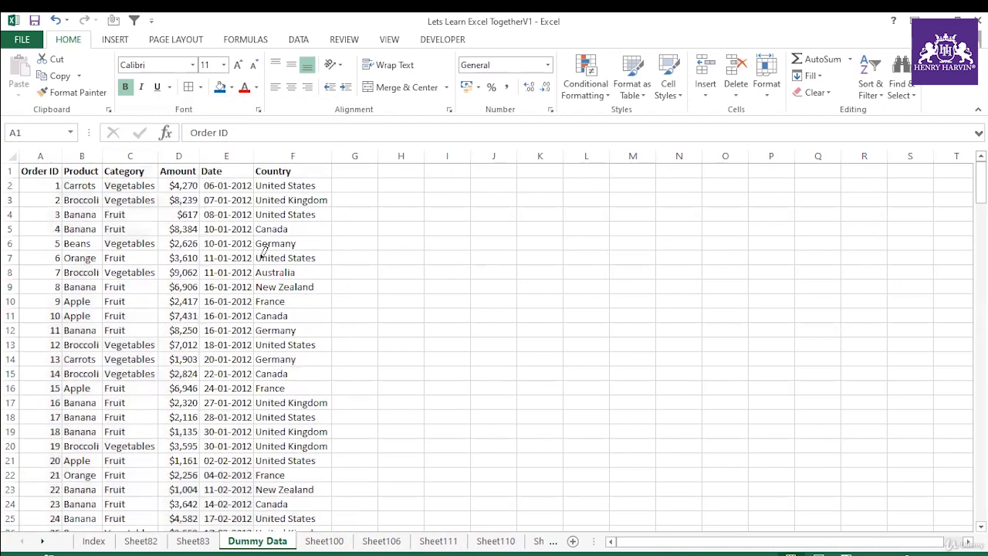
pyautogui.click(200, 88)
pyautogui.moveTo(286, 437)
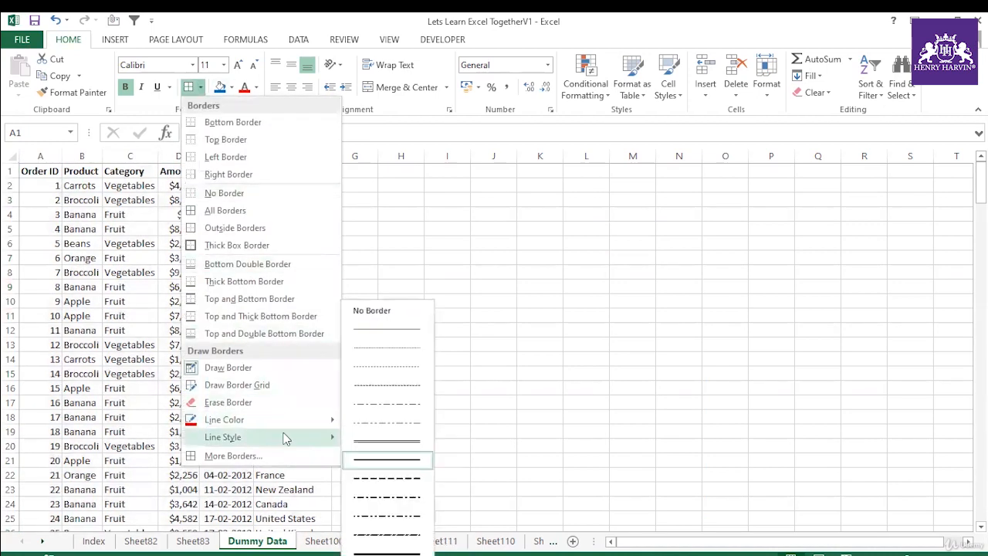
pyautogui.click(380, 454)
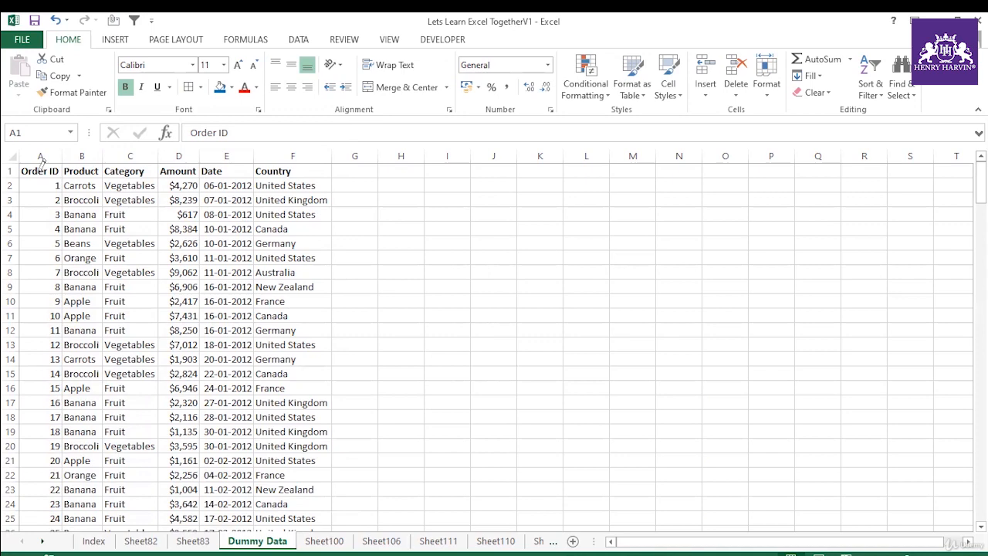
# Step: Apply all borders to the data table A1:F214 and check them further down the sheet
pyautogui.press('alt')
pyautogui.press('h')
pyautogui.press('b')
pyautogui.press('a')
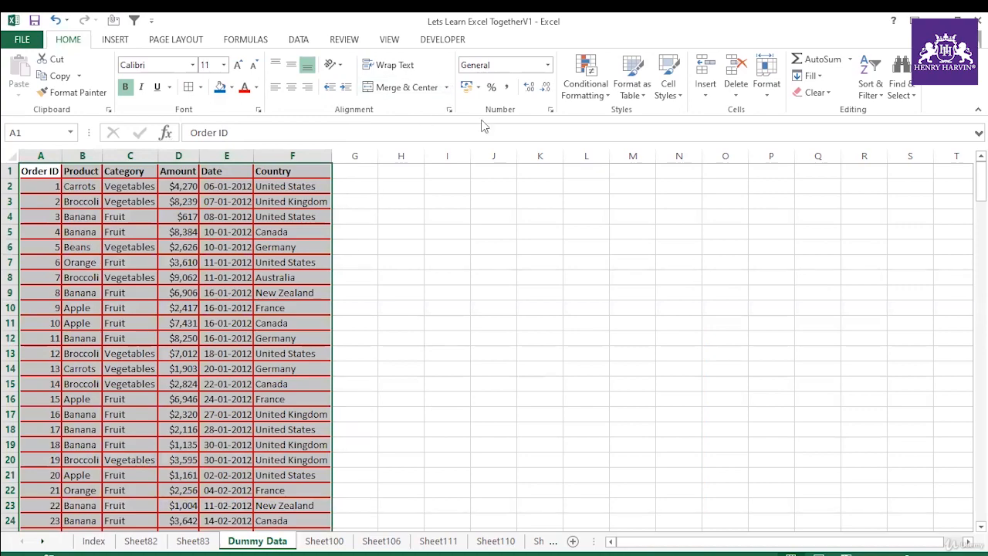
pyautogui.click(437, 212)
pyautogui.scroll(-11, 156, 308)
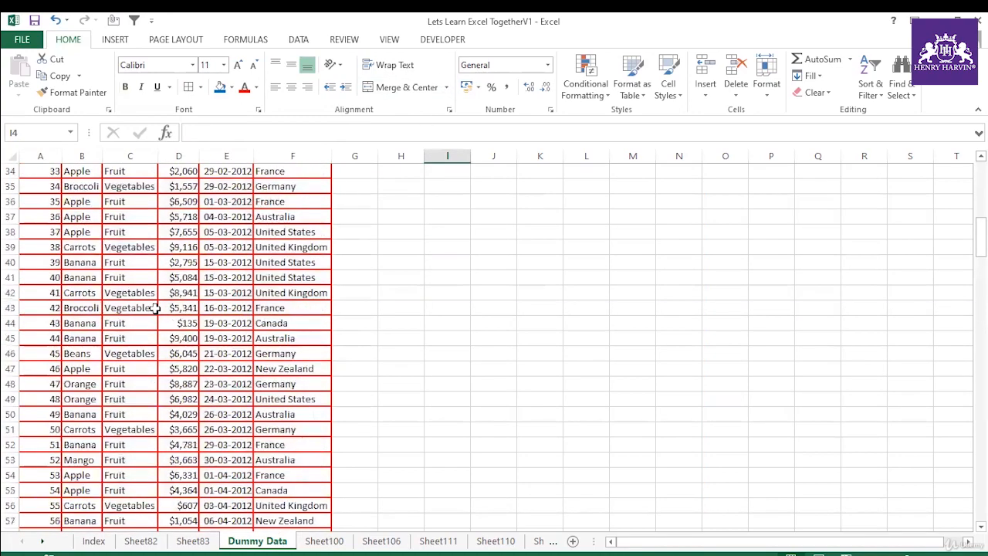
# Step: Check the red borders through the lower rows of the data table and return to its first rows
pyautogui.scroll(-20, 156, 307)
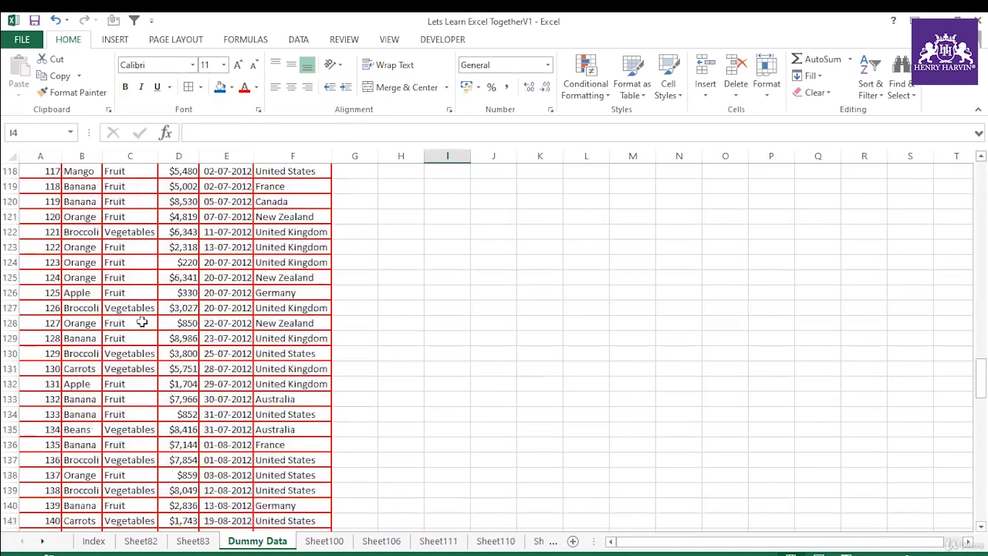
pyautogui.scroll(-20, 142, 322)
pyautogui.scroll(20, 142, 323)
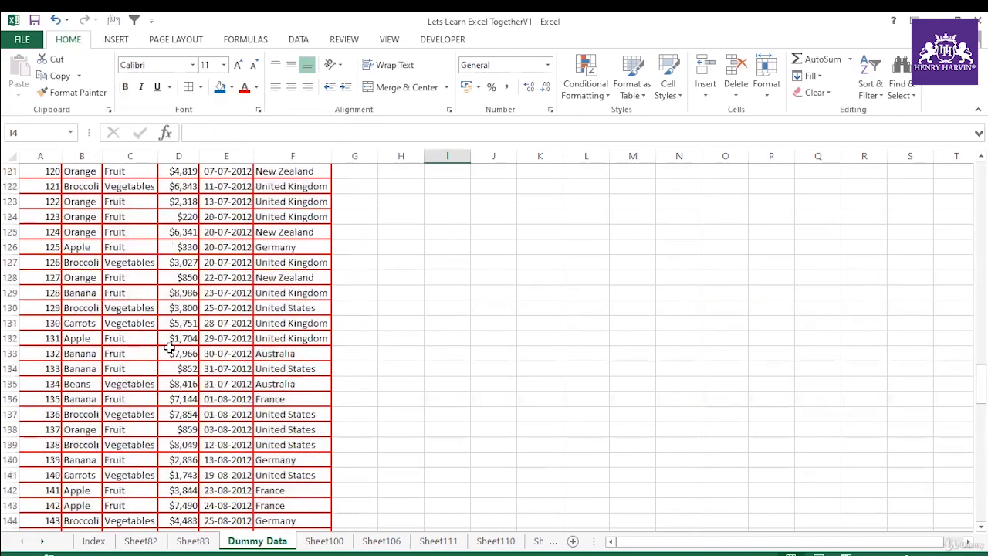
pyautogui.scroll(20, 170, 347)
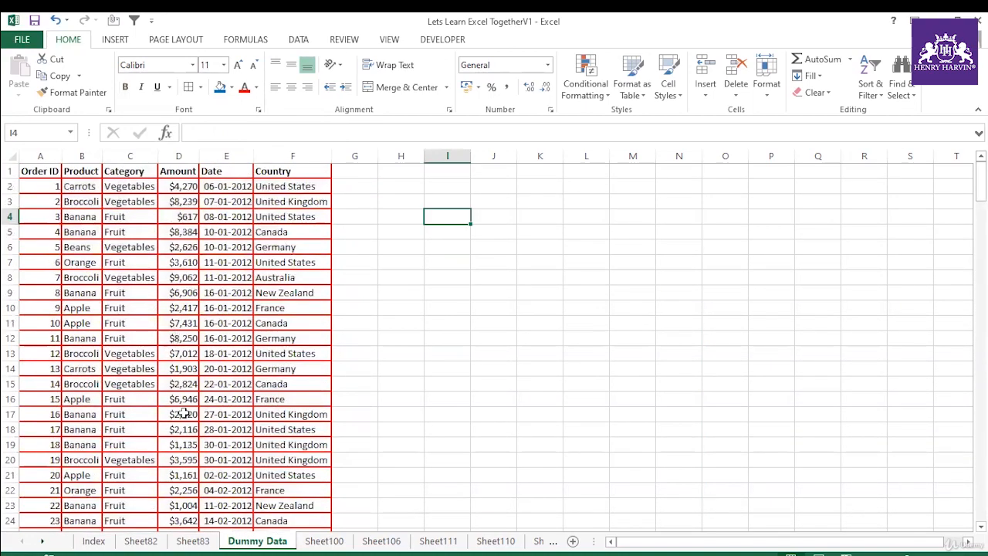
pyautogui.click(350, 337)
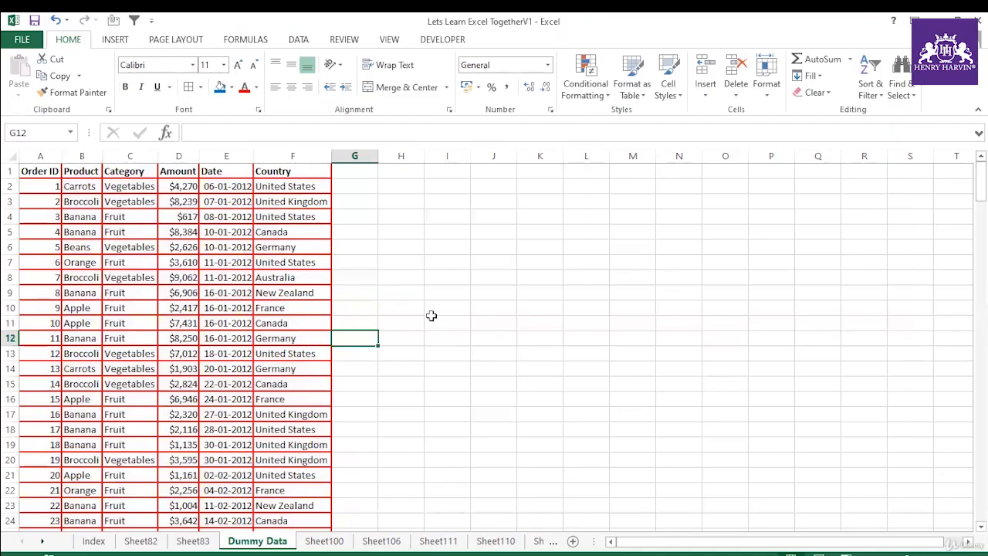
pyautogui.click(445, 325)
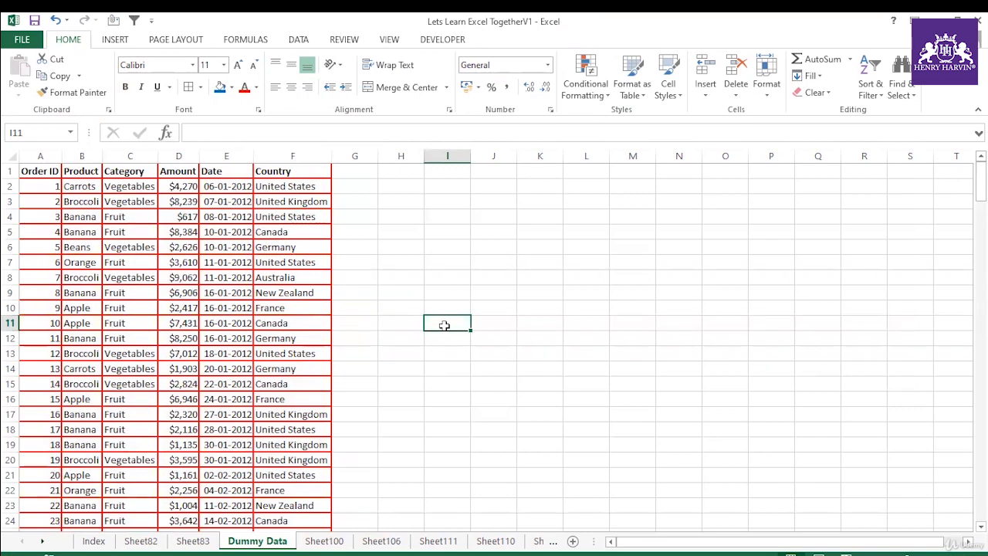
# Step: View the workbook's defined names in the Name Manager and close it
pyautogui.hotkey('ctrl', 'F3')
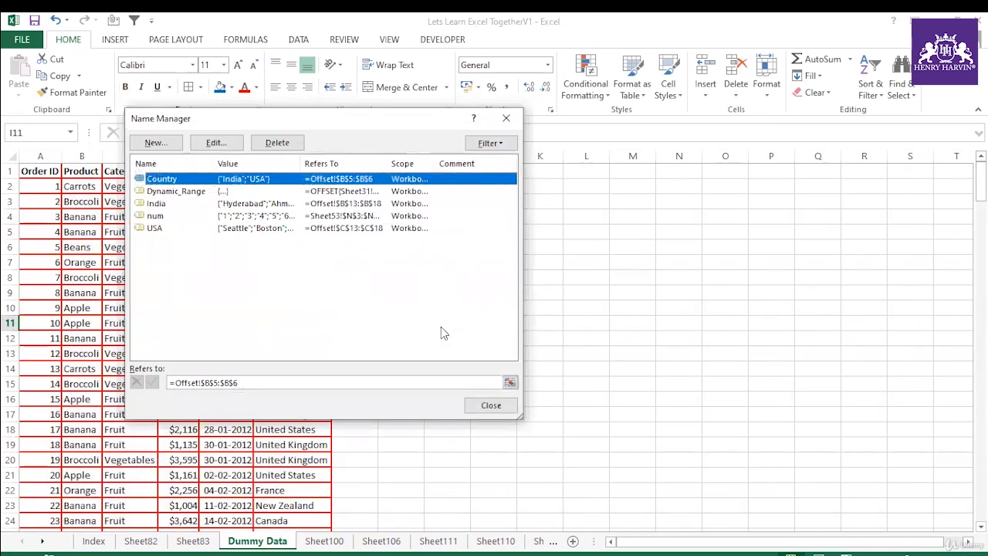
pyautogui.click(490, 408)
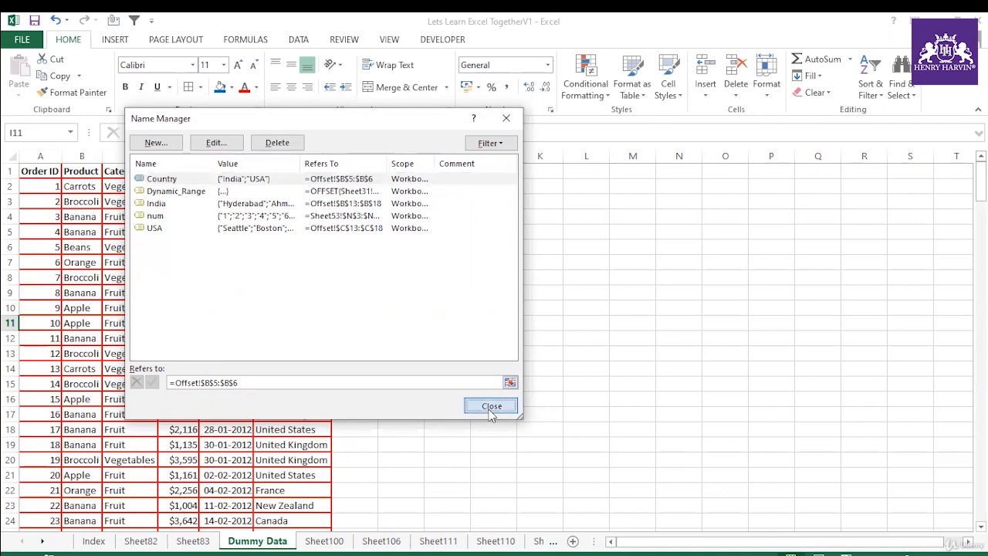
pyautogui.click(401, 368)
# Step: Copy the path of the Training Materials Excel folder from File Explorer and paste it into cell L1 of the Dummy Data sheet
pyautogui.moveTo(705, 544); pyautogui.dragTo(705, 544)
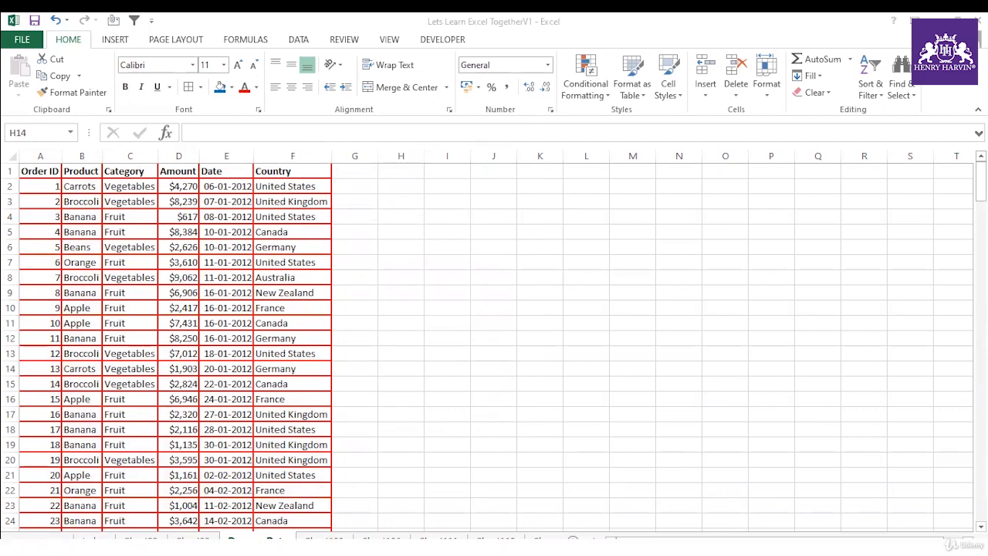
pyautogui.moveTo(427, 532)
pyautogui.click(399, 494)
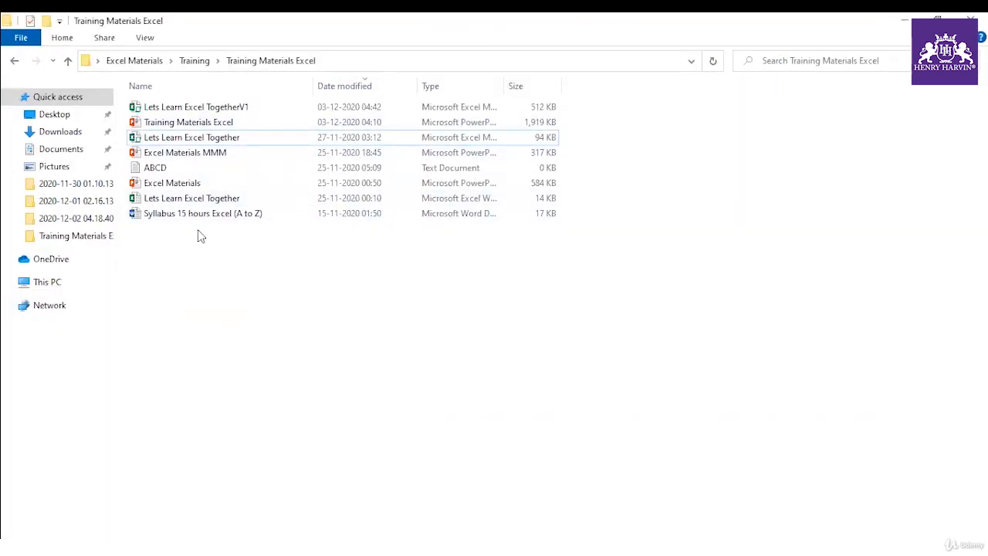
pyautogui.click(358, 61)
pyautogui.hotkey('ctrl', 'c')
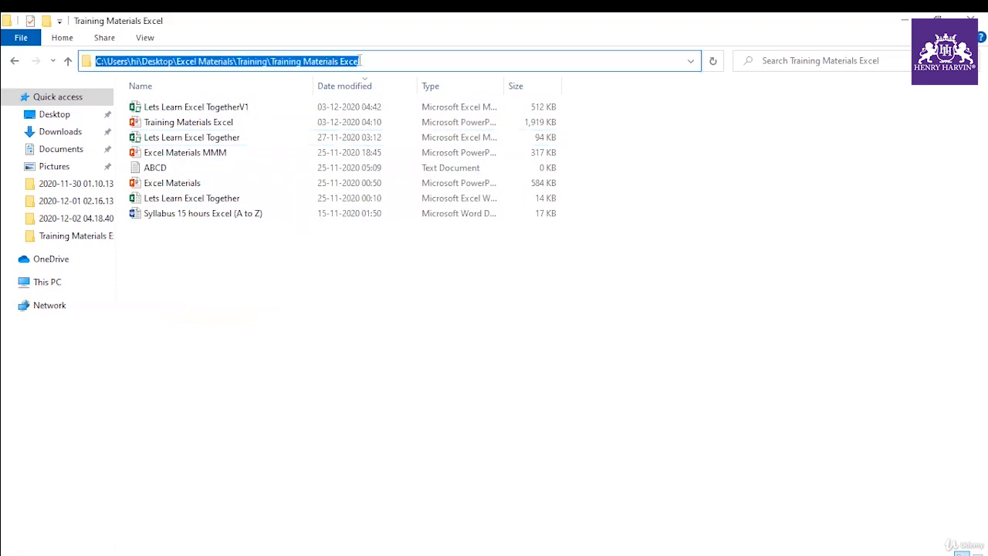
pyautogui.press('alt')
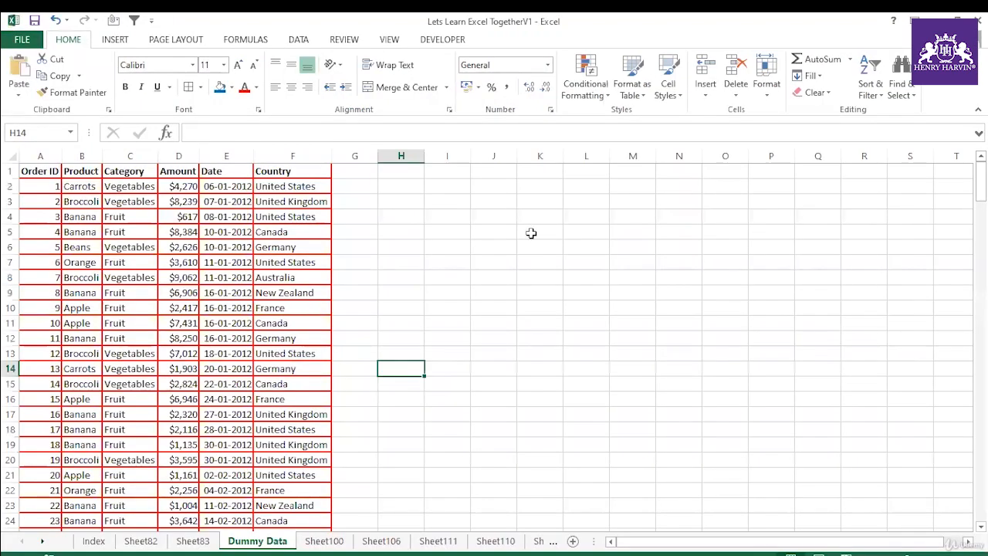
pyautogui.click(581, 175)
pyautogui.hotkey('ctrl', 'v')
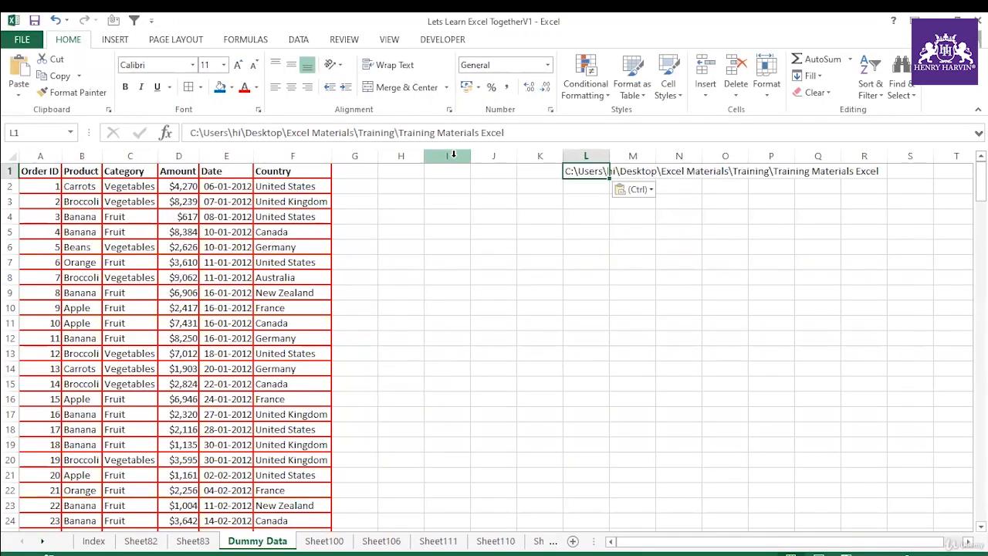
# Step: Append \* to the end of the folder path in cell L1
pyautogui.click(535, 134)
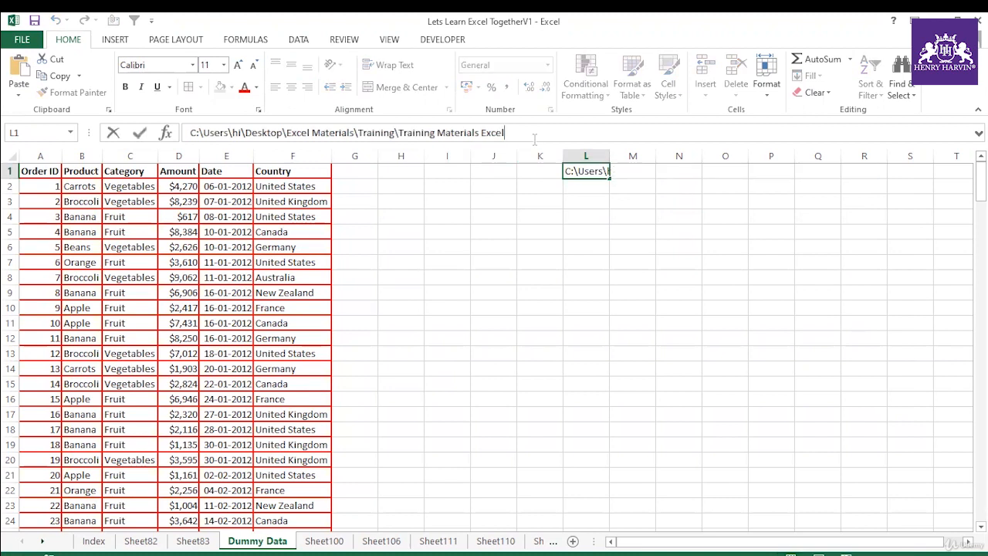
pyautogui.write('\\*')
pyautogui.click(452, 199)
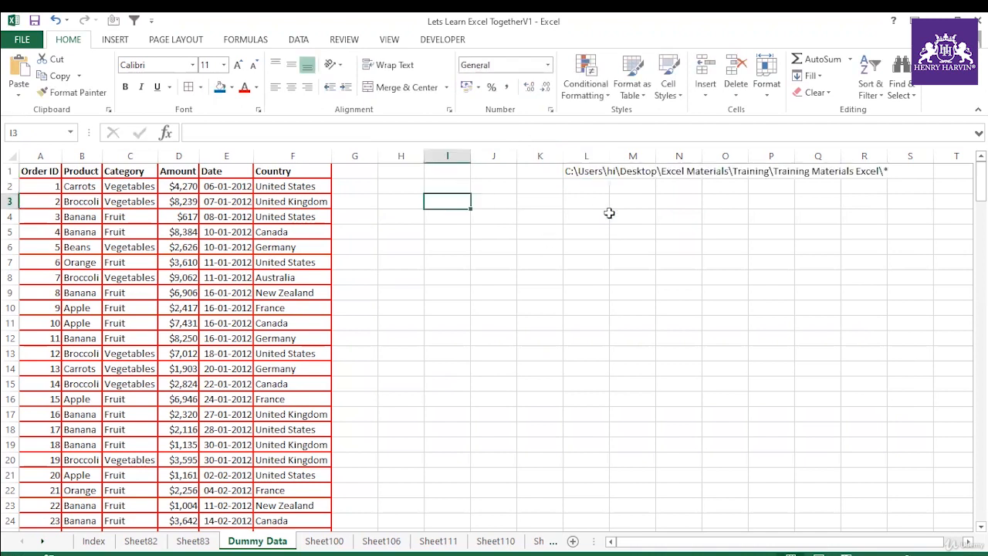
# Step: Define a workbook-scoped name All_Files that refers to =FILES('Dummy Data'!$L$1)
pyautogui.click(584, 172)
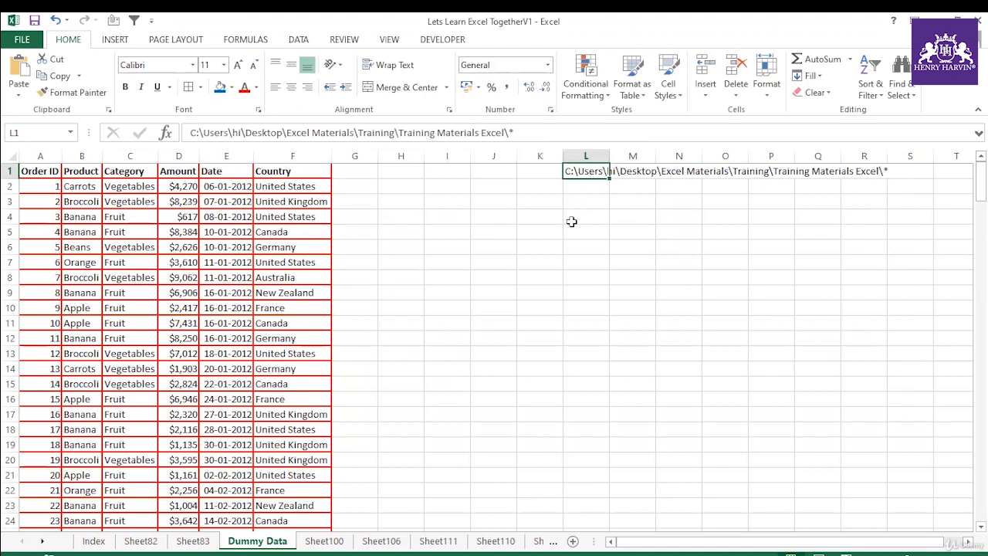
pyautogui.hotkey('ctrl', 'F3')
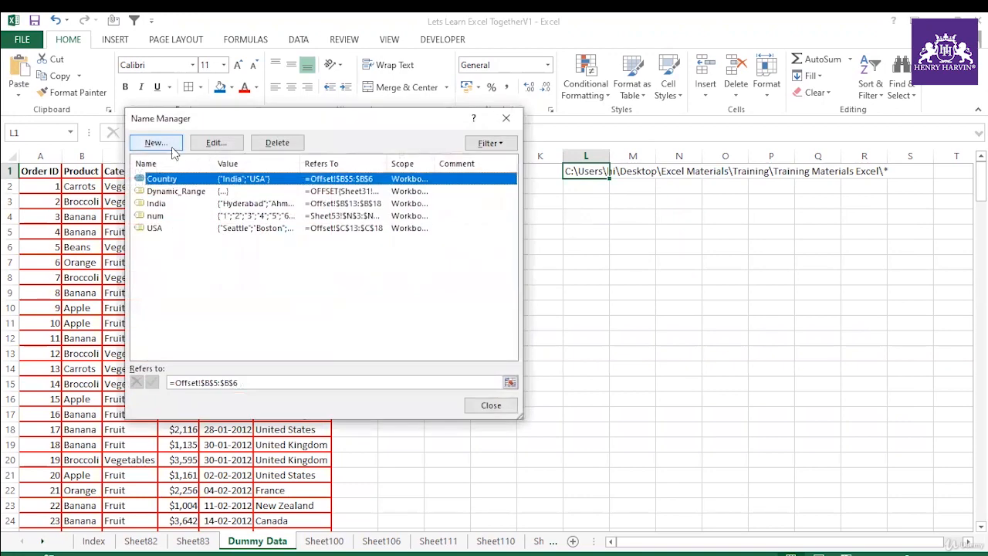
pyautogui.click(155, 142)
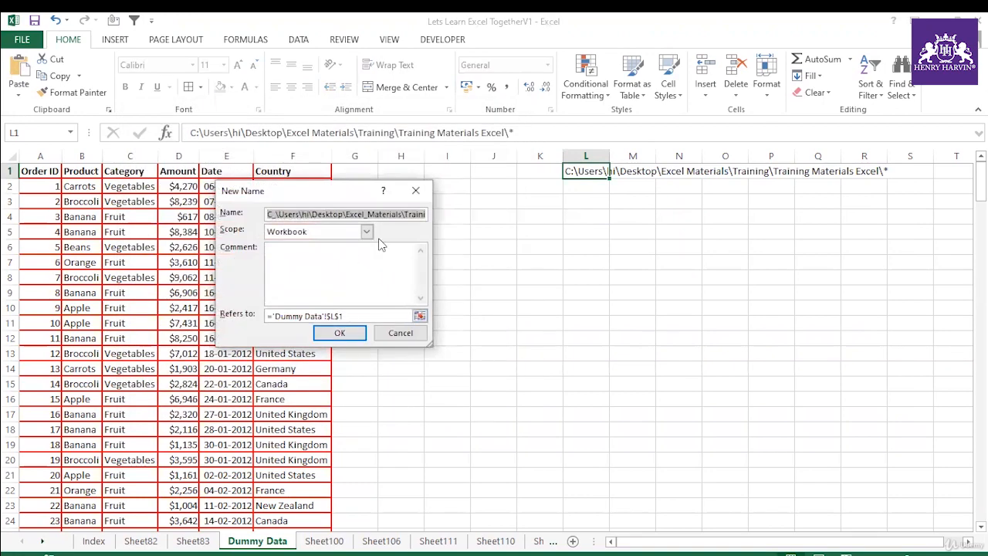
pyautogui.press('BackSpace')
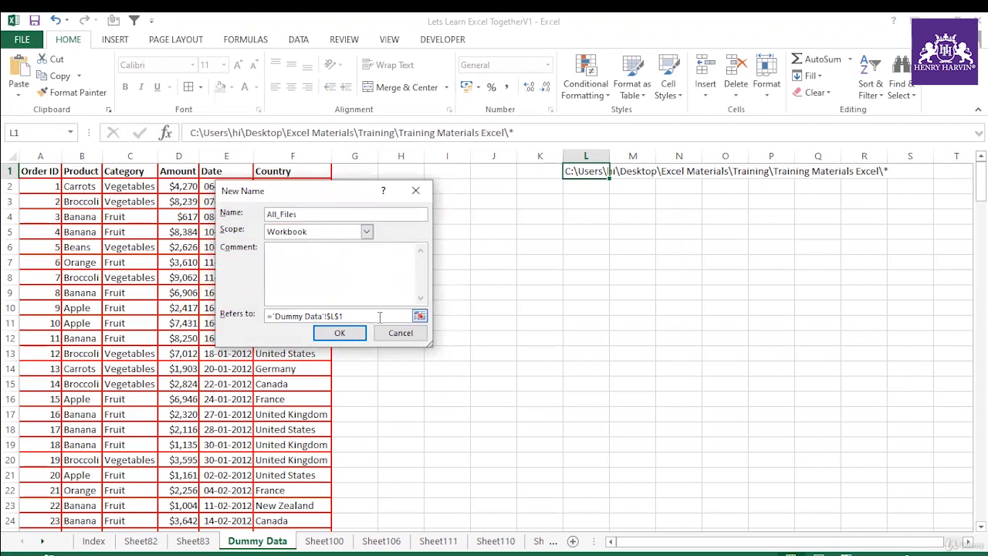
pyautogui.moveTo(378, 317); pyautogui.dragTo(263, 316)
pyautogui.press('BackSpace')
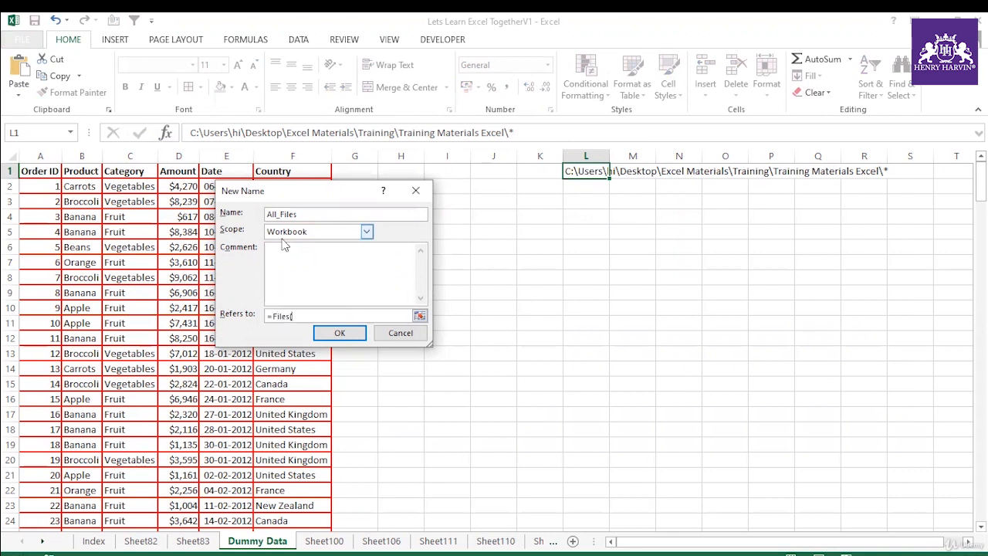
pyautogui.click(592, 171)
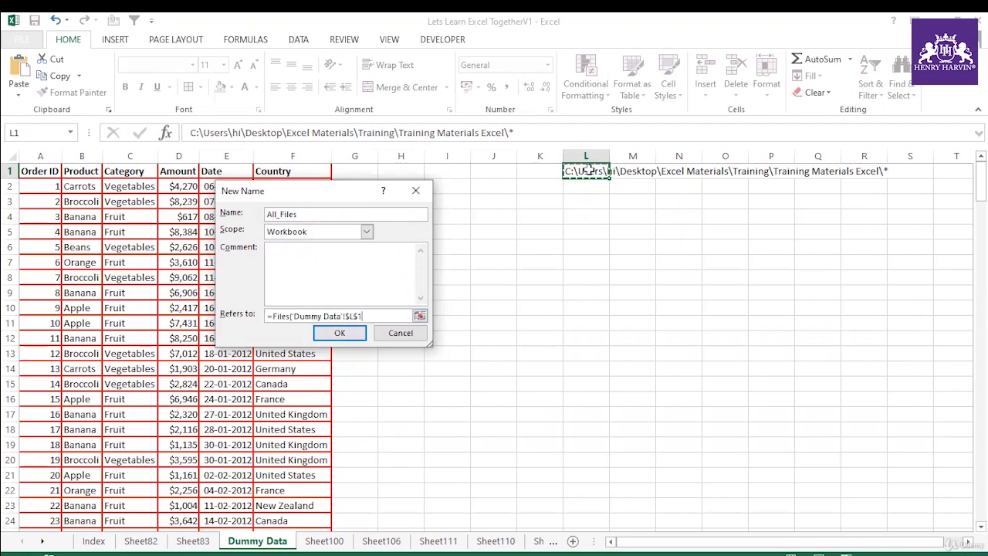
pyautogui.write(')')
pyautogui.press('Return')
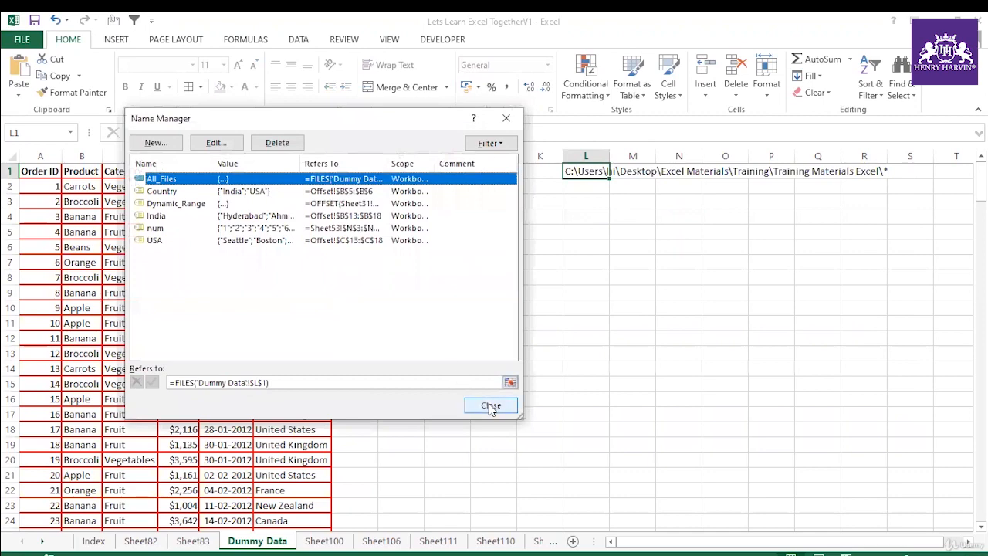
pyautogui.click(491, 407)
# Step: Widen column H and enter =INDEX(All_Files,ROW()) in H1, inserting All_Files from the list of defined names
pyautogui.moveTo(402, 170); pyautogui.dragTo(404, 462)
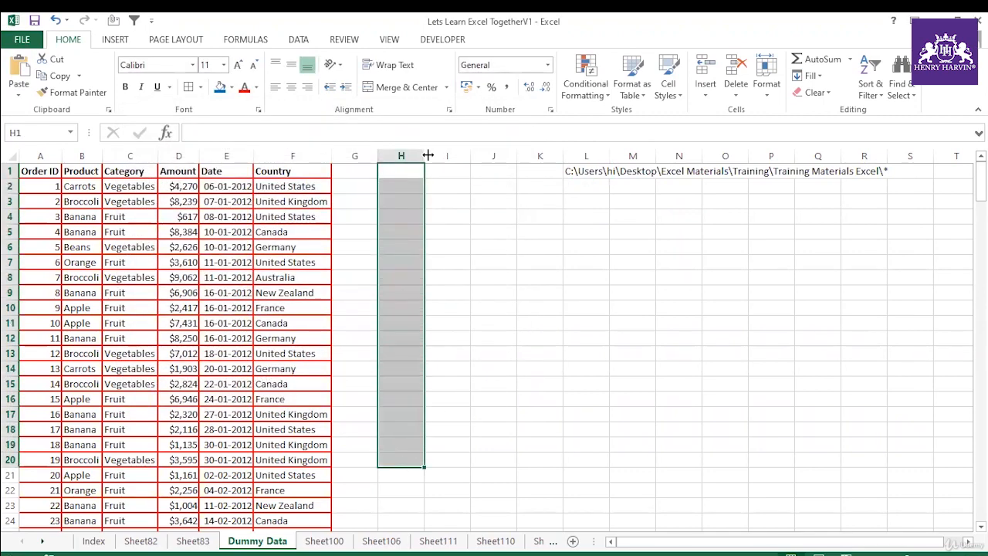
pyautogui.moveTo(425, 156); pyautogui.dragTo(504, 160)
pyautogui.click(450, 173)
pyautogui.write('=i')
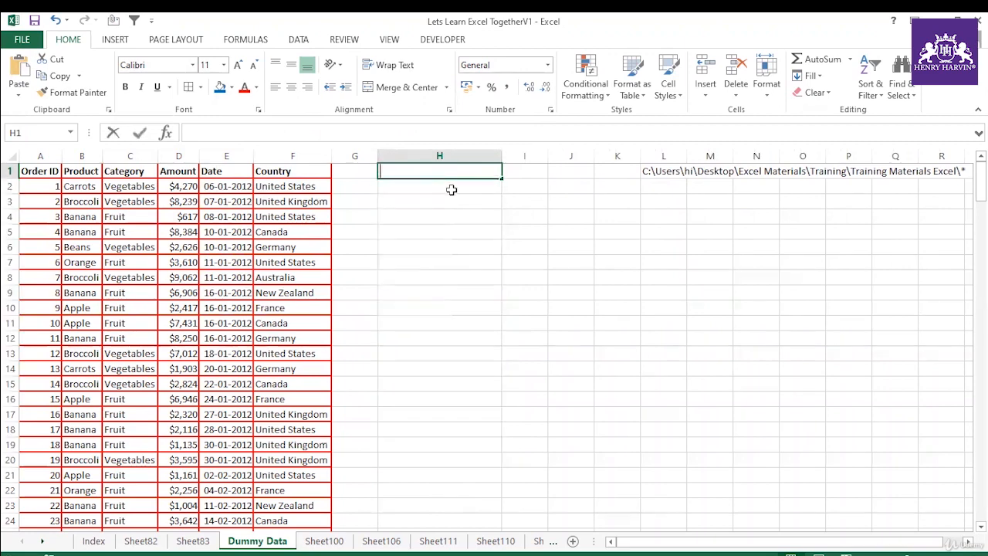
pyautogui.write('ndex(')
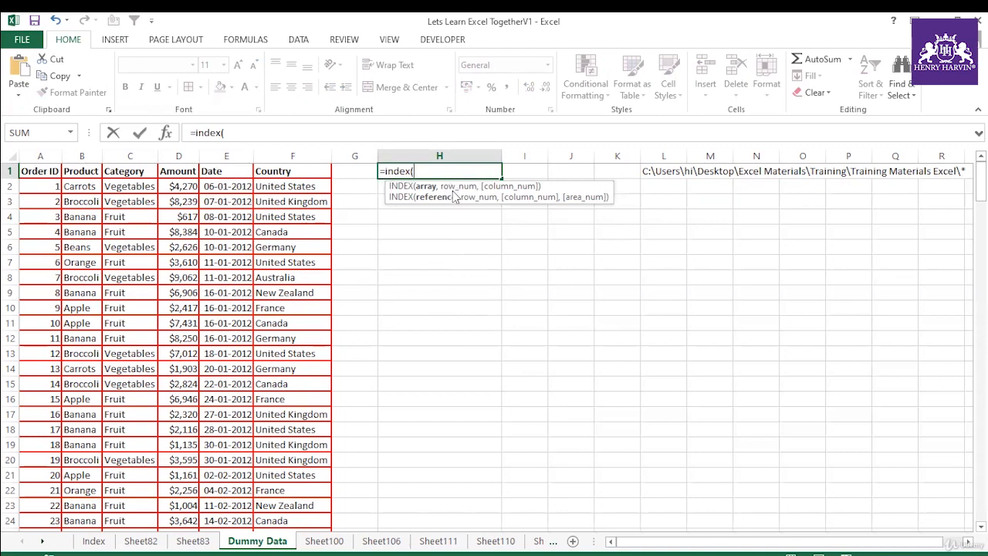
pyautogui.press('F3')
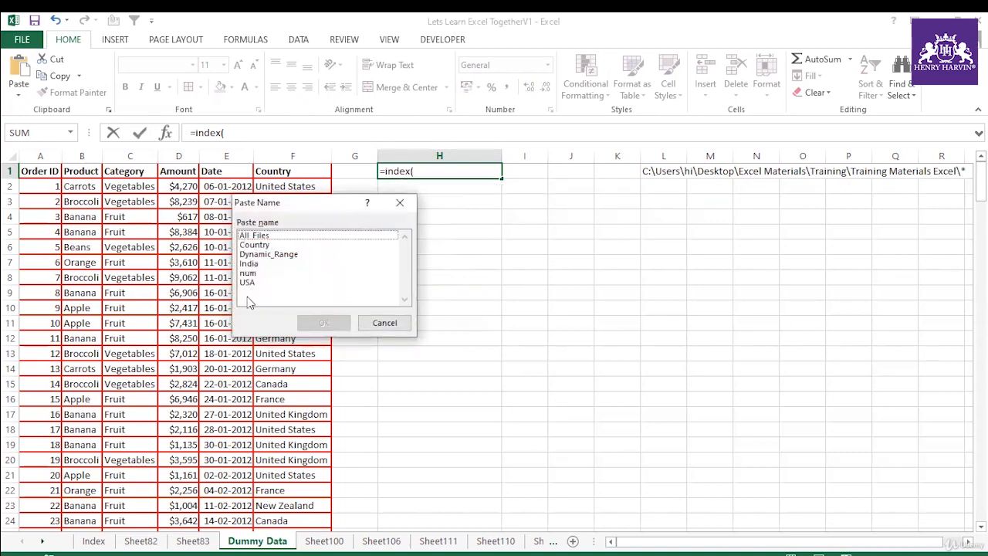
pyautogui.click(257, 236)
pyautogui.click(340, 323)
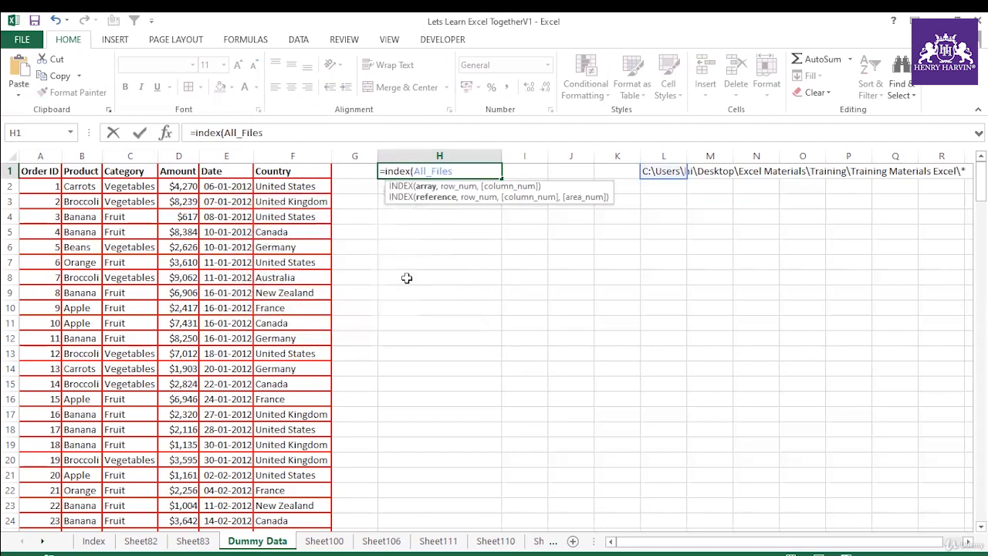
pyautogui.write(',')
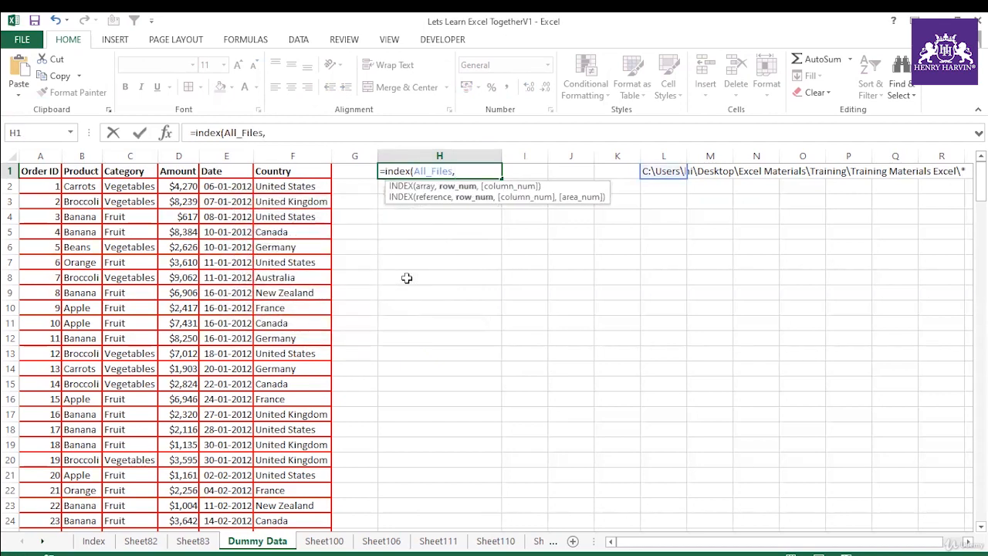
pyautogui.write('row())')
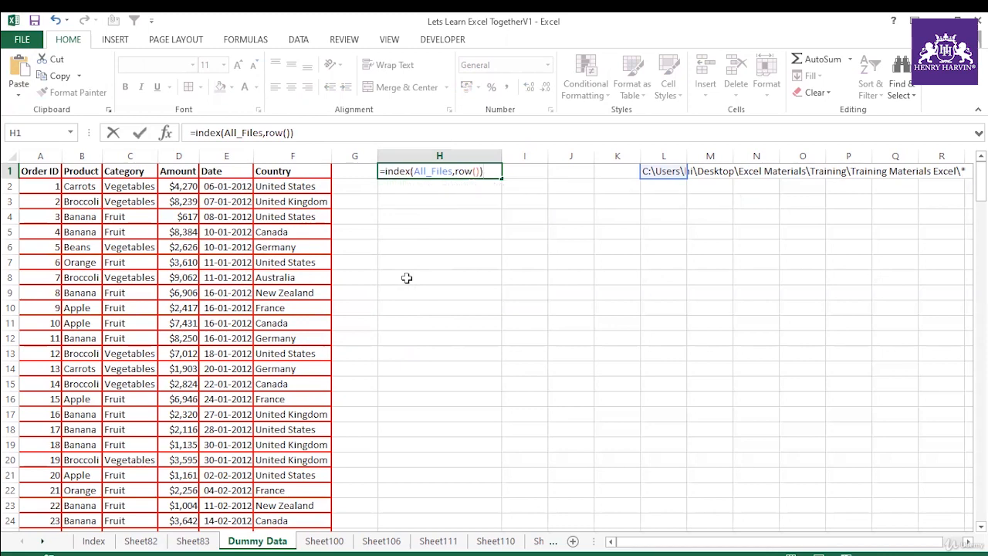
pyautogui.press('Return')
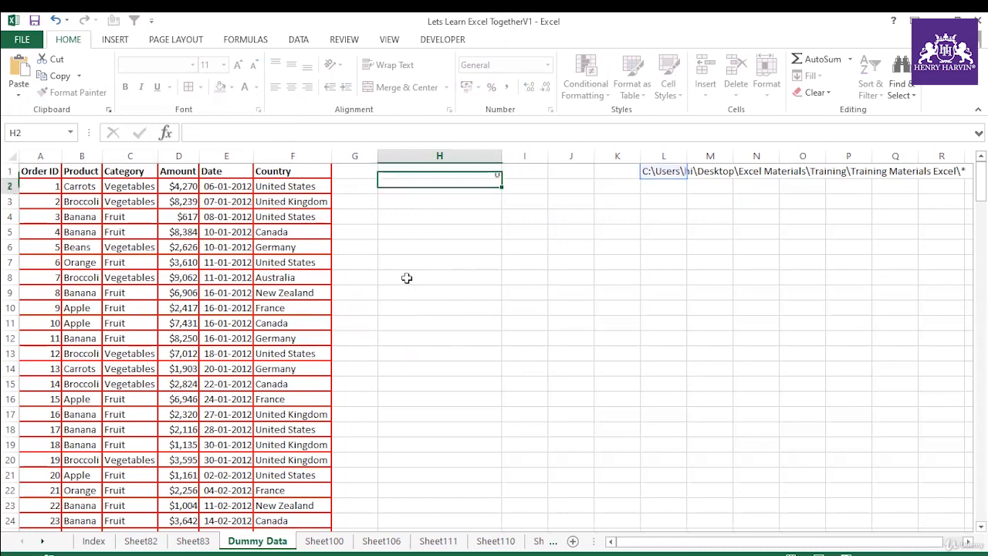
# Step: Fill the INDEX formula from H1 down to H15 and fit the width of column H to its contents
pyautogui.click(467, 156)
pyautogui.click(472, 171)
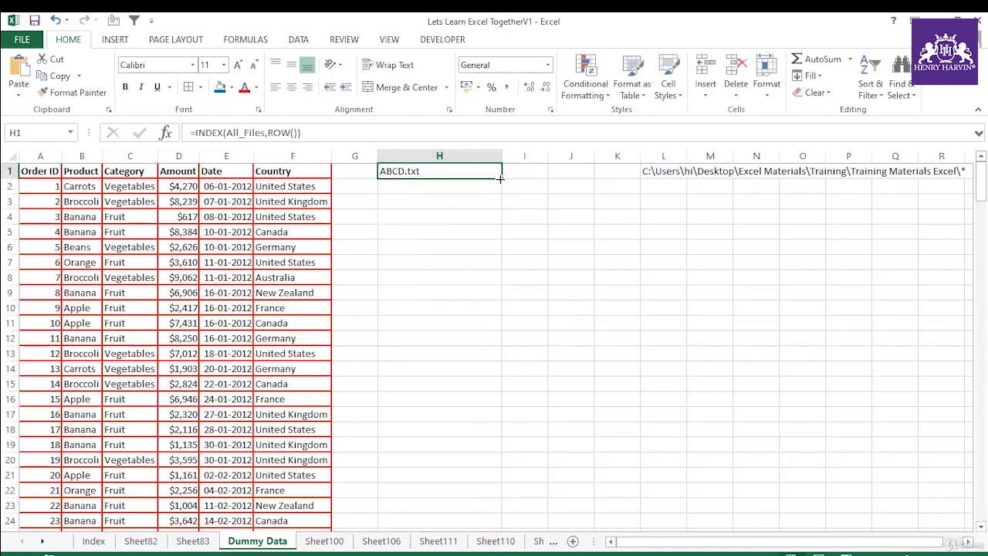
pyautogui.moveTo(502, 178); pyautogui.dragTo(502, 391)
pyautogui.moveTo(497, 153); pyautogui.dragTo(485, 277)
pyautogui.doubleClick(498, 154)
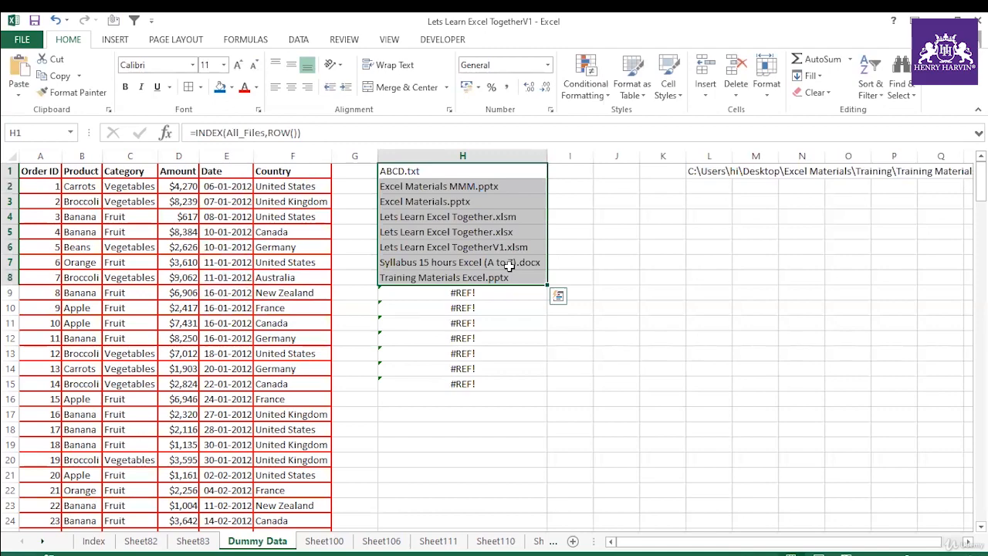
# Step: Review the defined names in the Name Manager and in the Paste Name dialog without pasting any of them
pyautogui.hotkey('ctrl', 'F3')
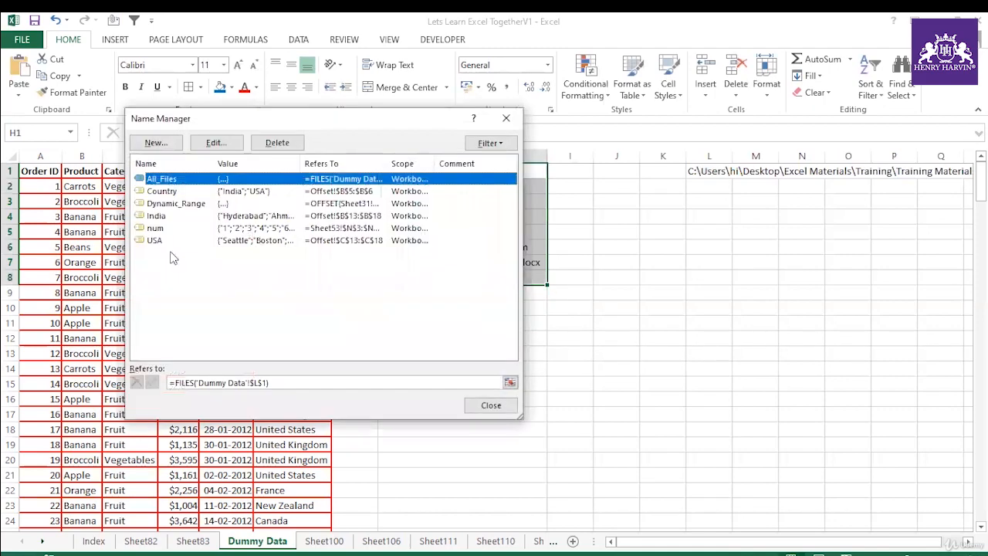
pyautogui.click(492, 406)
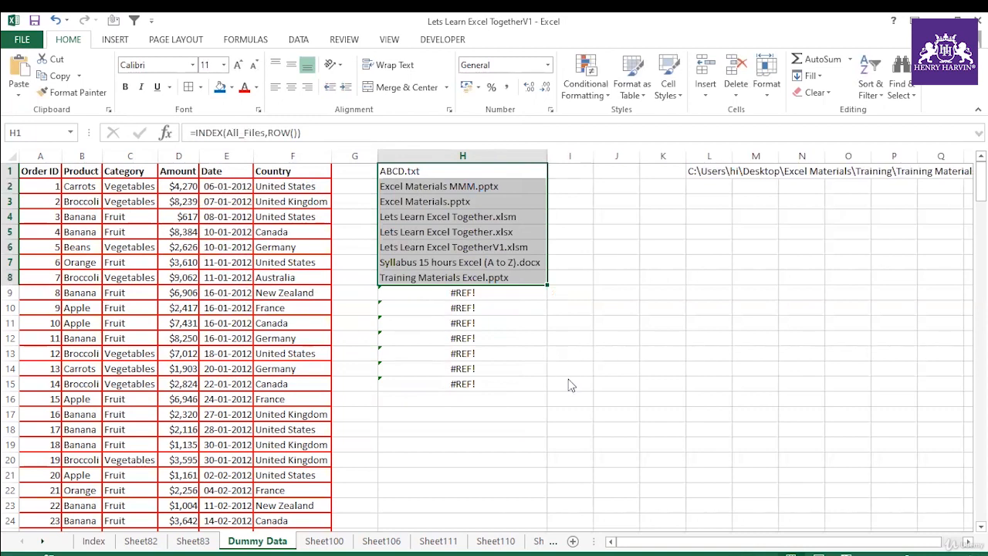
pyautogui.press('F3')
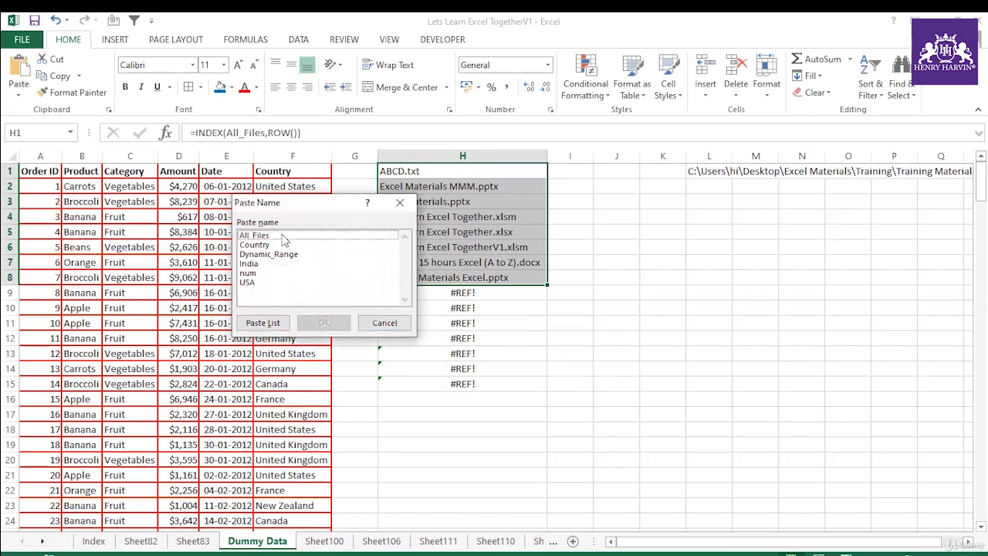
pyautogui.click(385, 322)
# Step: Switch to File Explorer to view the Training Materials Excel folder
pyautogui.click(533, 369)
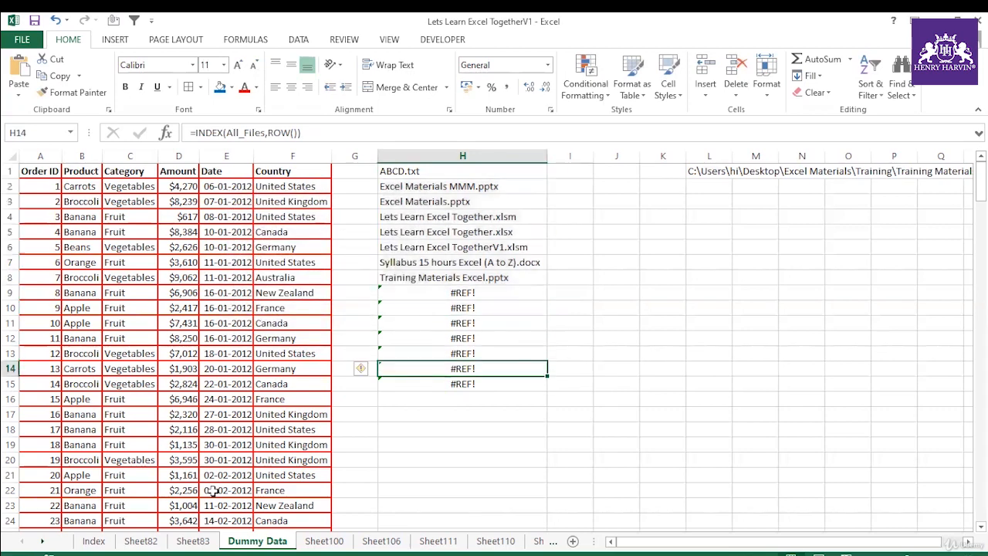
pyautogui.click(94, 540)
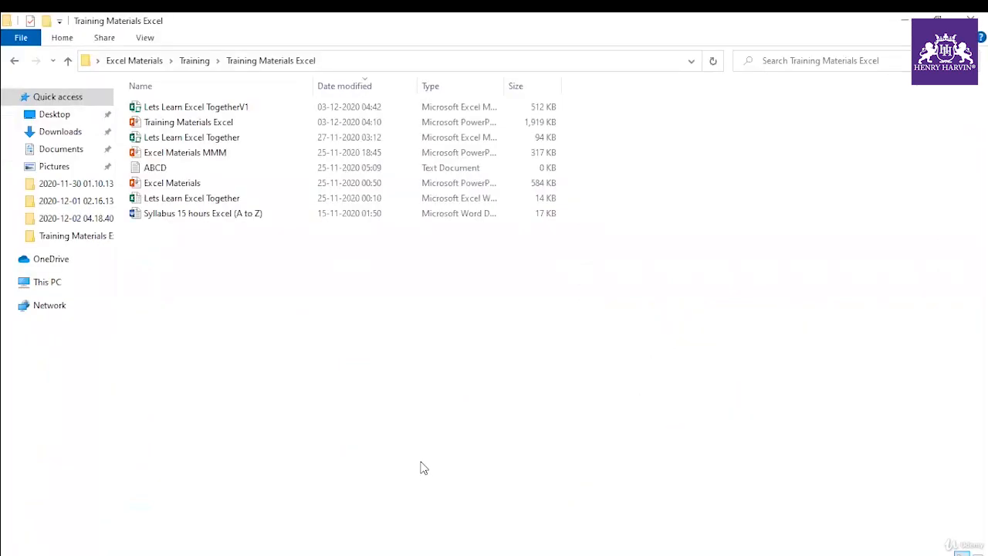